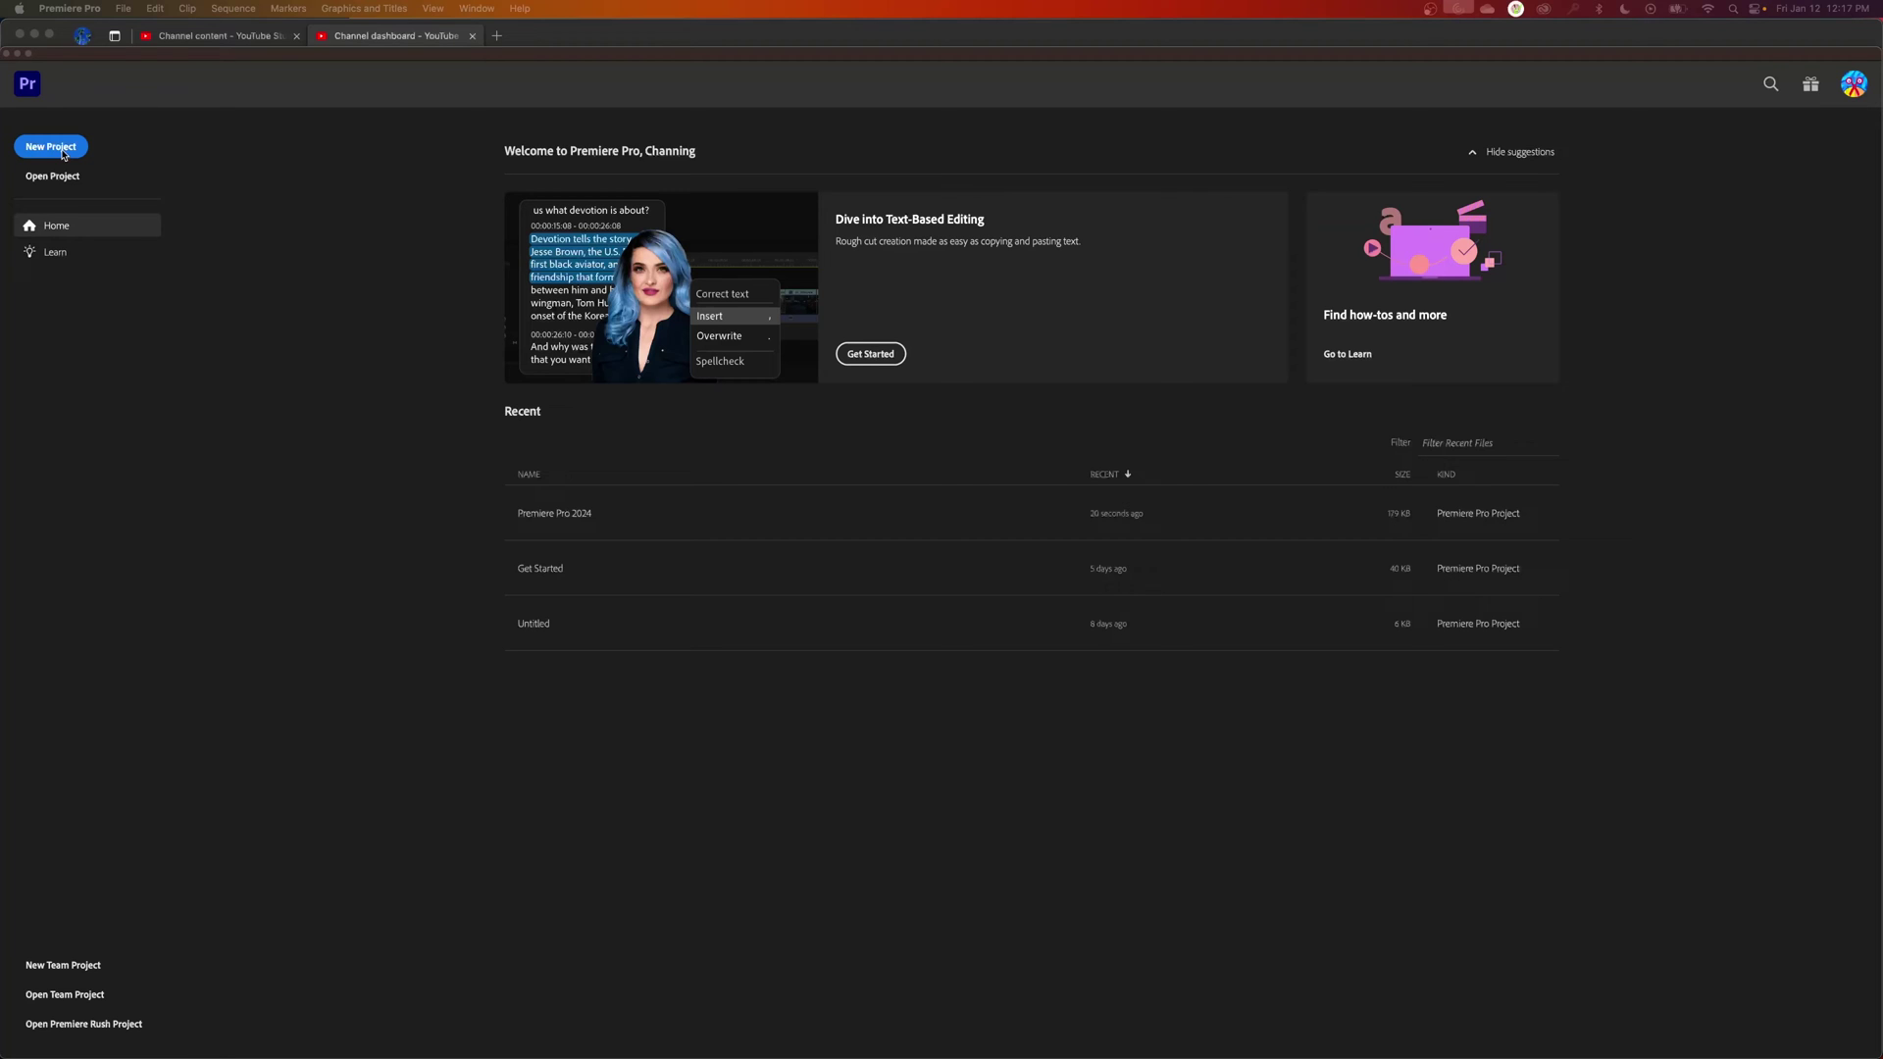
Start a new project named TEST PROJECT, with the save location still set to OBS RECORDINGS.
click(56, 149)
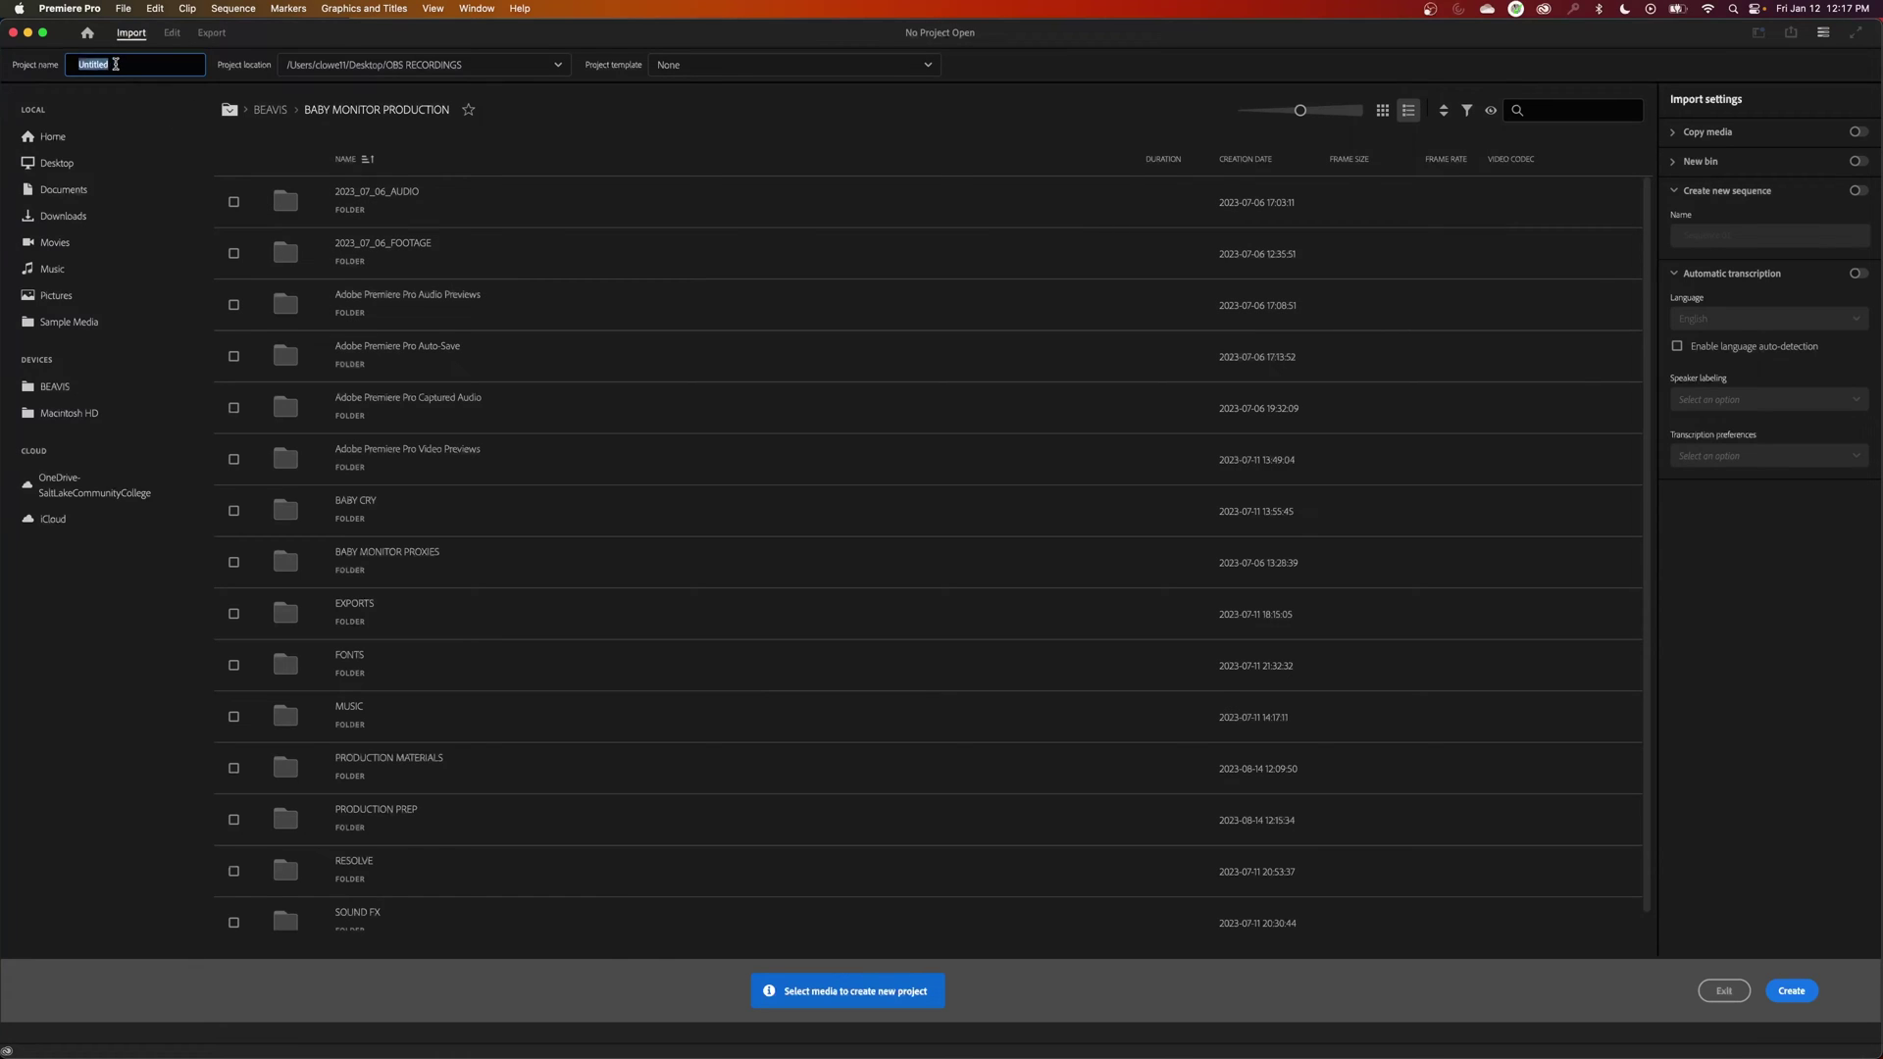
text(TEST PROJECT)
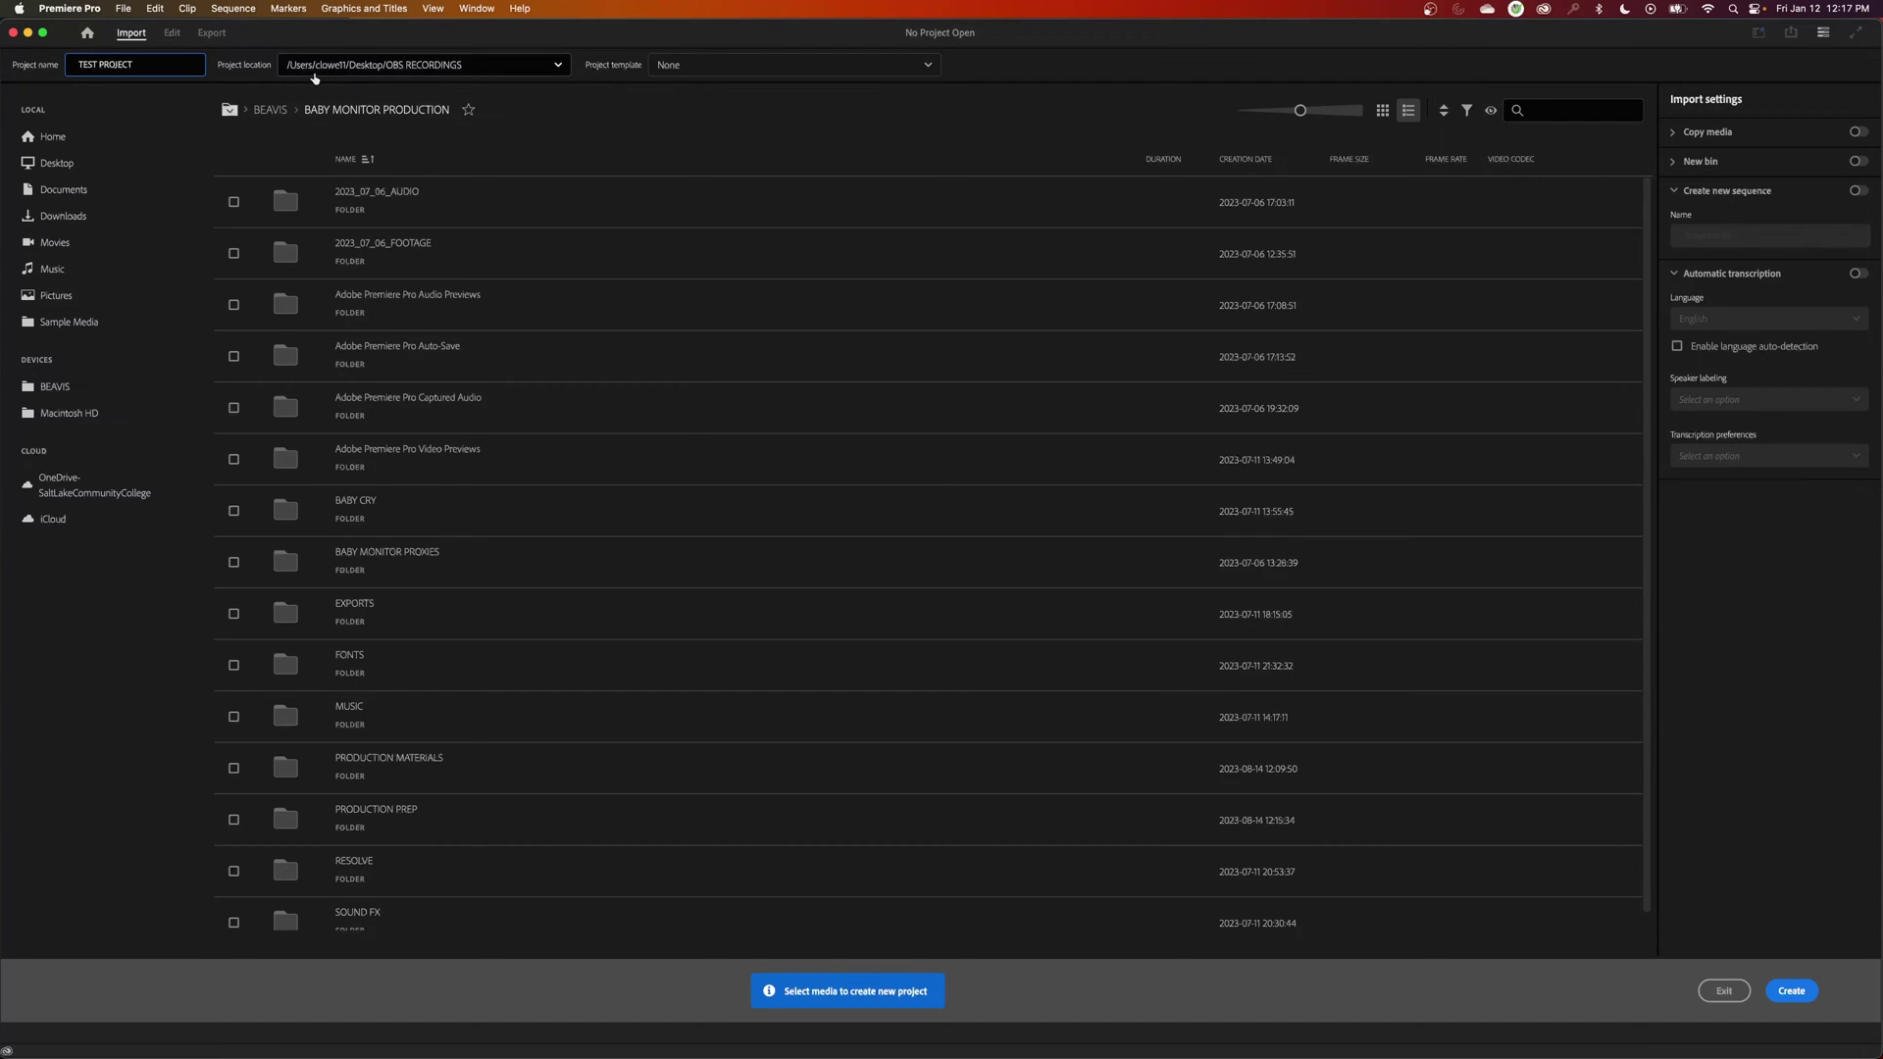
click(320, 72)
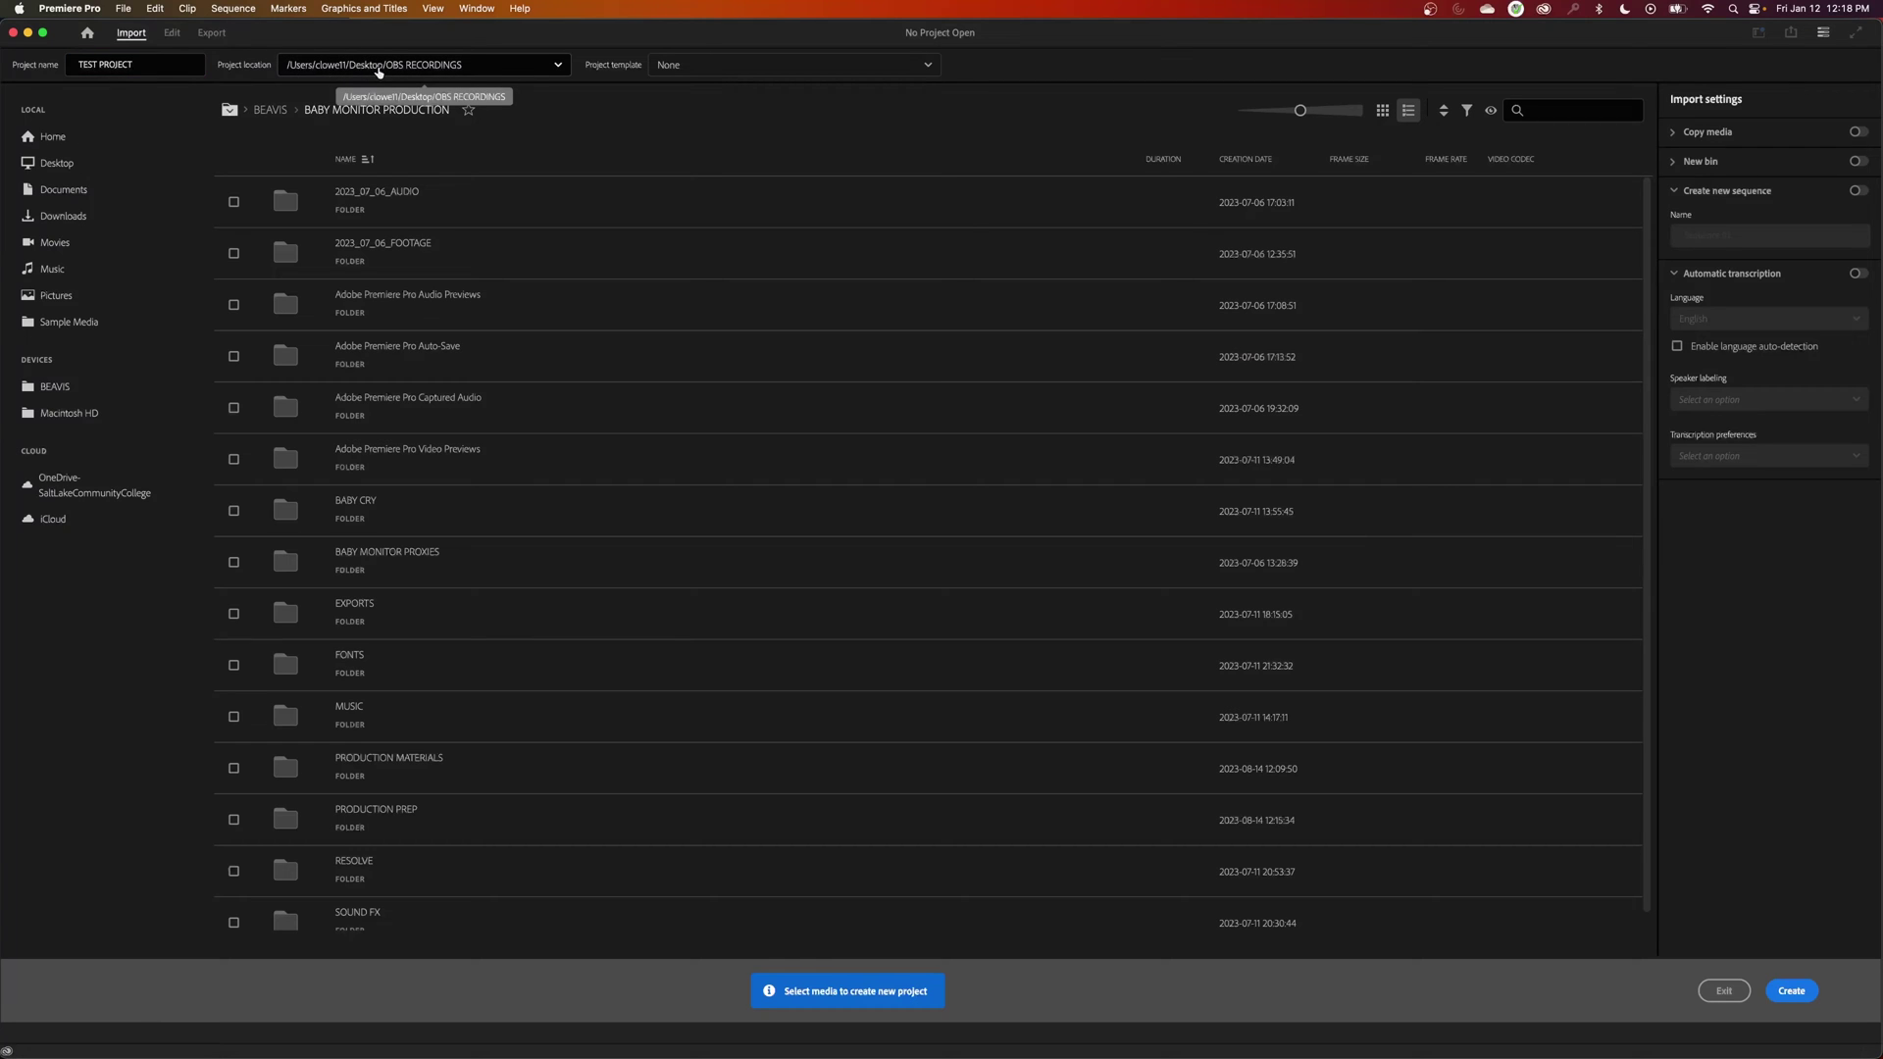
click(383, 71)
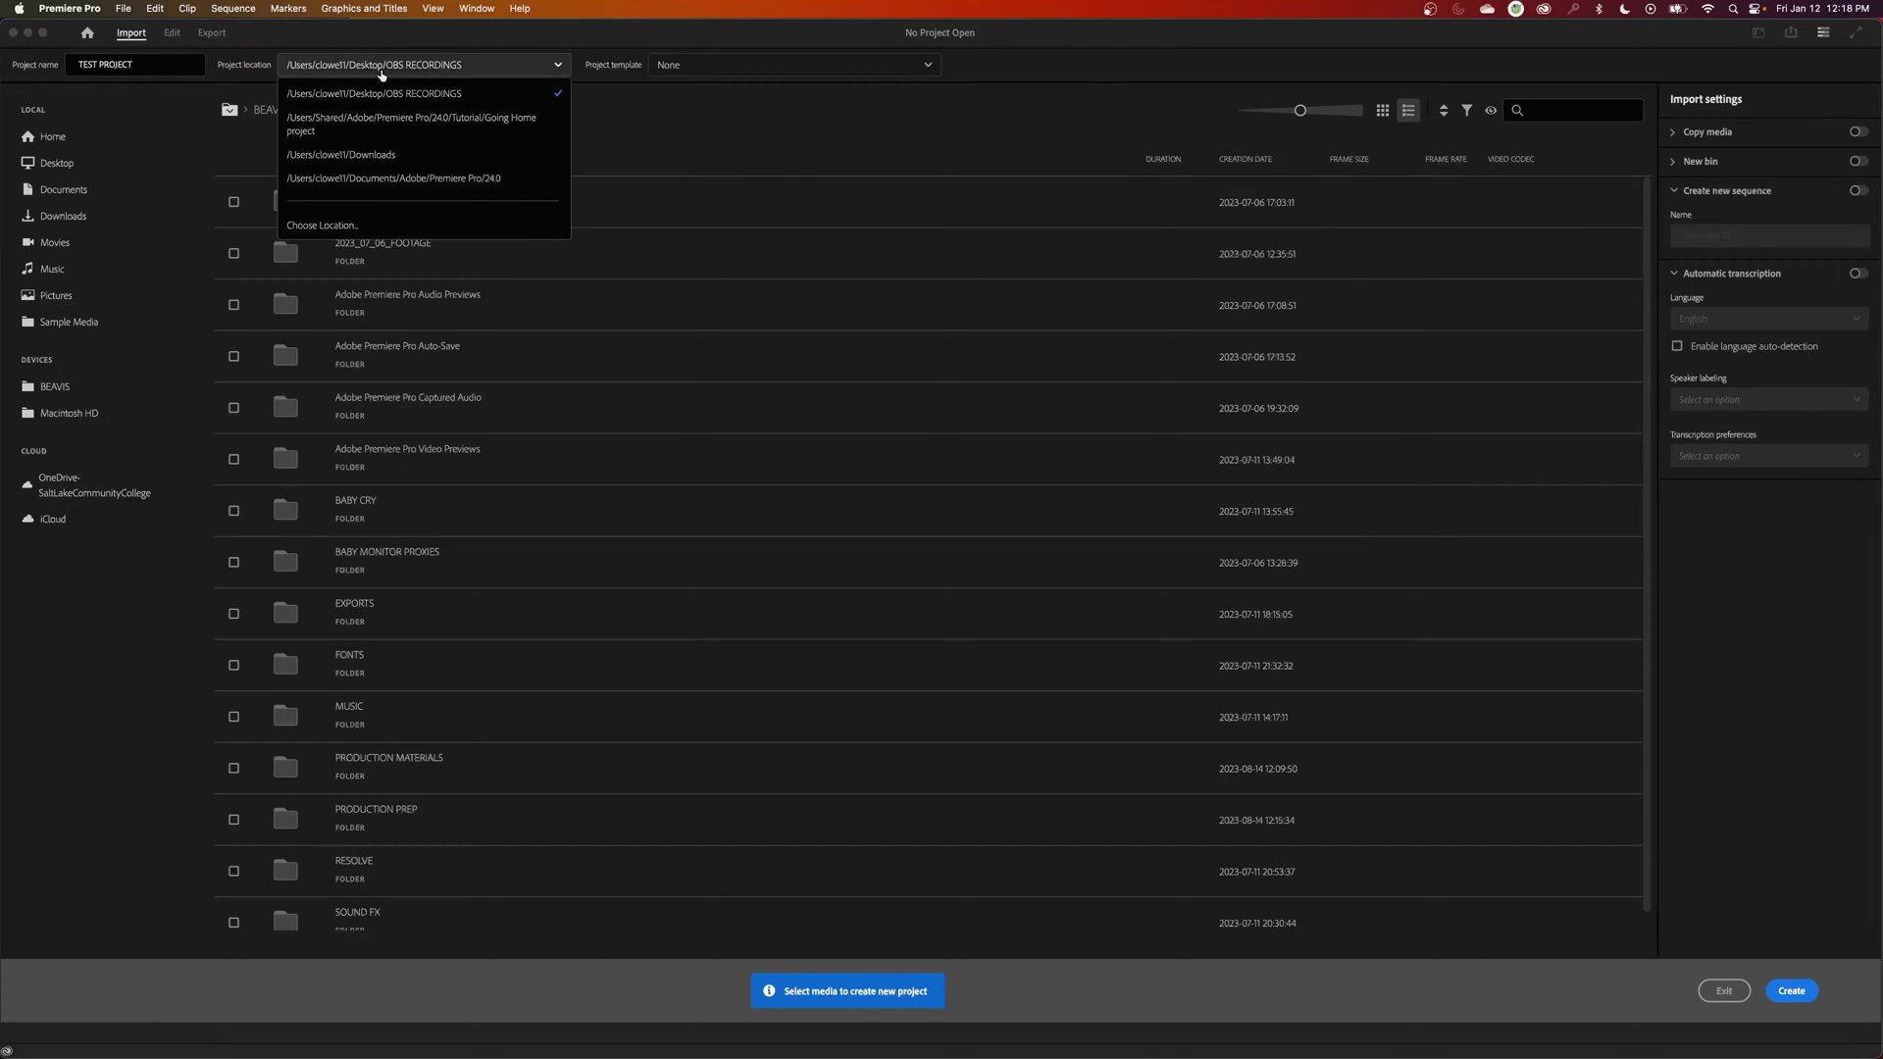
Choose BEAVIS > BABY MONITOR PRODUCTION as the project's save location.
click(390, 223)
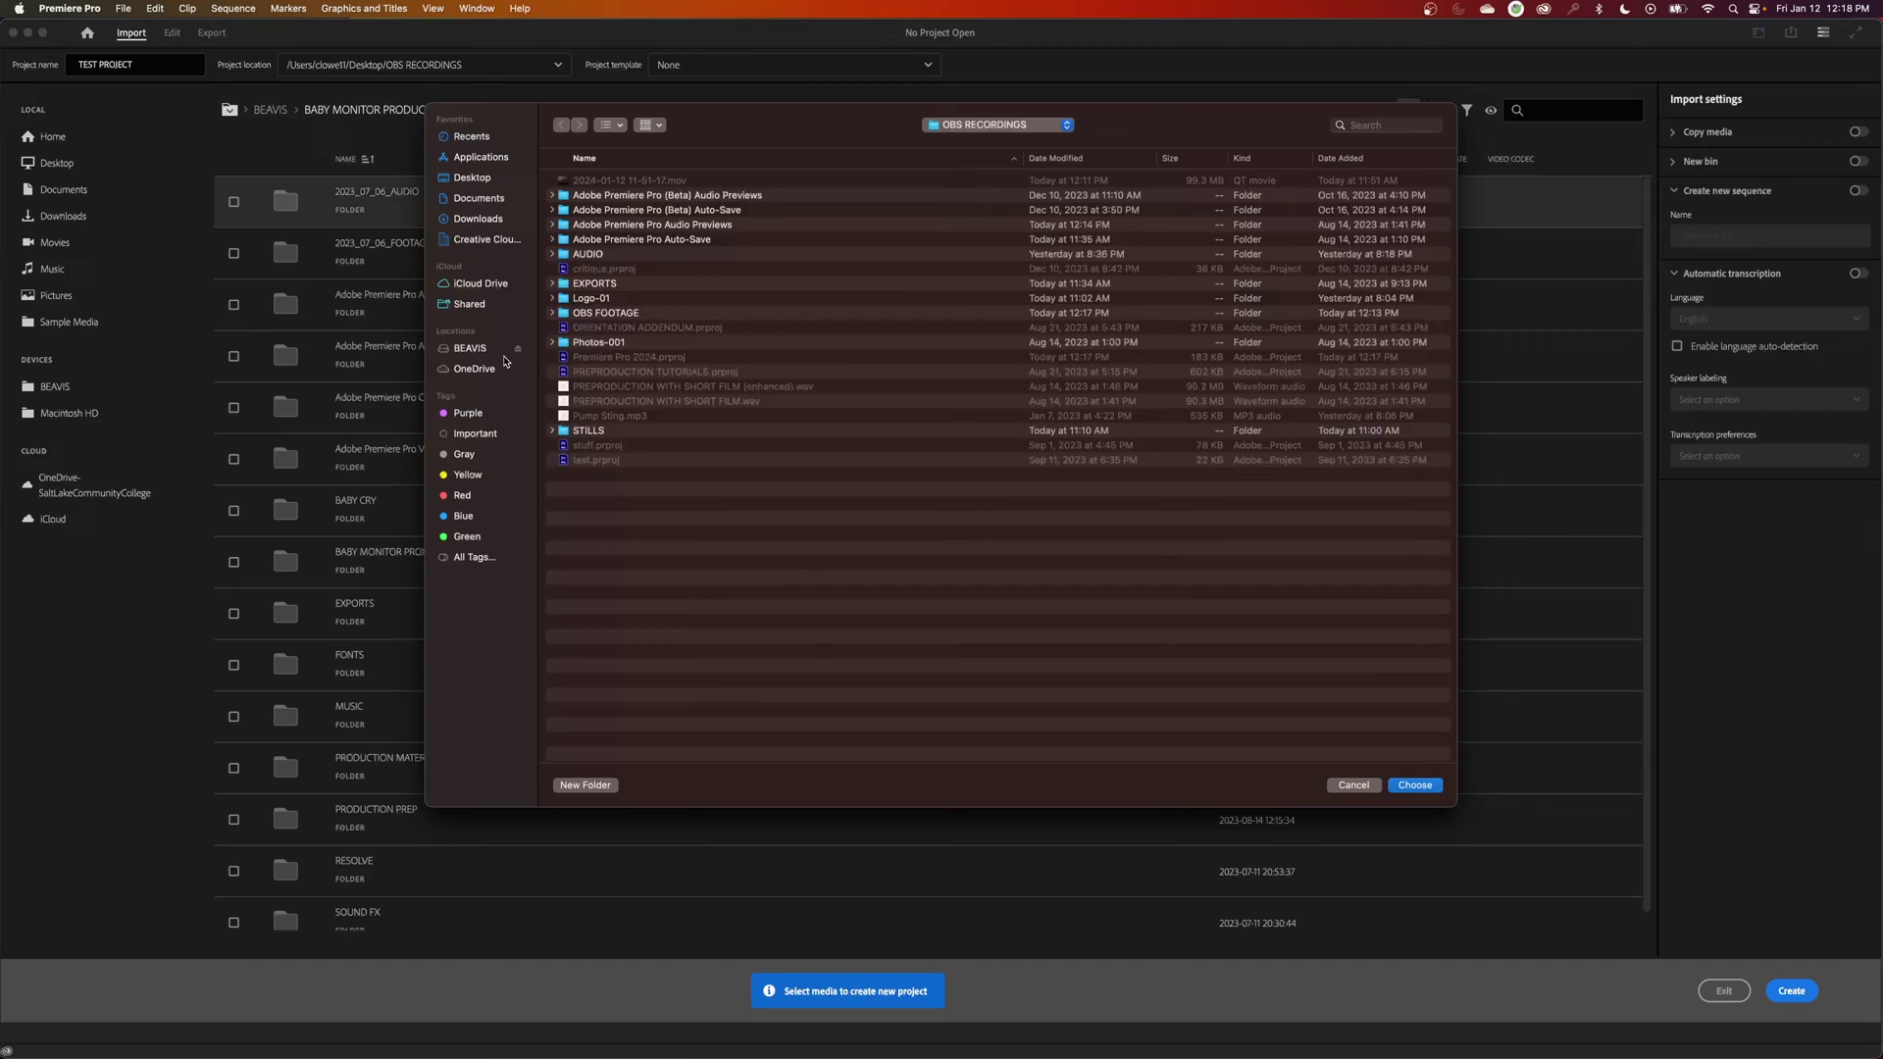
click(471, 348)
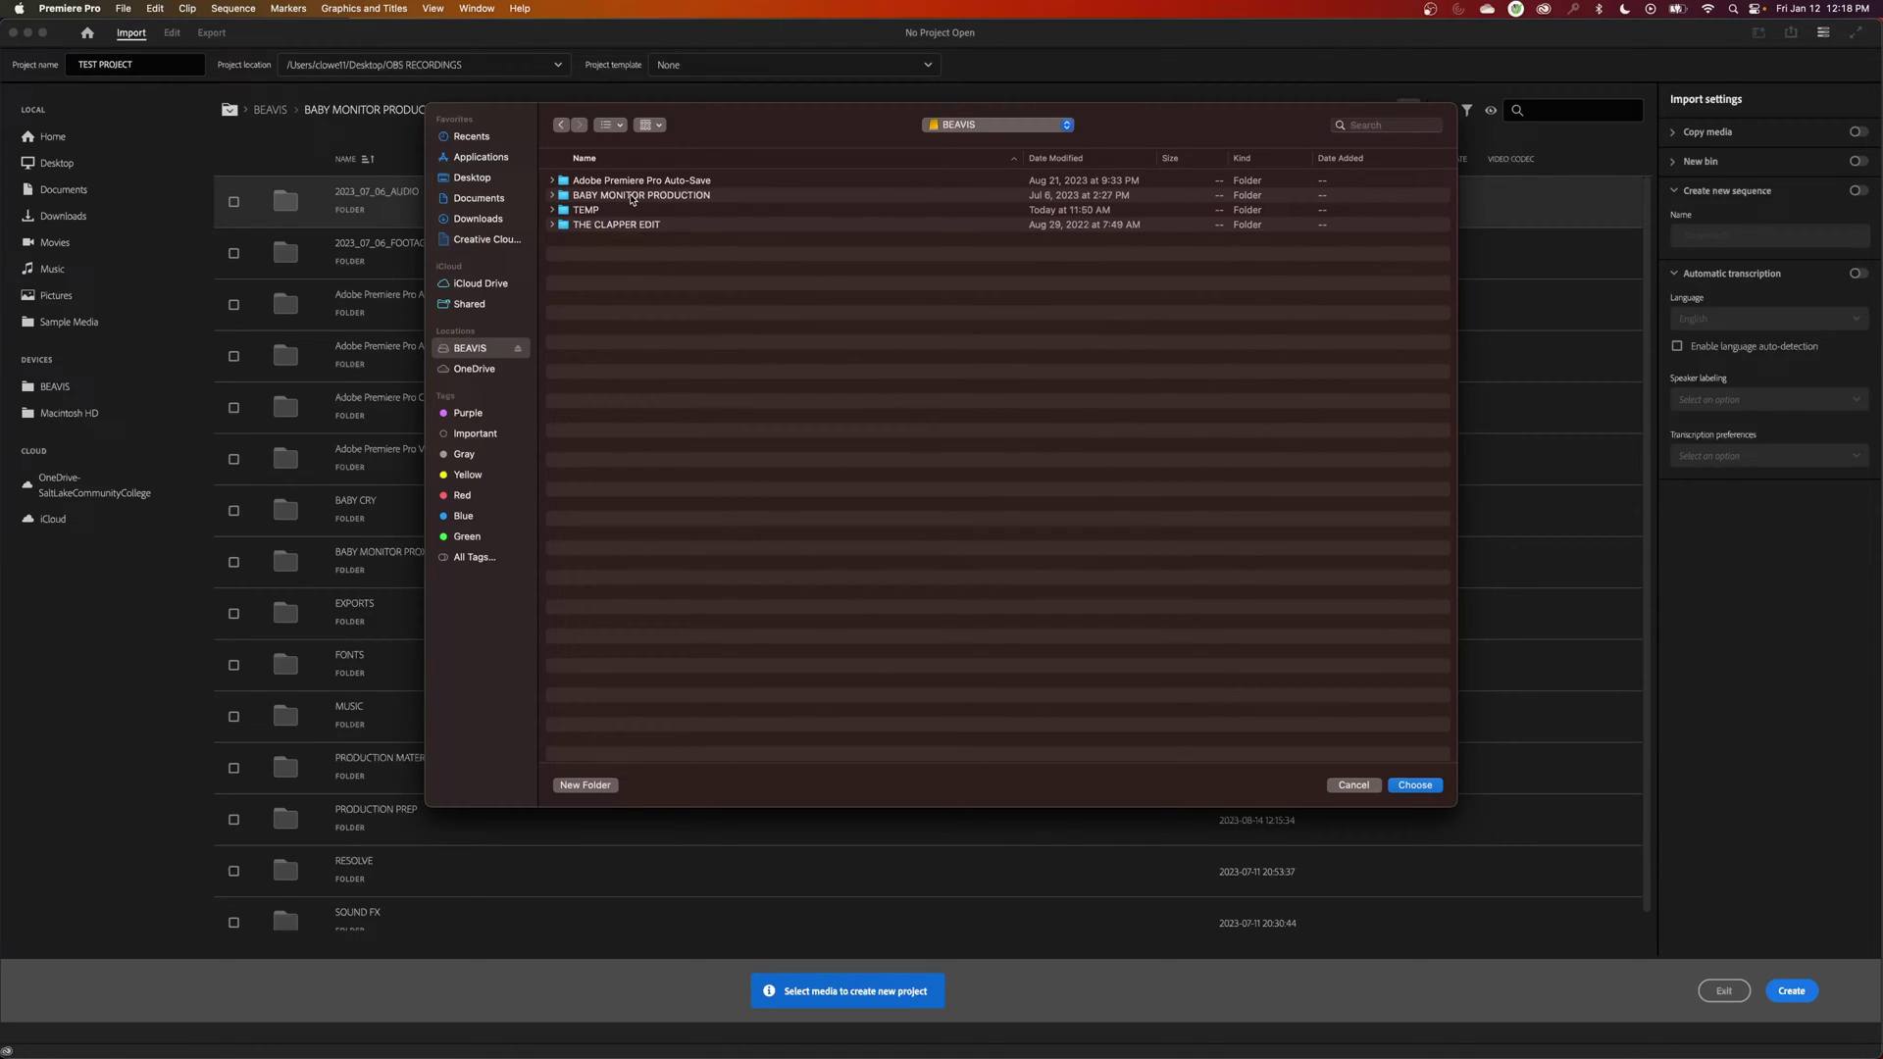
double_click(632, 196)
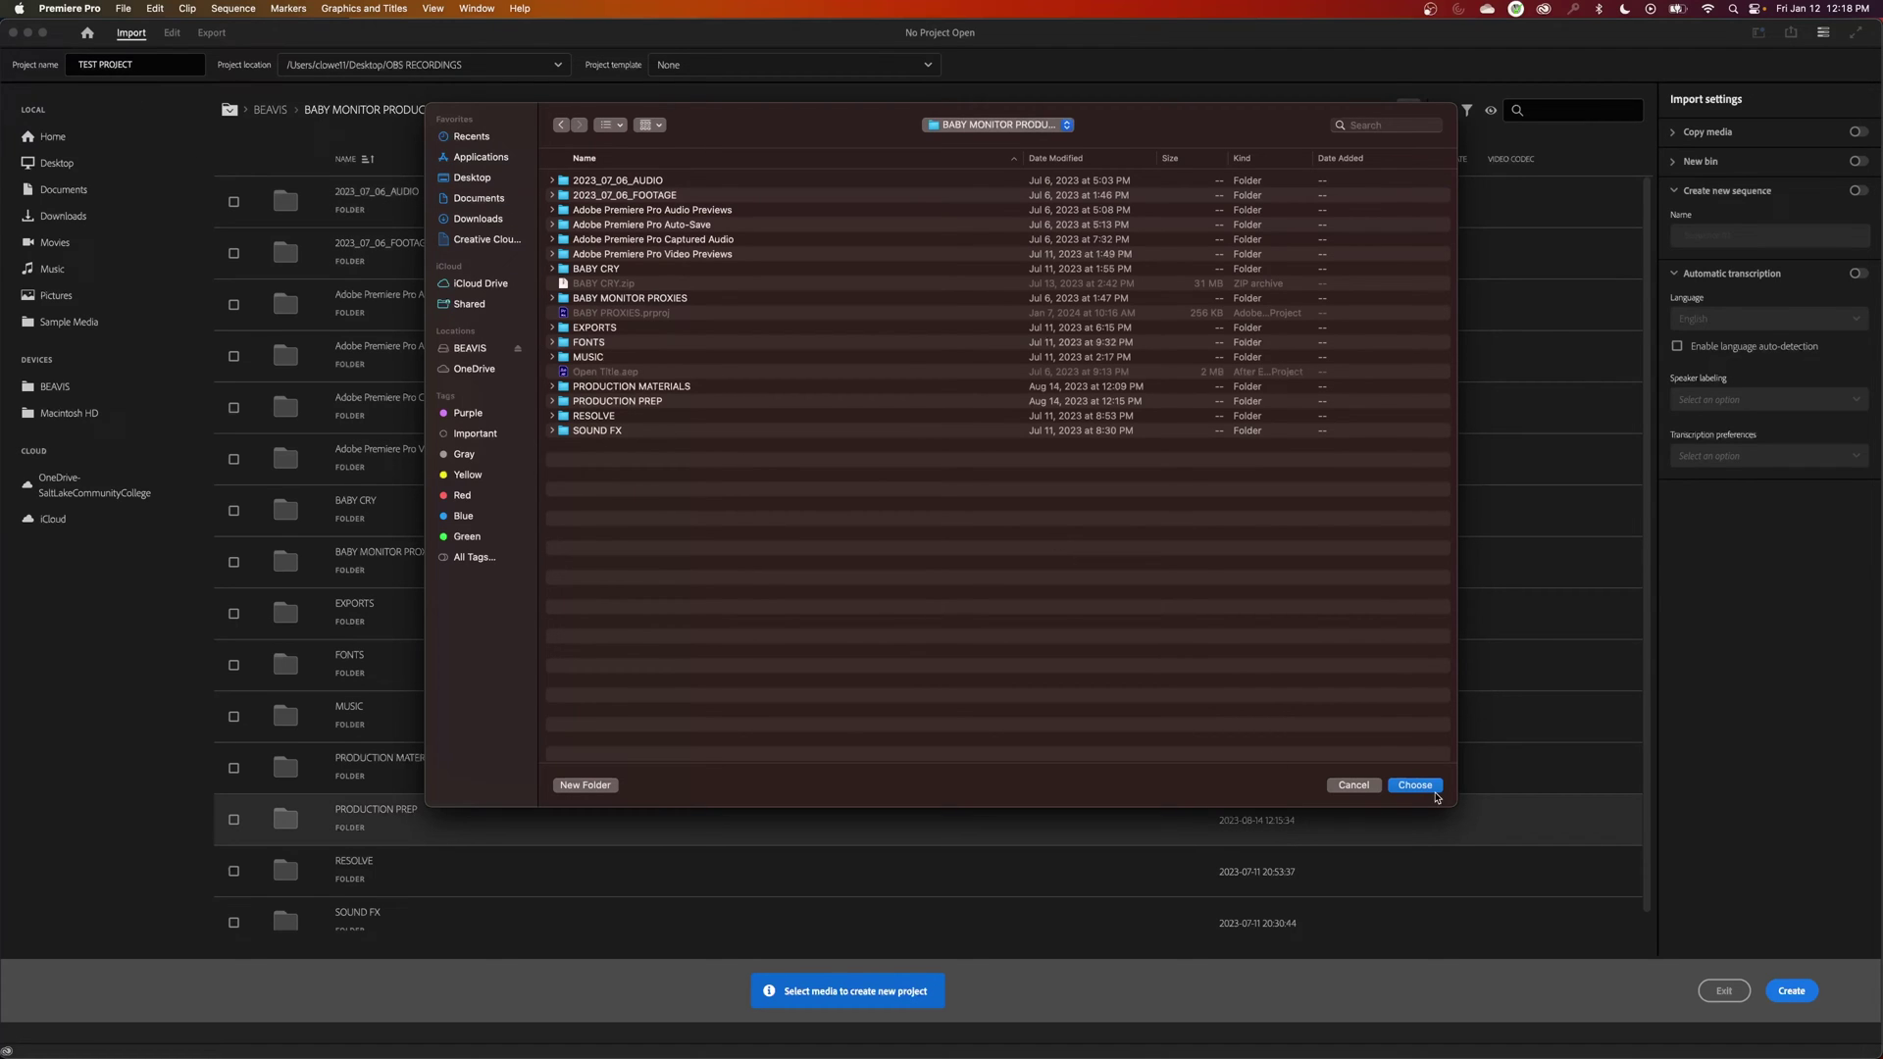
click(1429, 793)
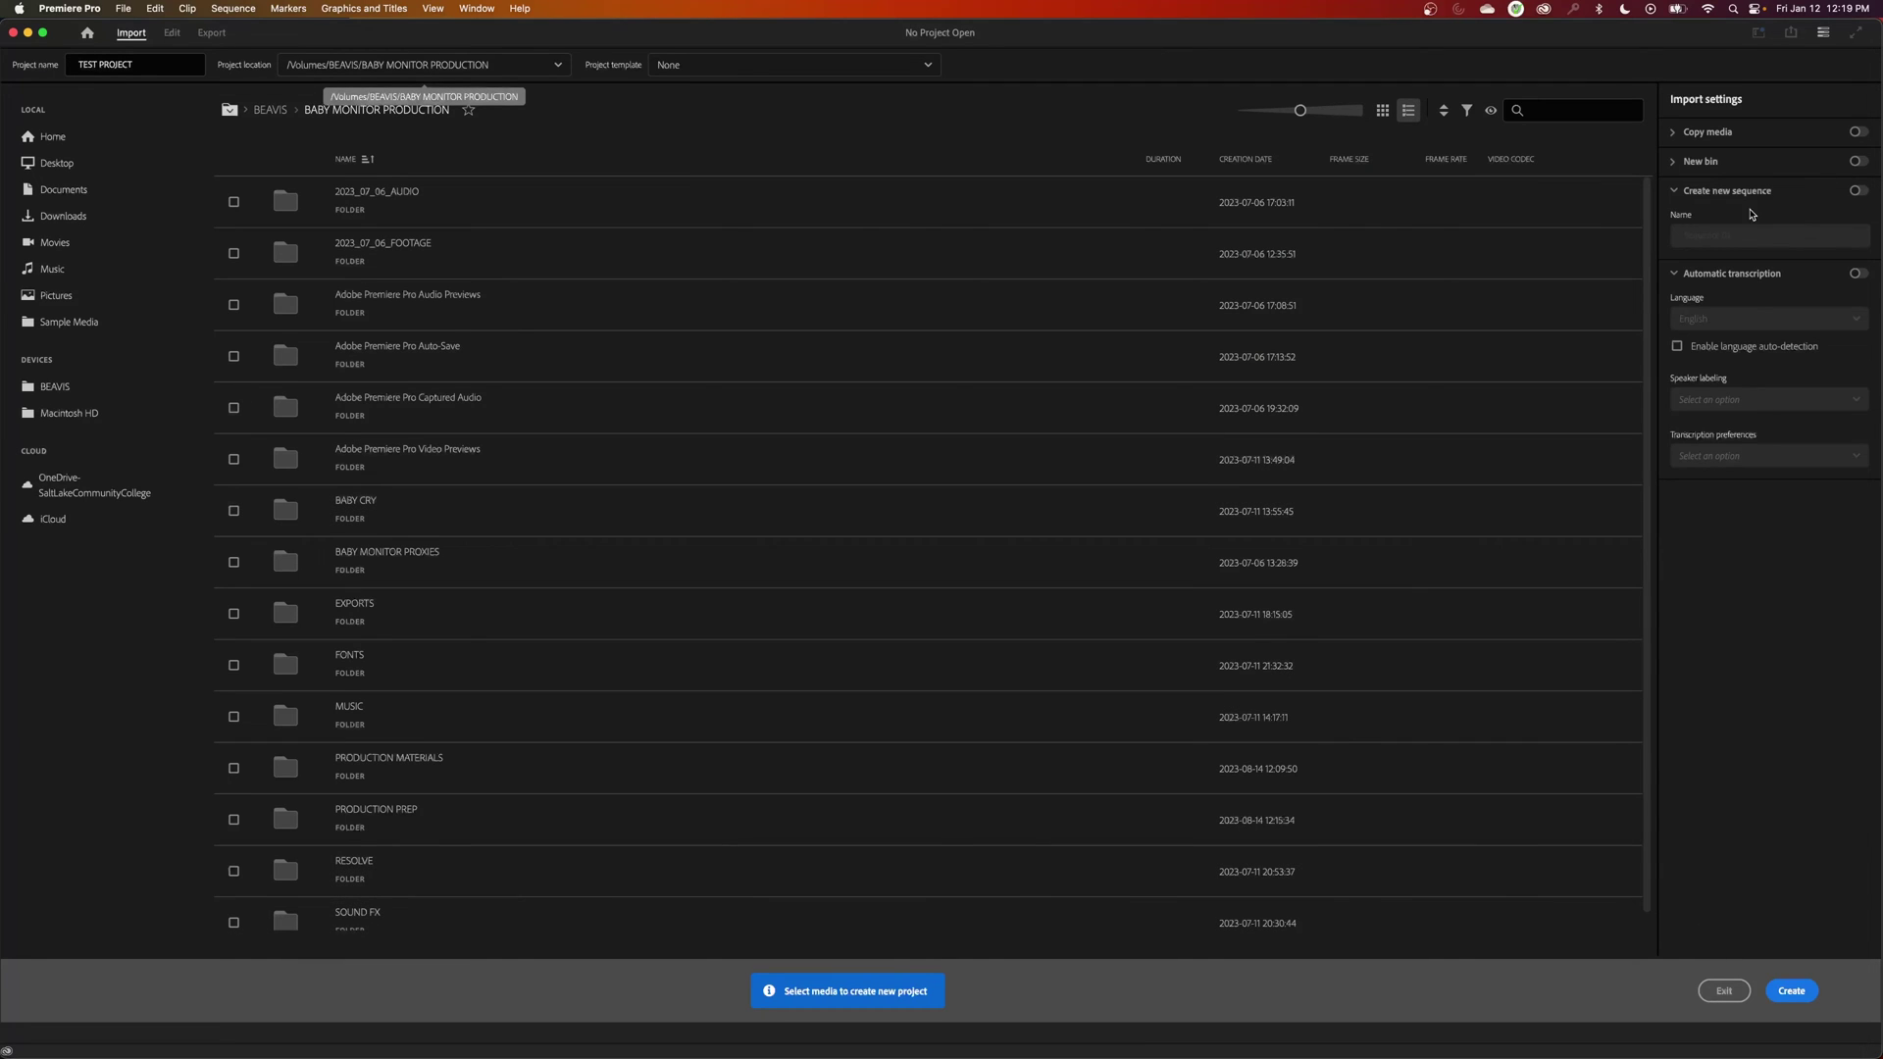
Leave Create new sequence and New bin both switched off.
click(1856, 192)
click(1856, 162)
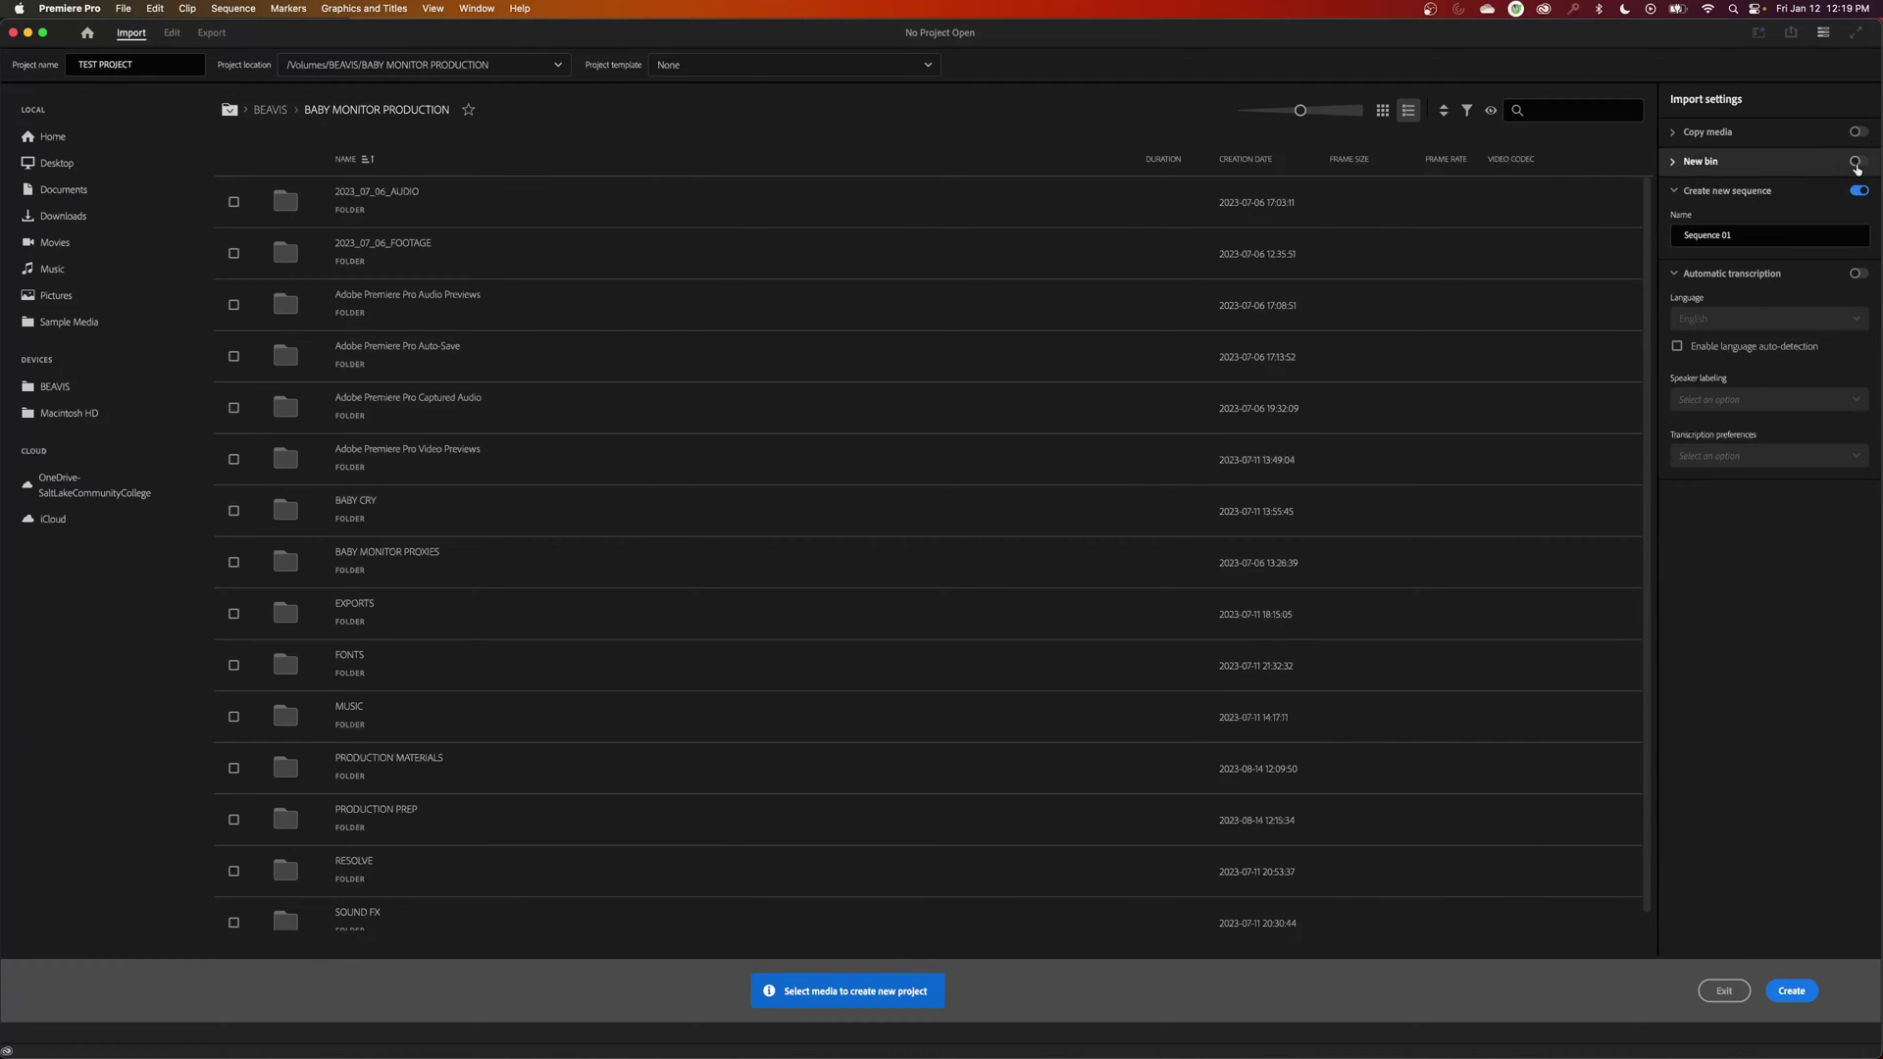
click(1857, 190)
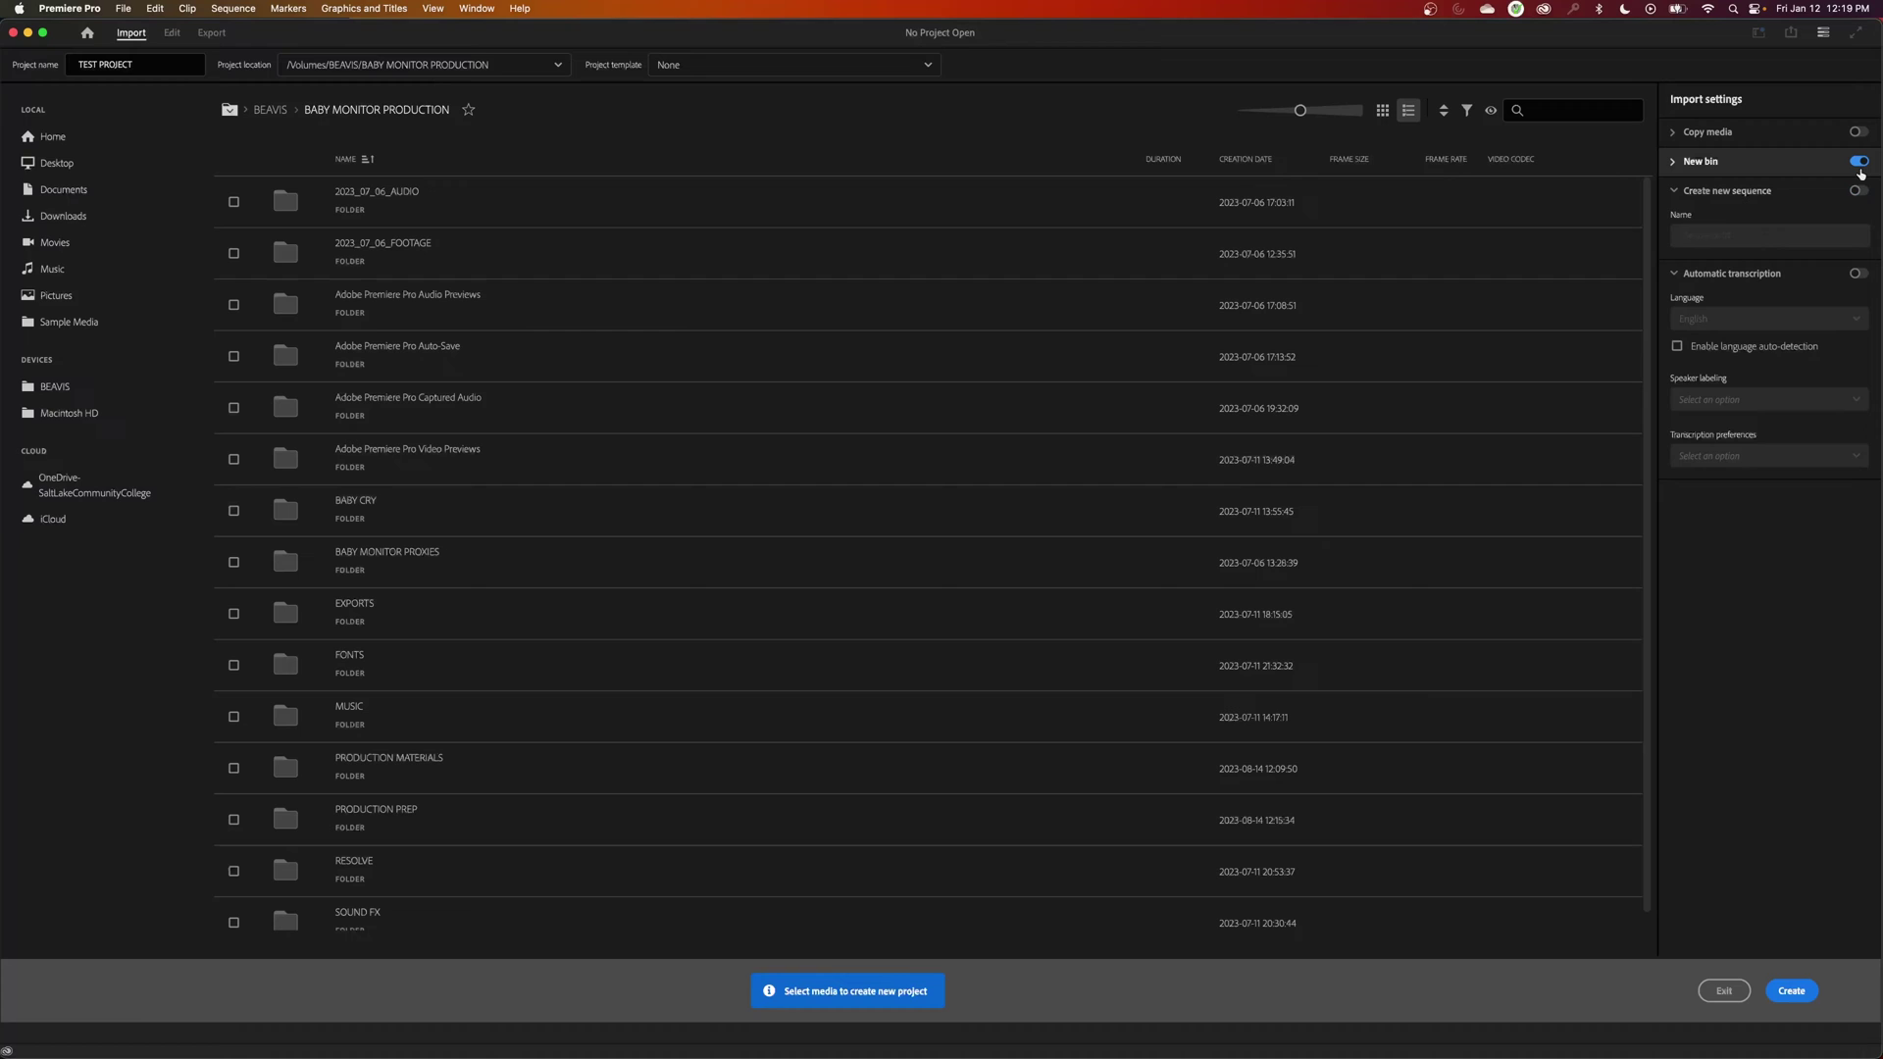
click(1857, 162)
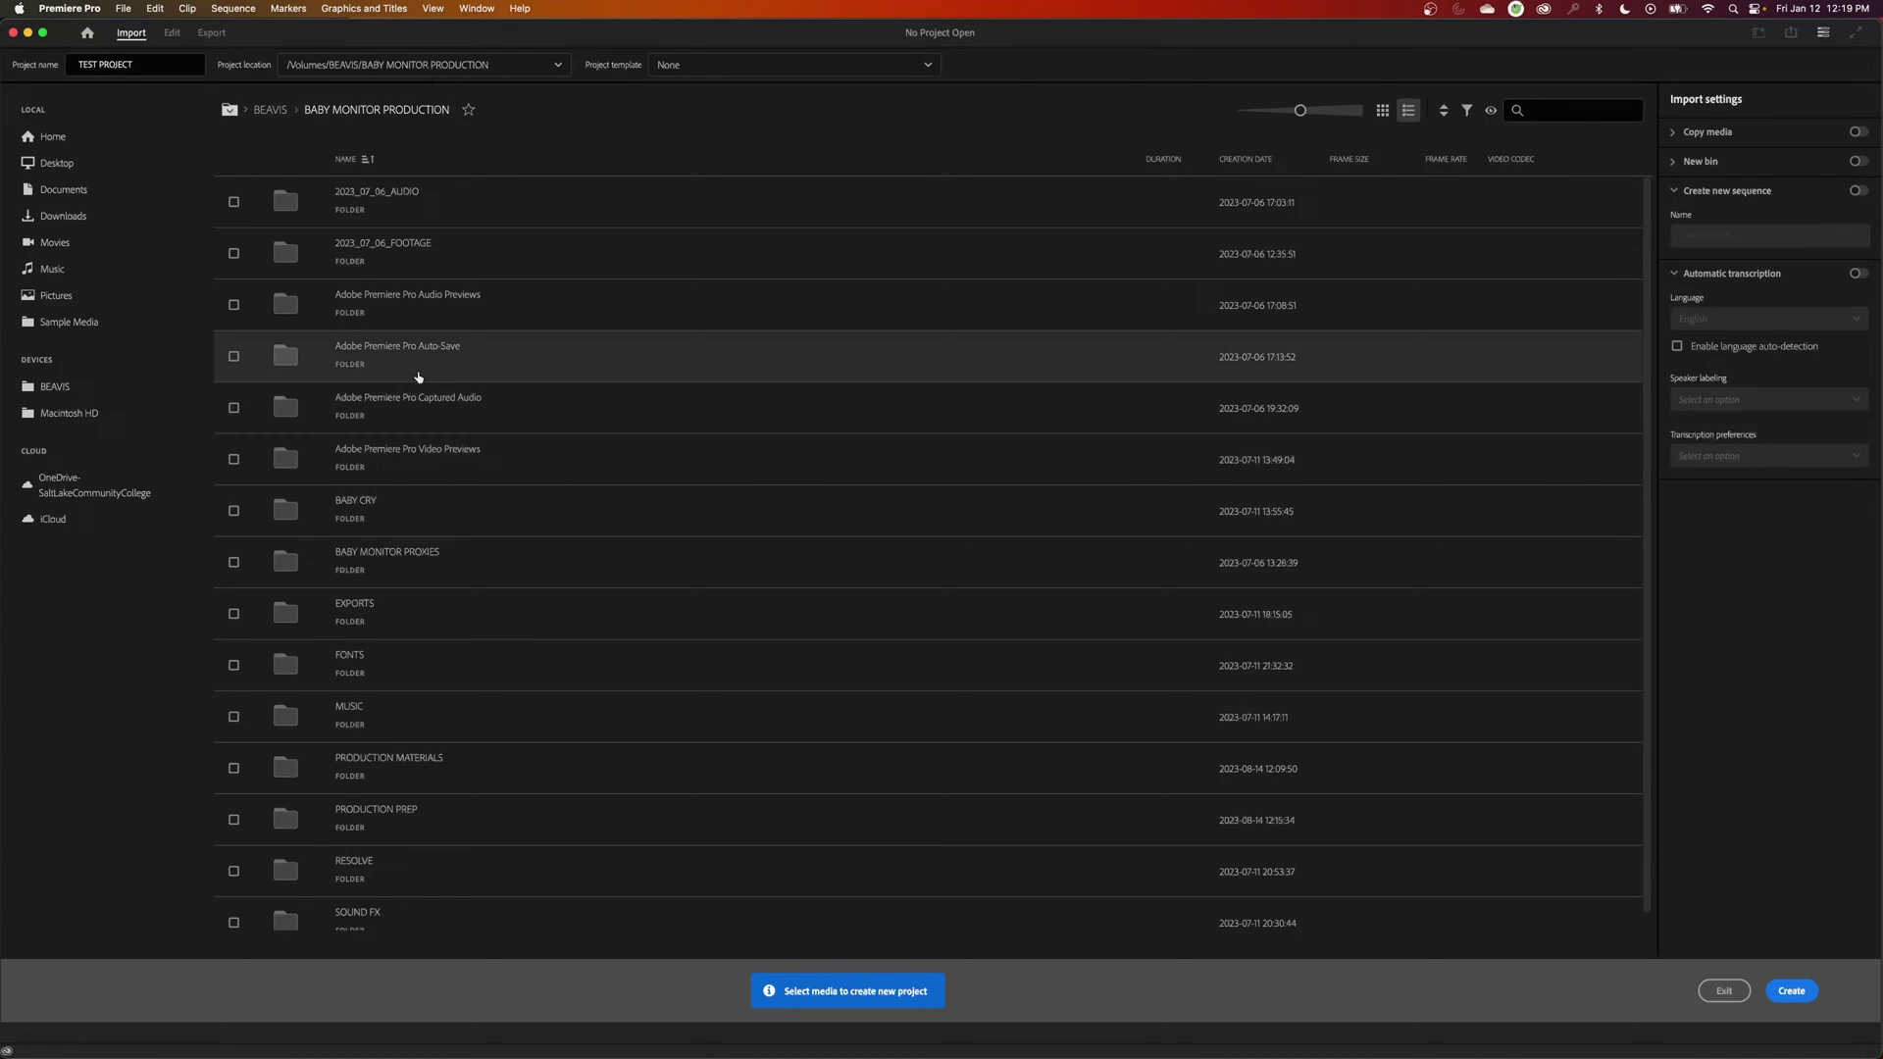
Reopen BABY MONITOR PRODUCTION and tick the 2023_07_06_FOOTAGE and 2023_07_06_AUDIO folders for import.
key(super+Up)
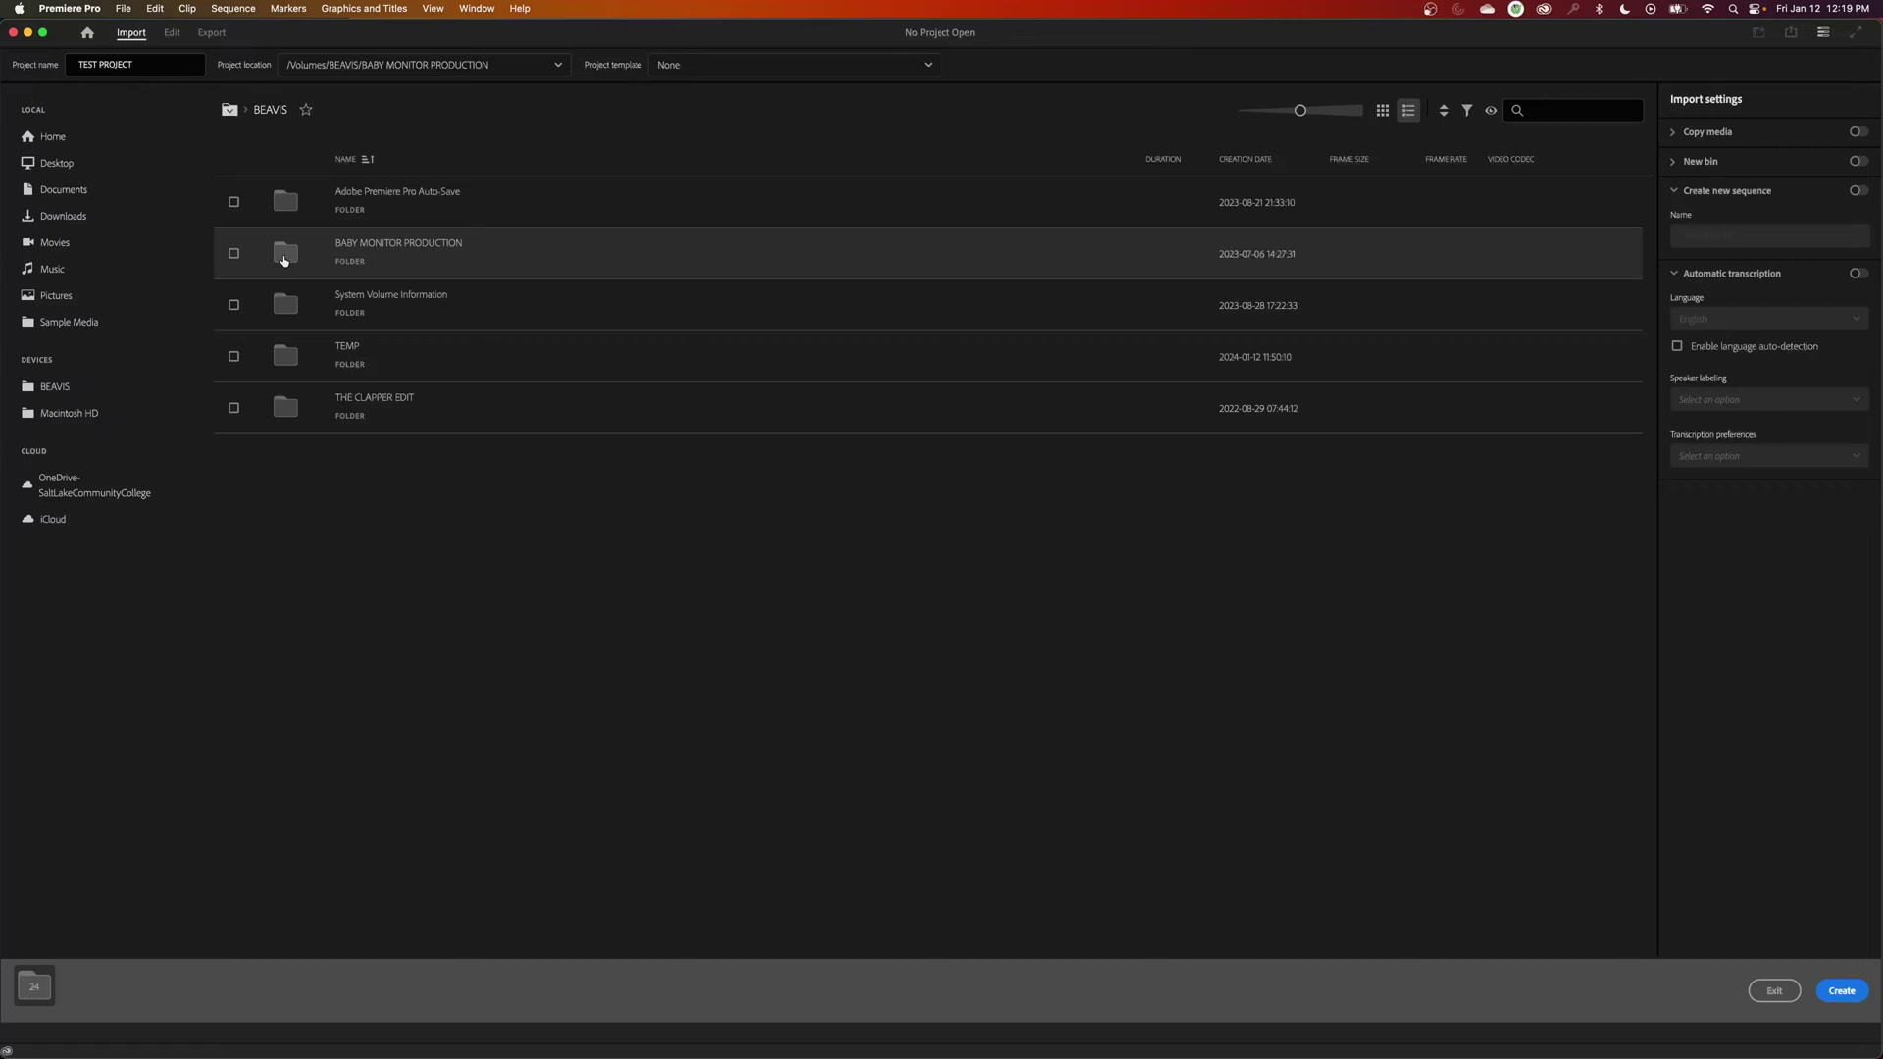
double_click(285, 259)
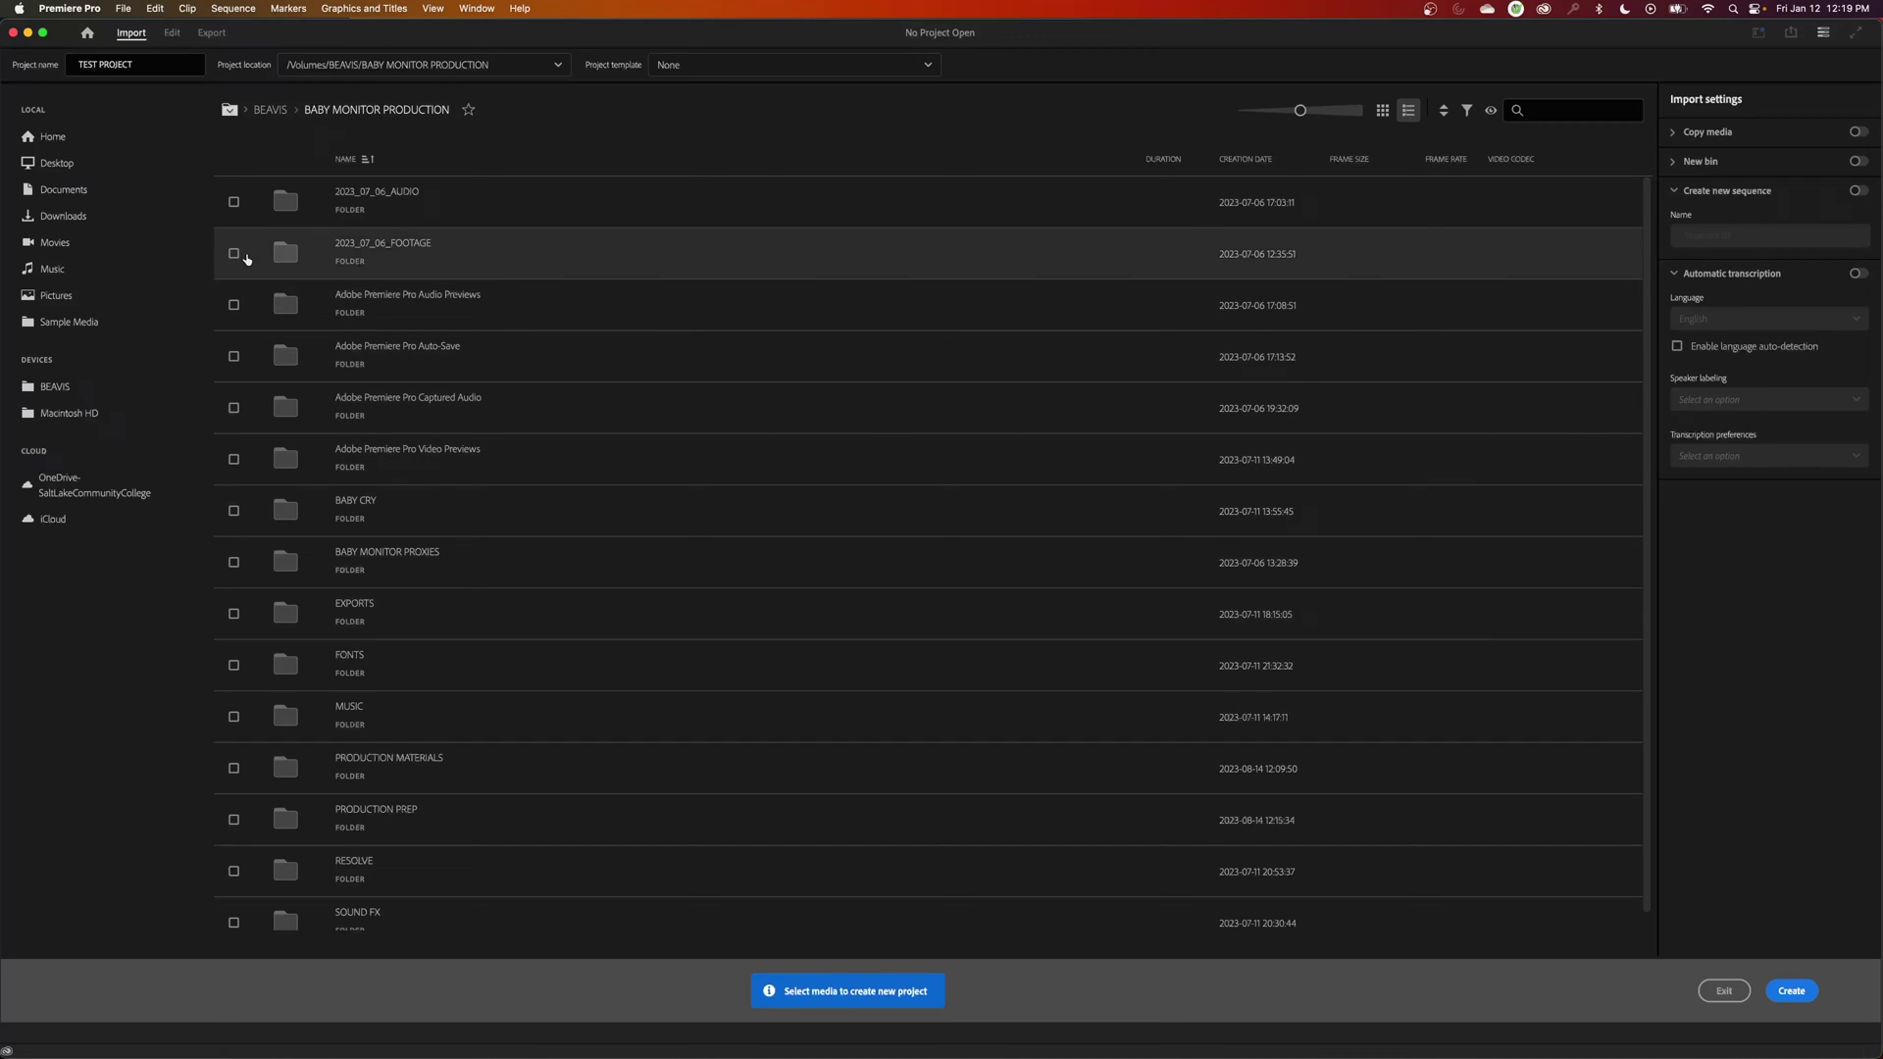
click(234, 254)
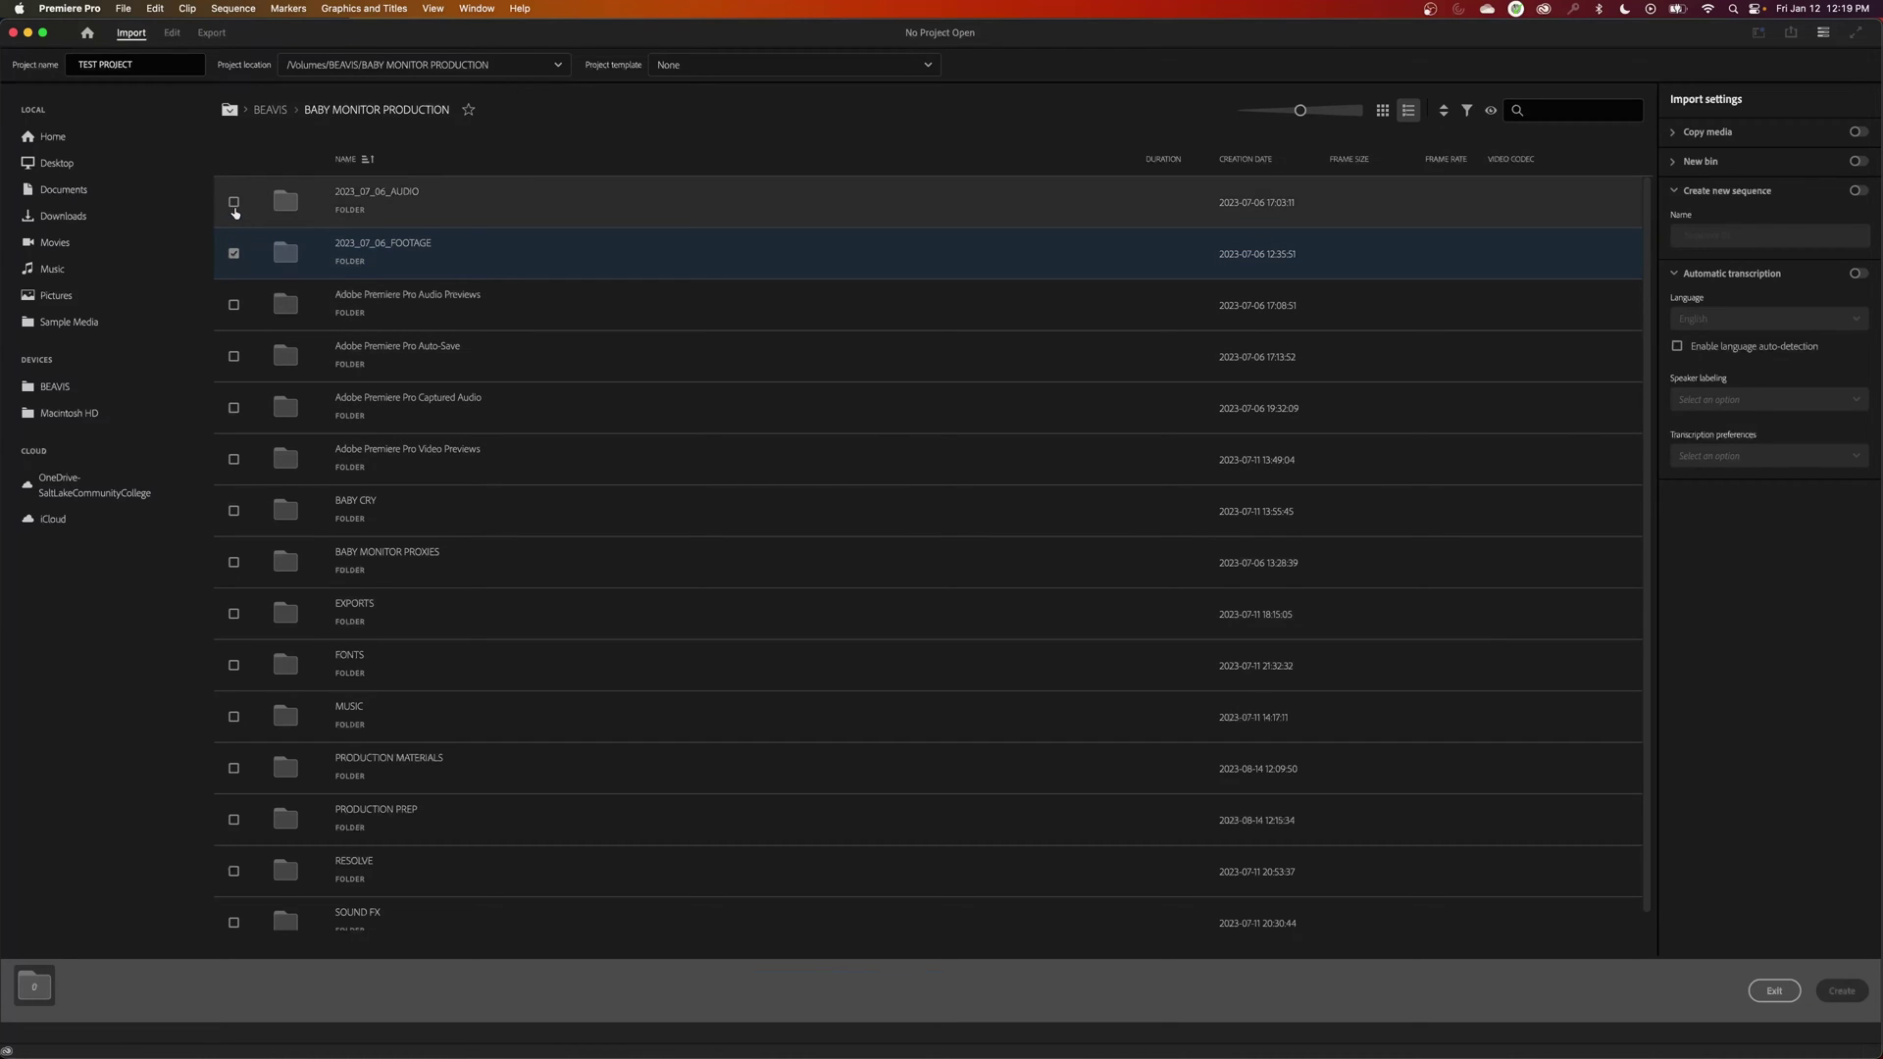
click(234, 202)
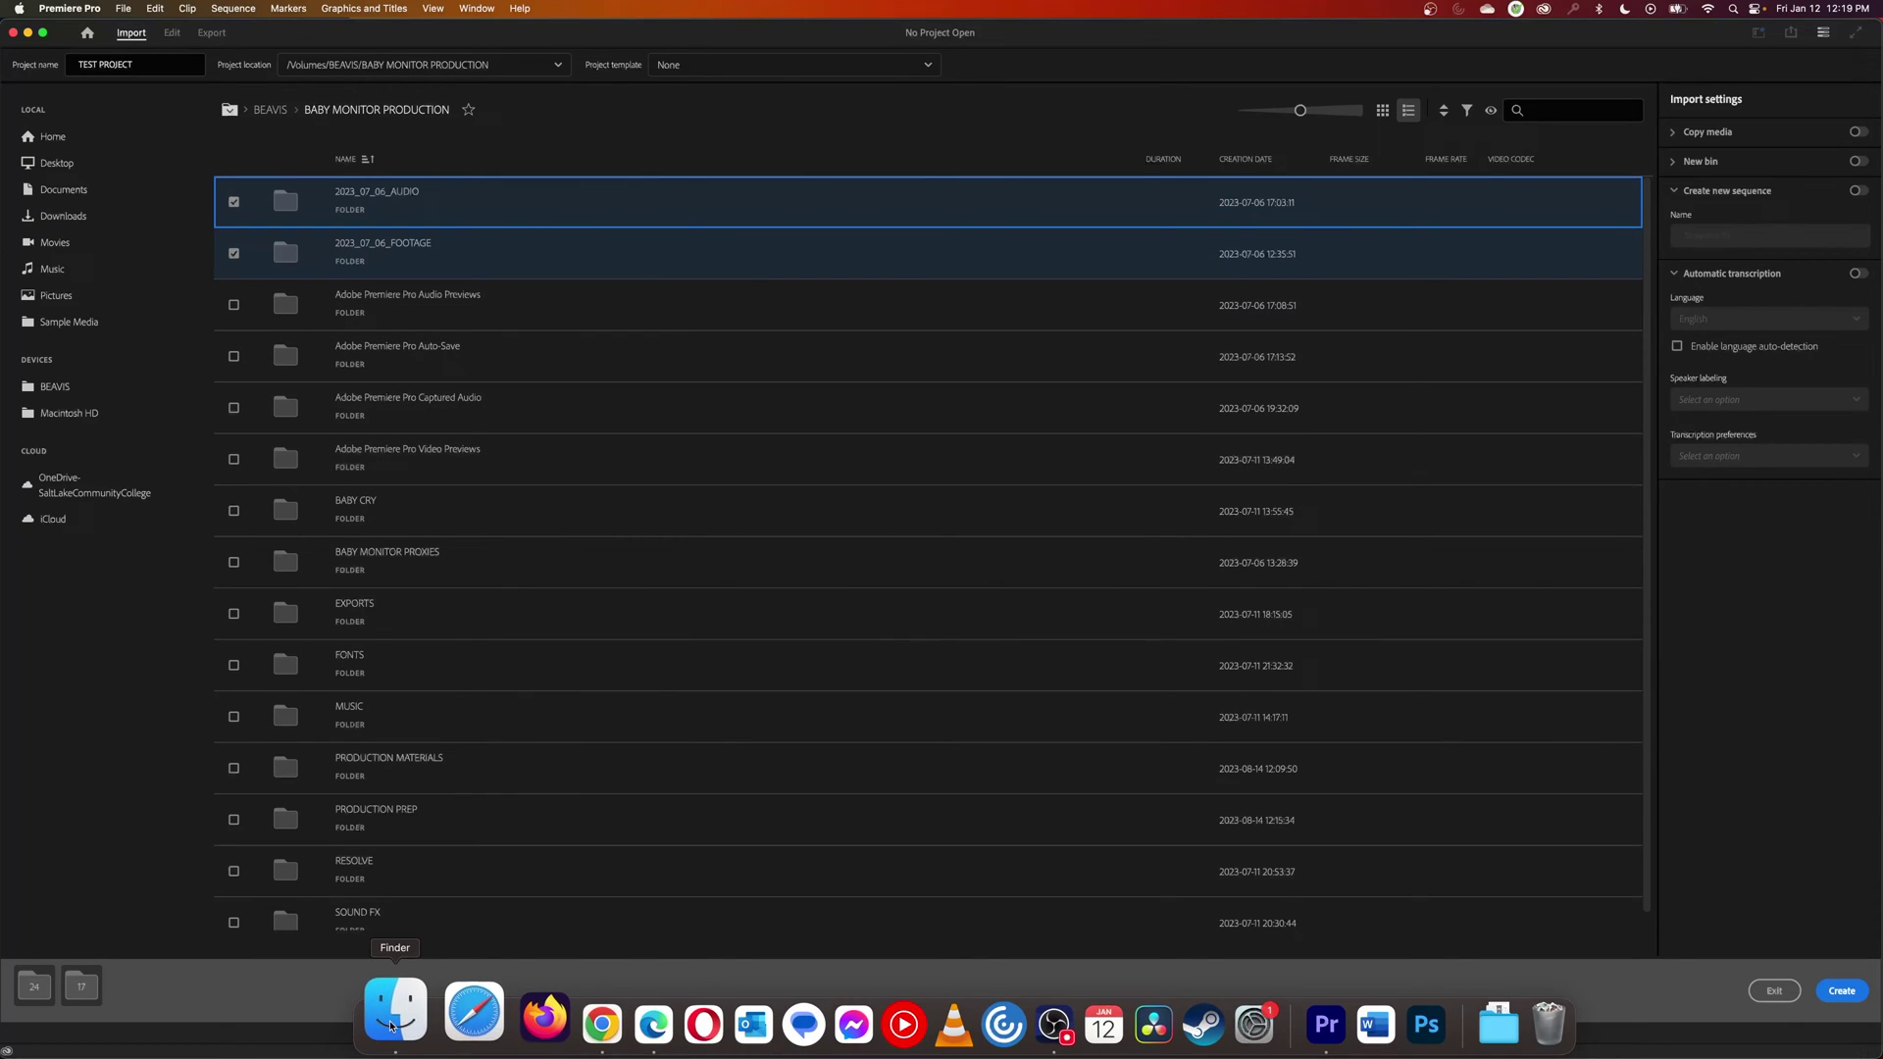
Open BABY MONITOR PRODUCTION in an enlarged Finder window and expand 2023_07_06_FOOTAGE.
click(367, 1018)
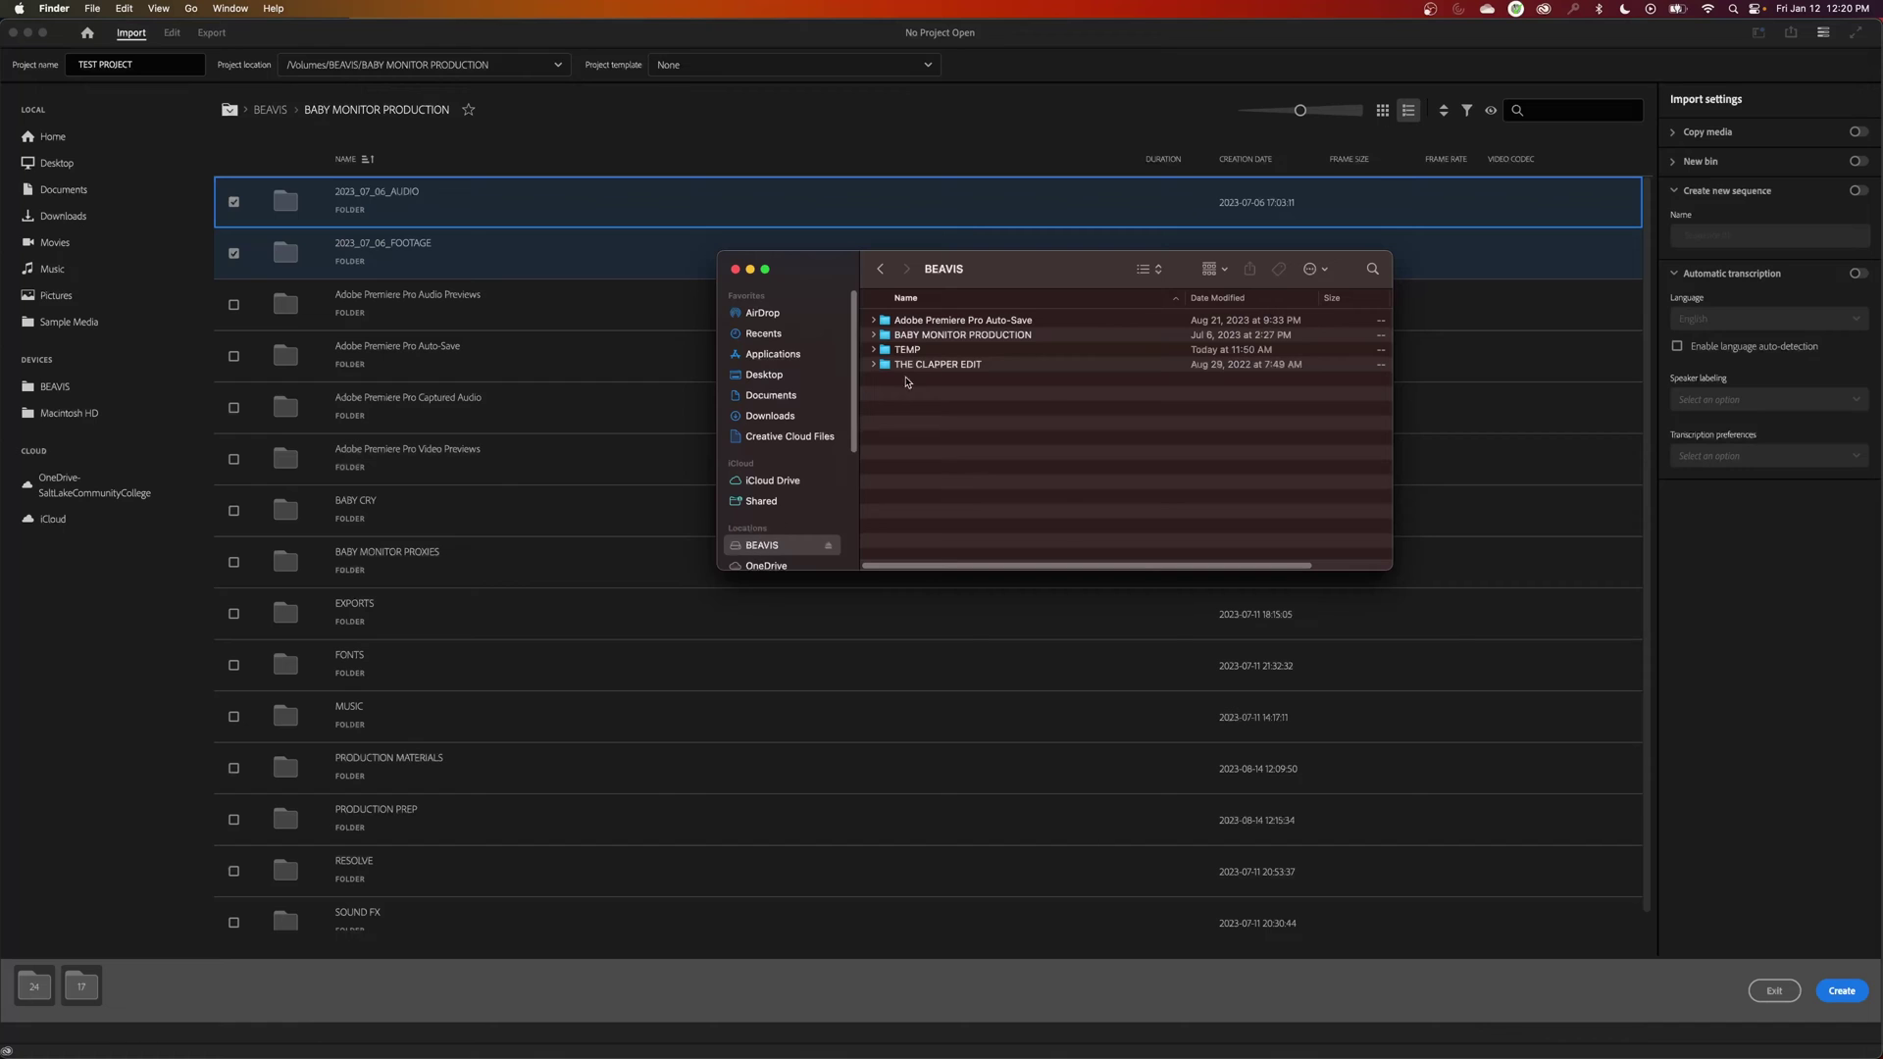
click(932, 336)
double_click(932, 335)
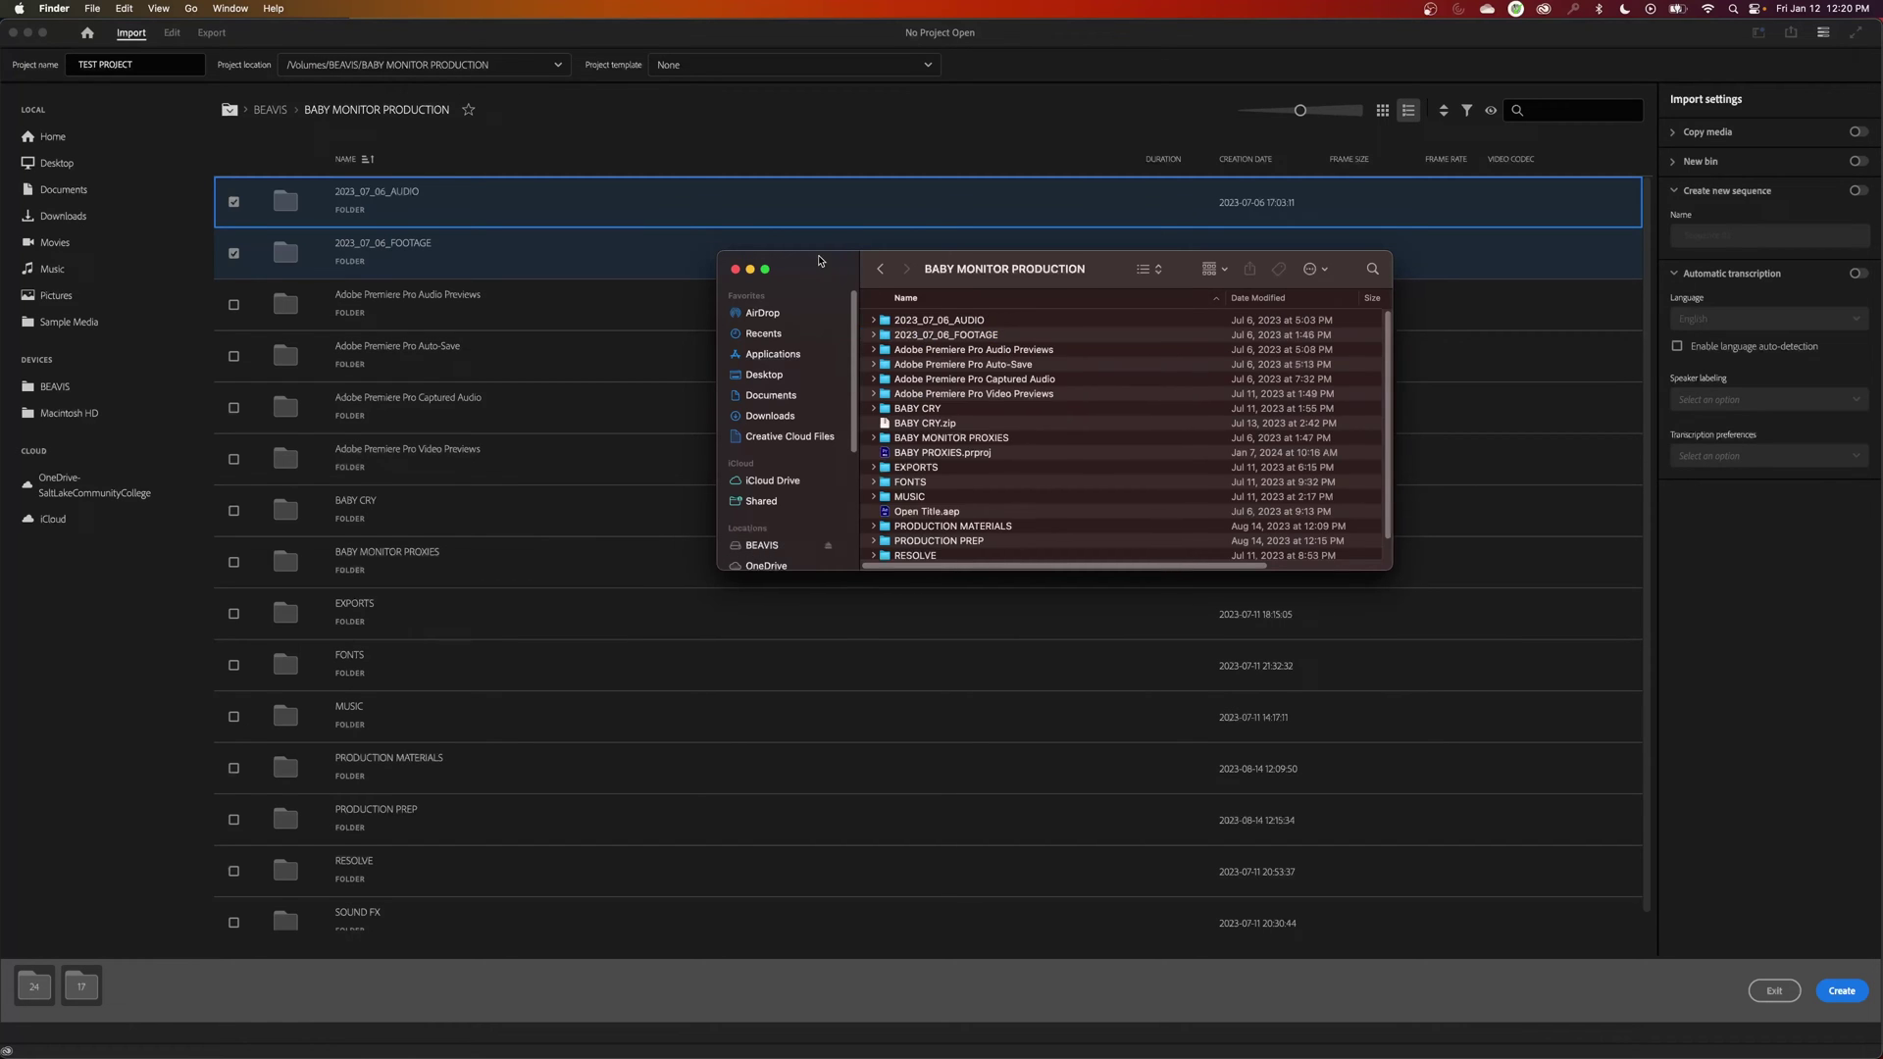
drag(845, 290, 528, 208)
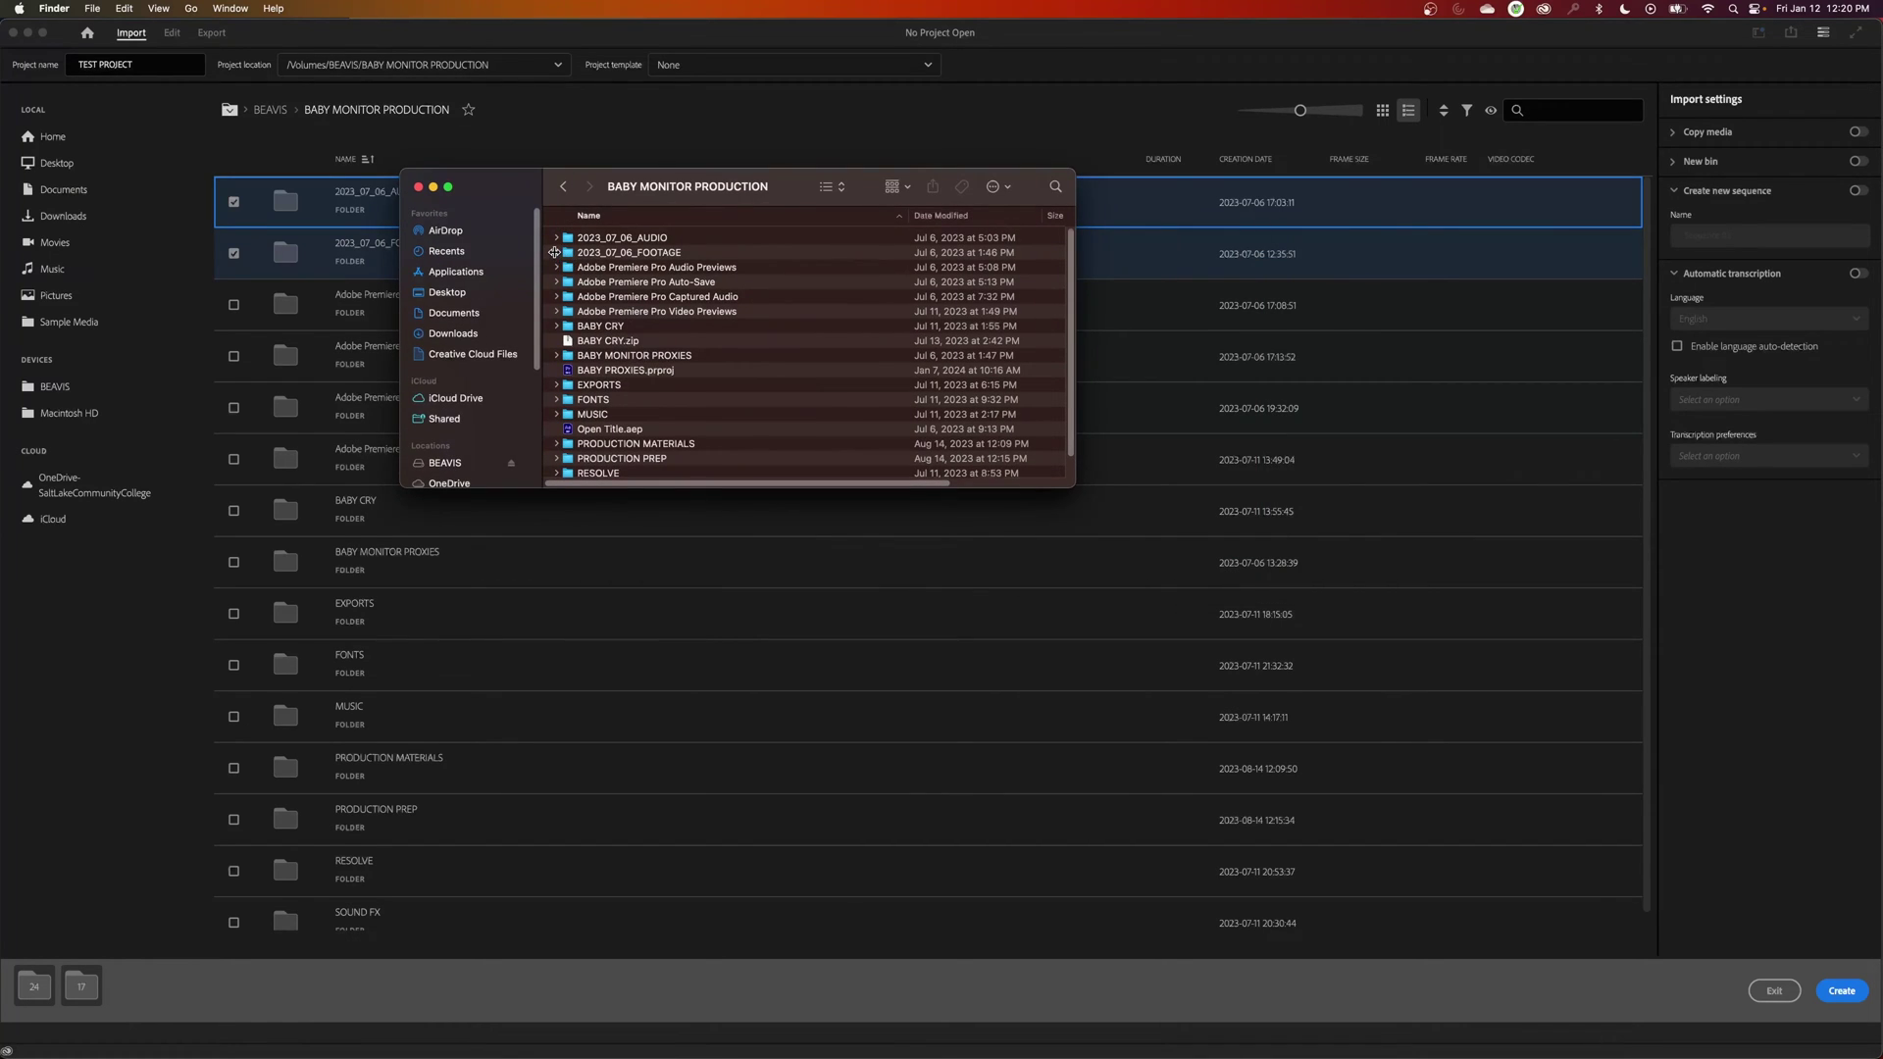
click(555, 252)
drag(1083, 496, 1221, 614)
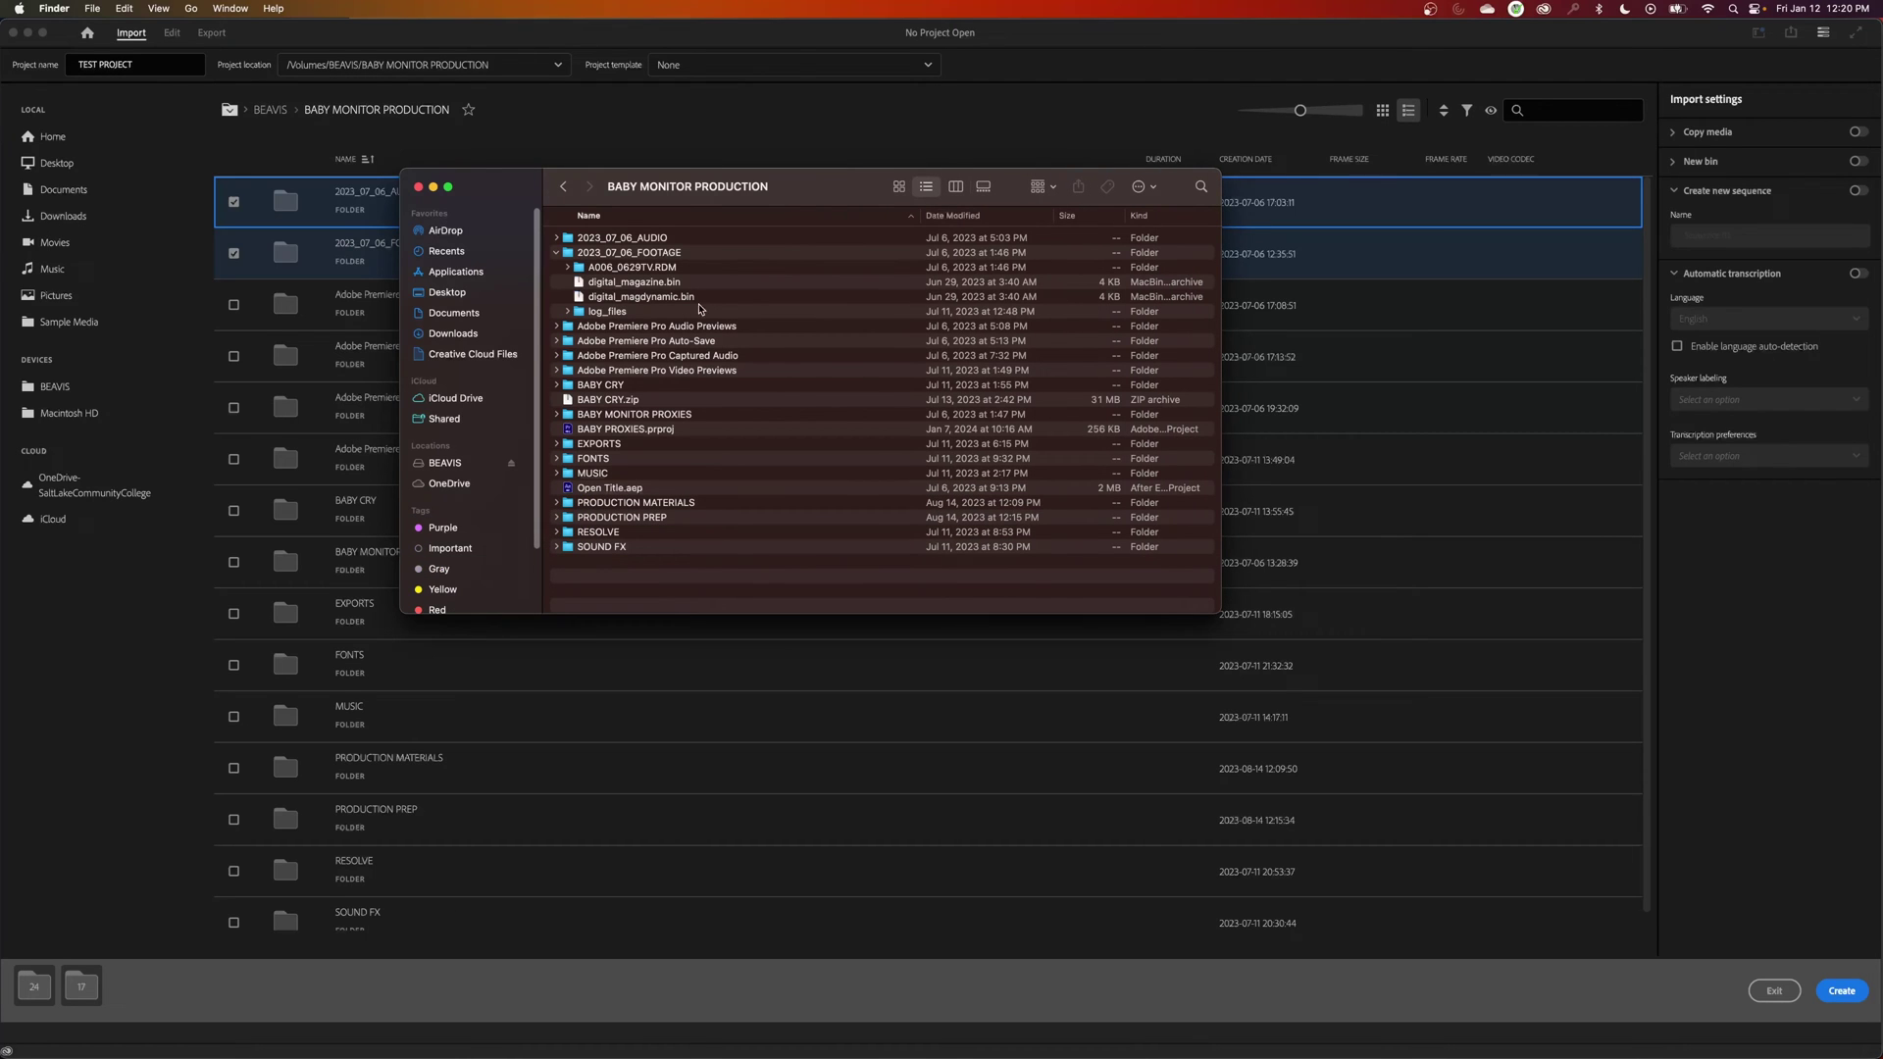
Expand A006_0629TV.RDM and inspect the A006_A001_0629N2.RDC clip folder's .mov files.
click(633, 269)
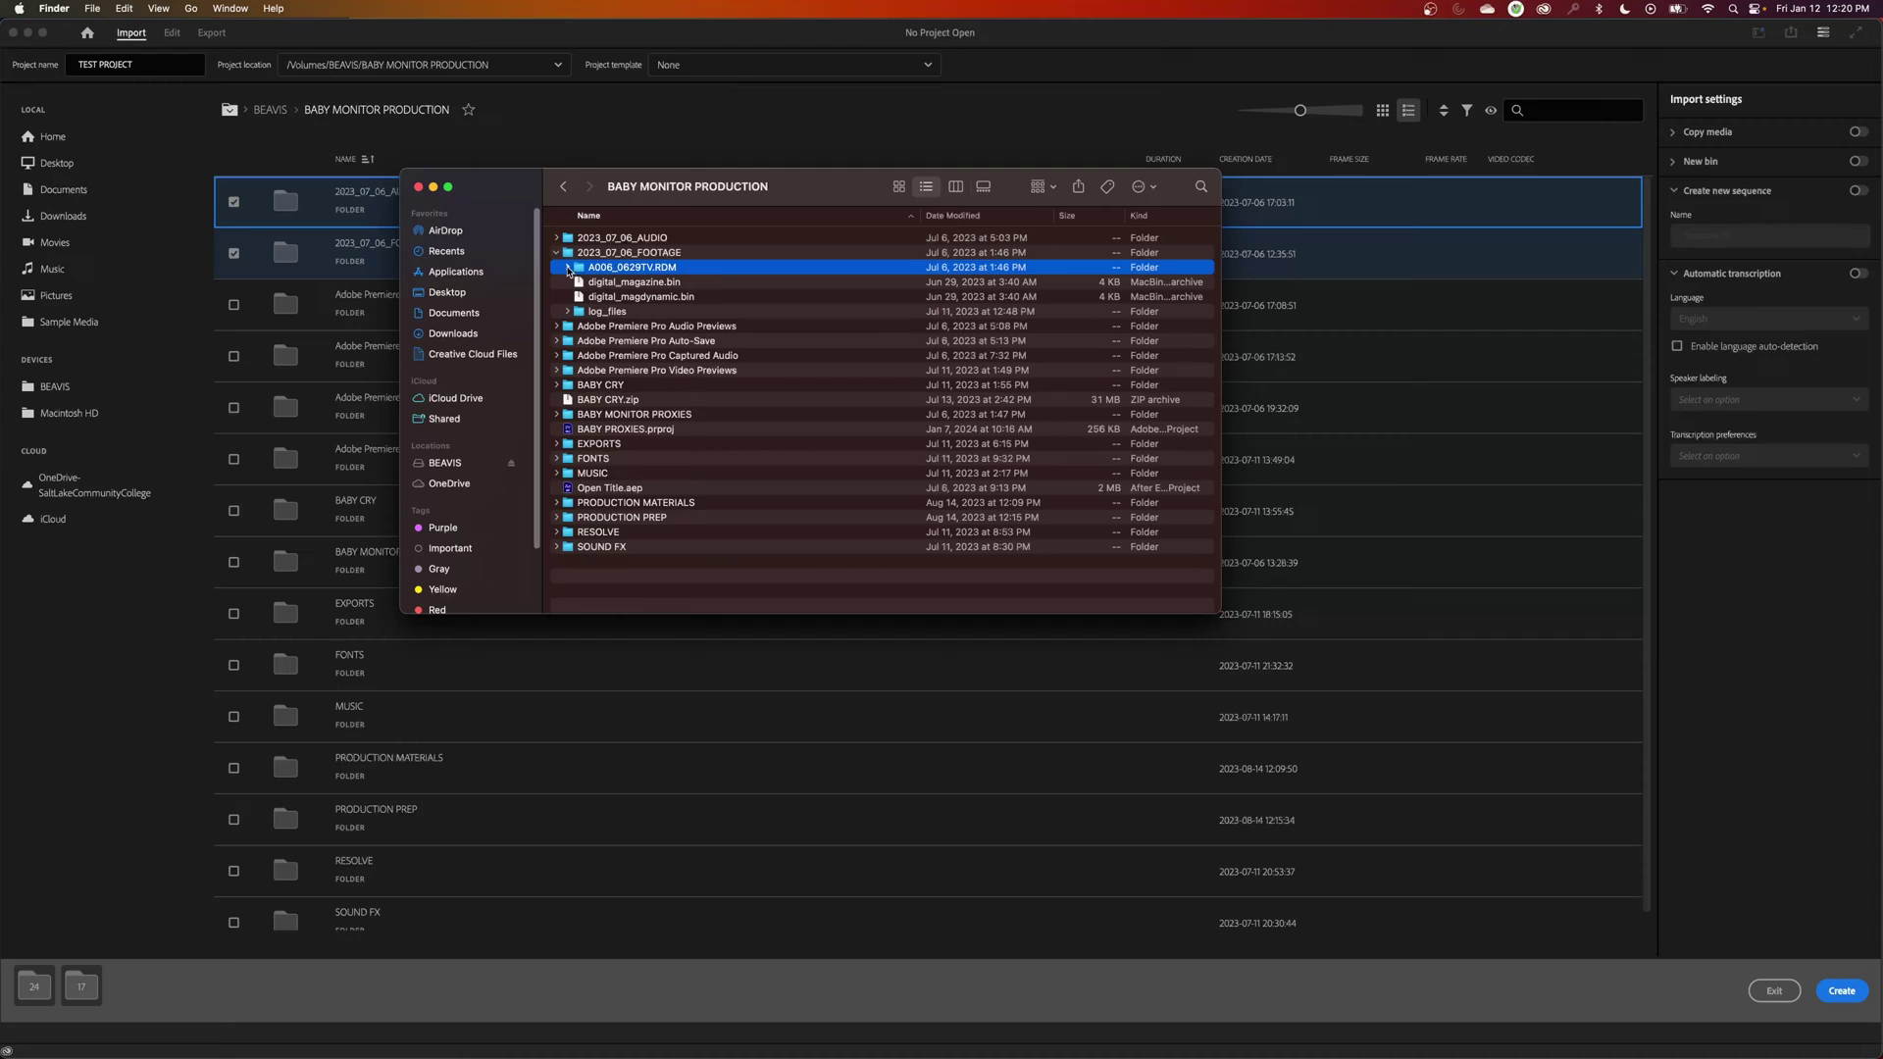
click(569, 272)
click(615, 286)
scroll(698, 445, down, 1)
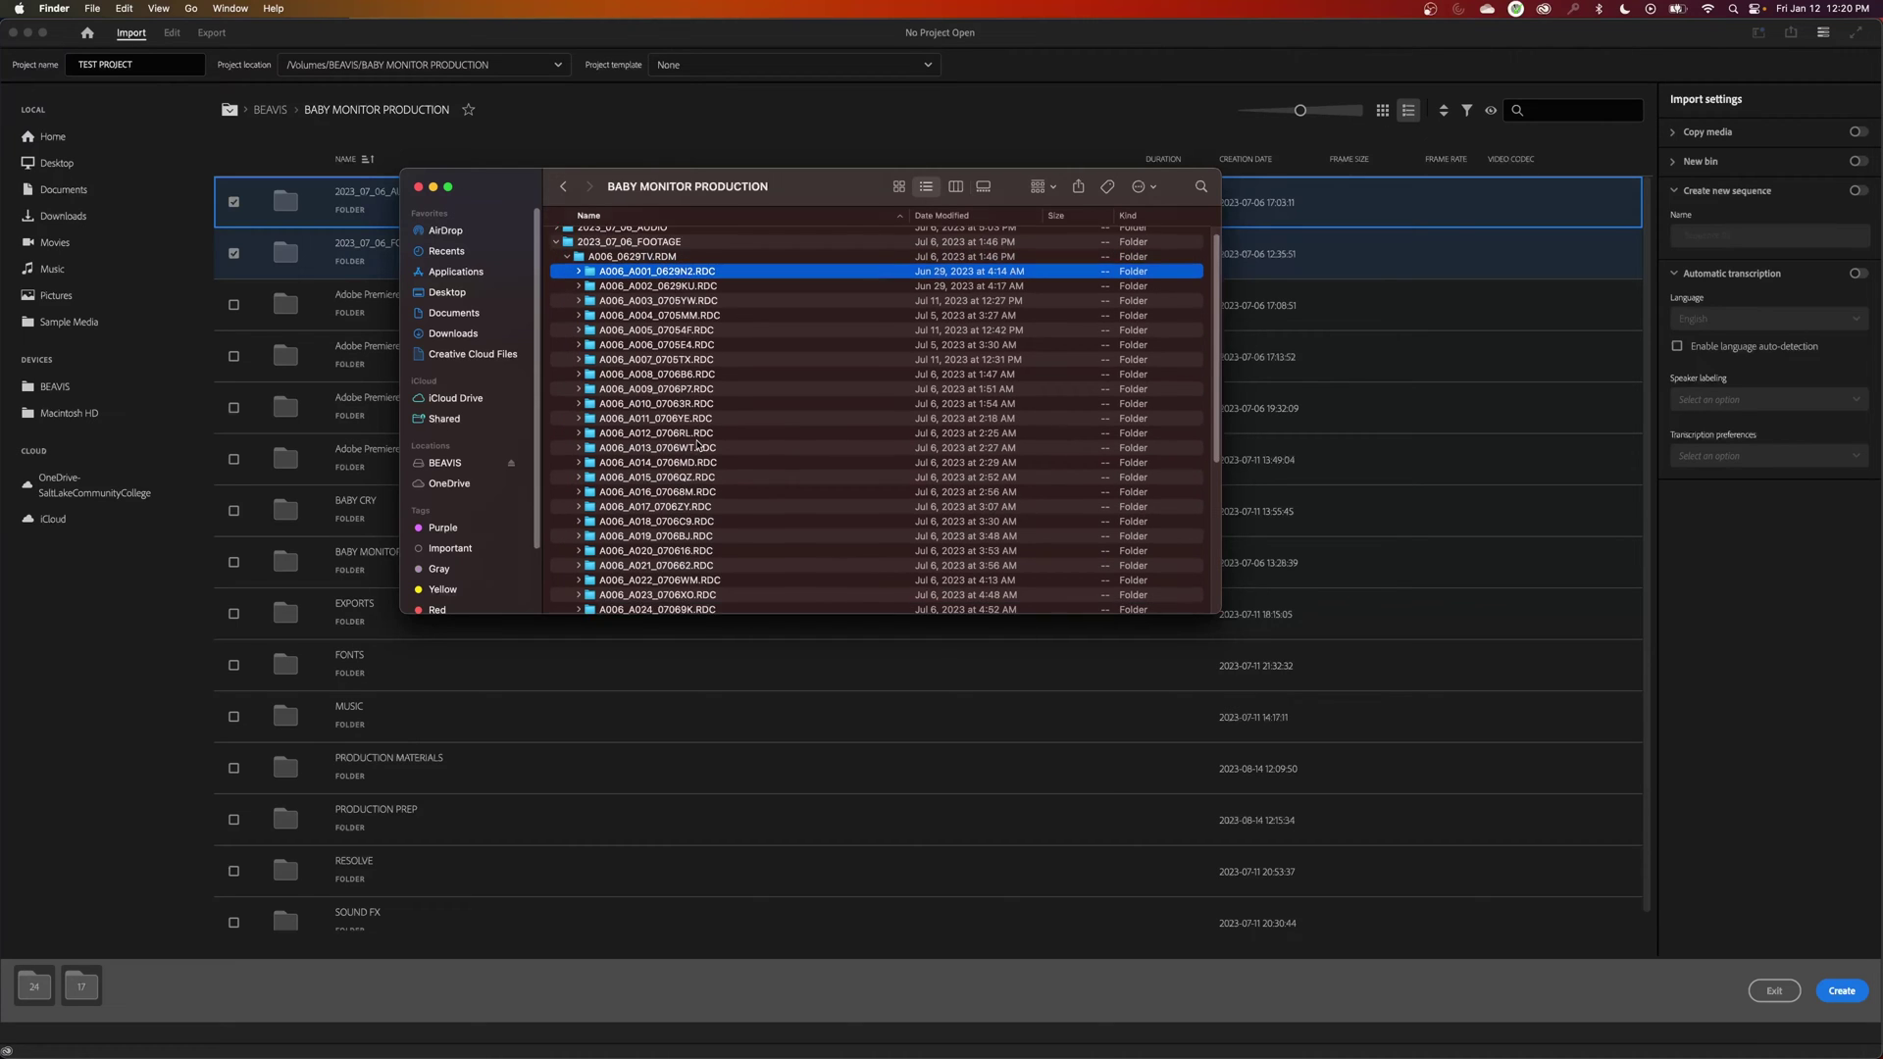
scroll(697, 444, down, 5)
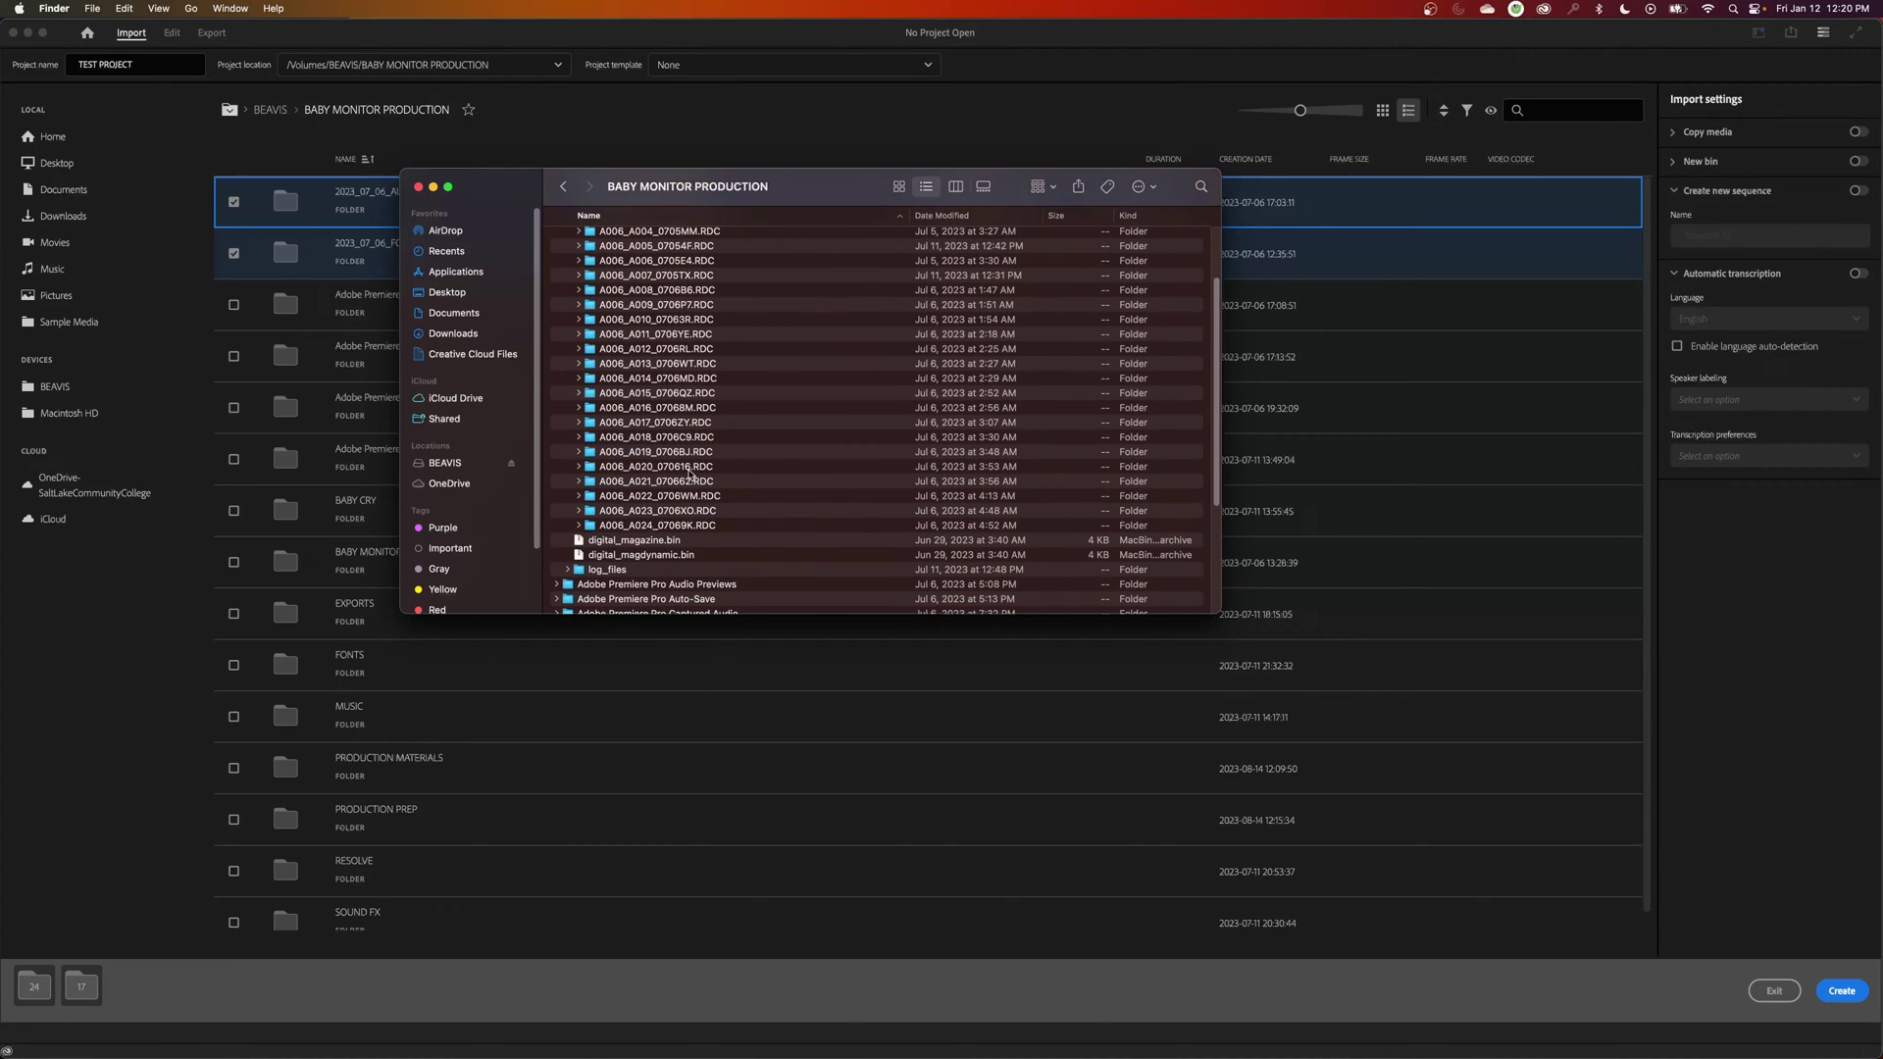
scroll(689, 475, up, 6)
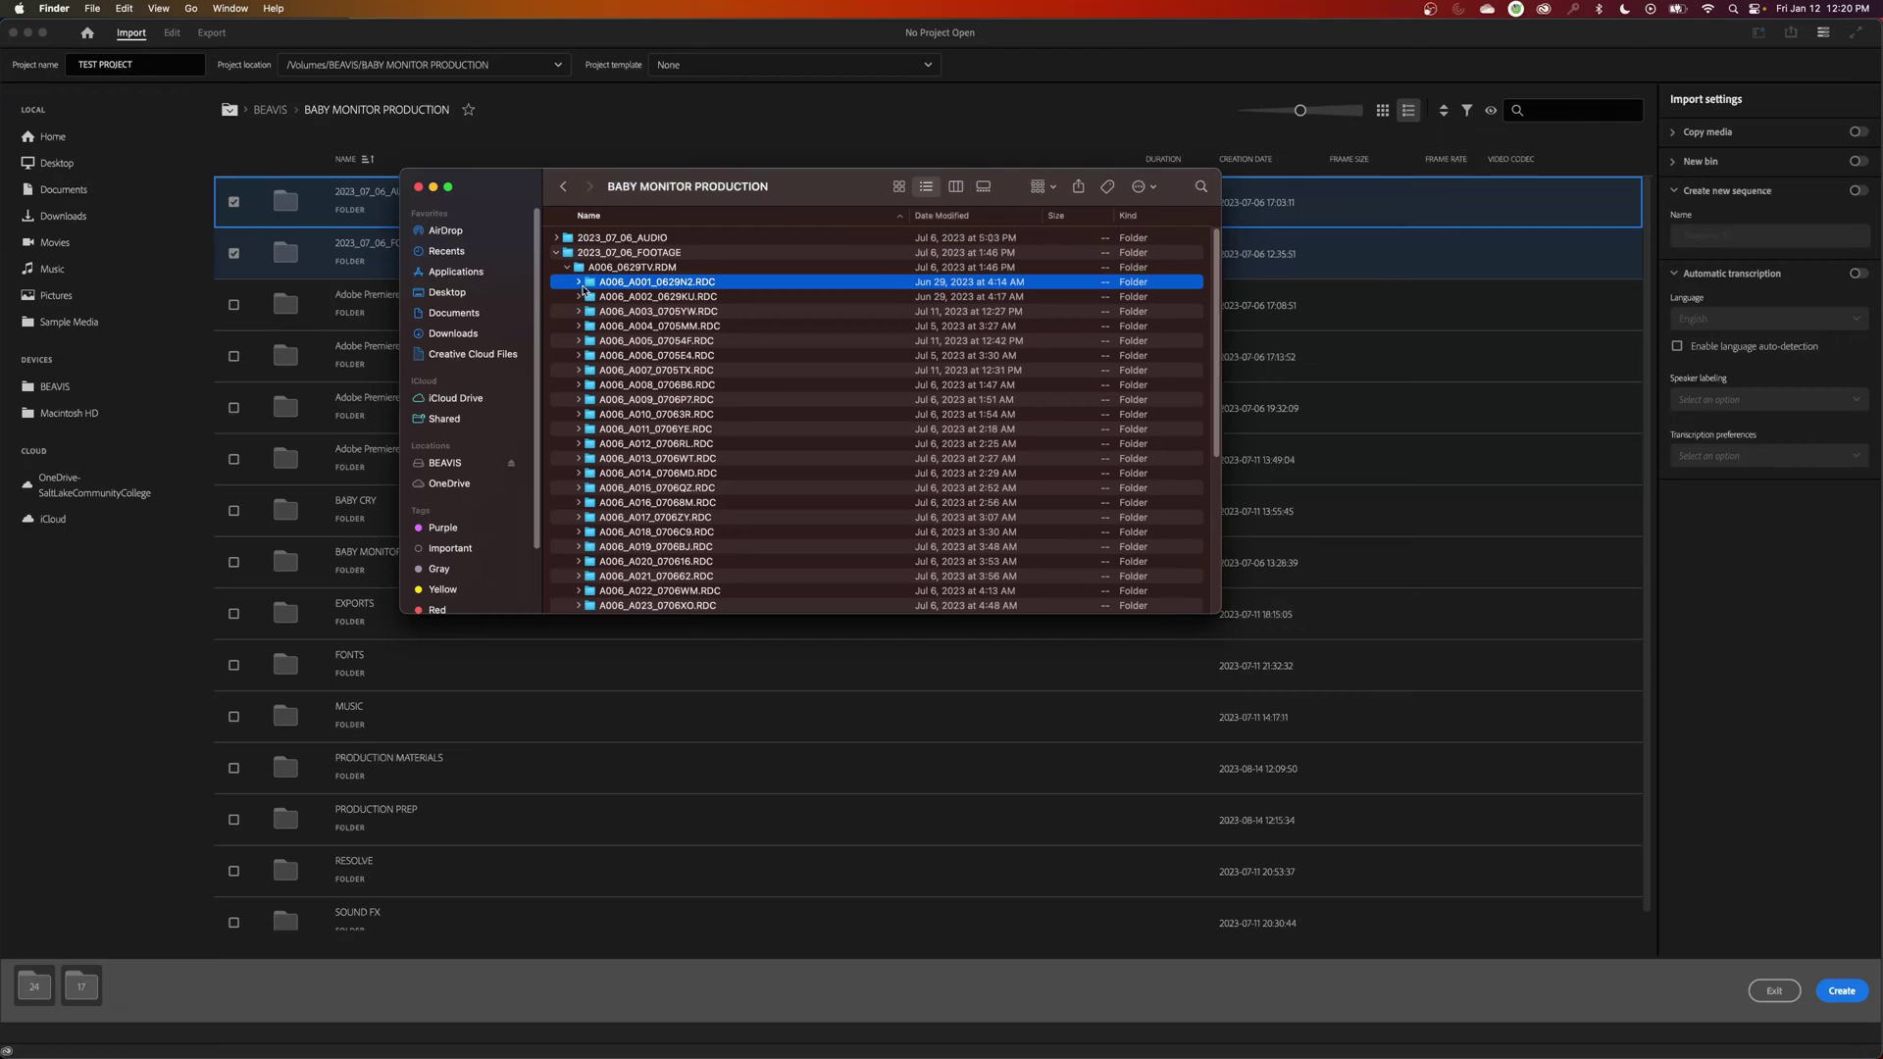
click(579, 282)
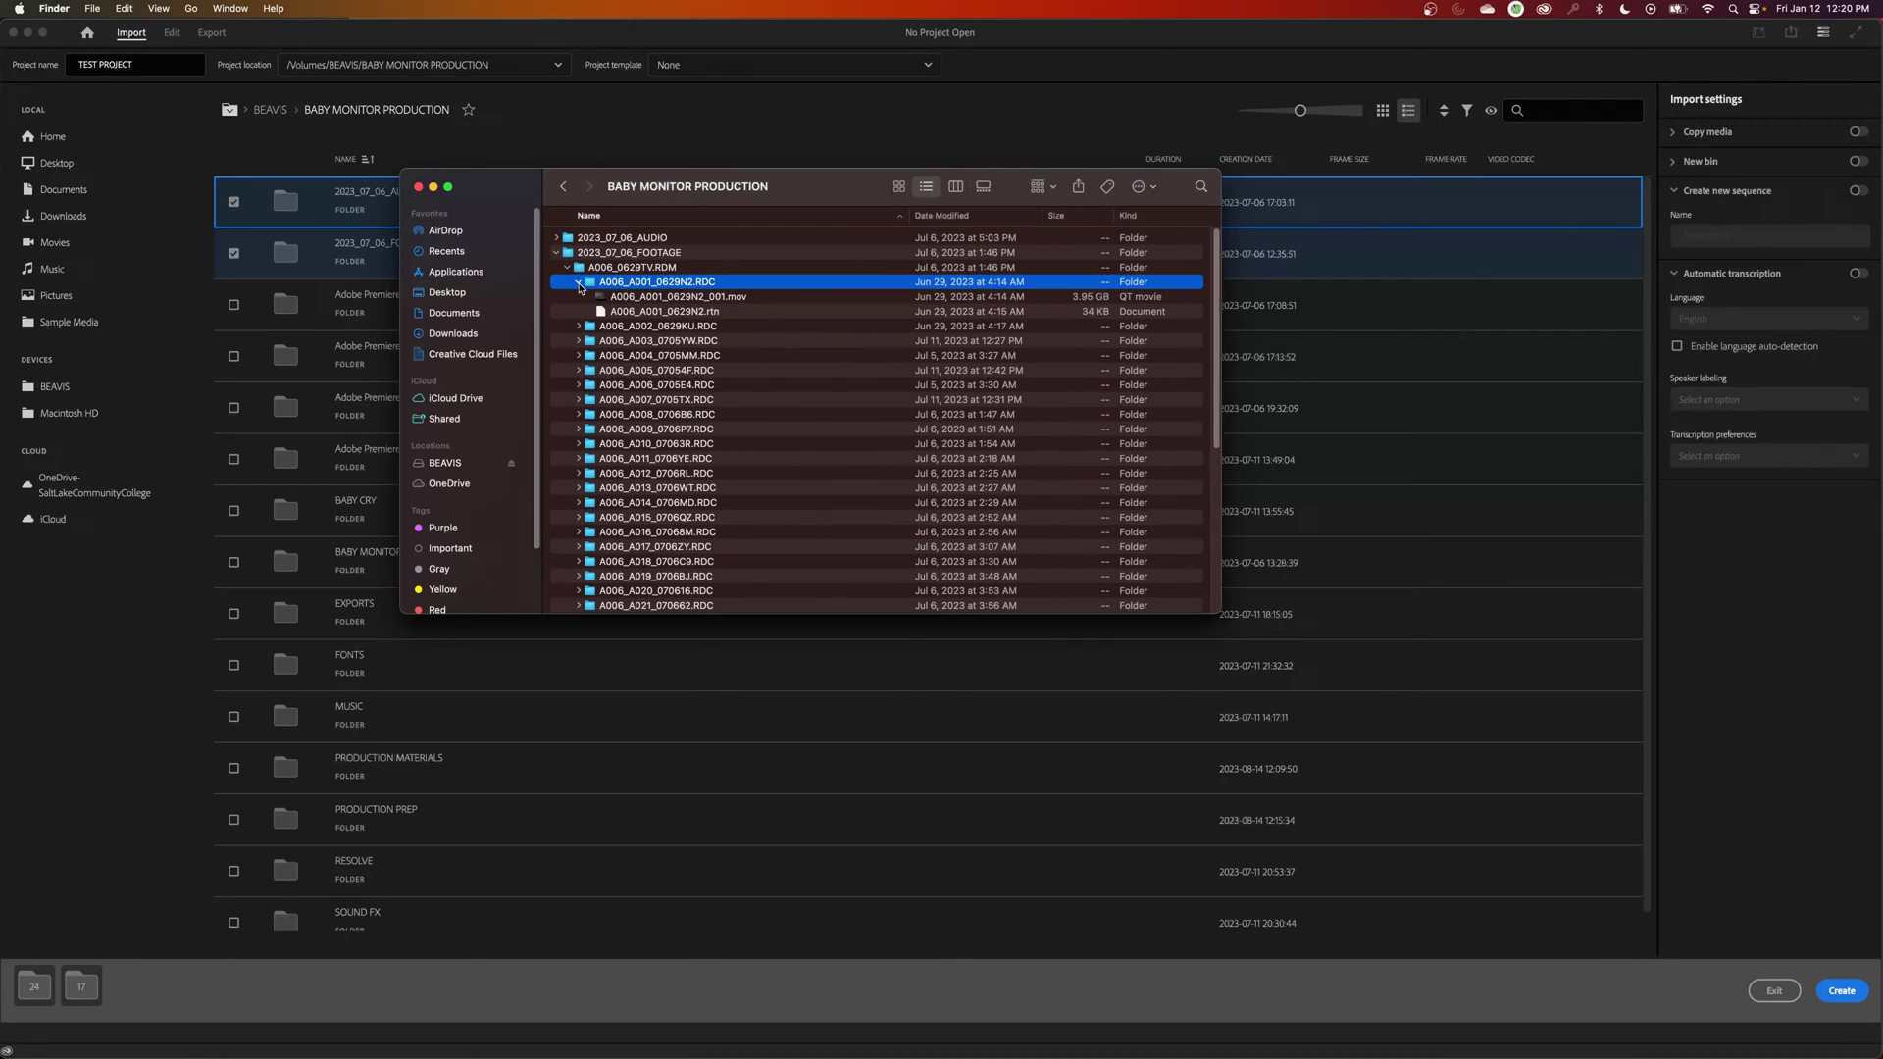
key(Down)
key(Down)
key(Up)
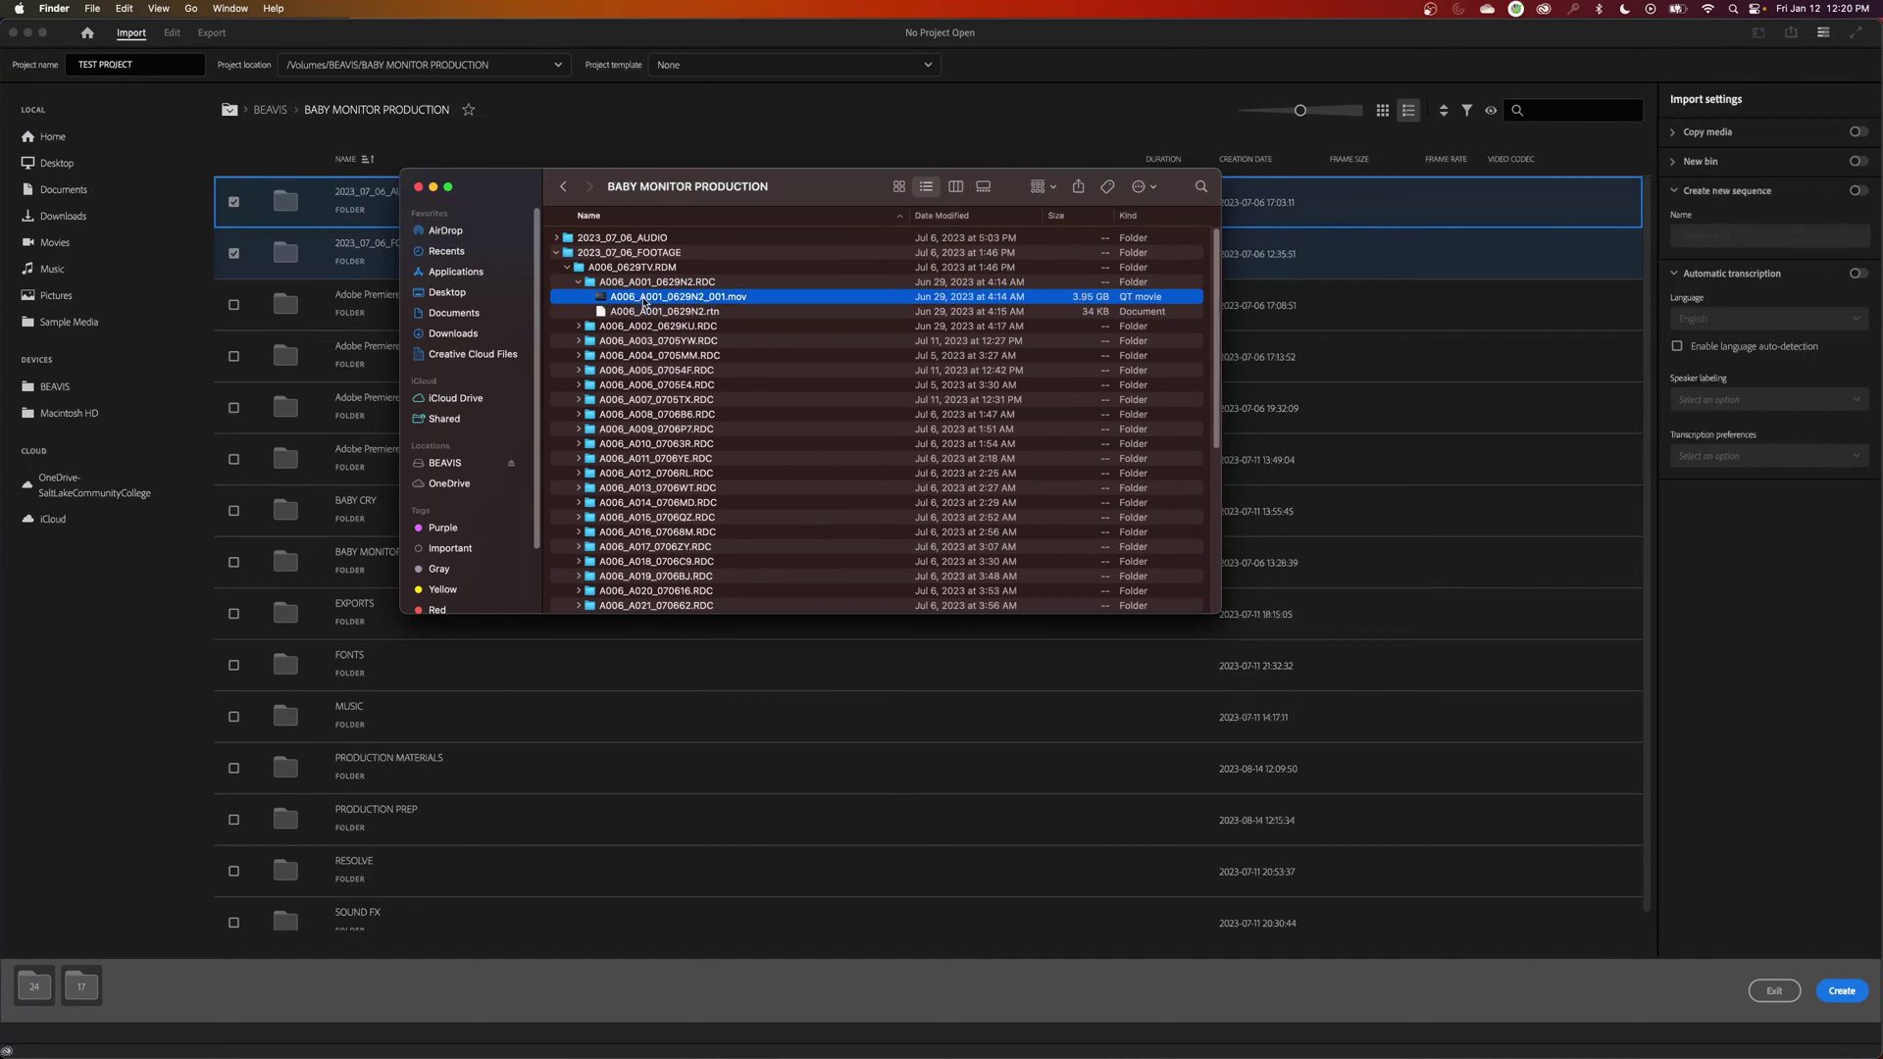
click(579, 282)
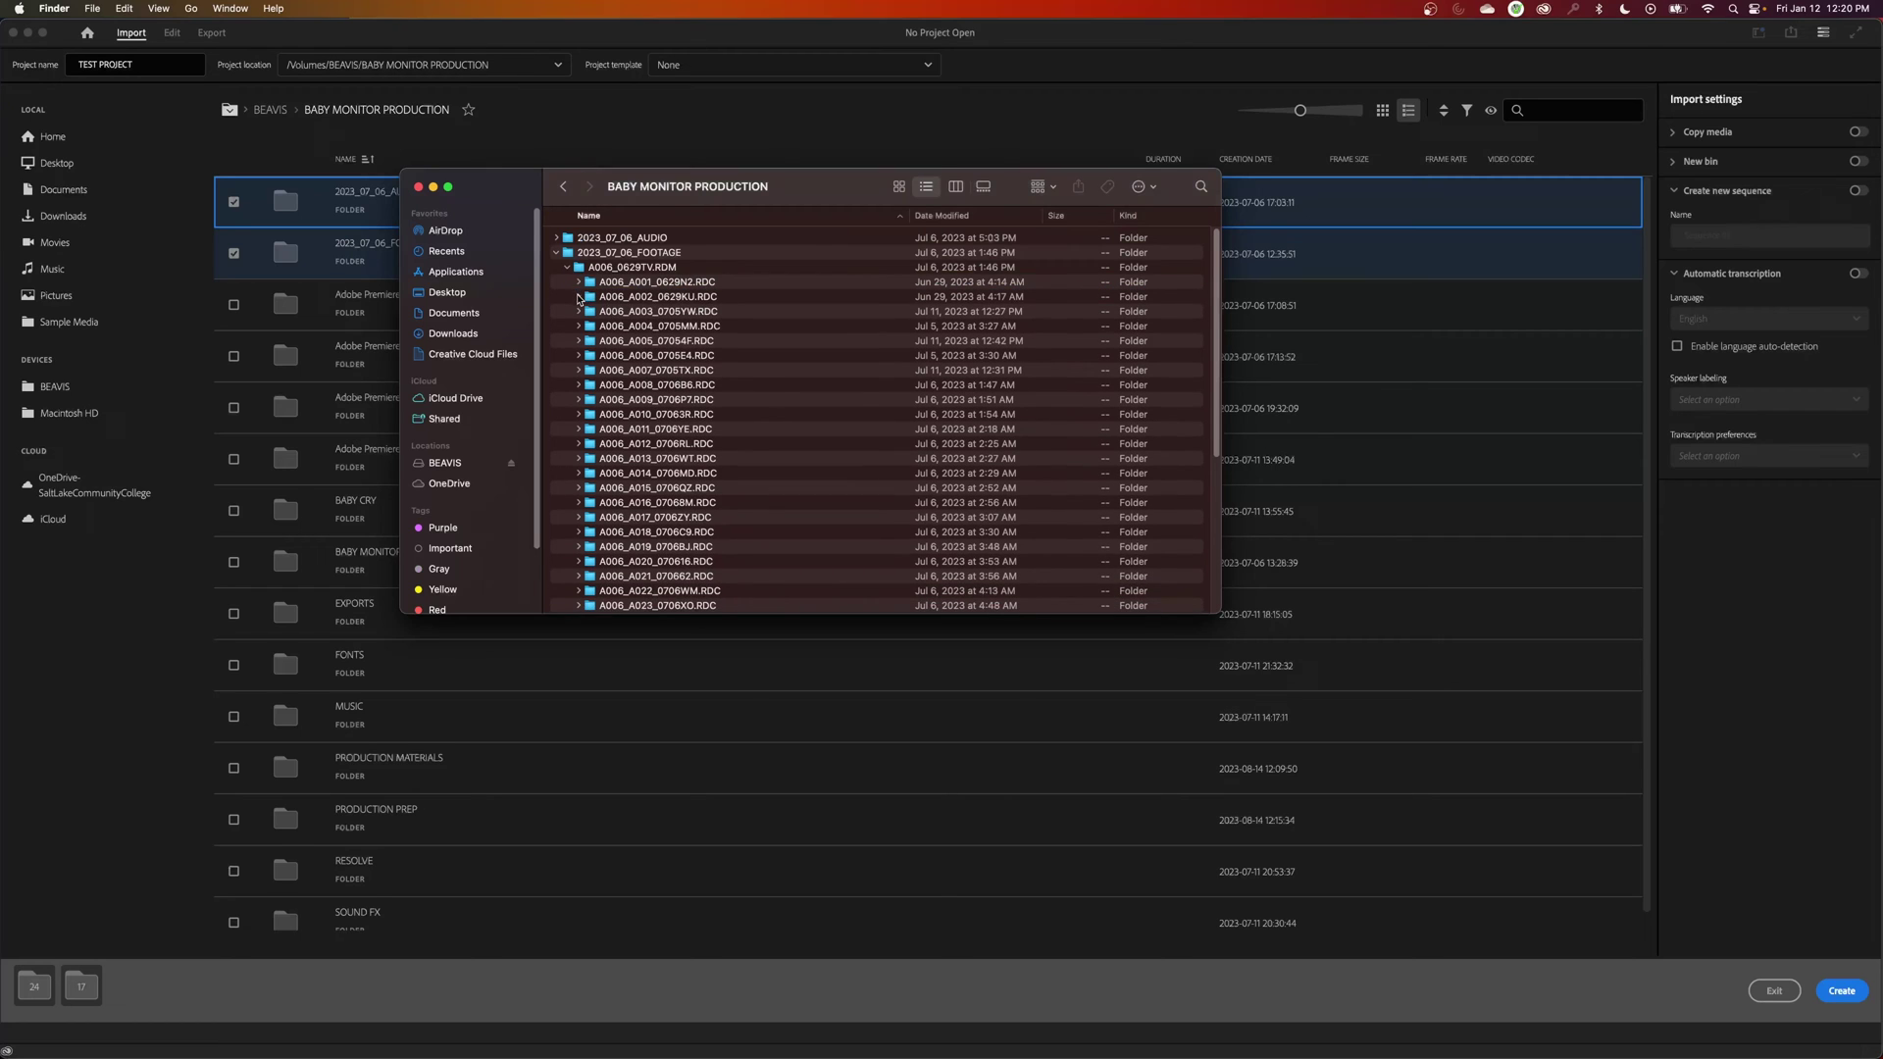
Peek into A006_A002_0629KU.RDC, collapse the camera folder, and select digital_magazine.bin and log_files.
click(579, 296)
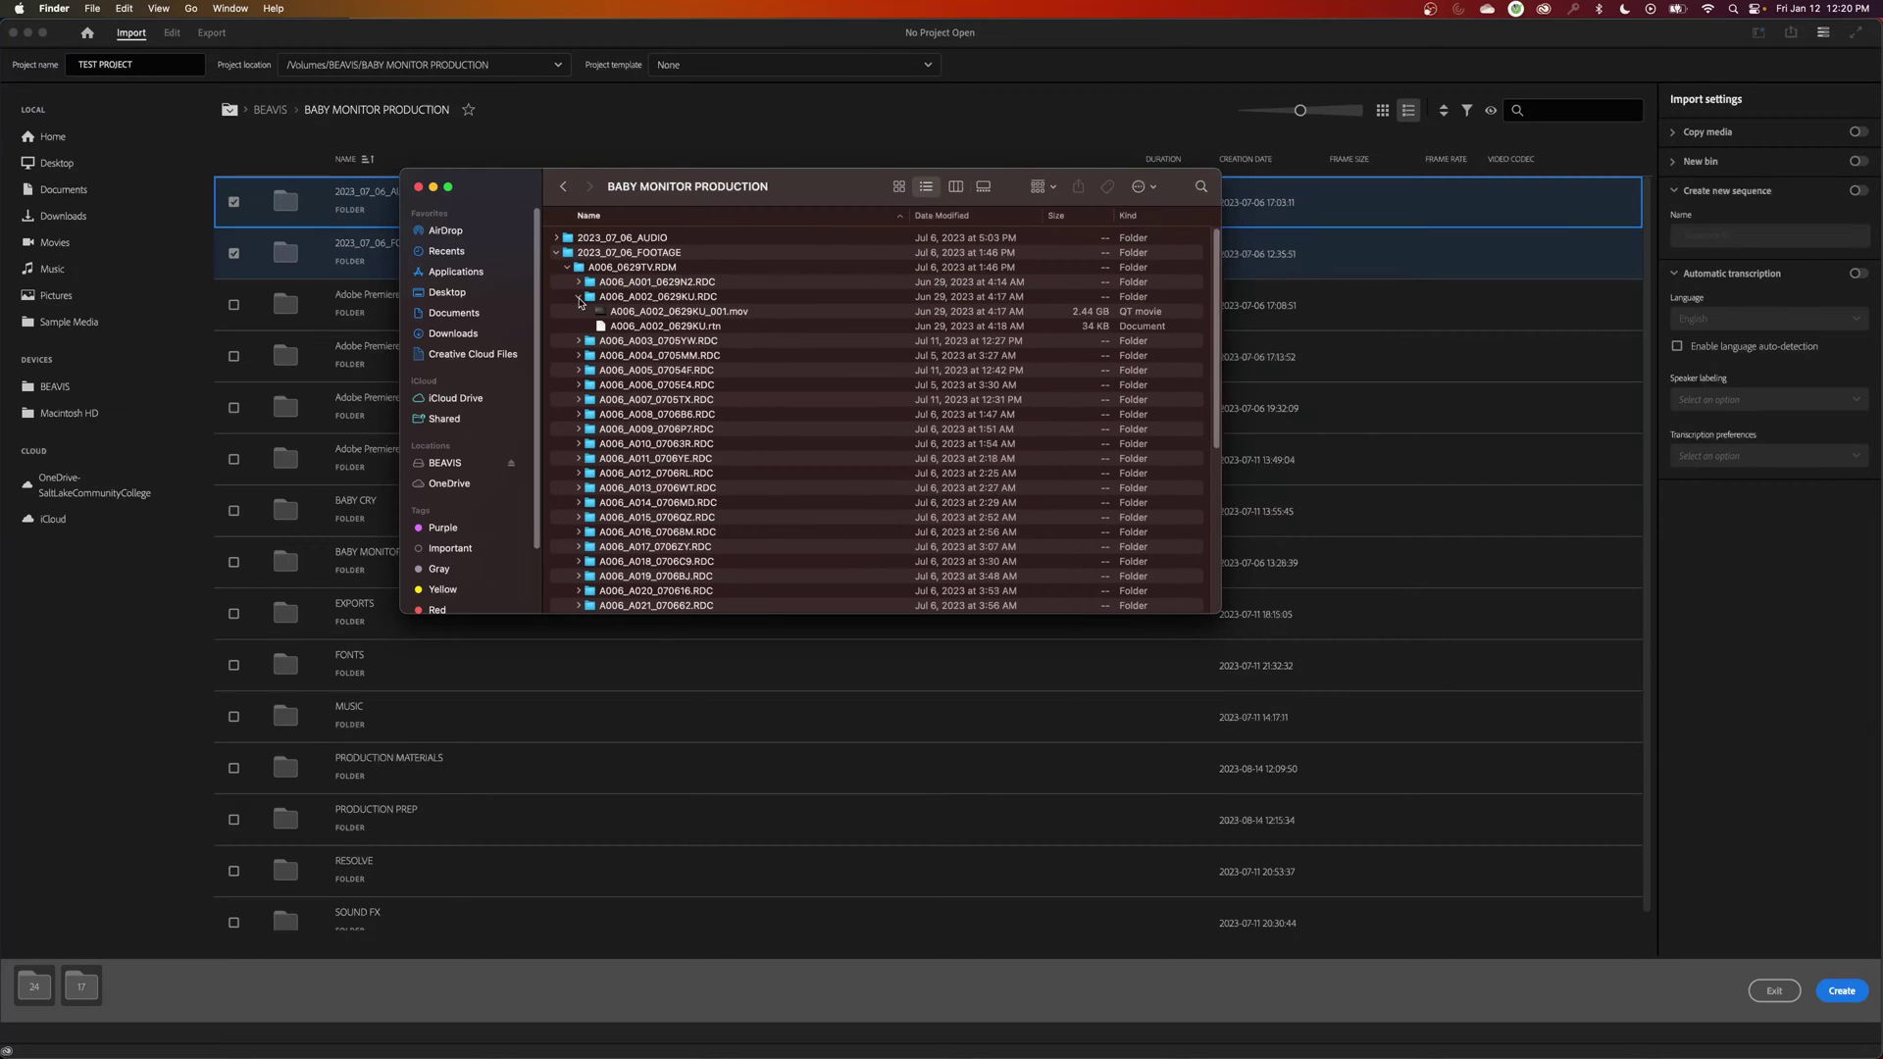
click(579, 296)
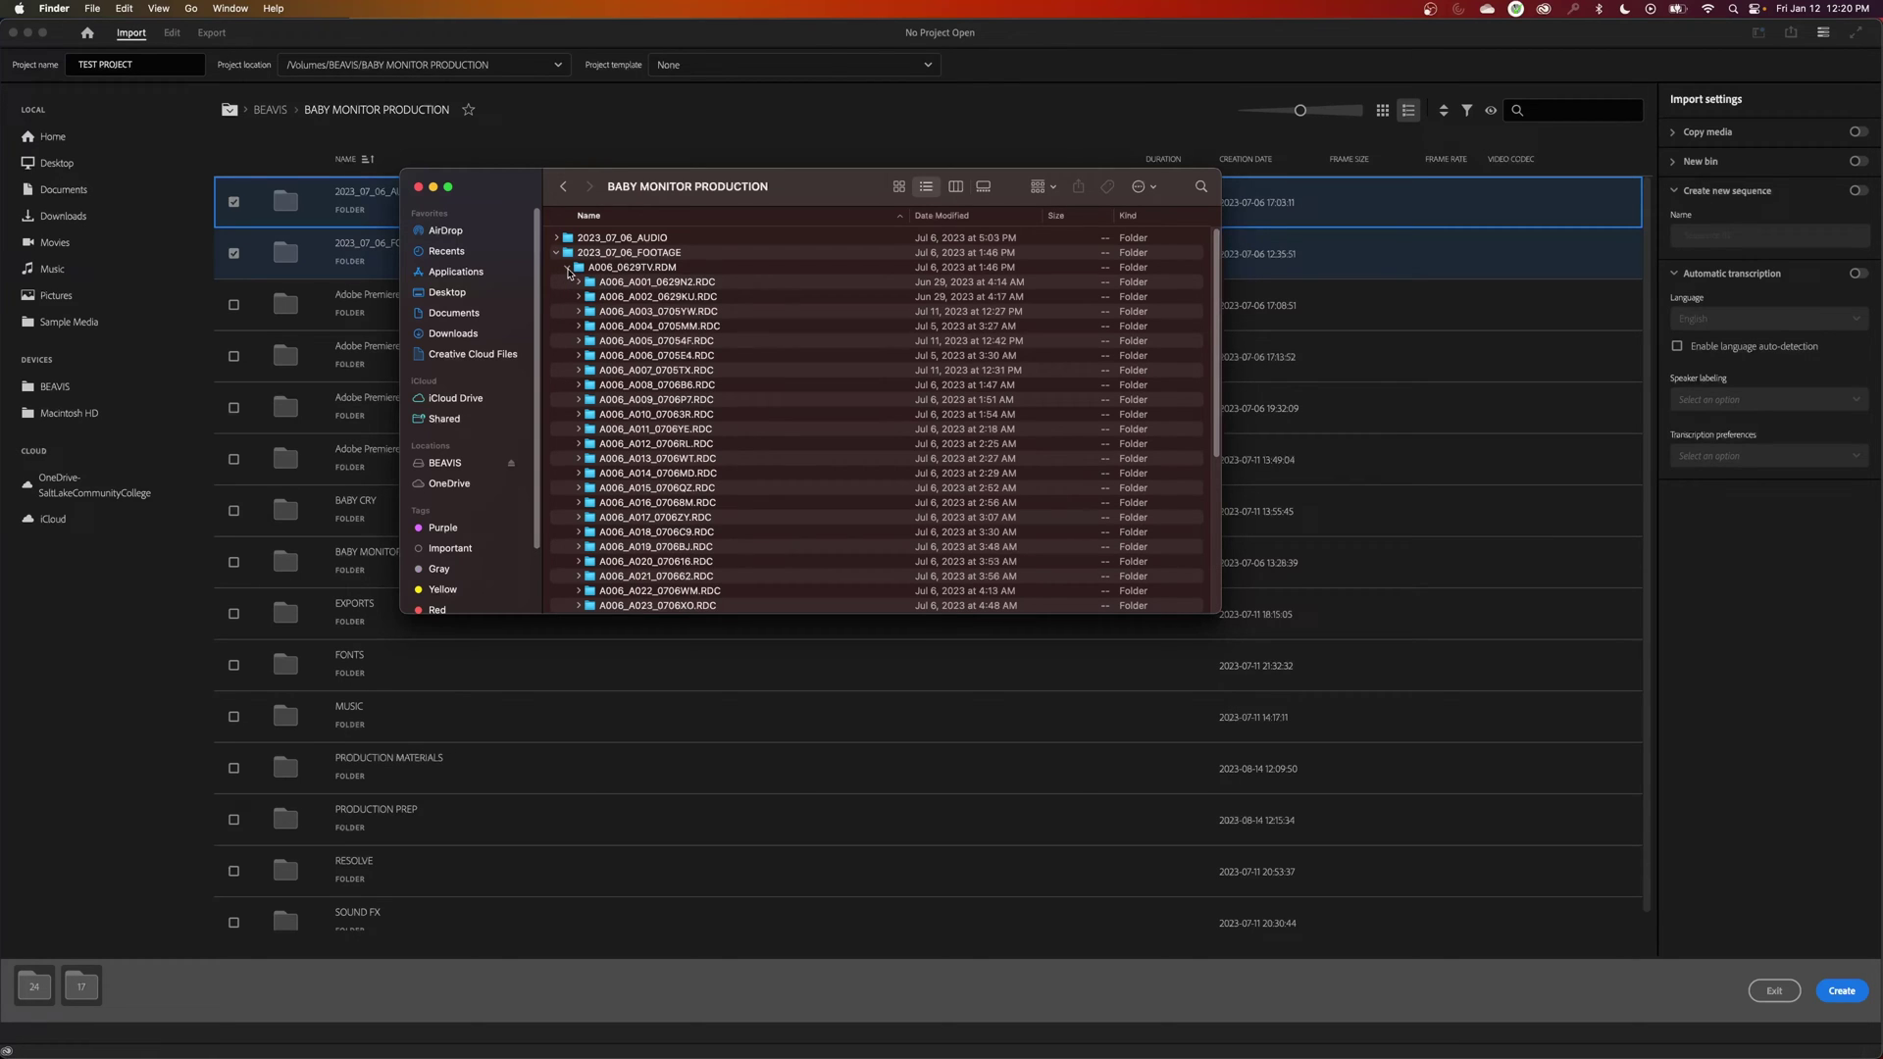
click(568, 271)
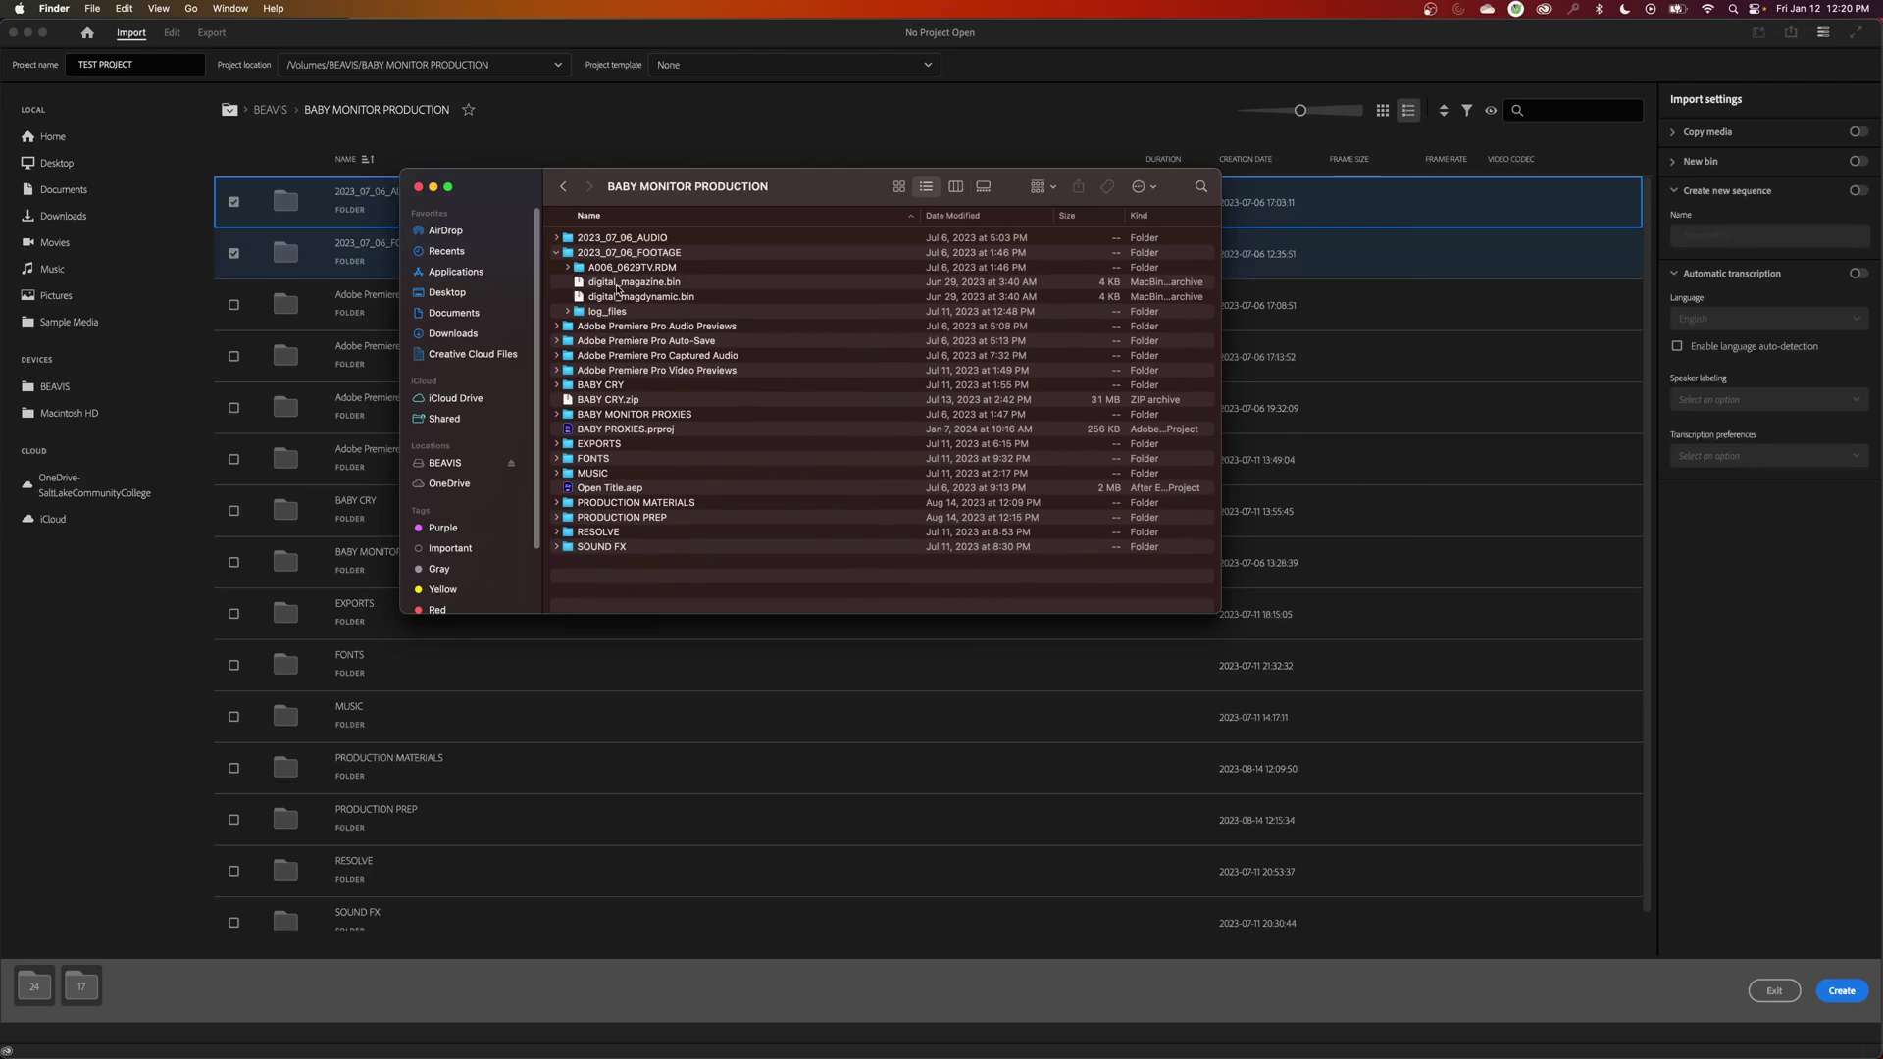
click(628, 286)
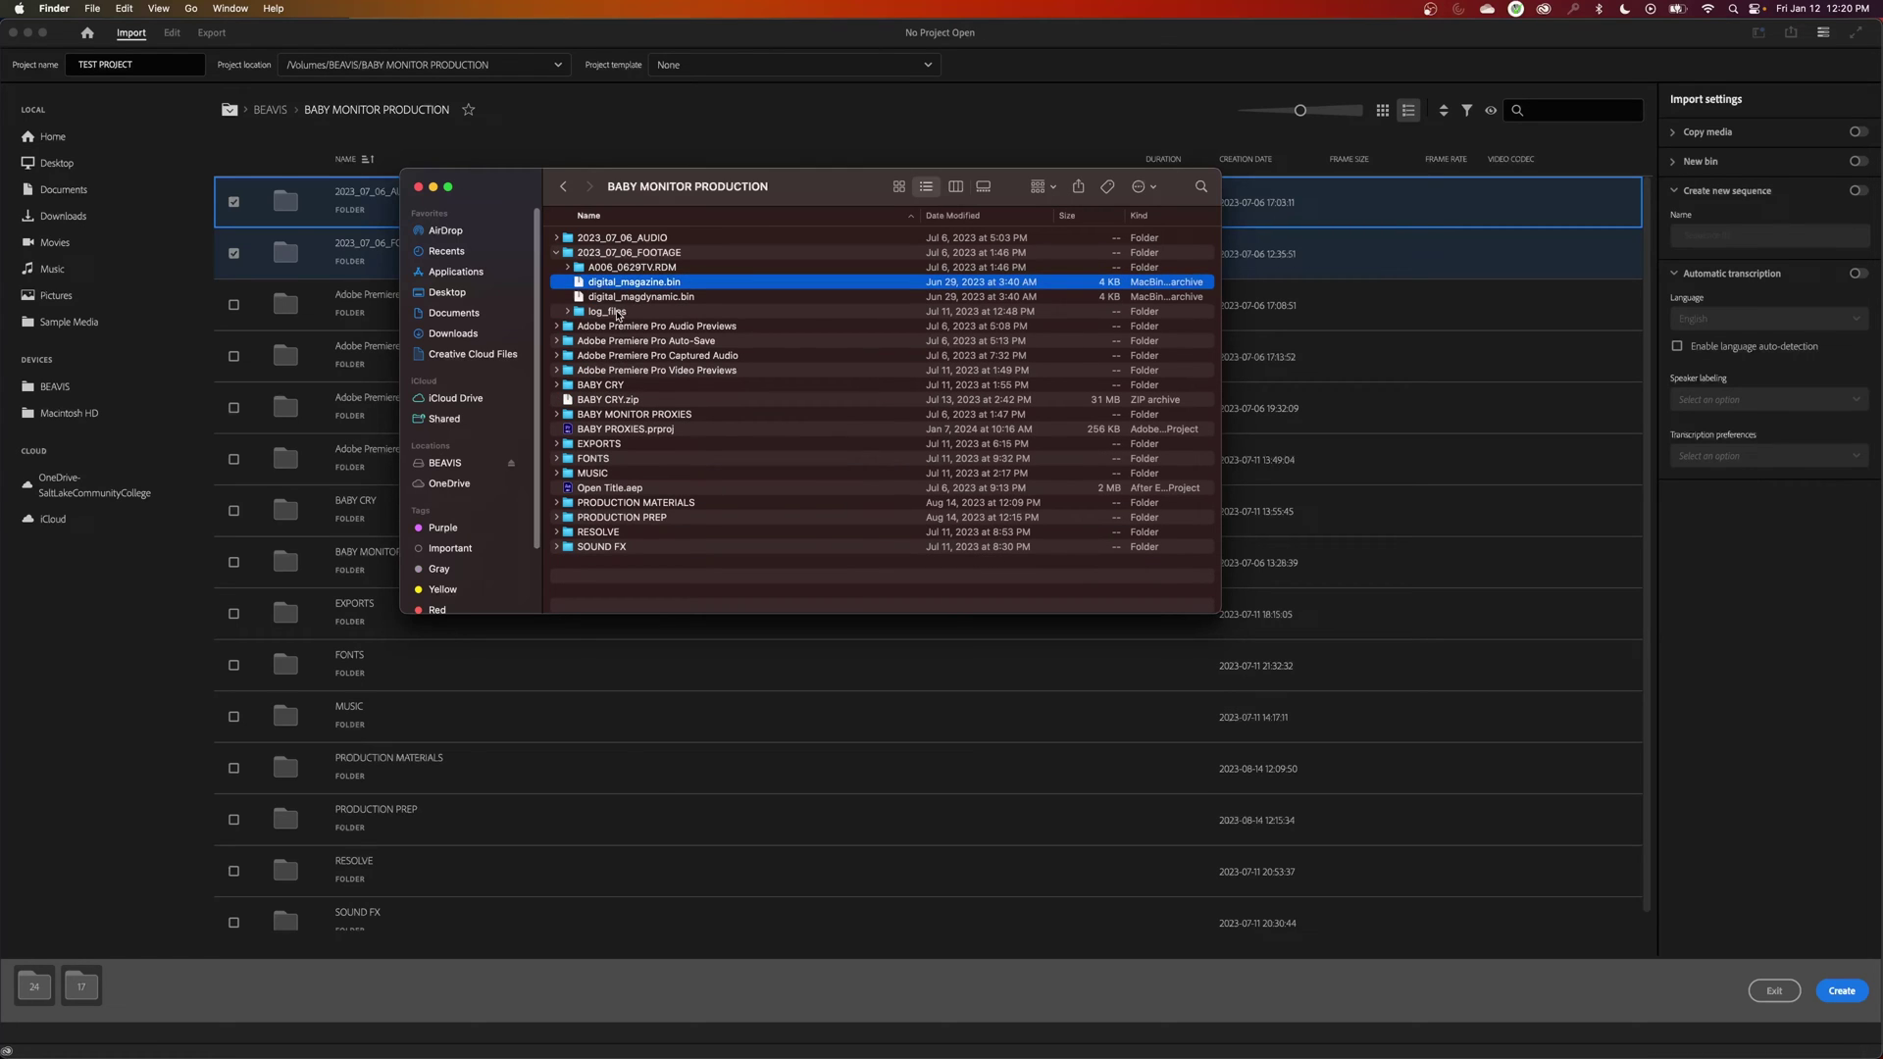
click(618, 314)
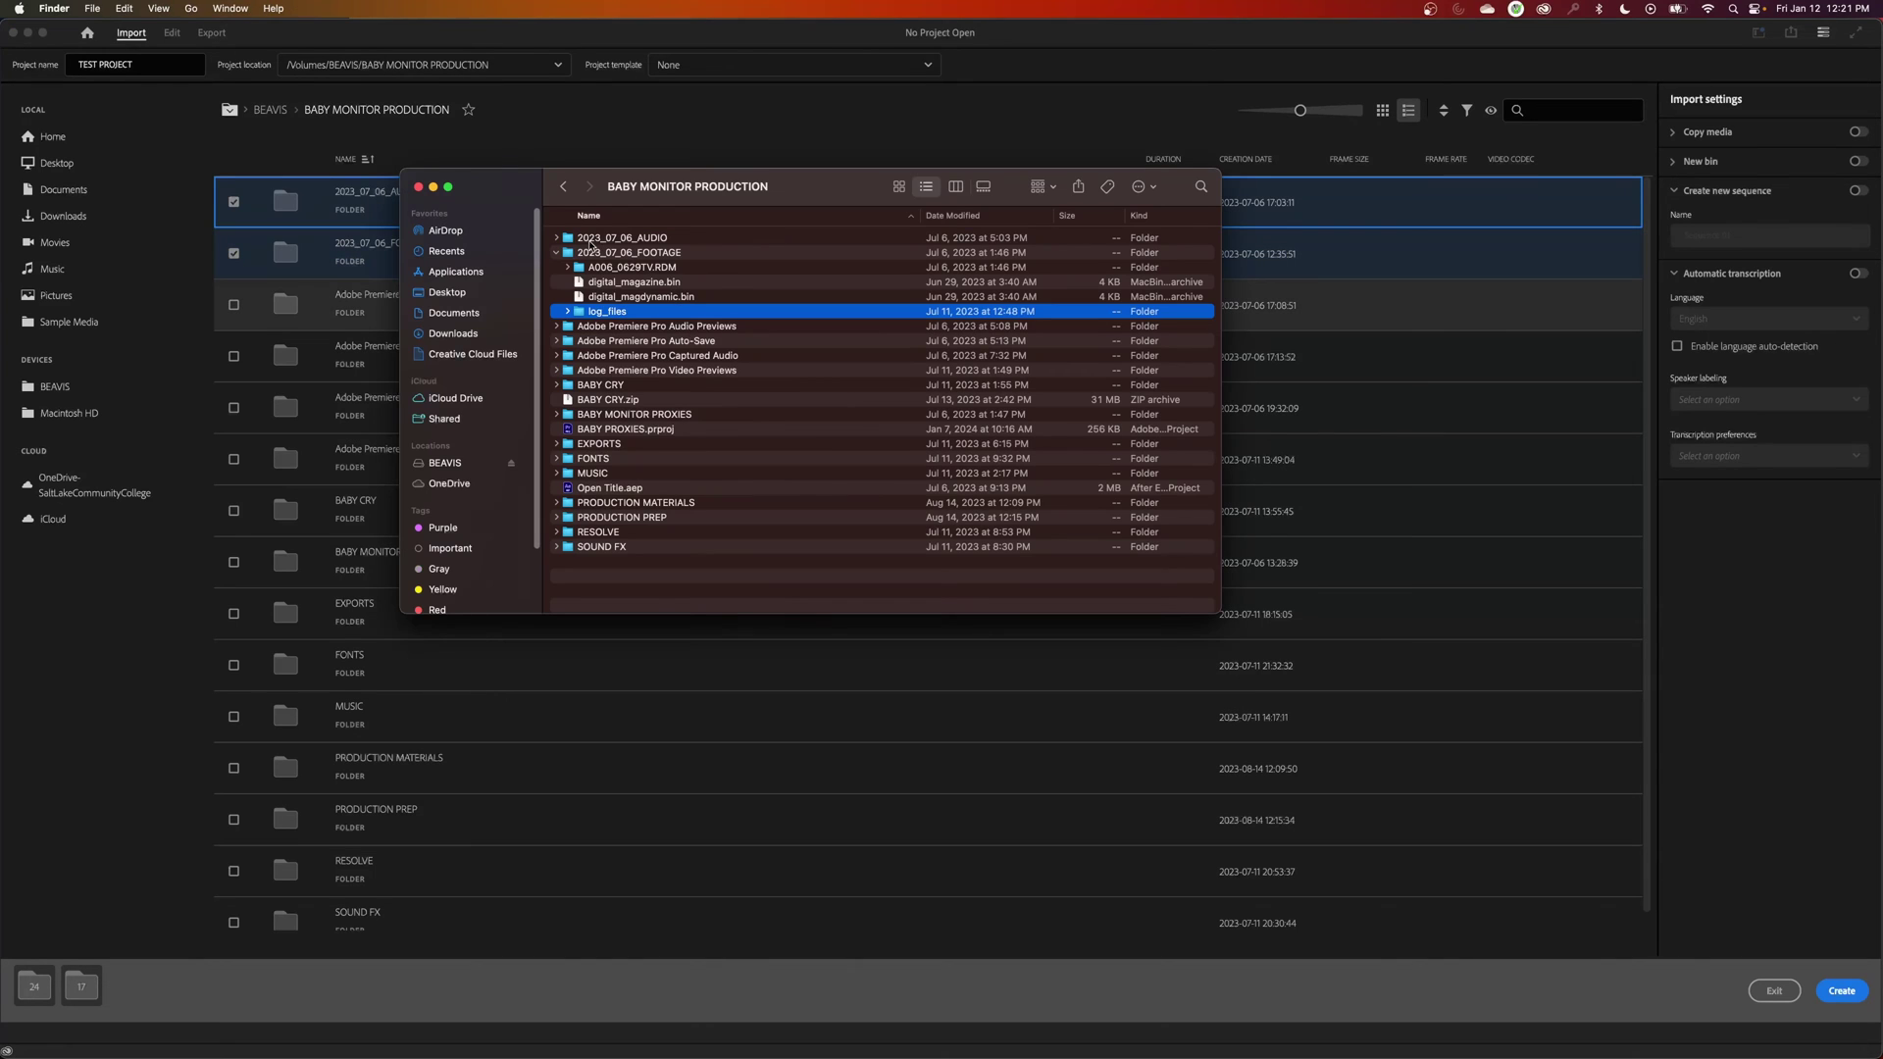
Browse 2023_07_06_AUDIO's FOLDER01 with its ZOOM0001 and ZOOM0002 subfolders, then return to Premiere Pro.
click(556, 237)
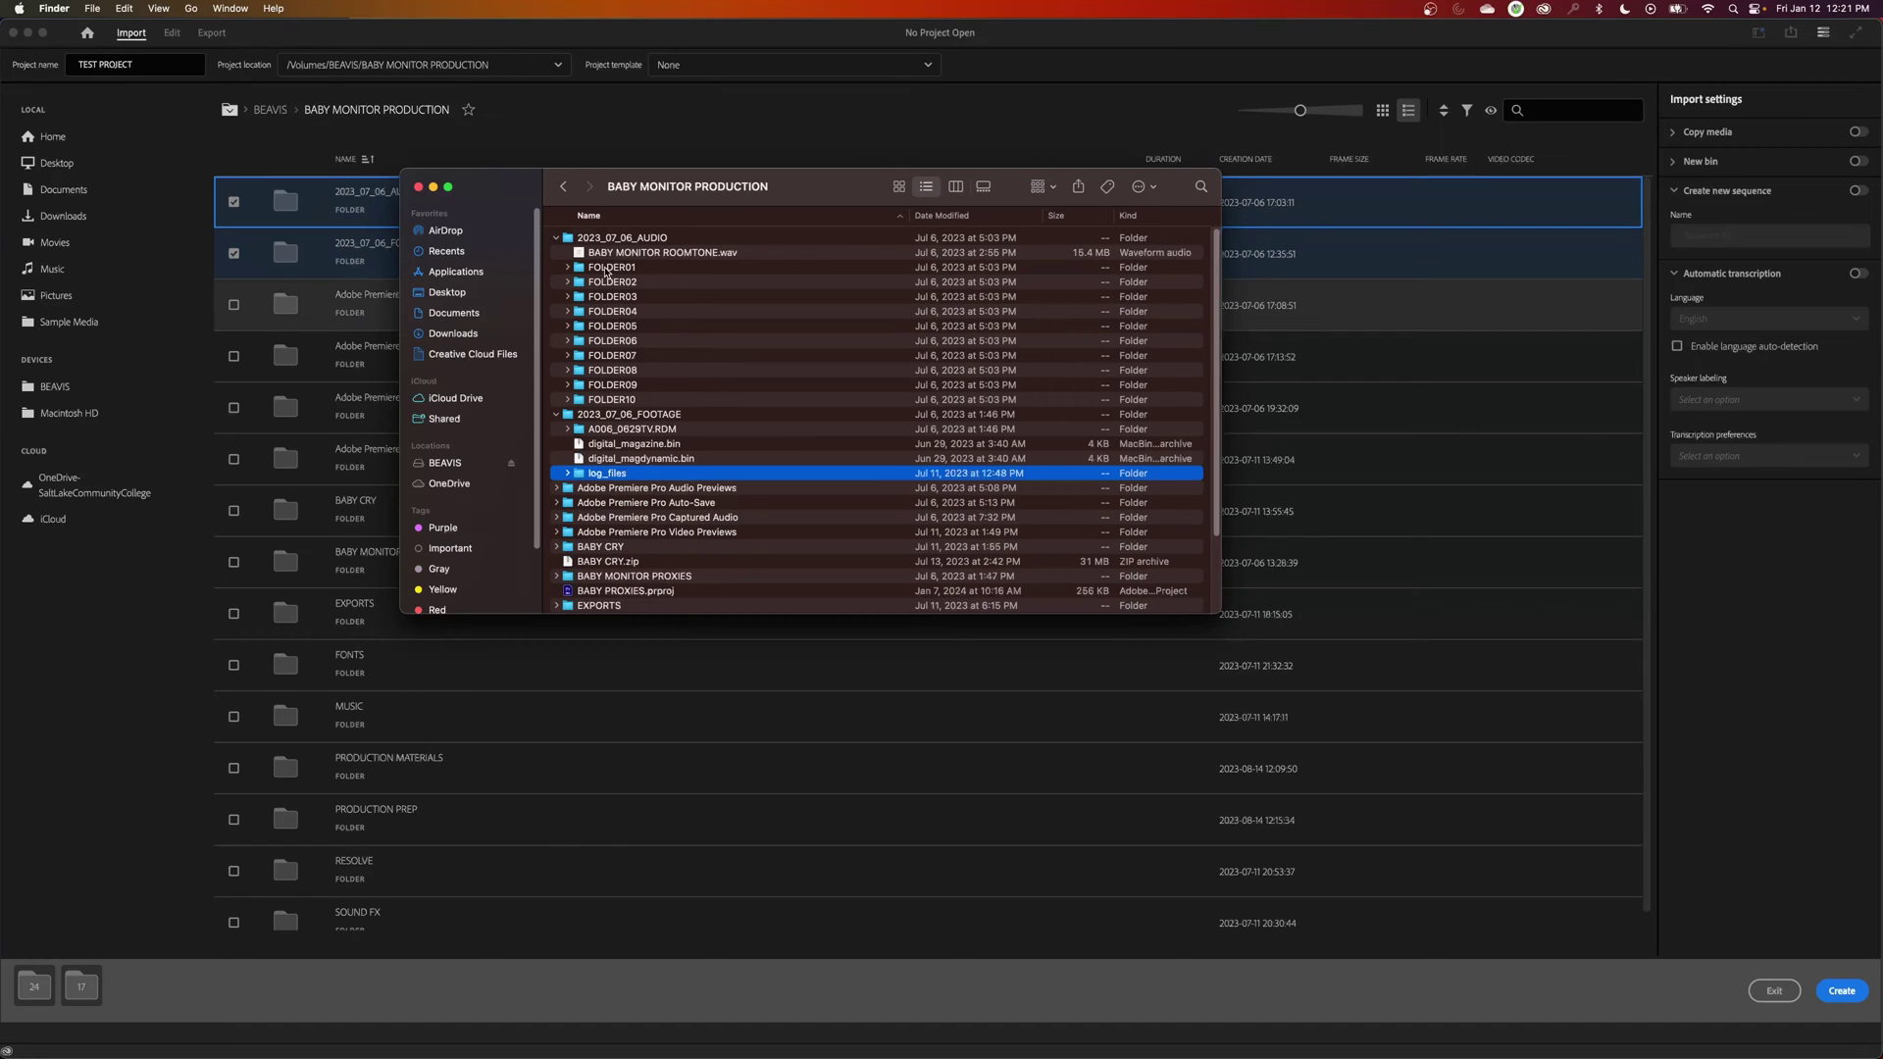
click(605, 268)
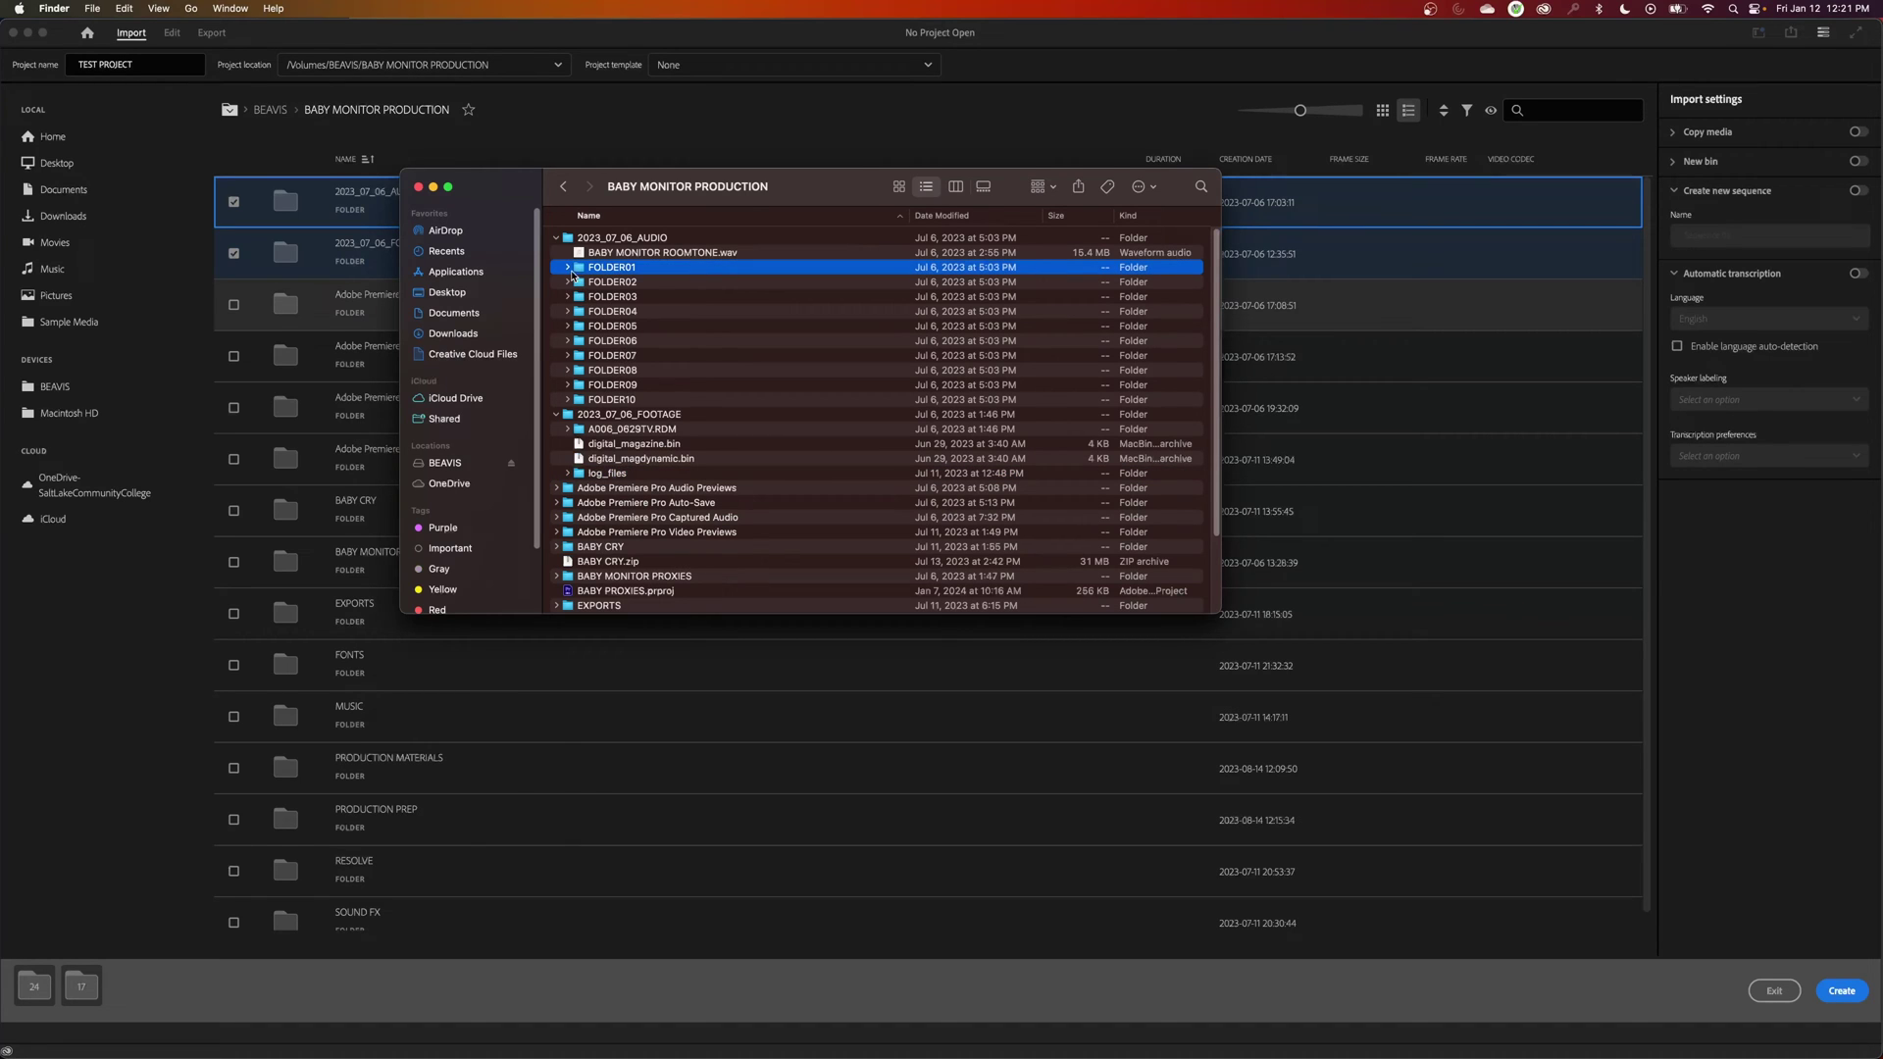
click(569, 269)
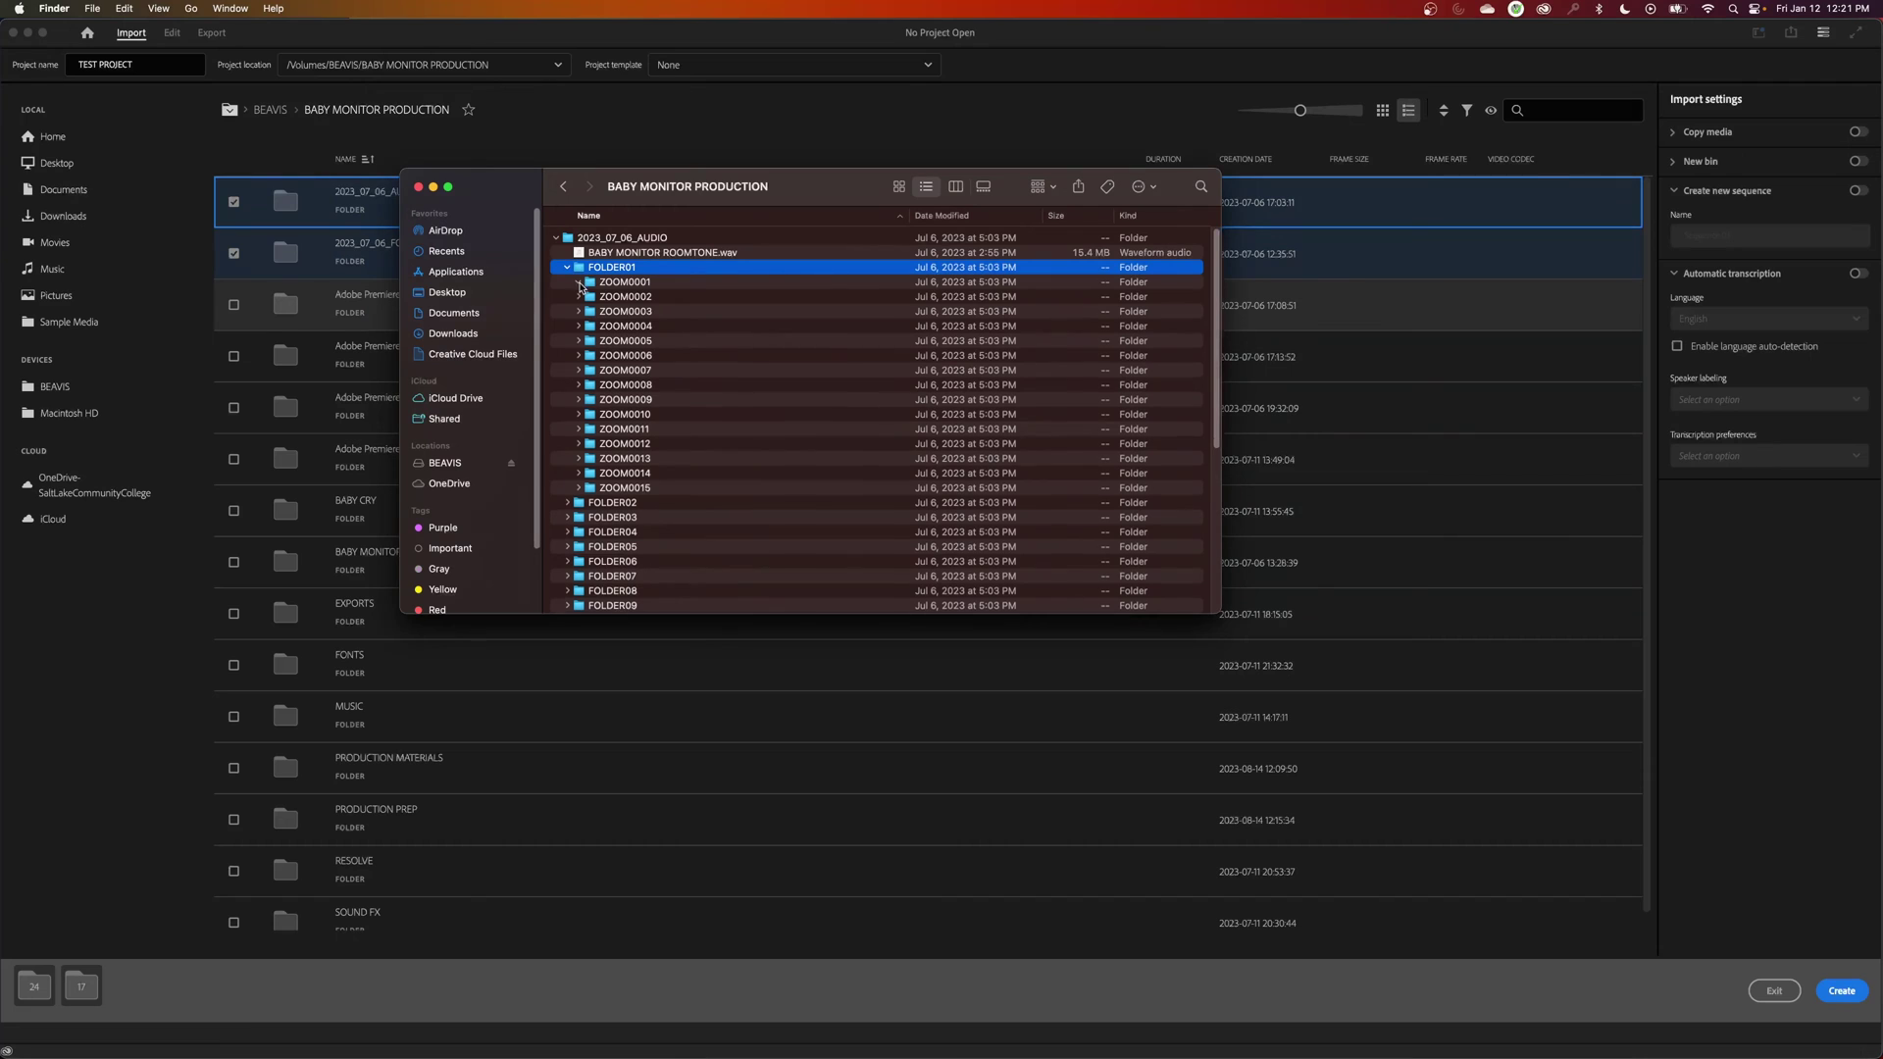
click(578, 283)
click(579, 283)
click(579, 297)
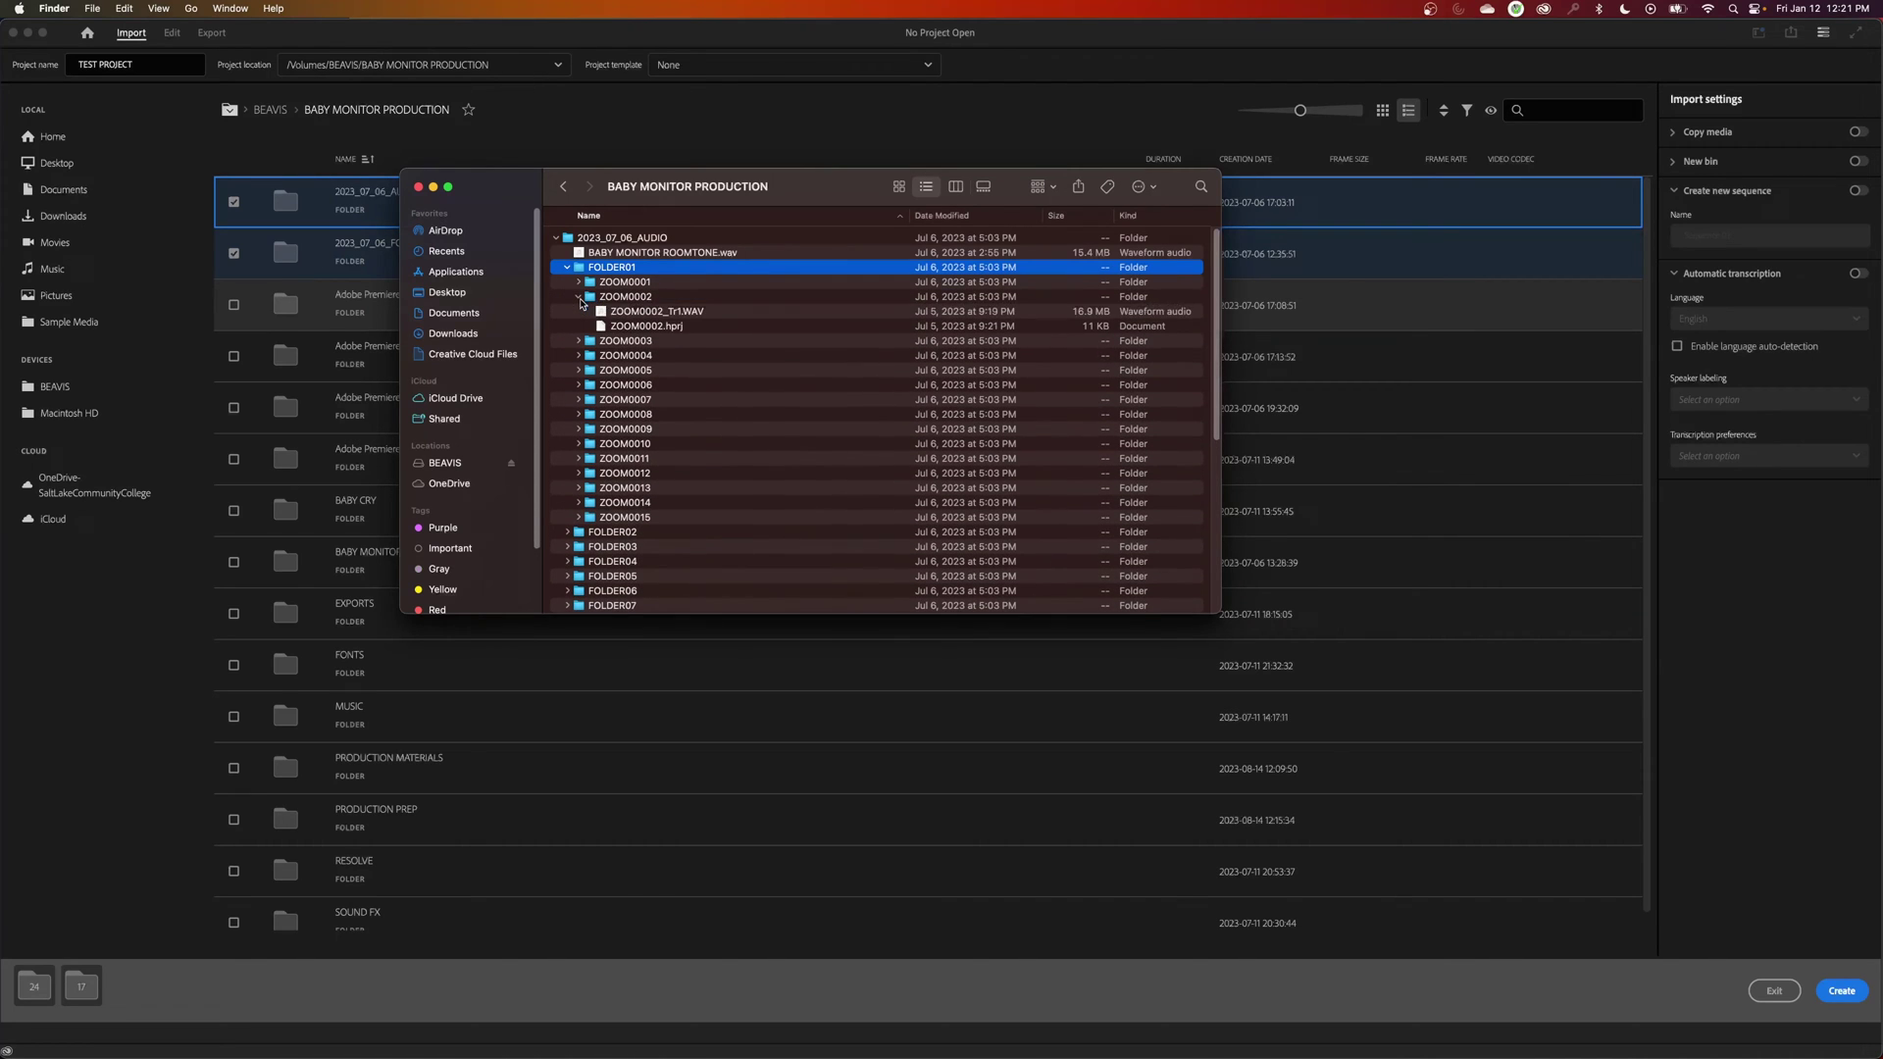
click(579, 298)
click(568, 269)
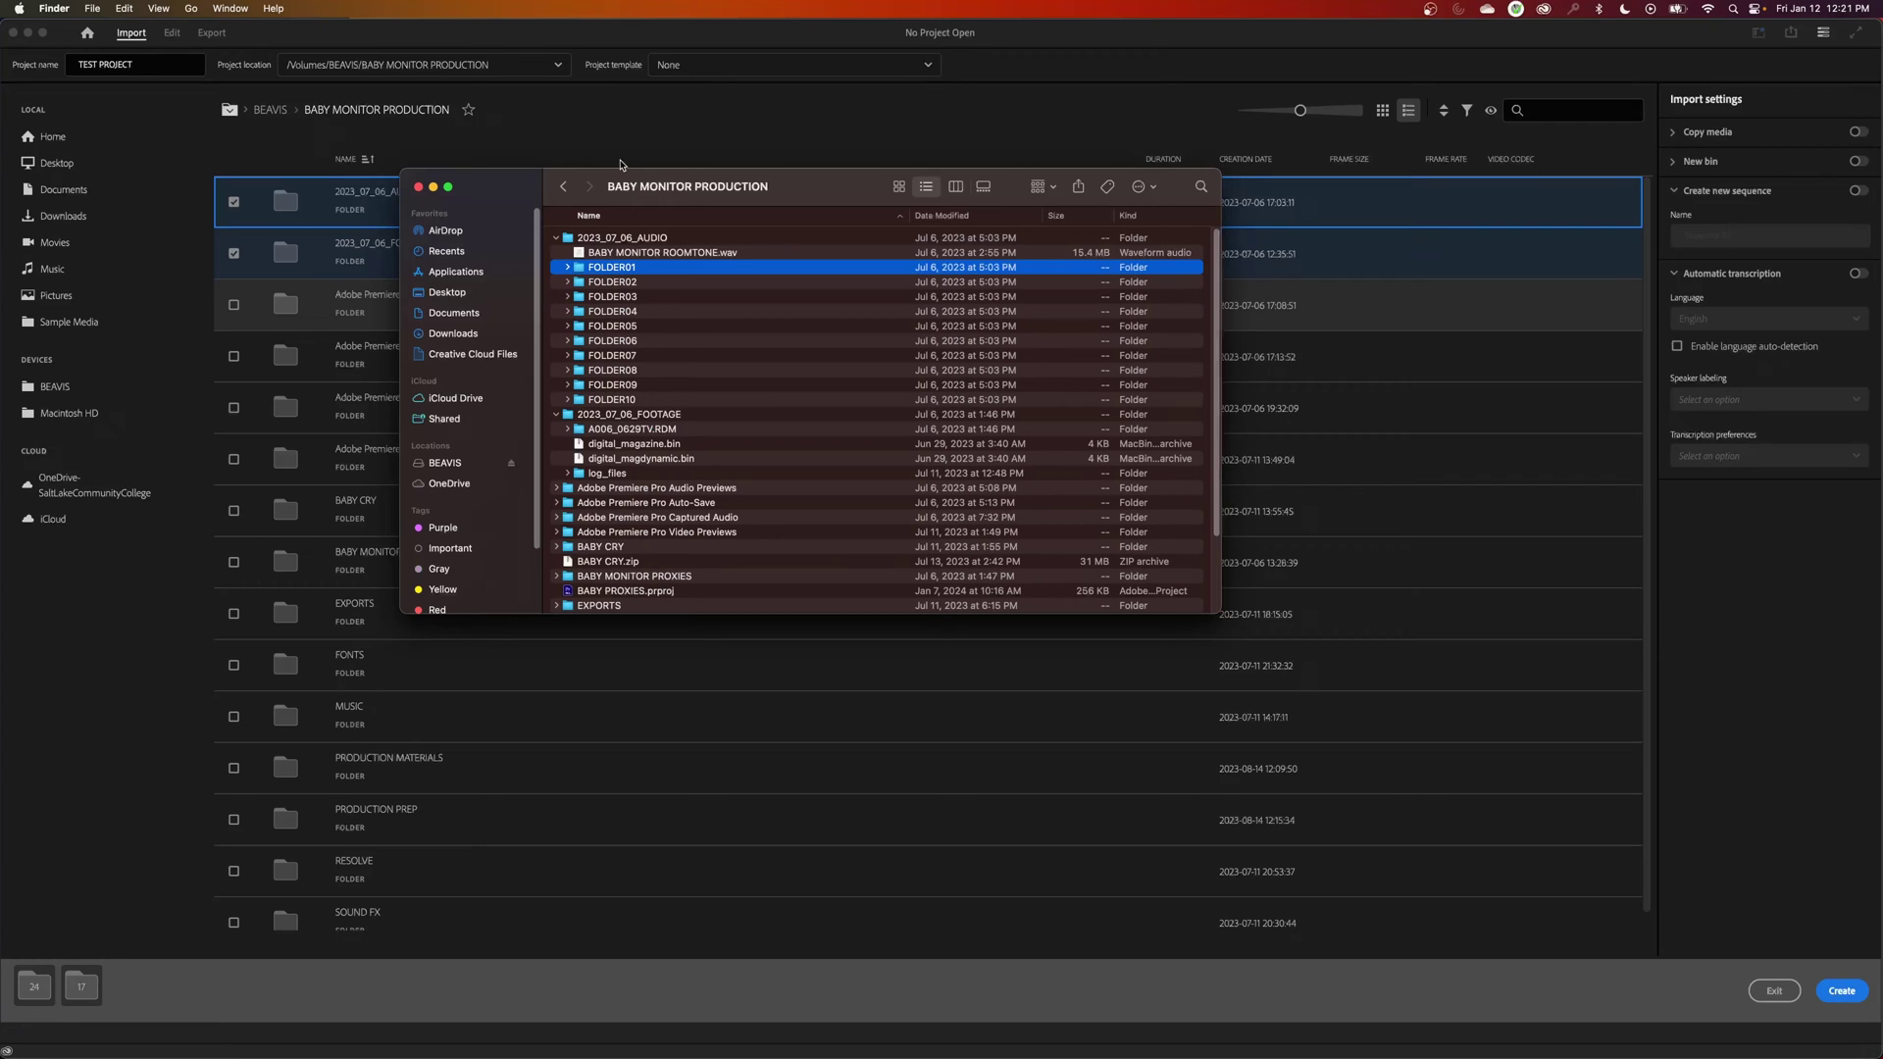
click(643, 158)
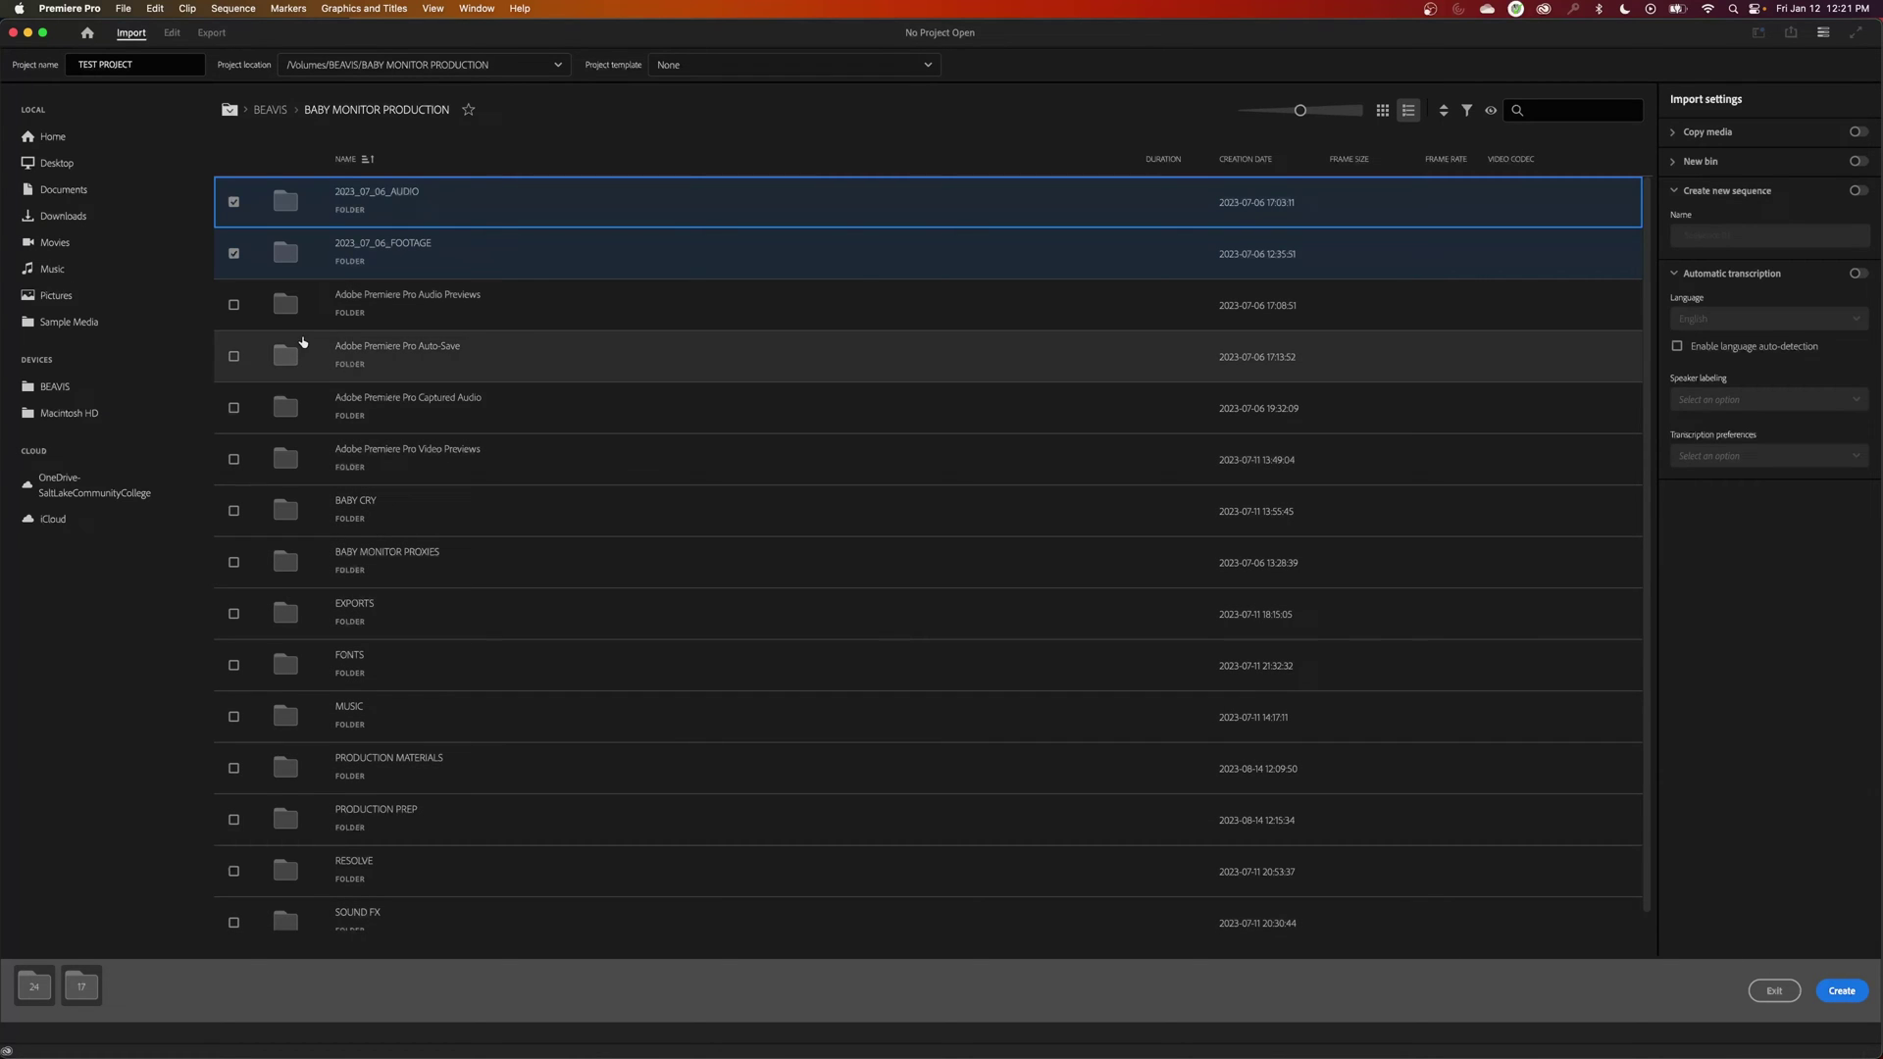
Untick 2023_07_06_FOOTAGE and 2023_07_06_AUDIO and create TEST PROJECT without any media.
click(234, 255)
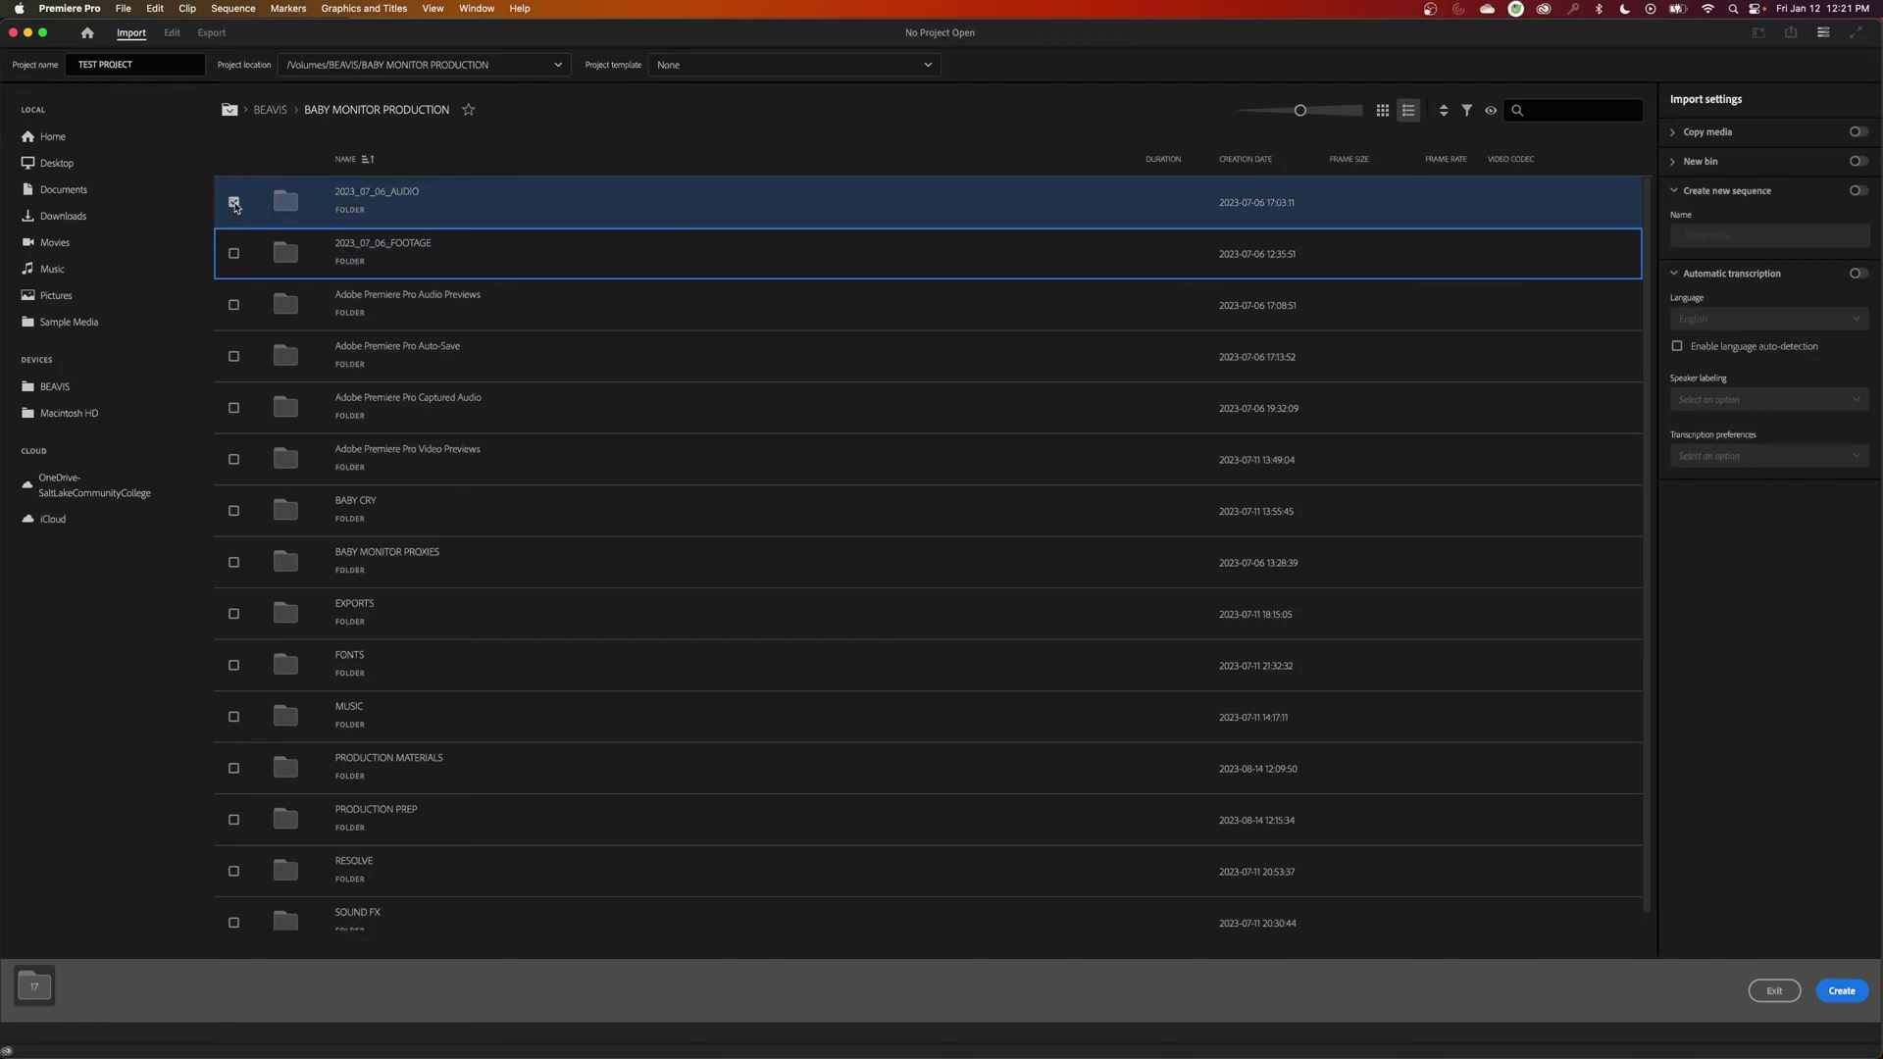
click(233, 202)
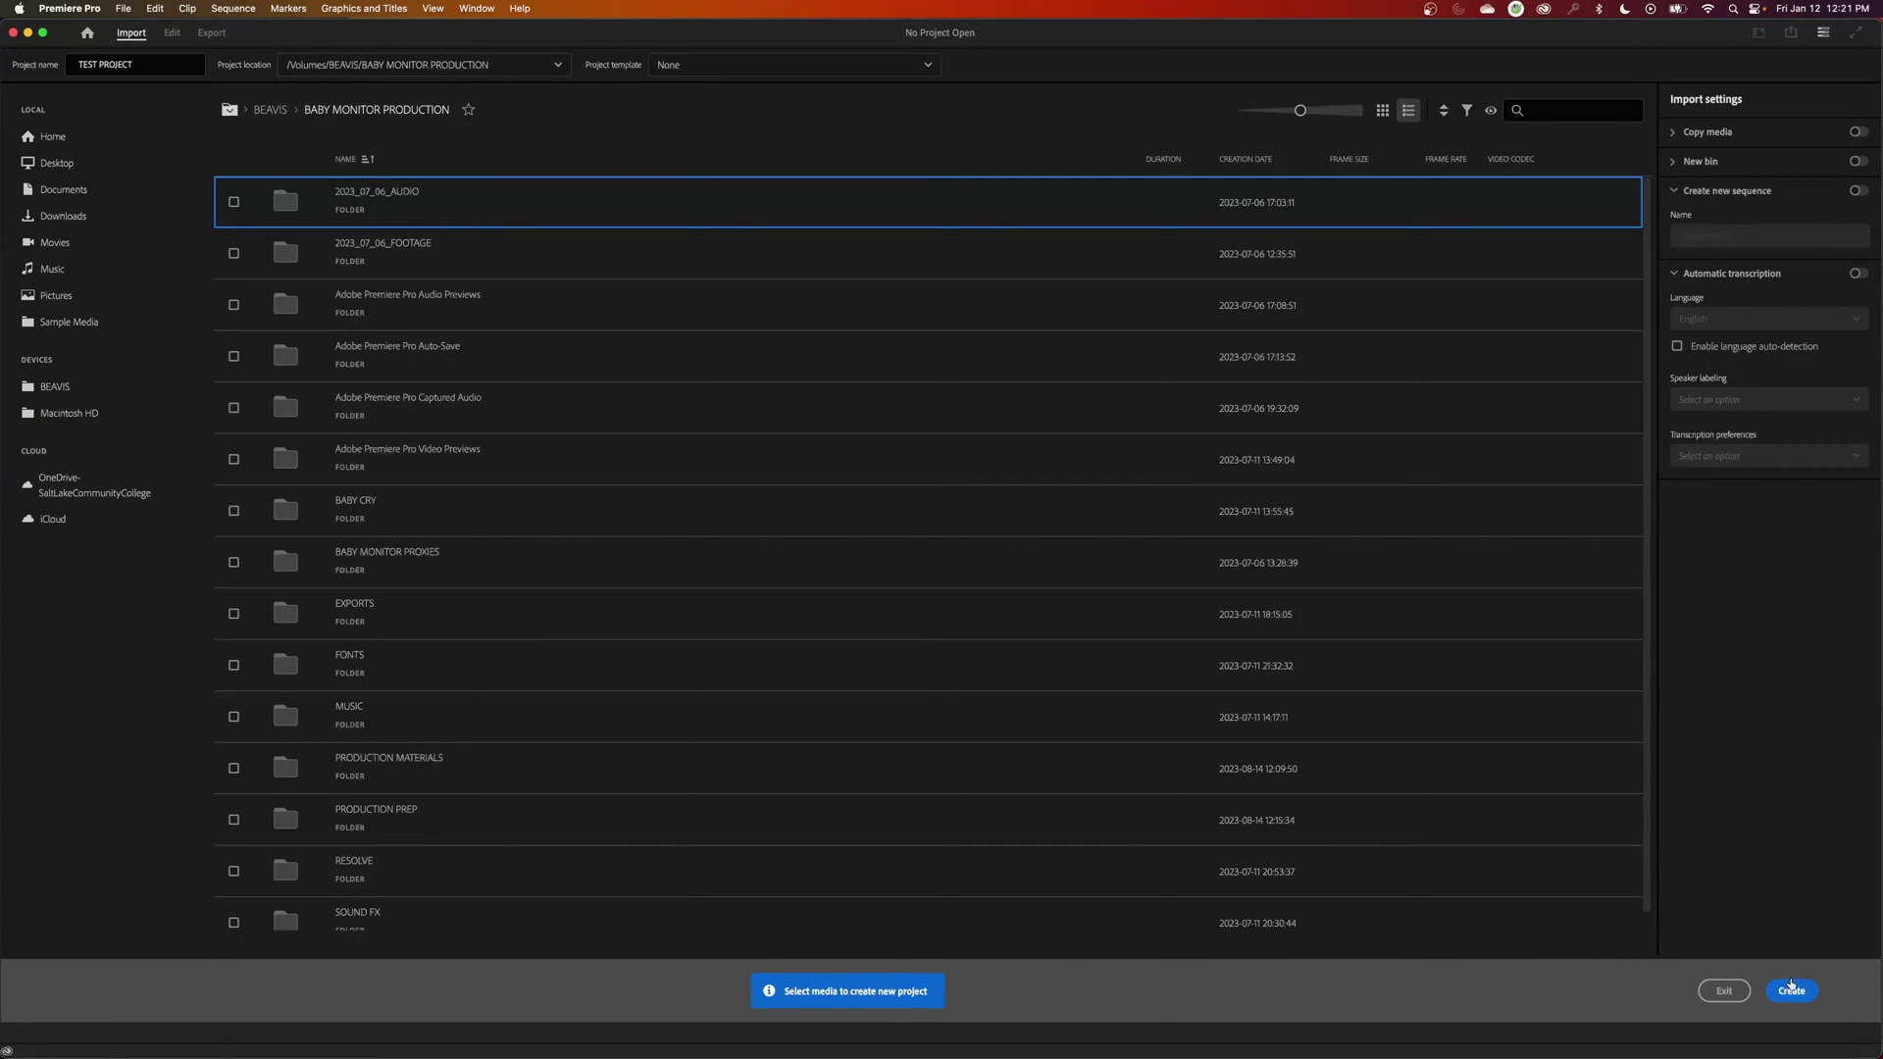
click(1791, 990)
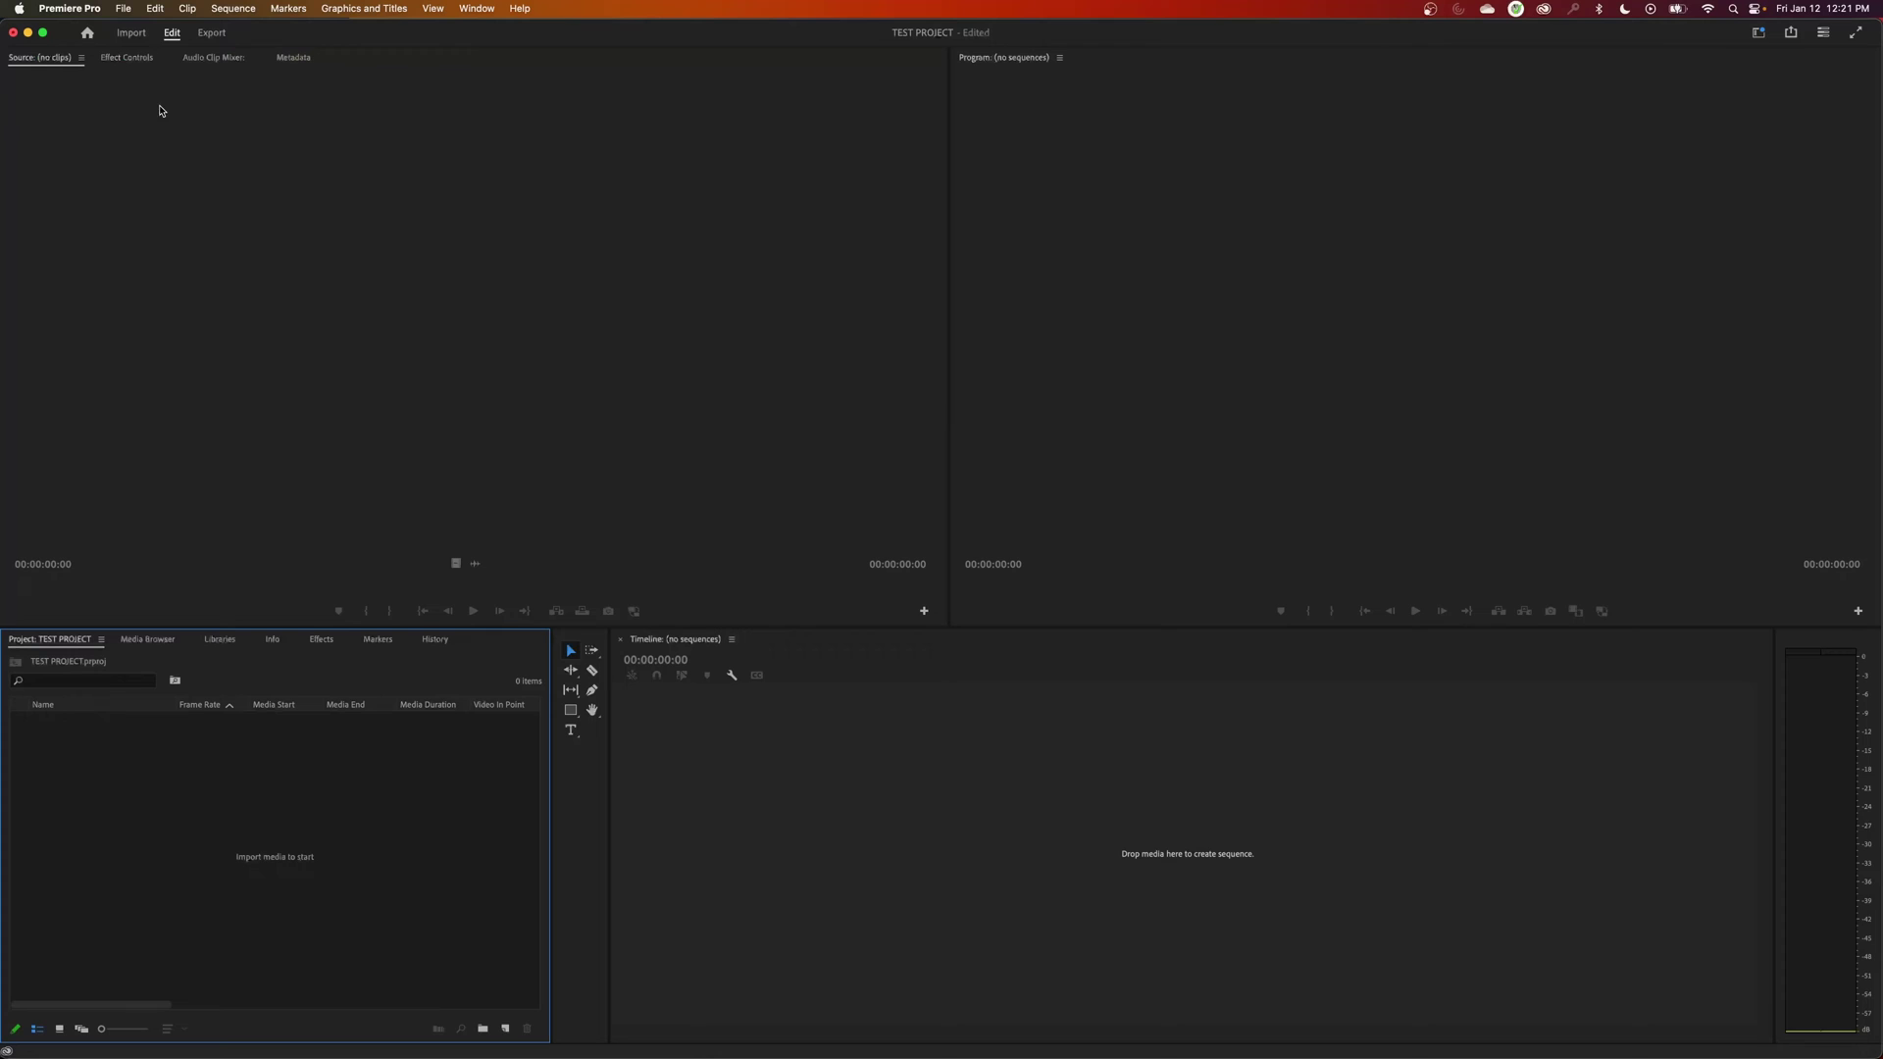
Import the 2023_07_06_AUDIO and 2023_07_06_FOOTAGE folders into TEST PROJECT, yielding 41 clips.
click(131, 33)
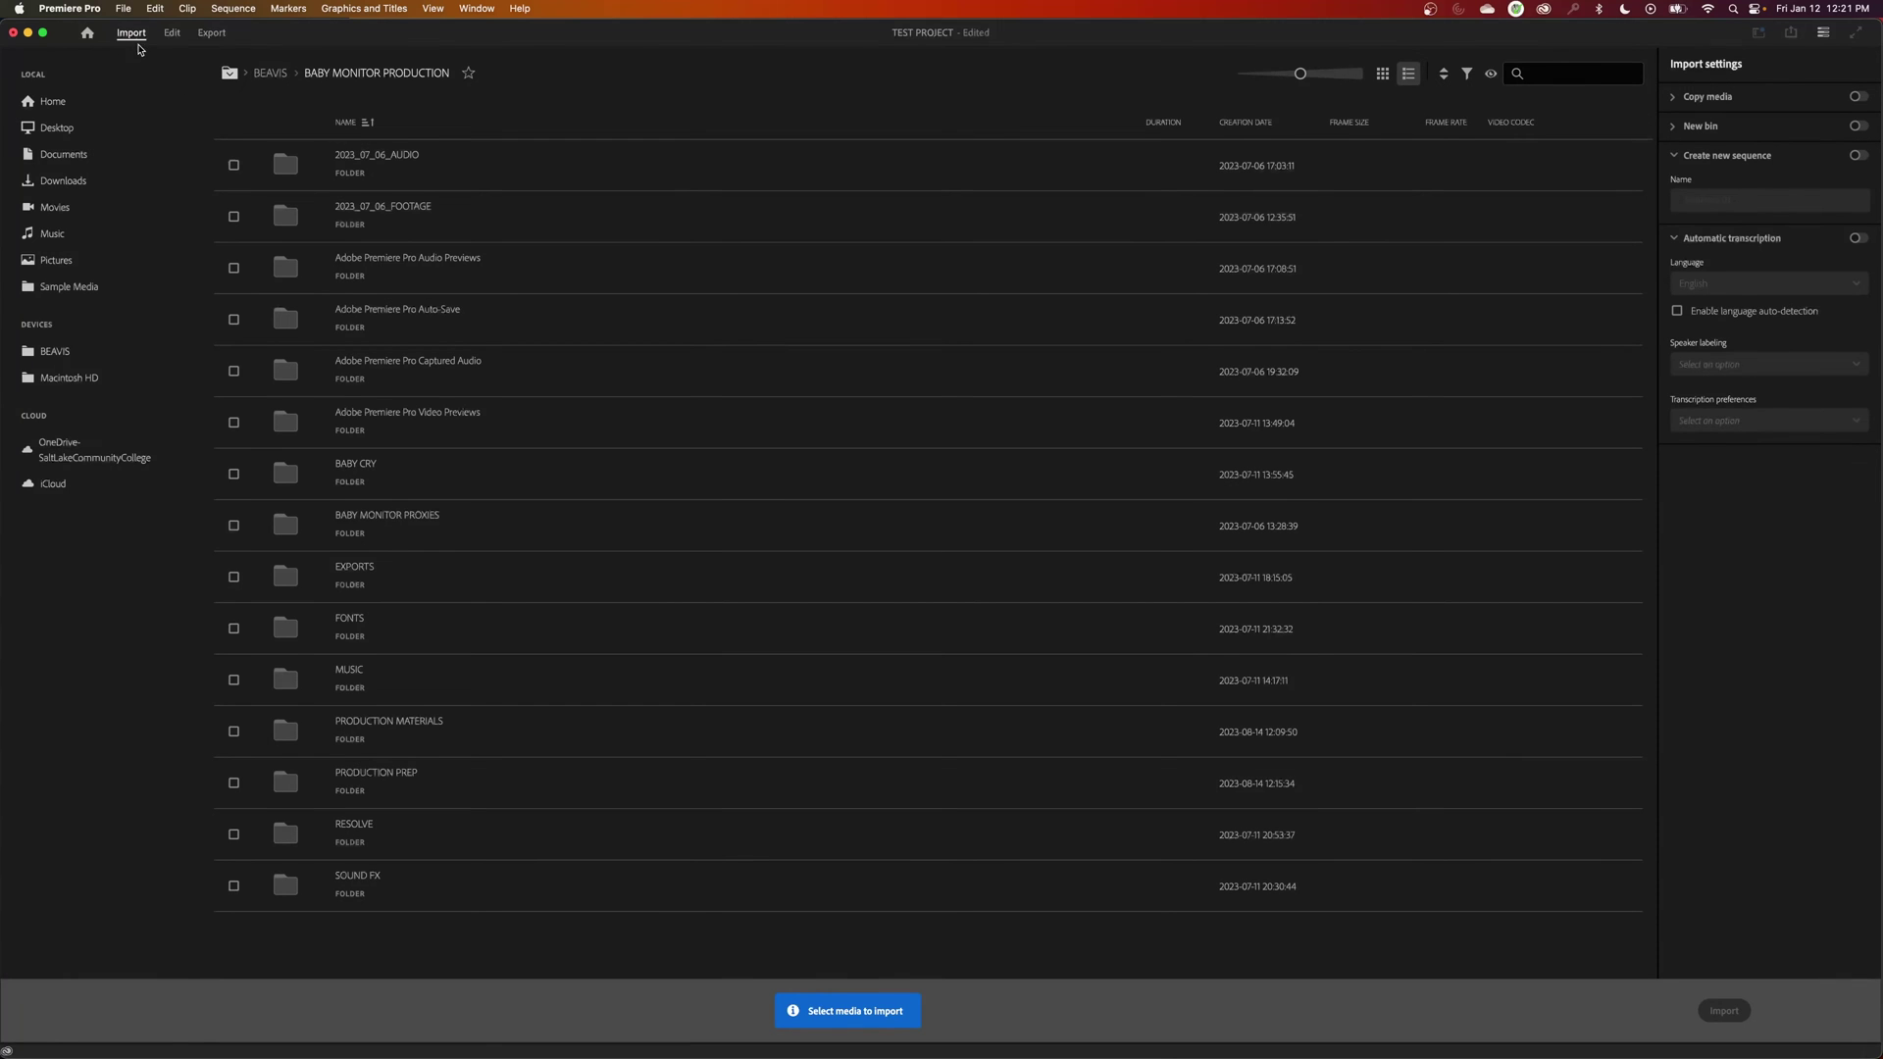
click(233, 166)
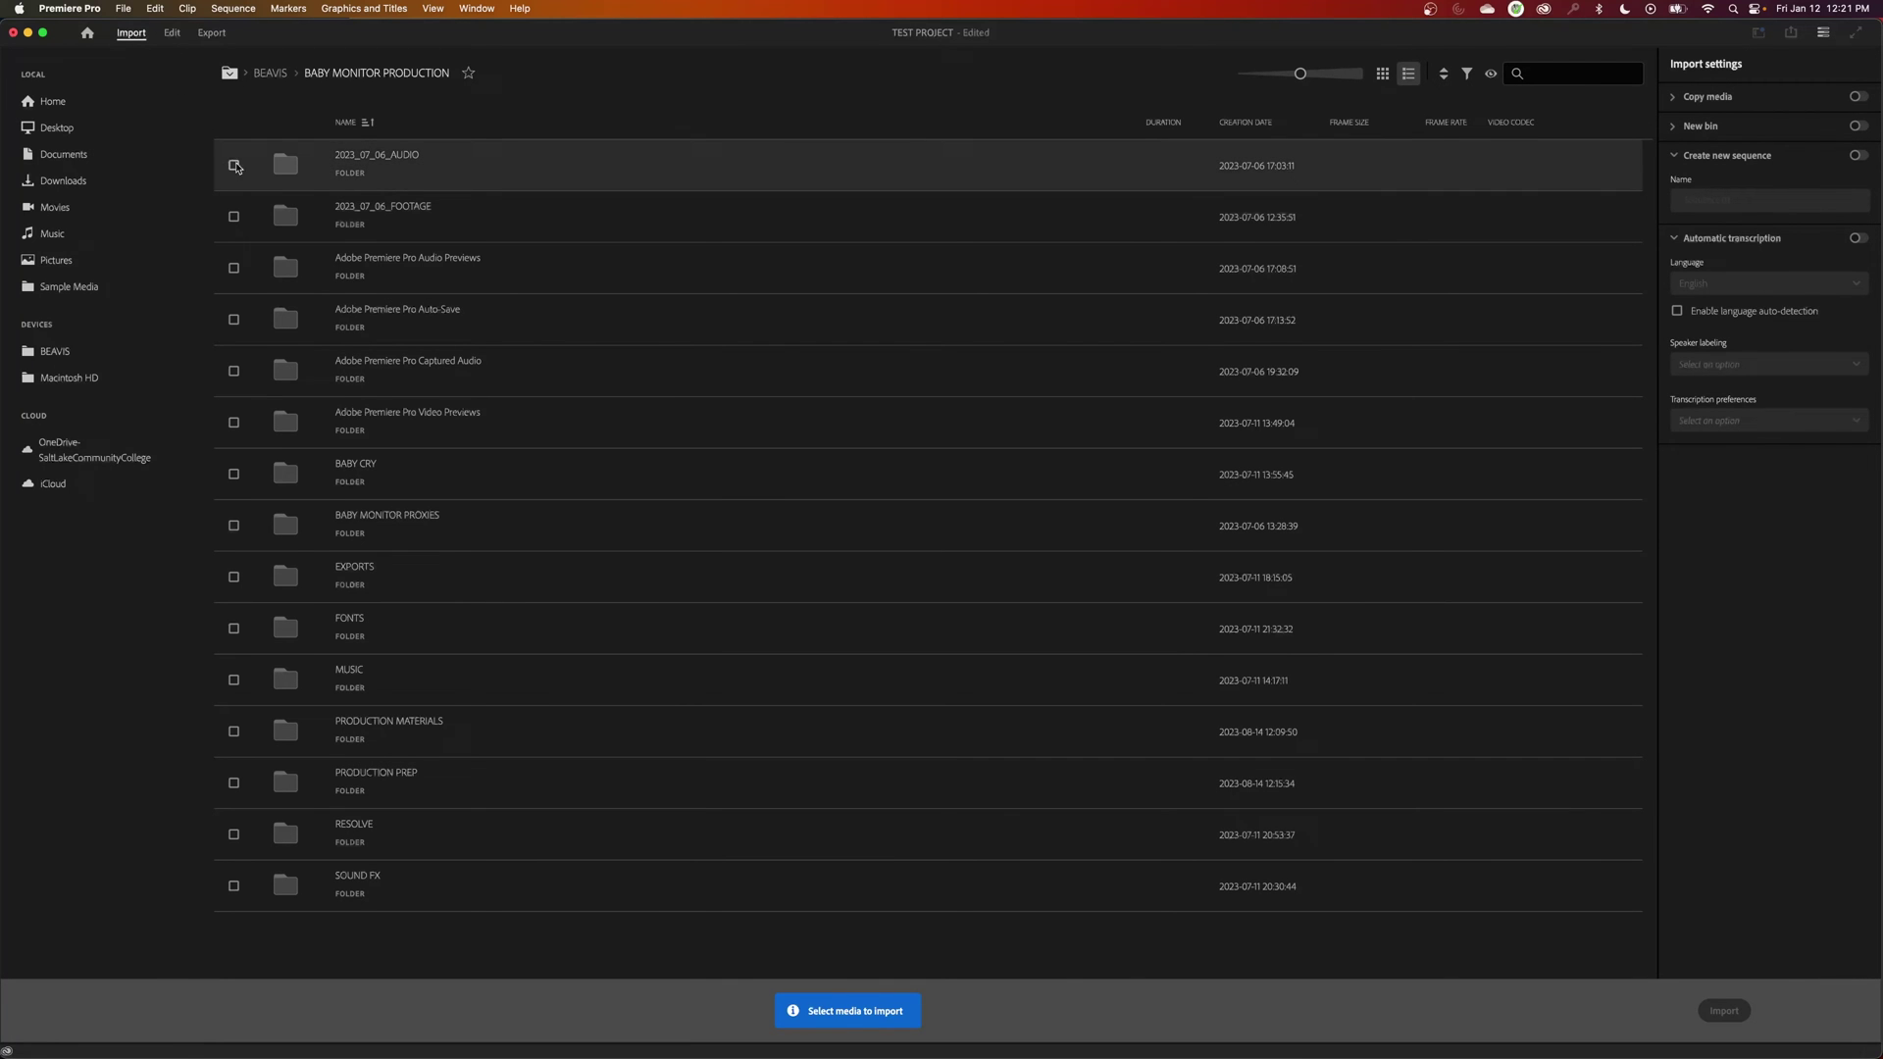
click(233, 217)
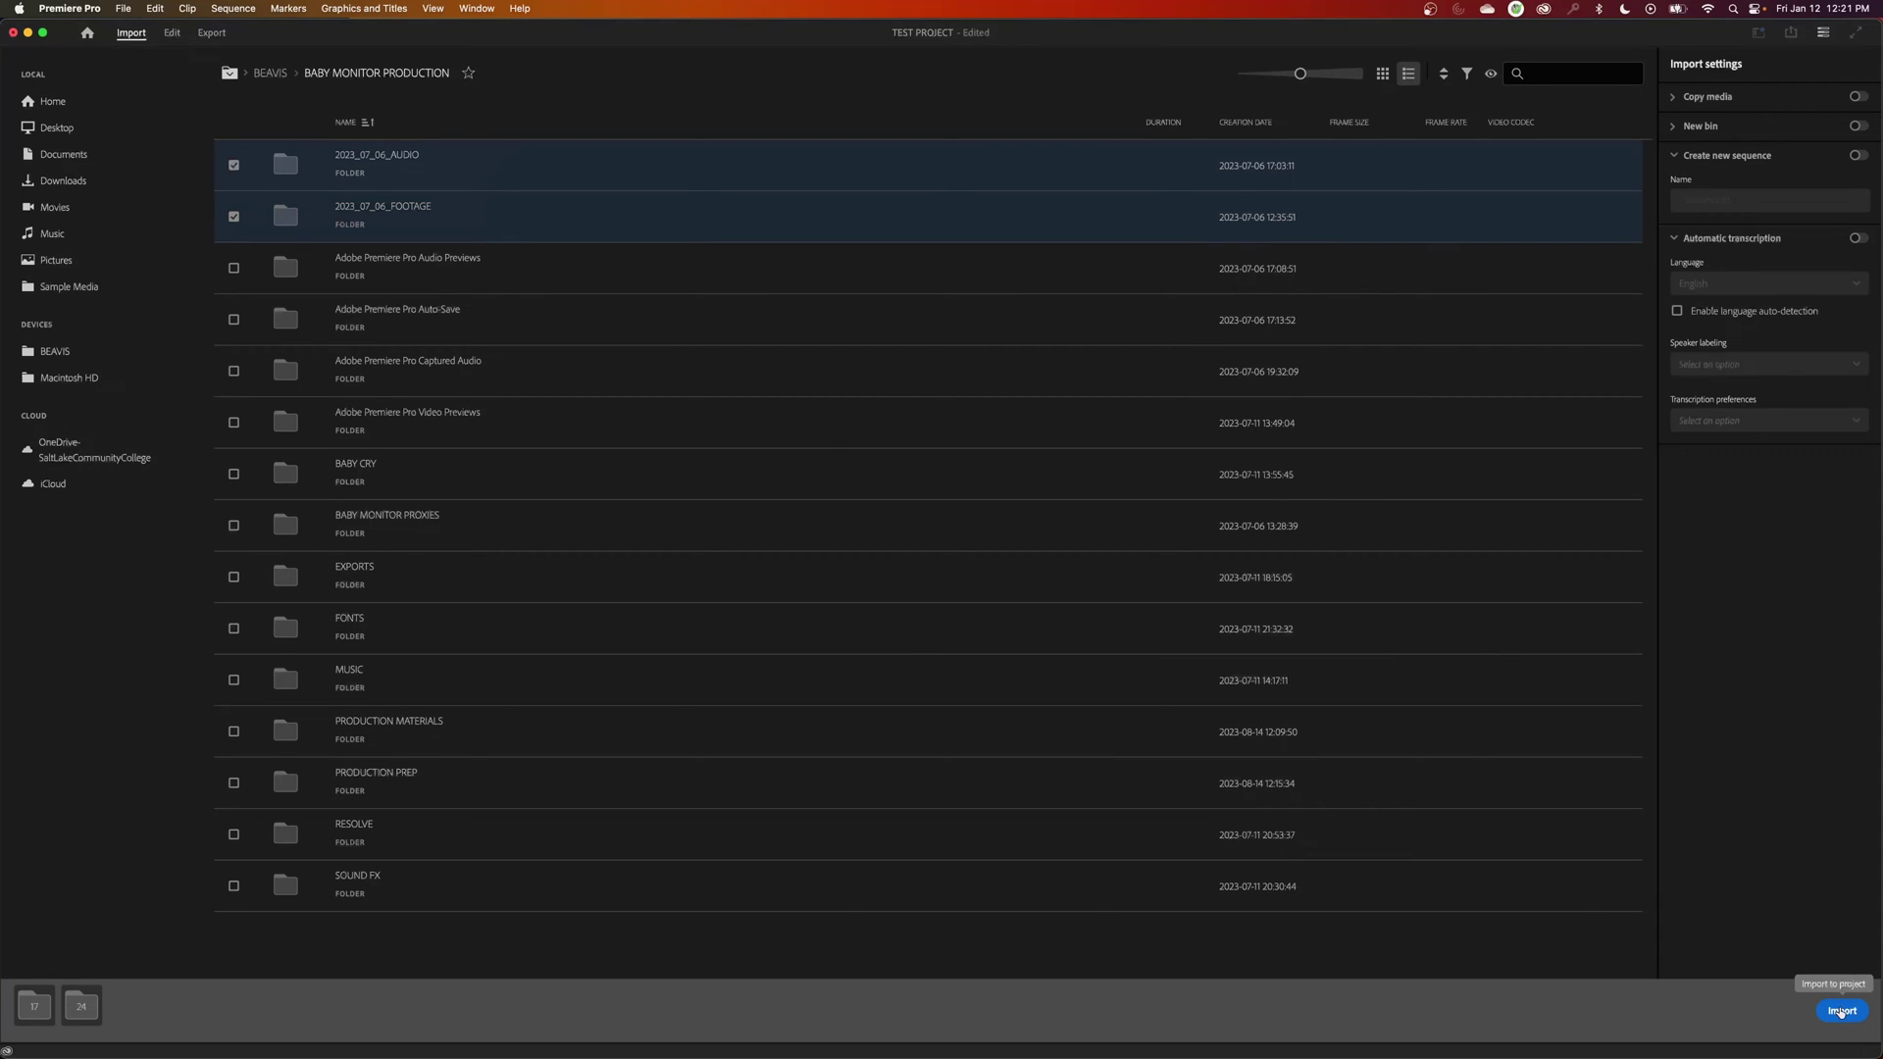
click(1842, 1010)
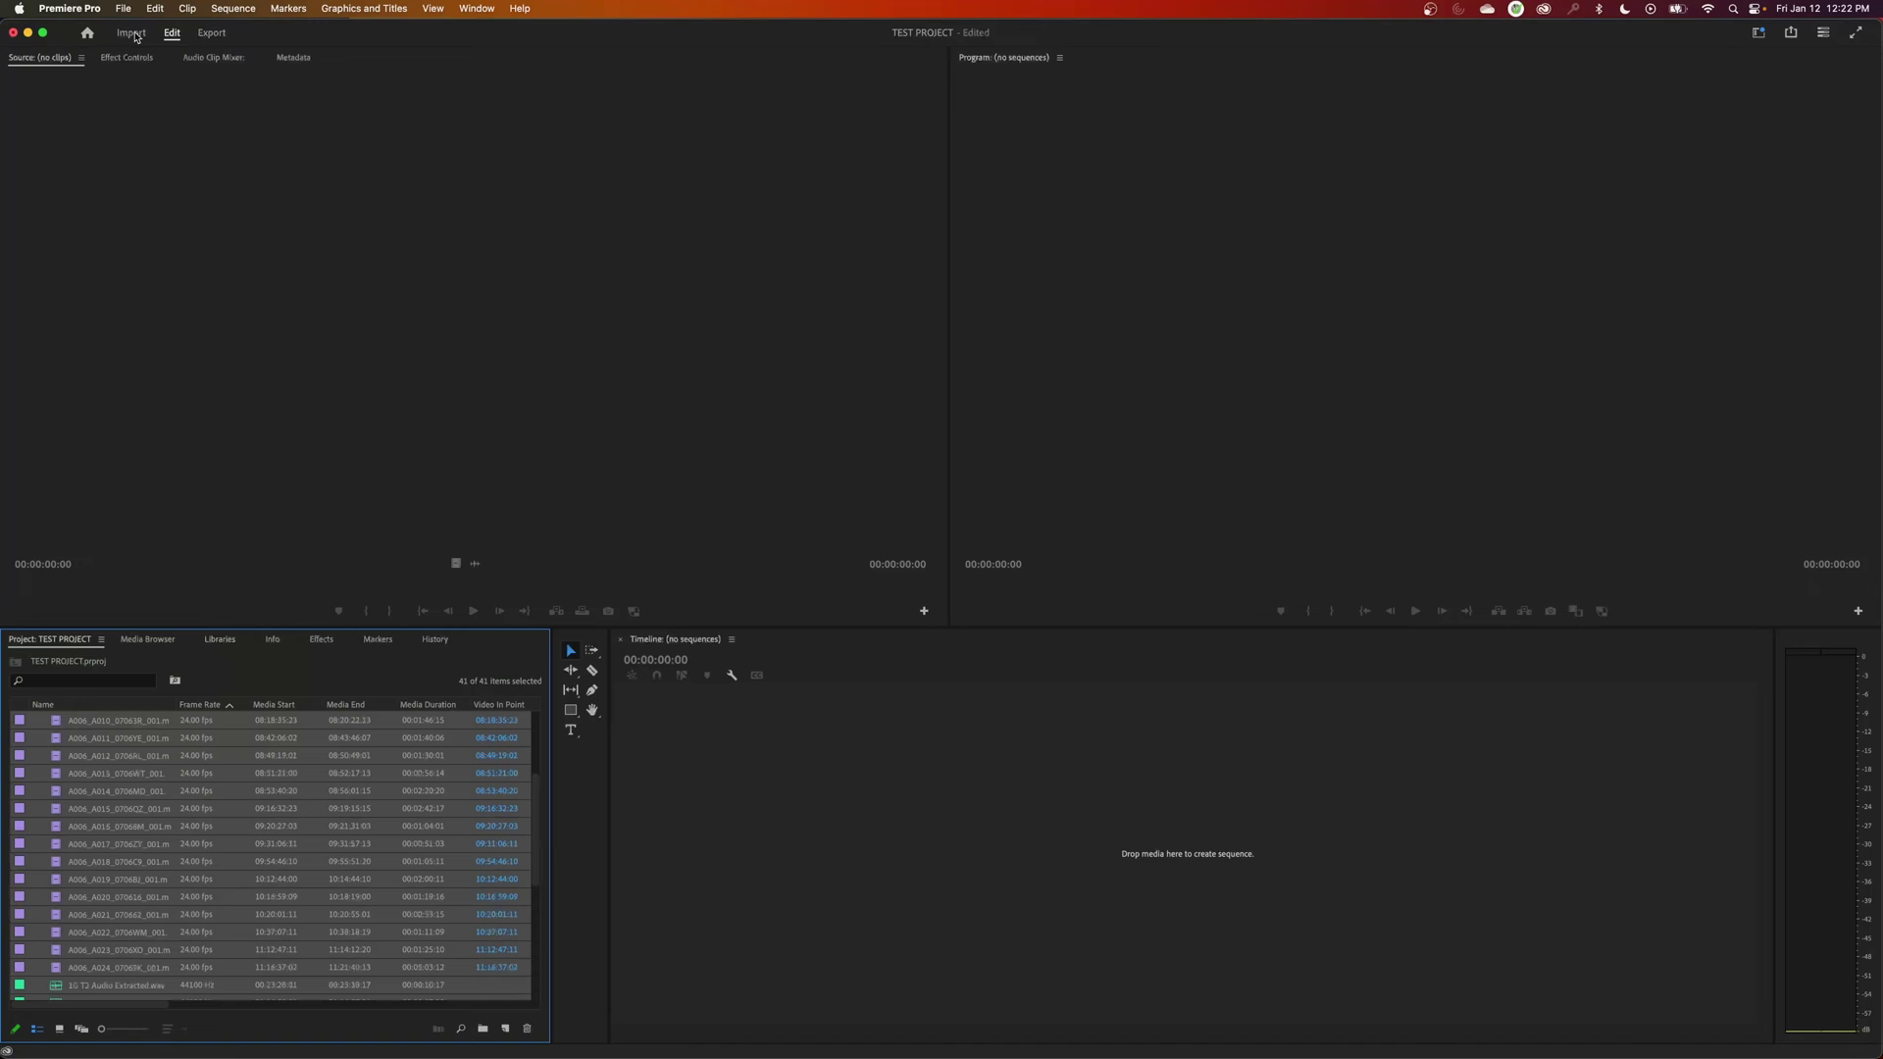
scroll(134, 824, up, 3)
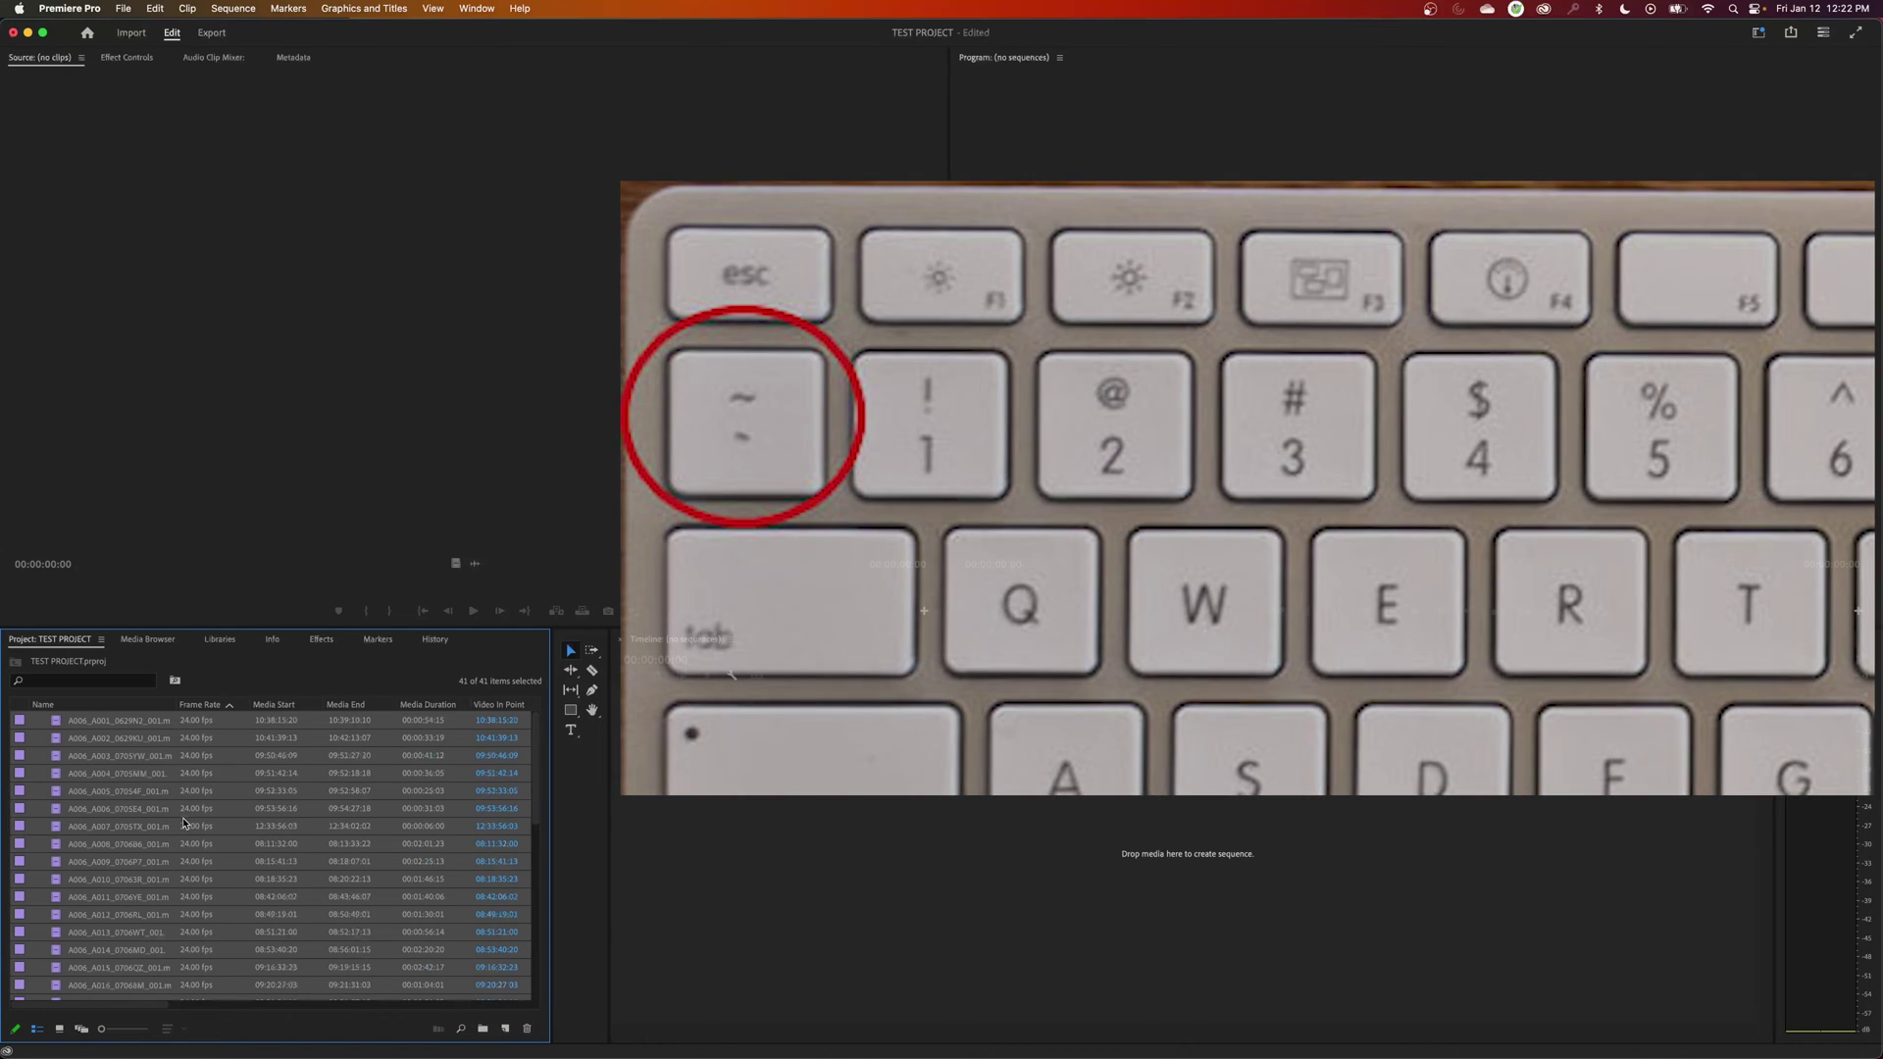
Cycle maximized panels with the ` key across the Project, Program and Source monitors.
key(grave)
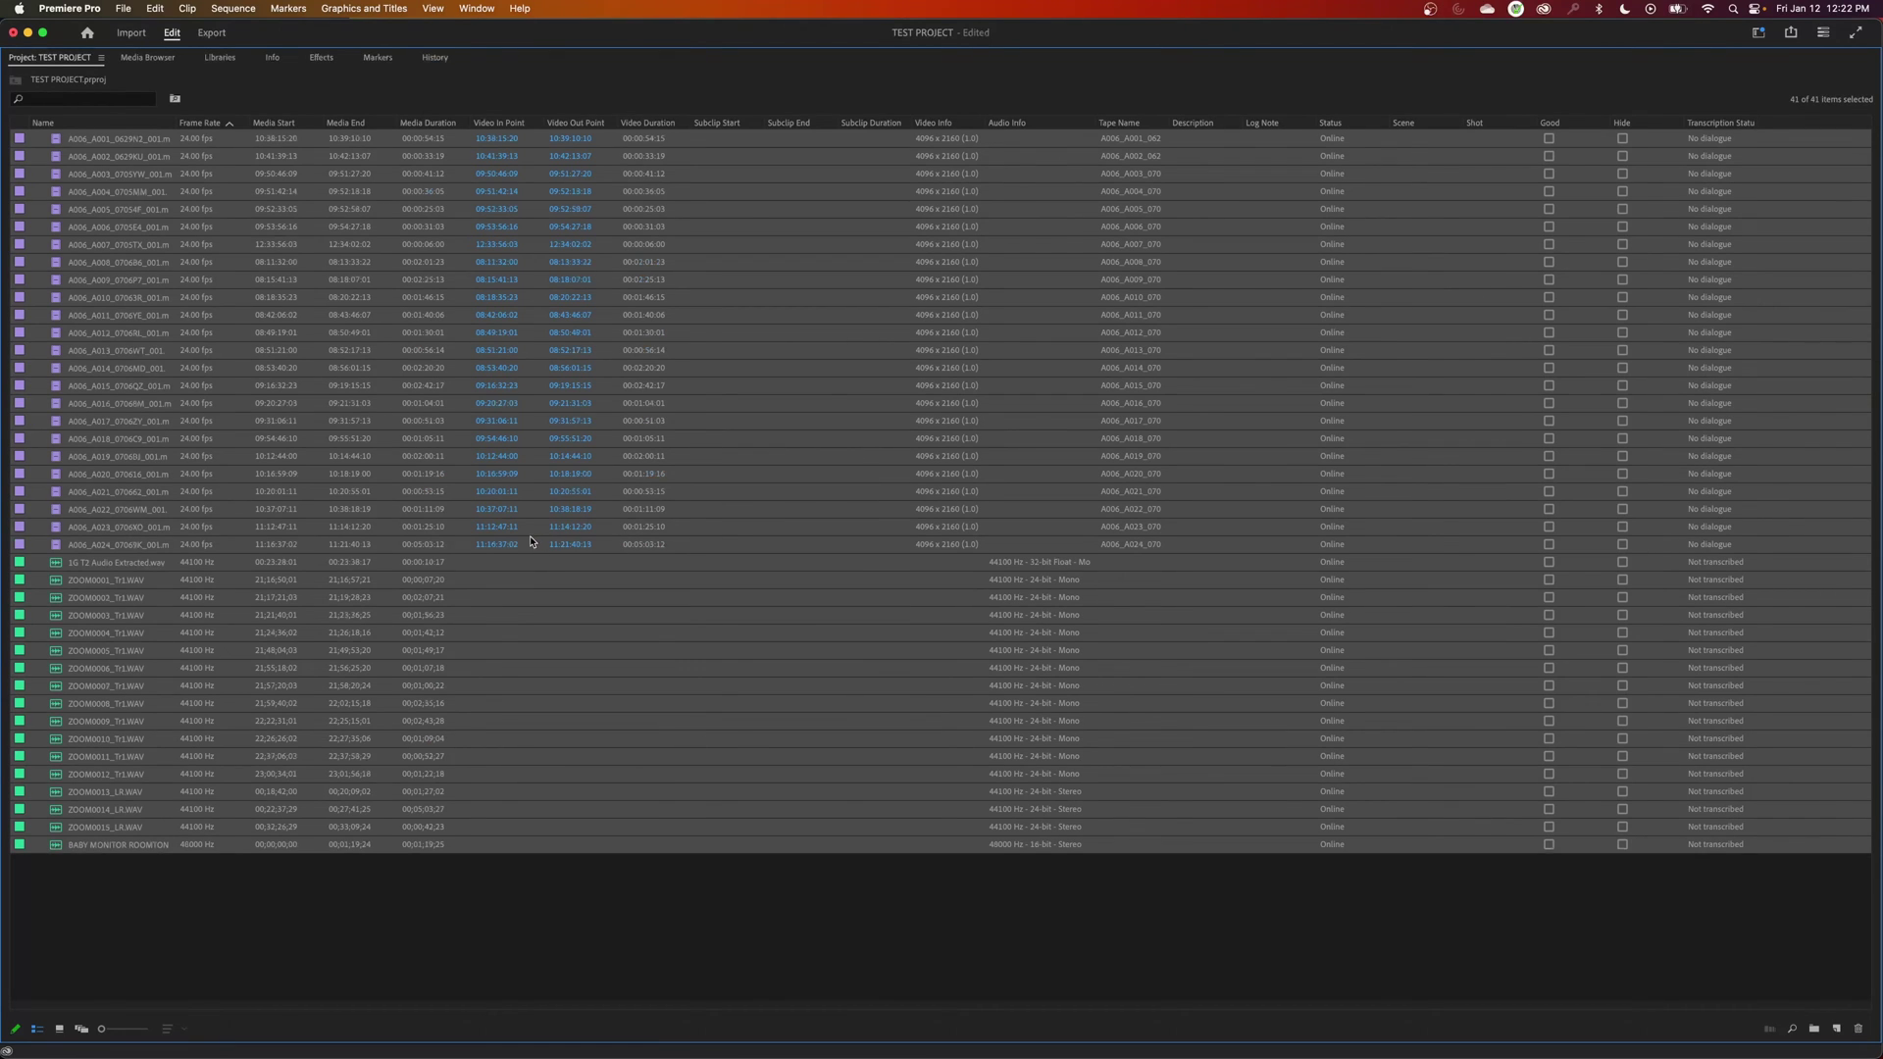
key(grave)
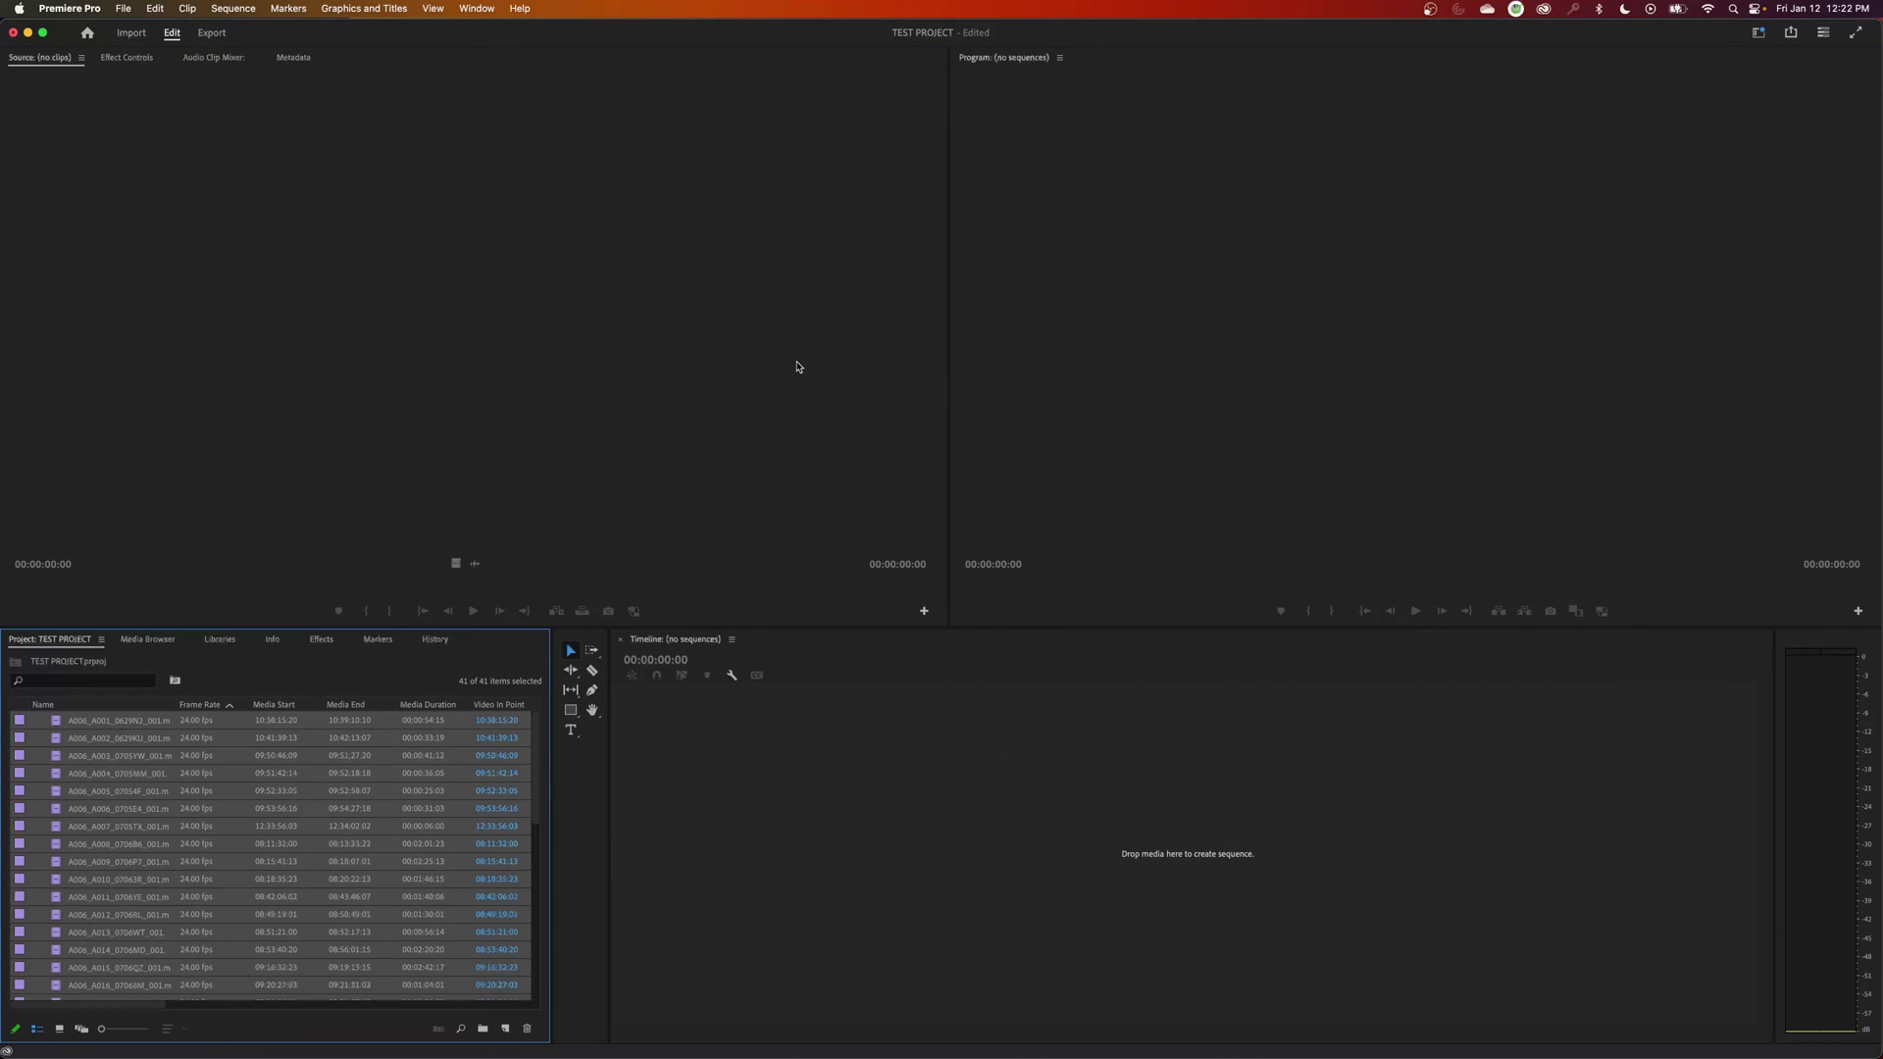
key(grave)
key(grave)
key(grave)
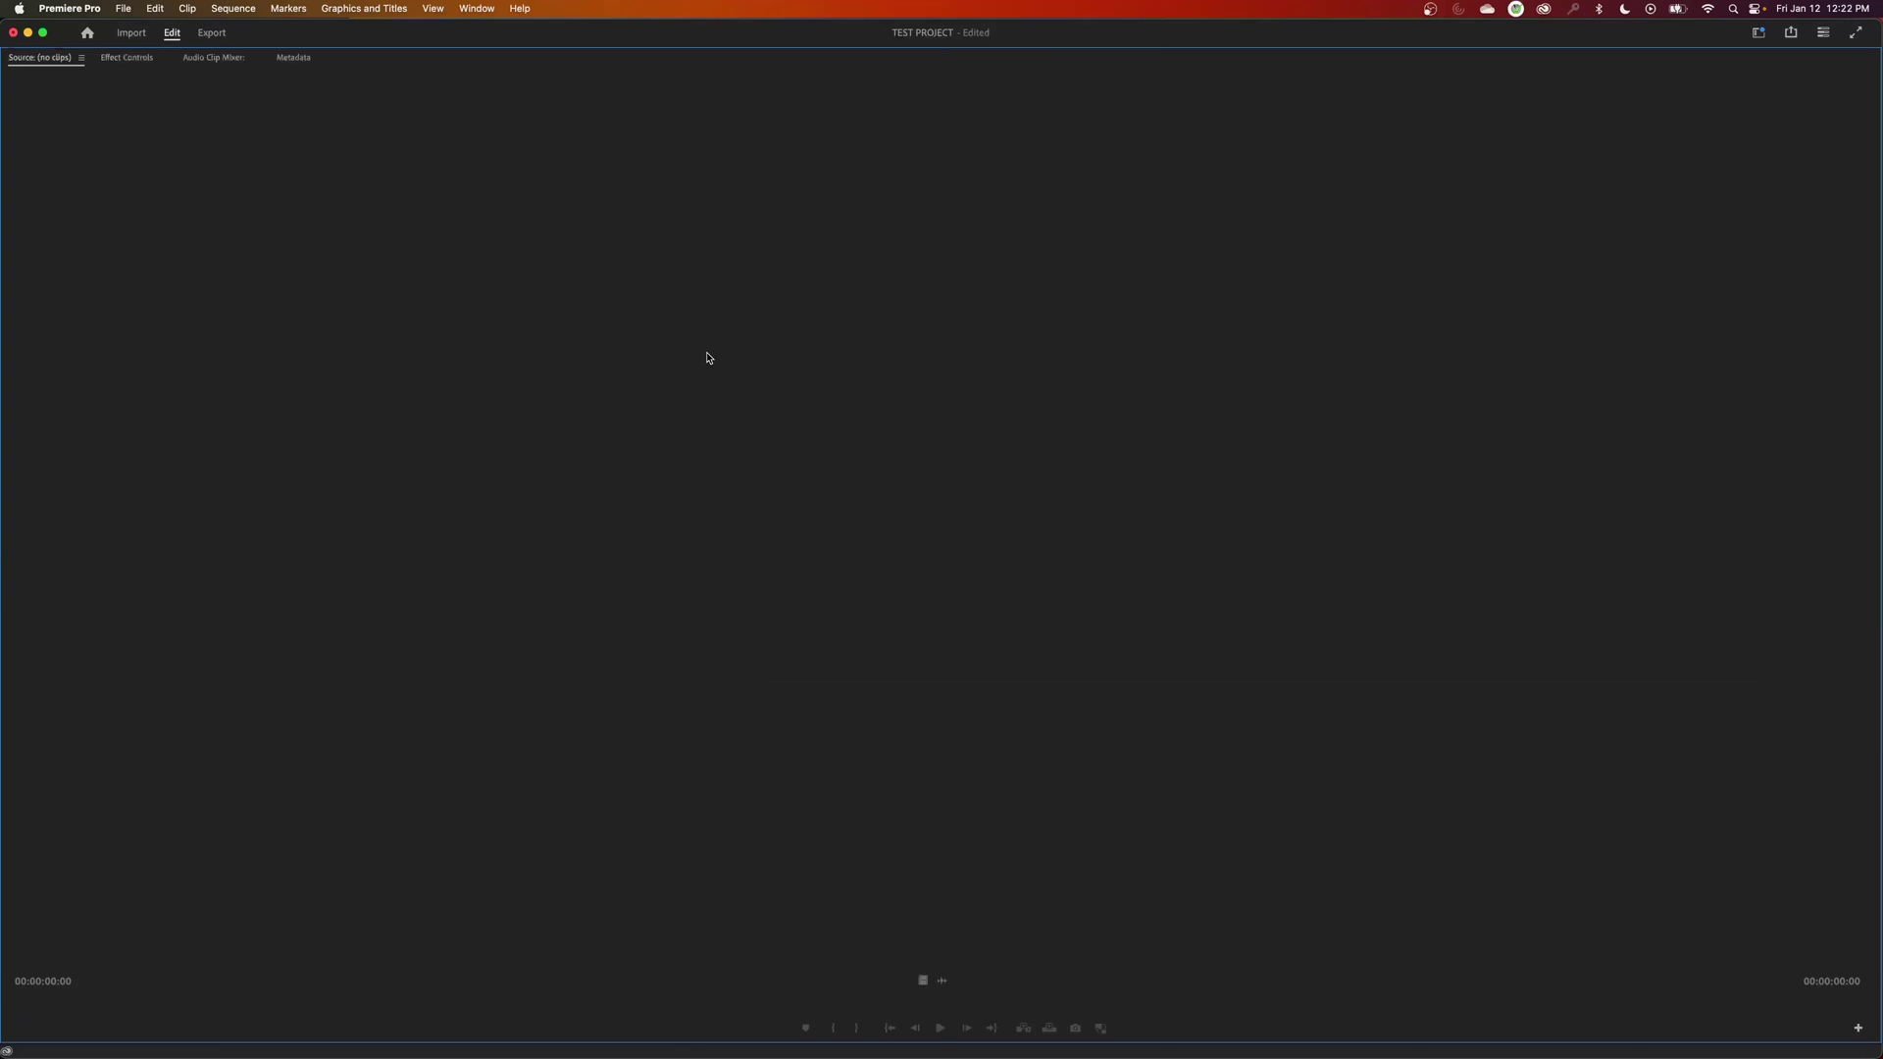
key(grave)
key(grave)
key(grave)
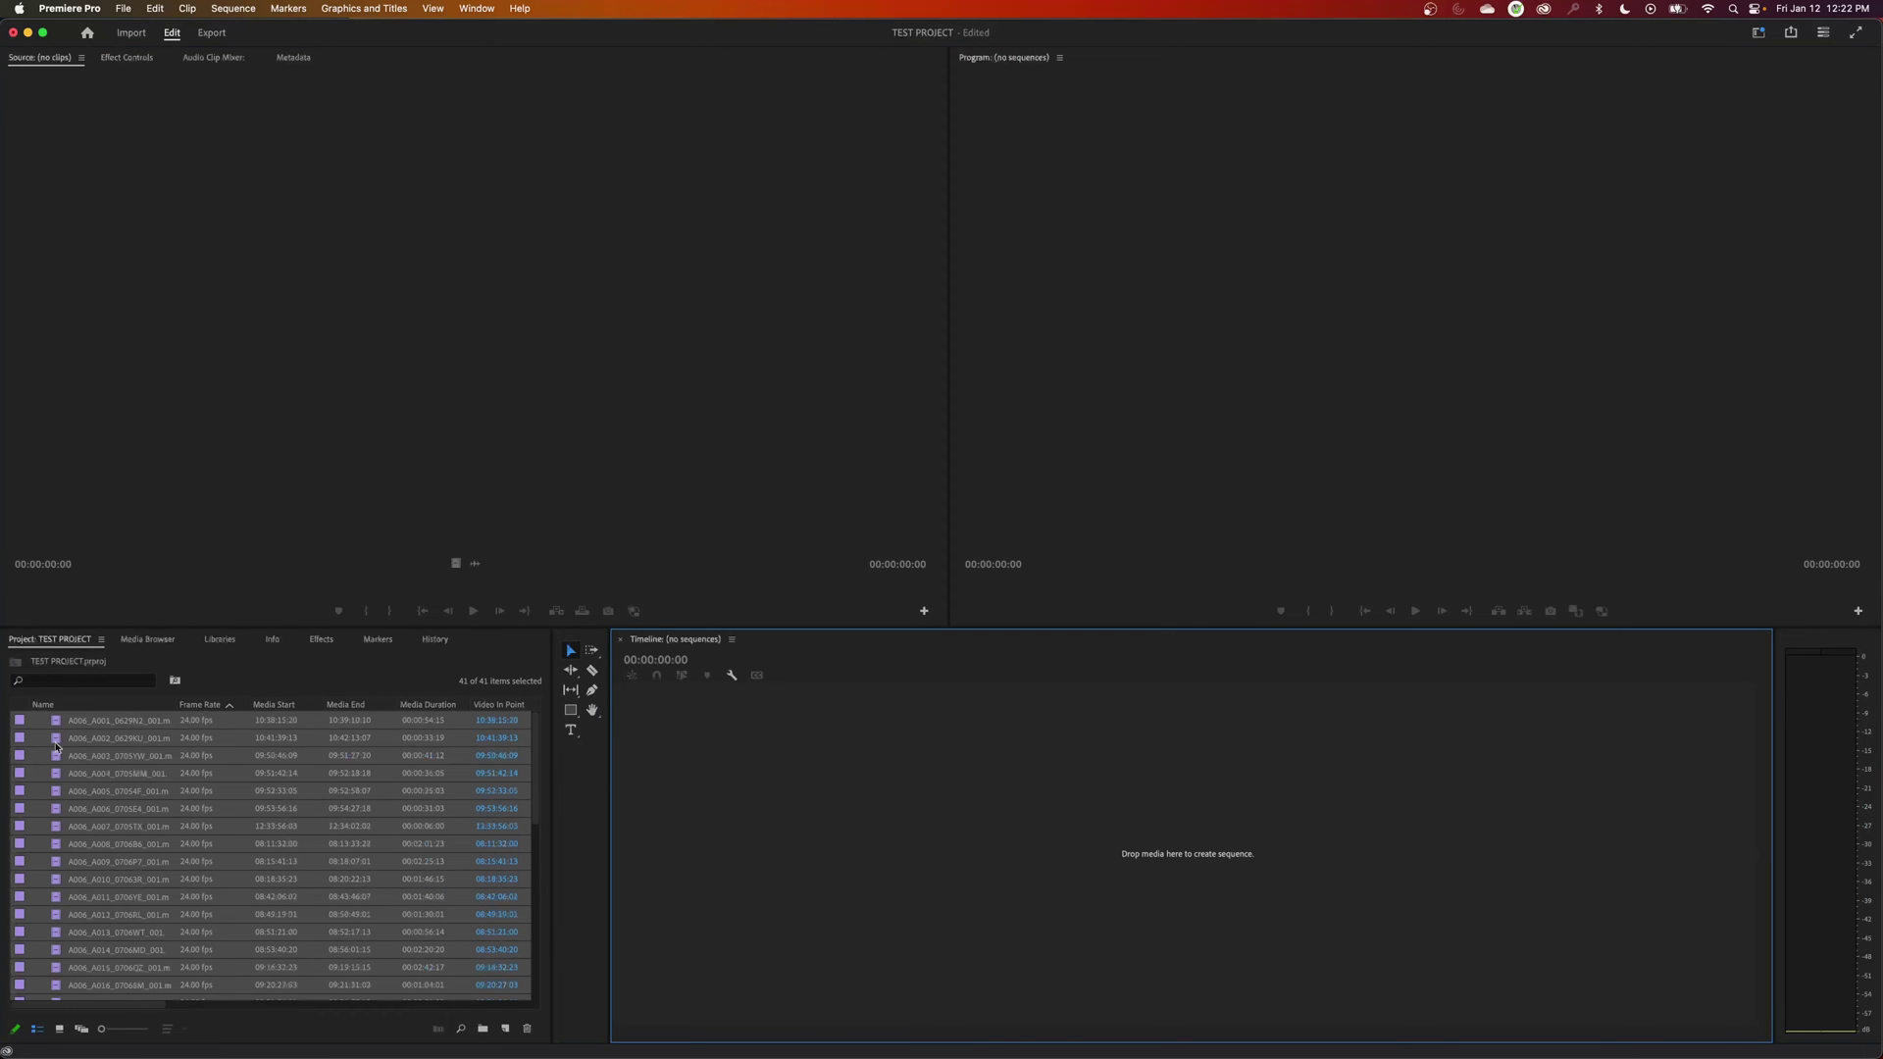
key(grave)
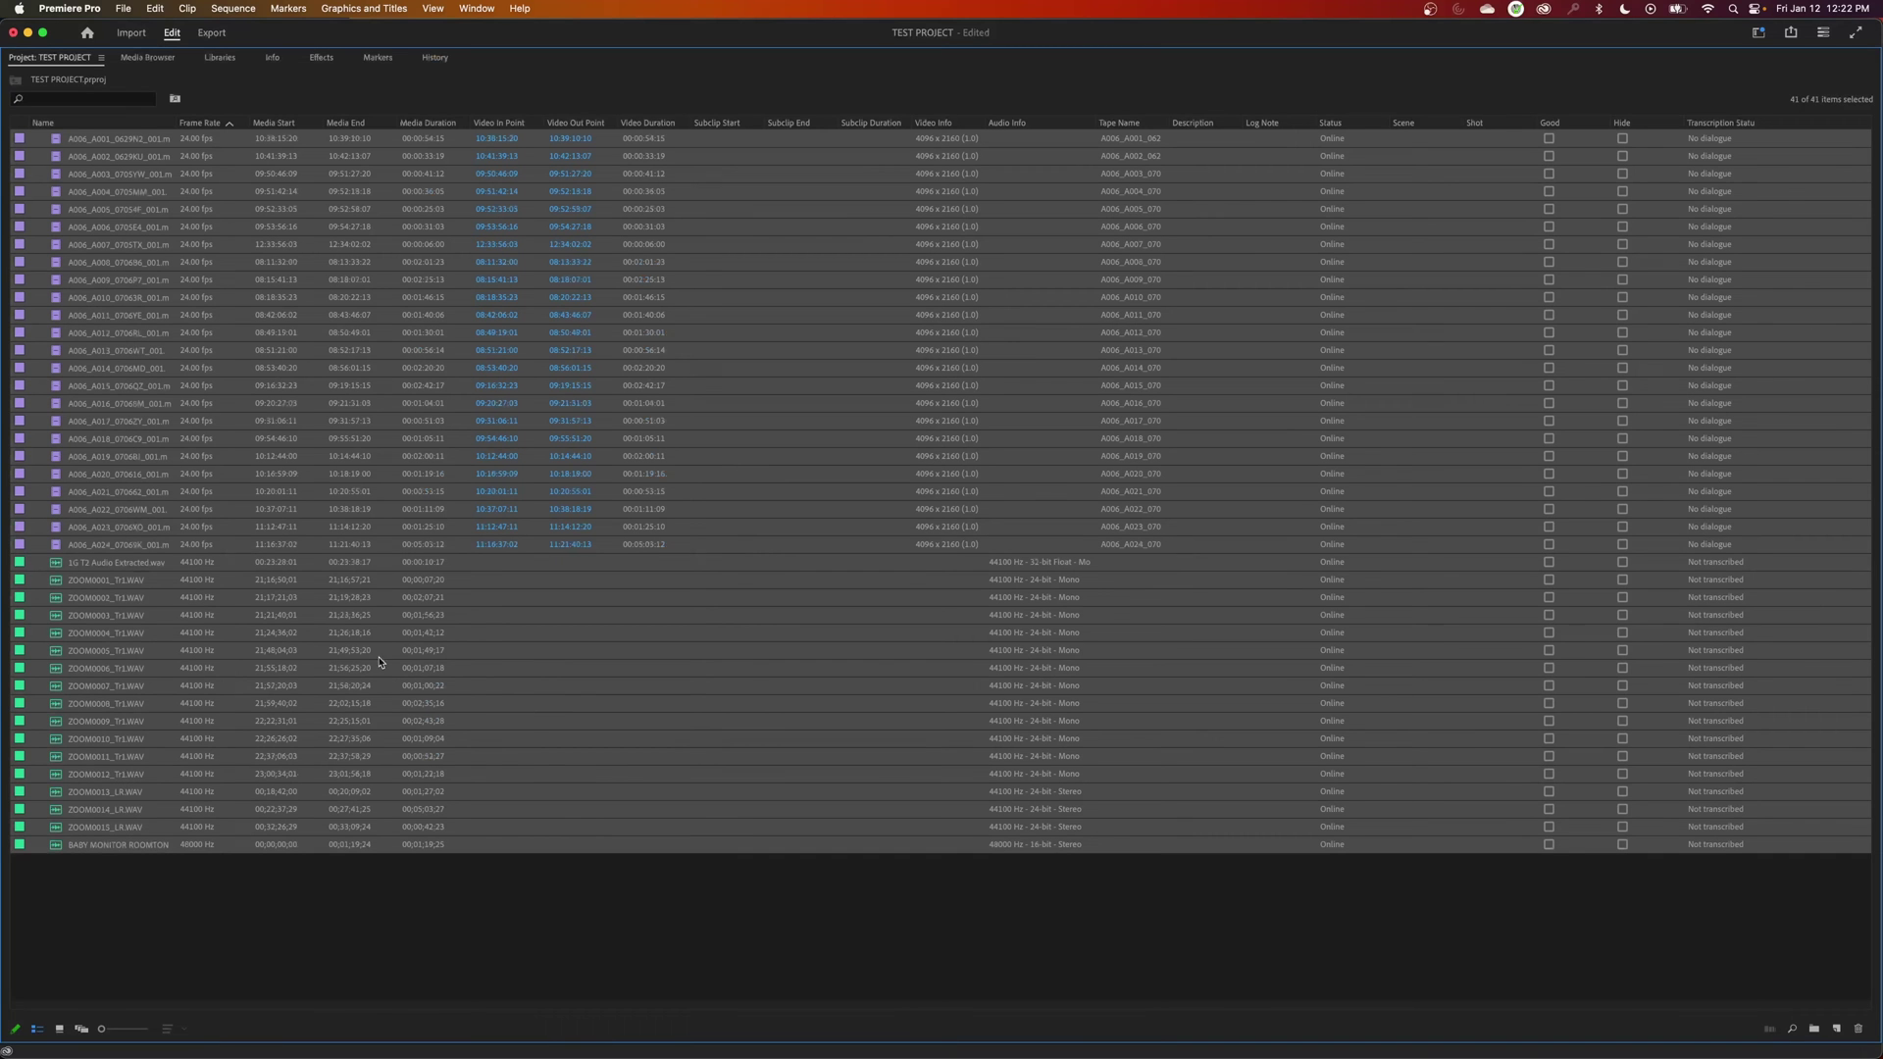
Move the 24 A006 video clips into a new bin named DAY 01 VIDEO and collapse it.
click(109, 146)
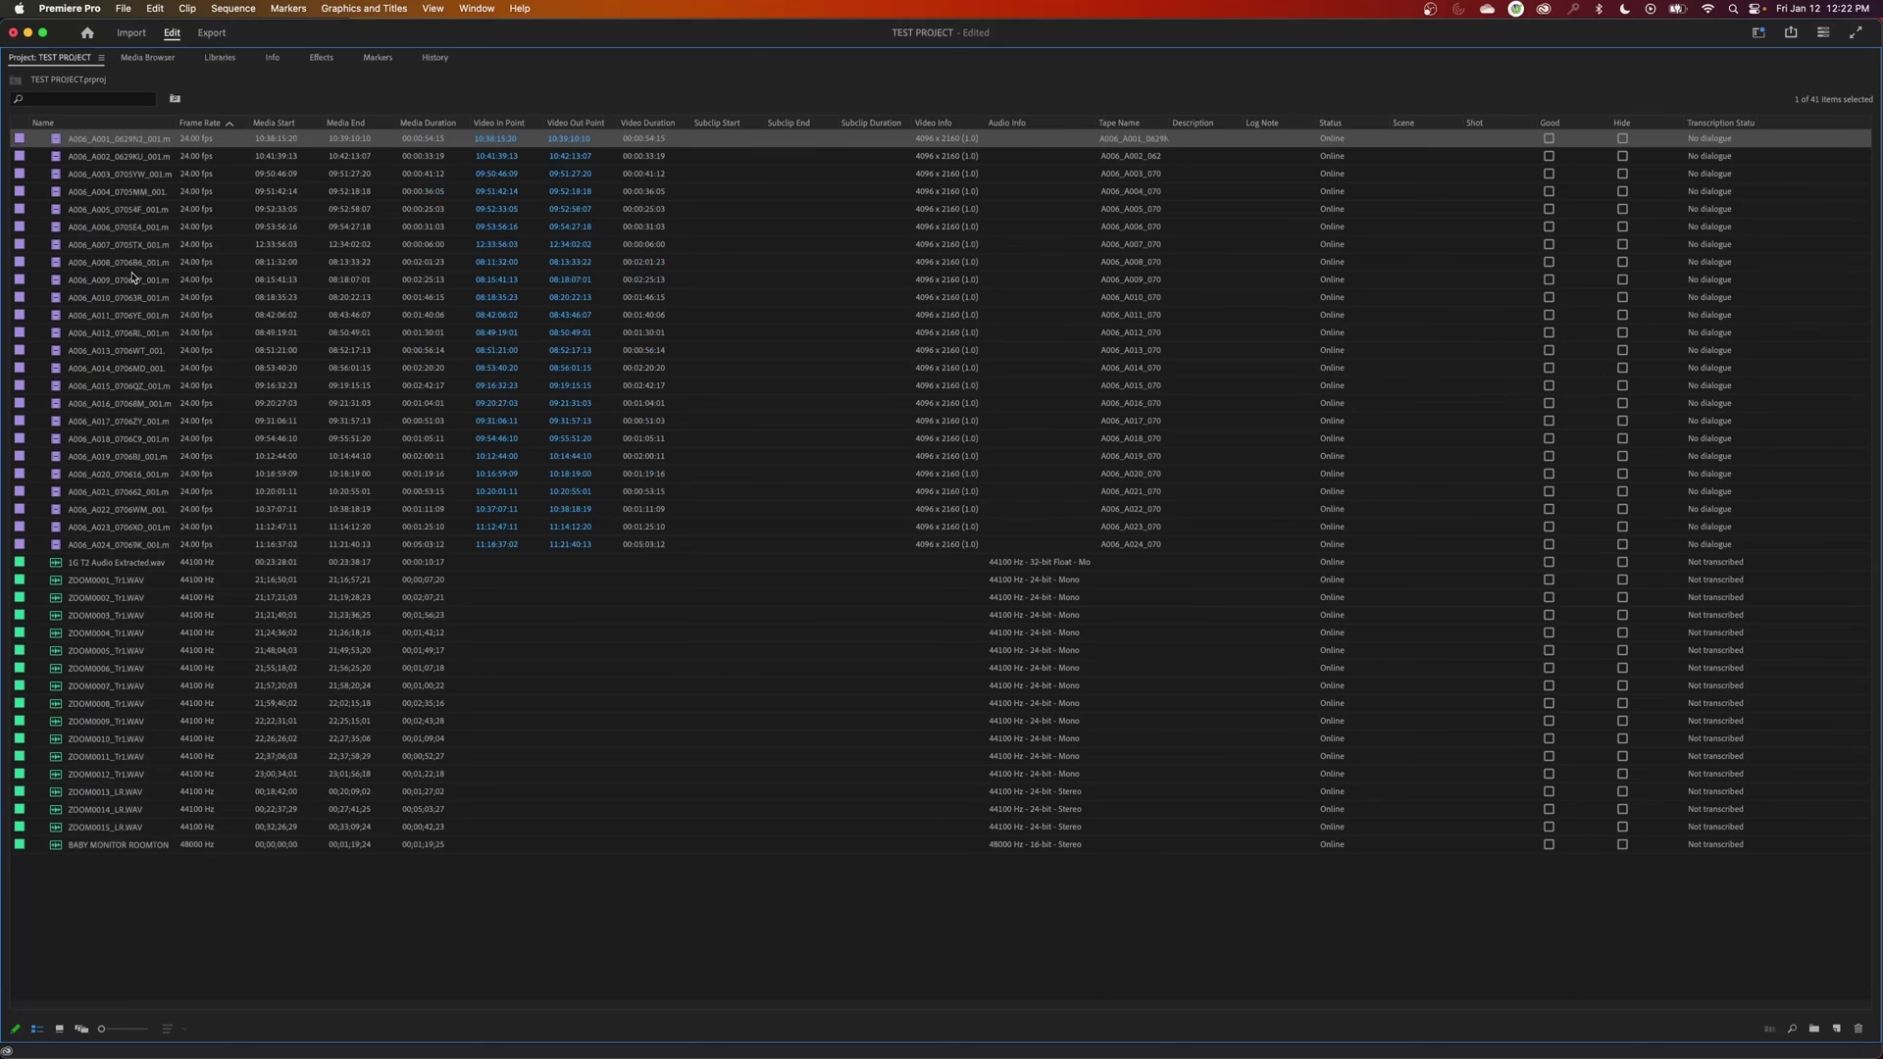
shift+click(61, 547)
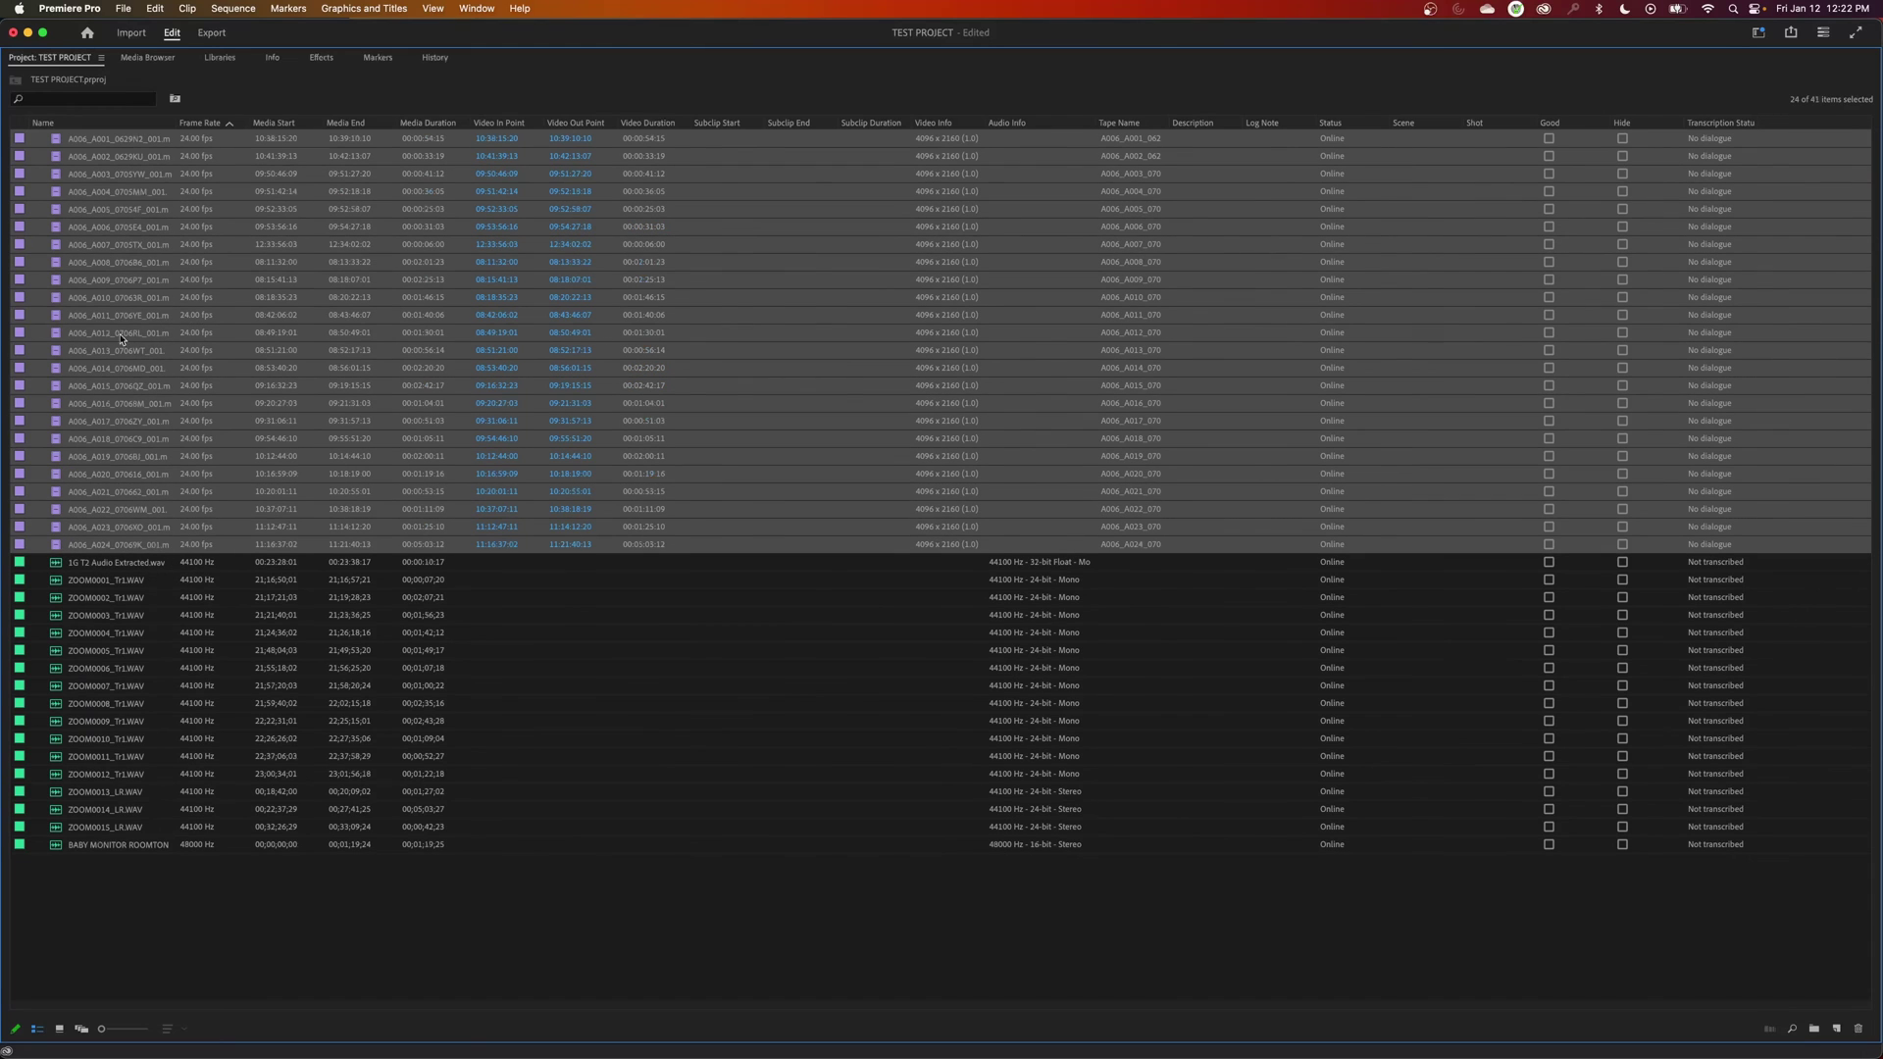
drag(51, 146, 1814, 1030)
drag(1813, 1030, 1814, 1032)
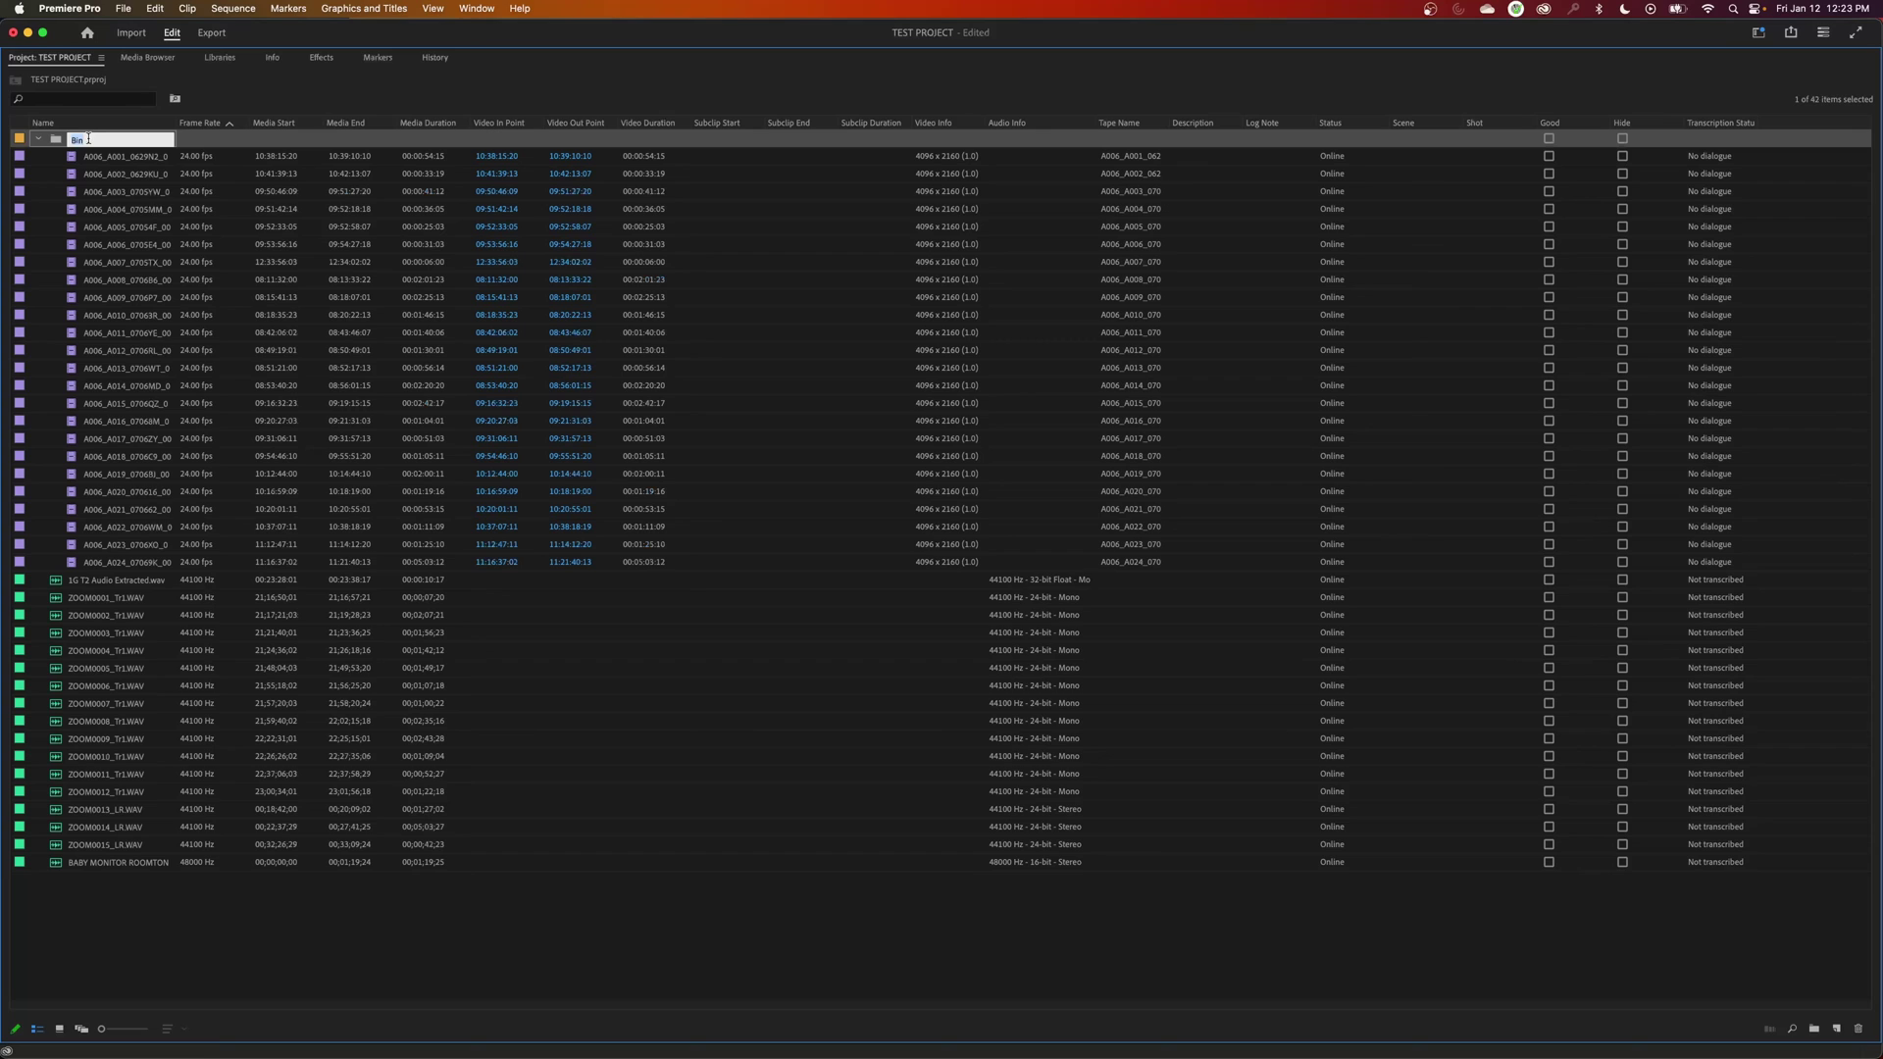
text(DAY 01 VIDEO)
click(609, 665)
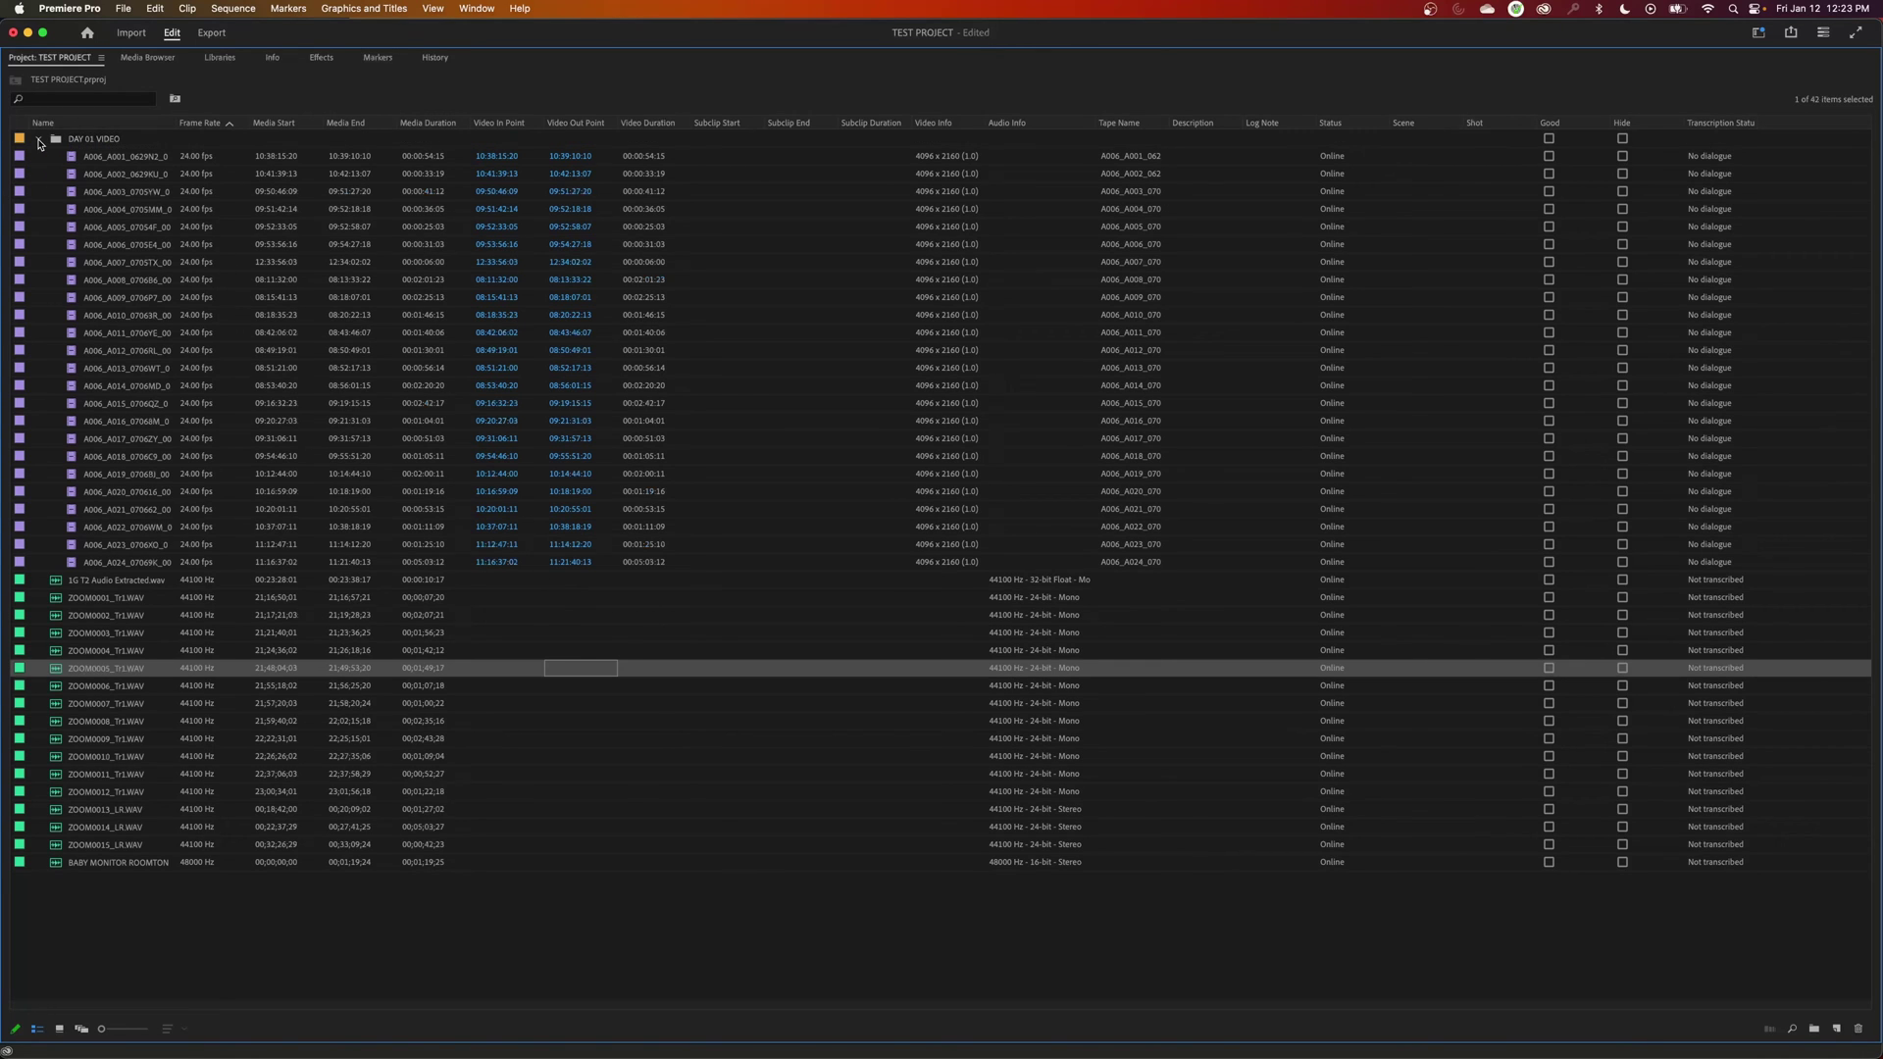
click(40, 141)
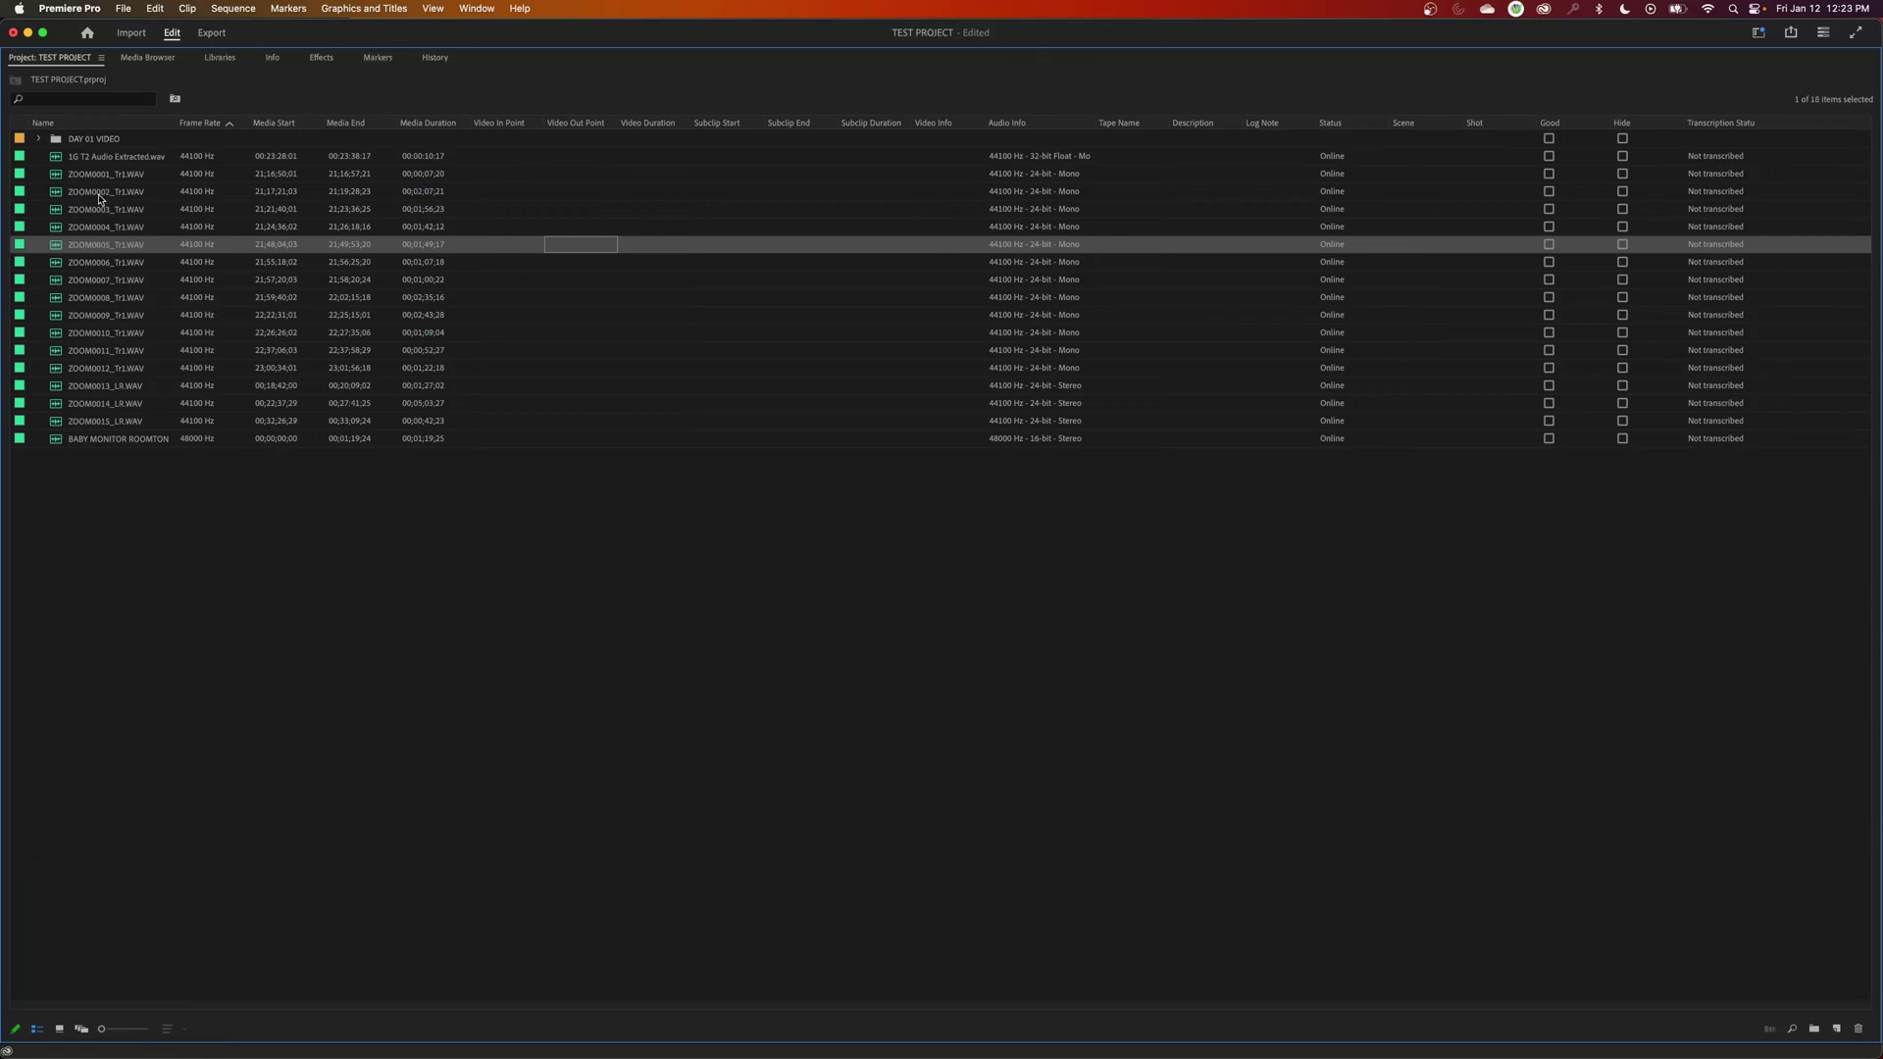
Gather the loose WAV audio clips into a new bin named DAY 01 AUDIO.
click(98, 159)
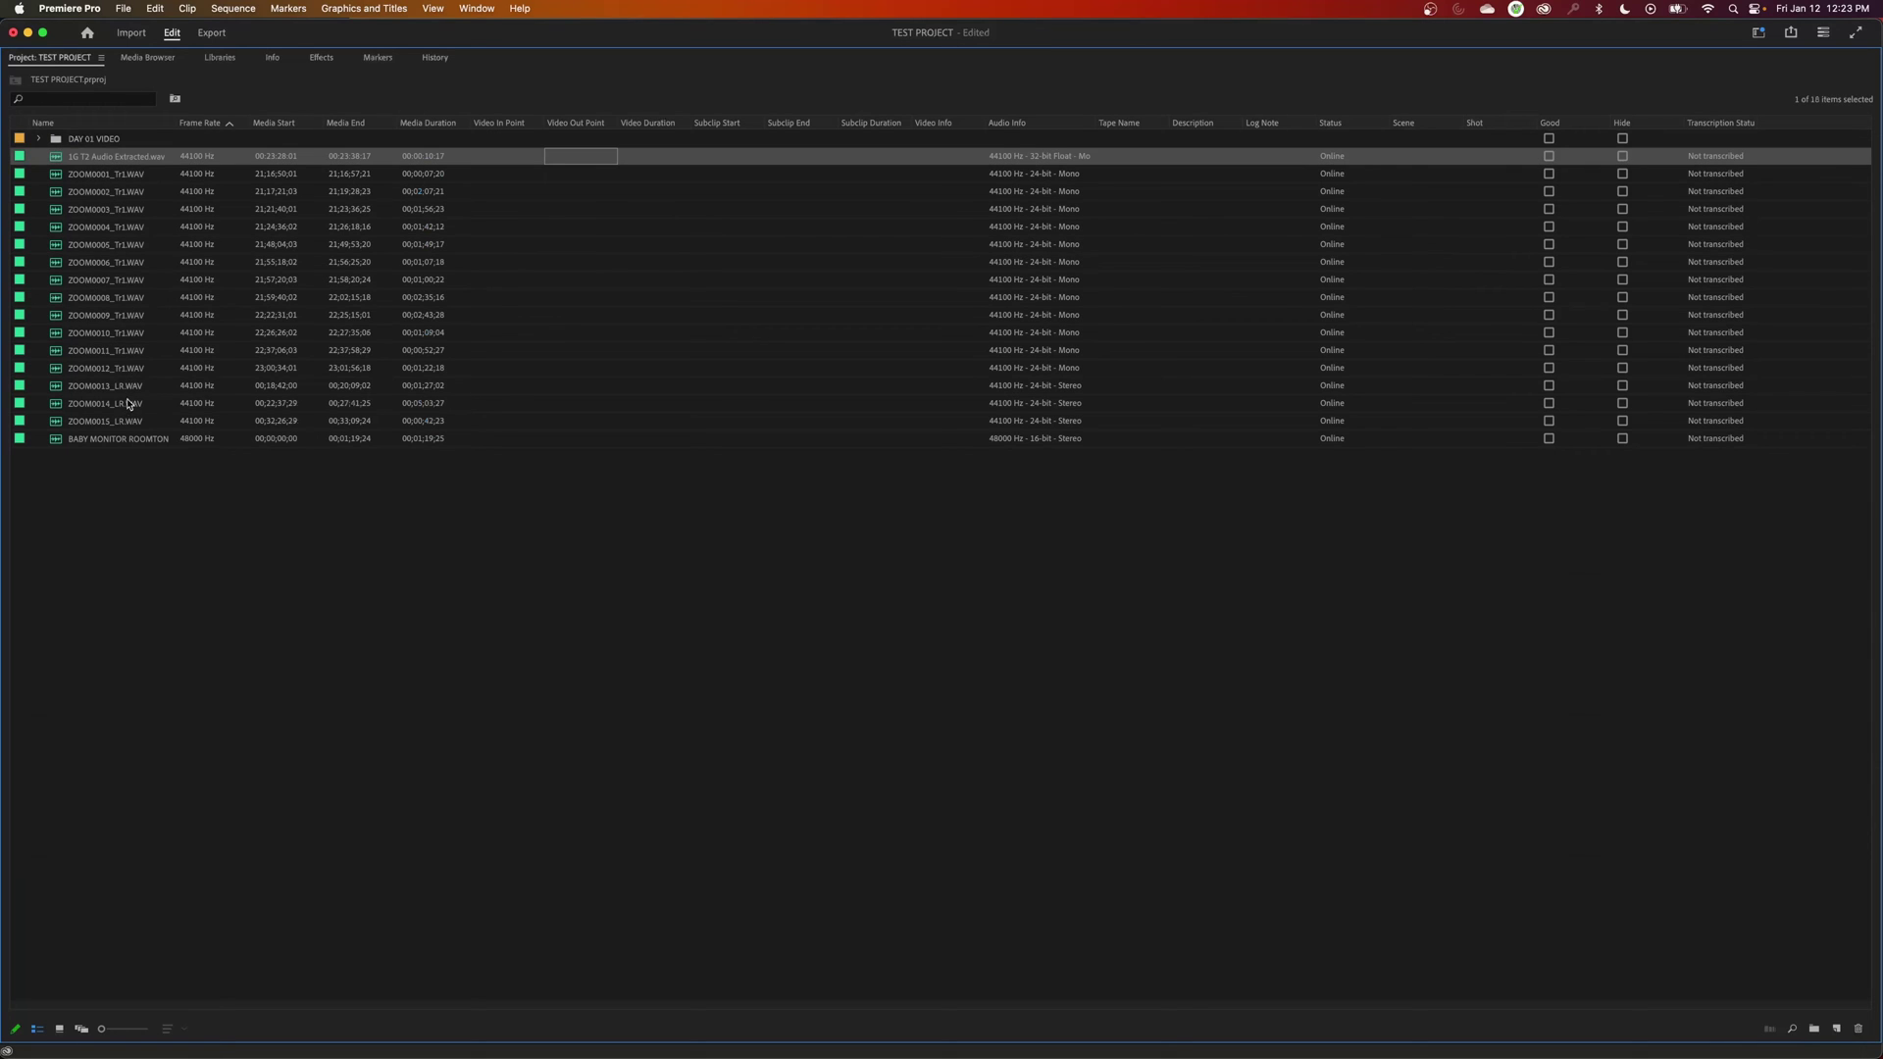
shift+click(115, 442)
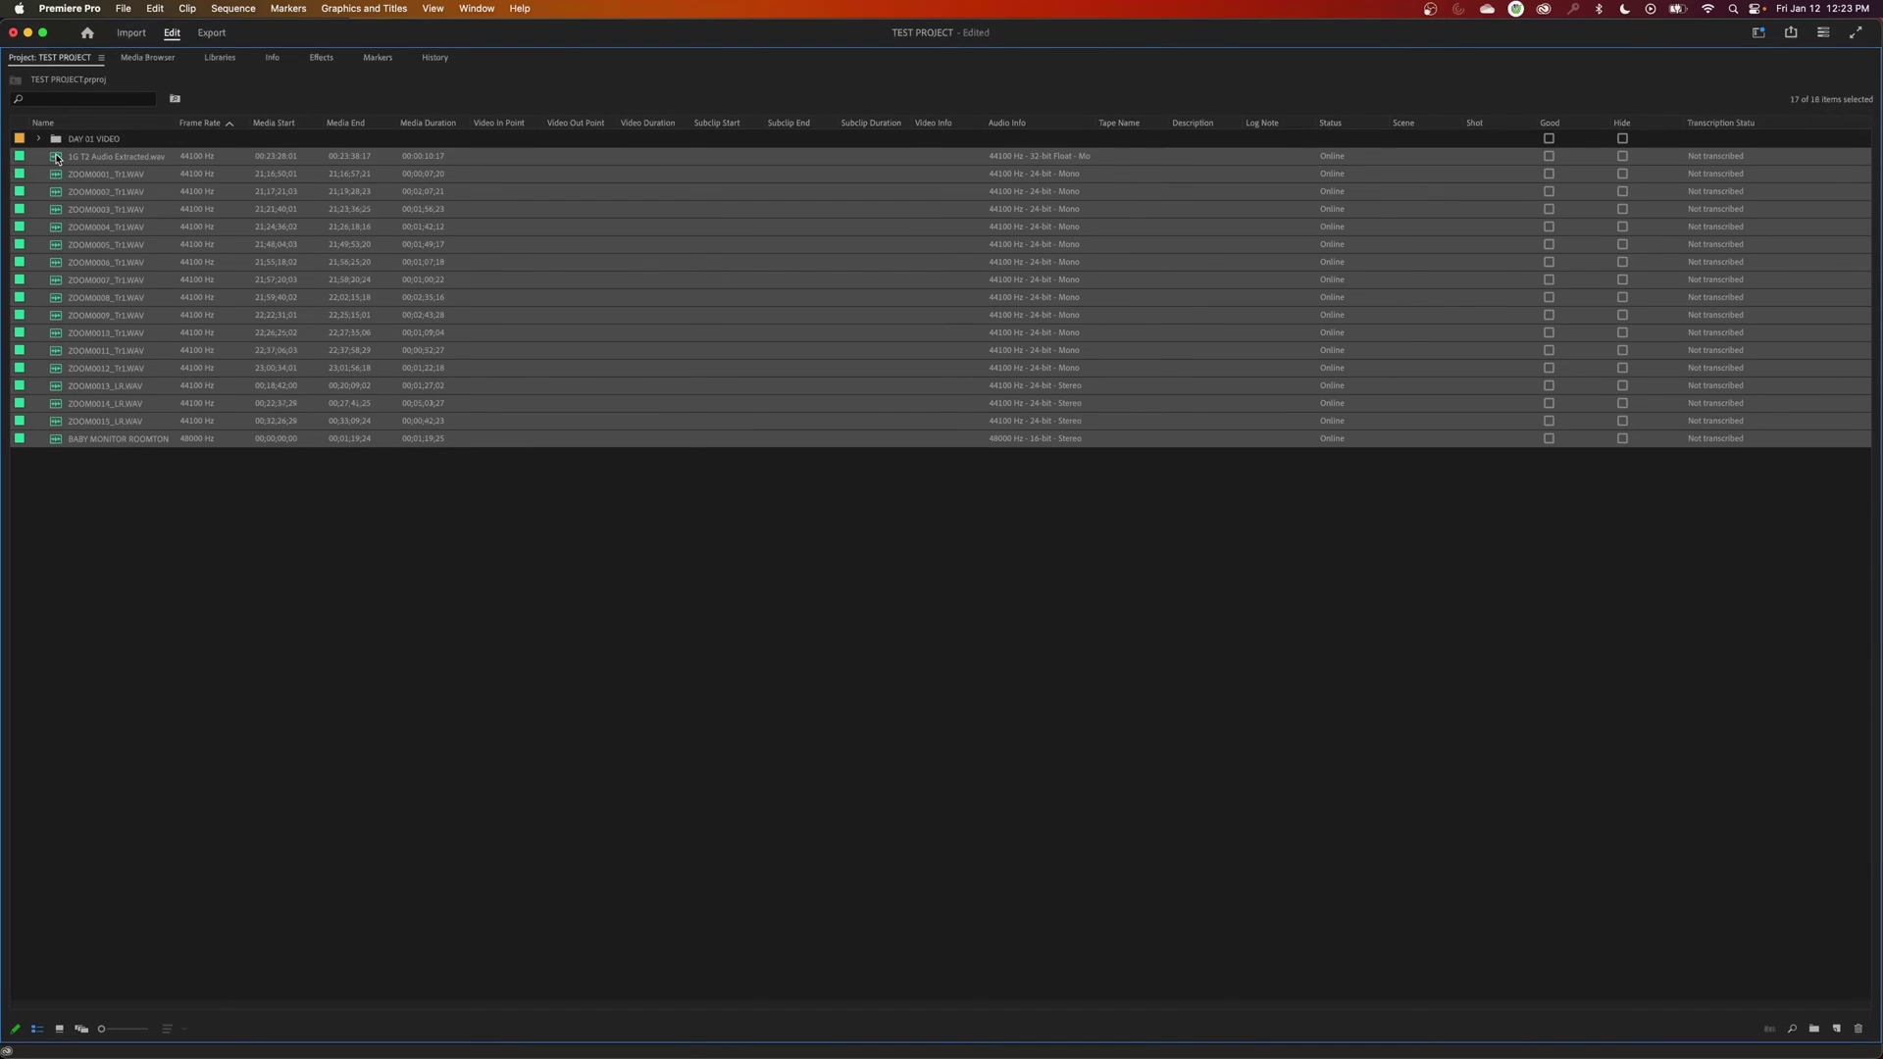
drag(56, 159, 1814, 1029)
text(DA)
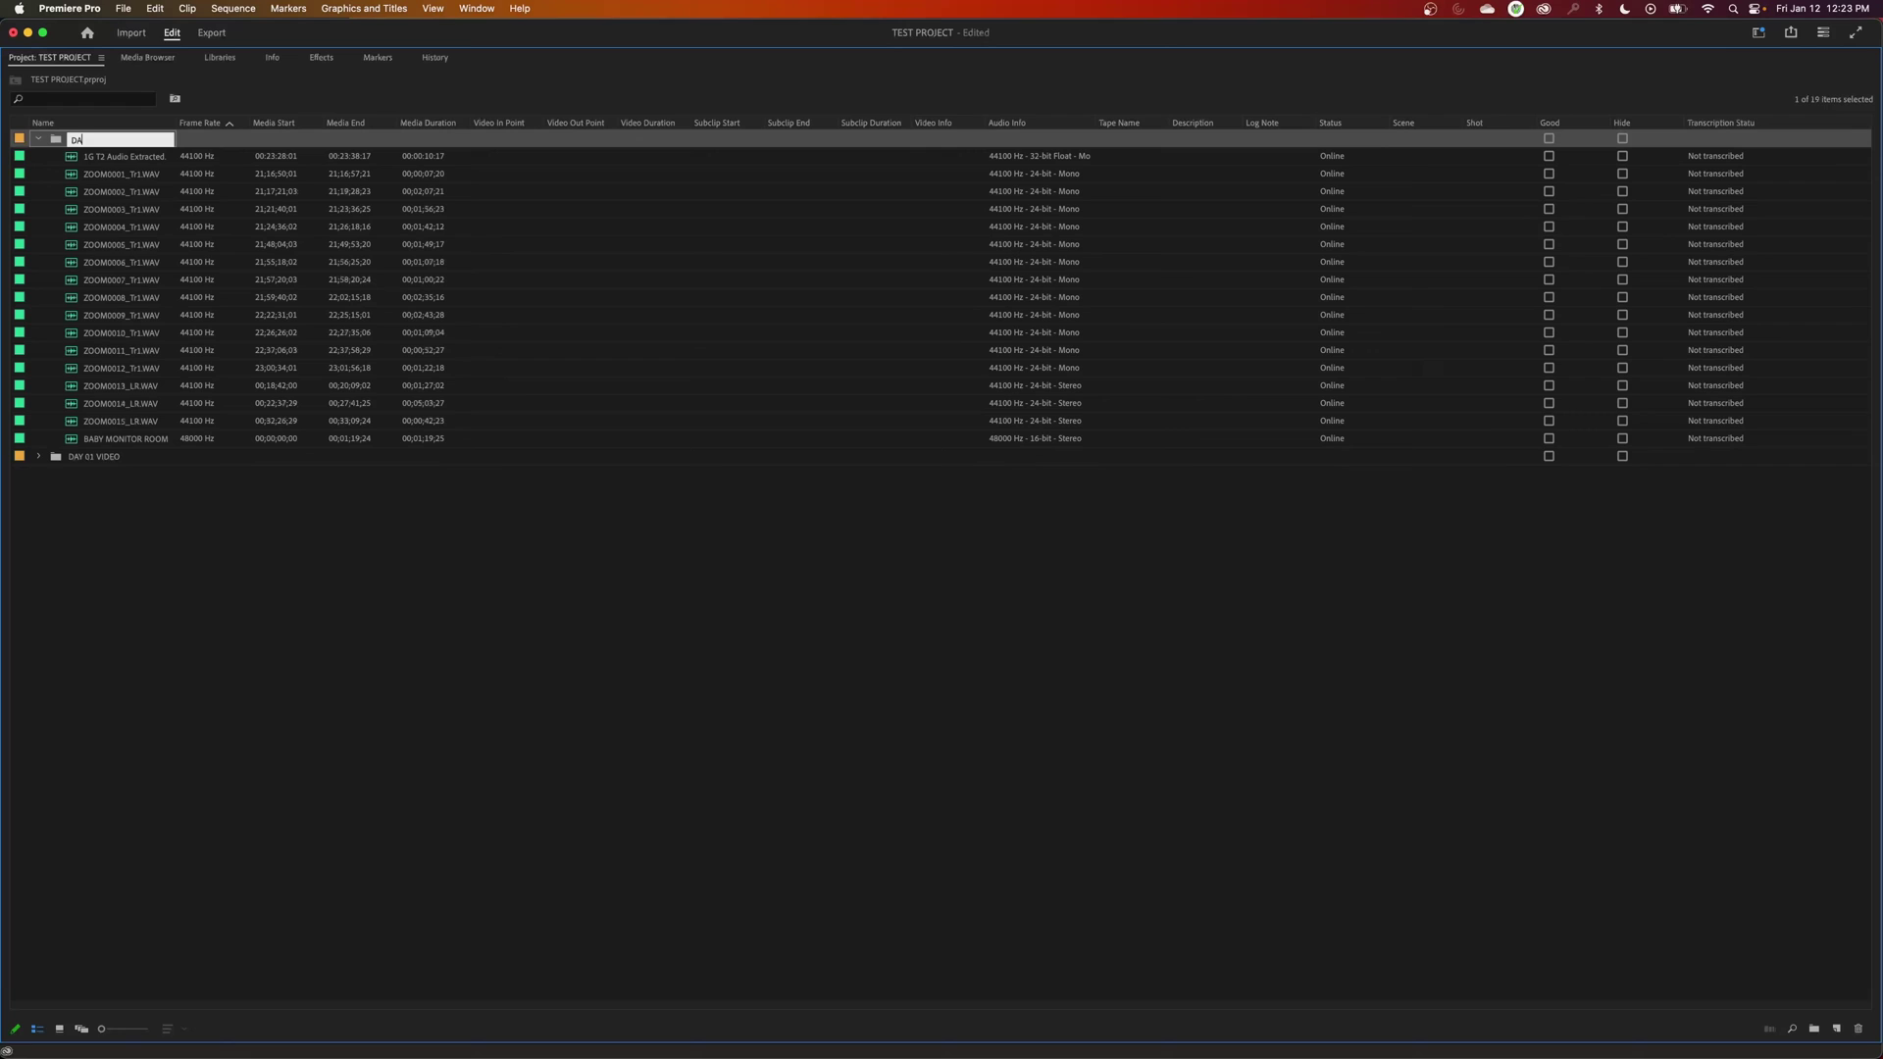
text(Y 01 AUDIO)
key(Tab)
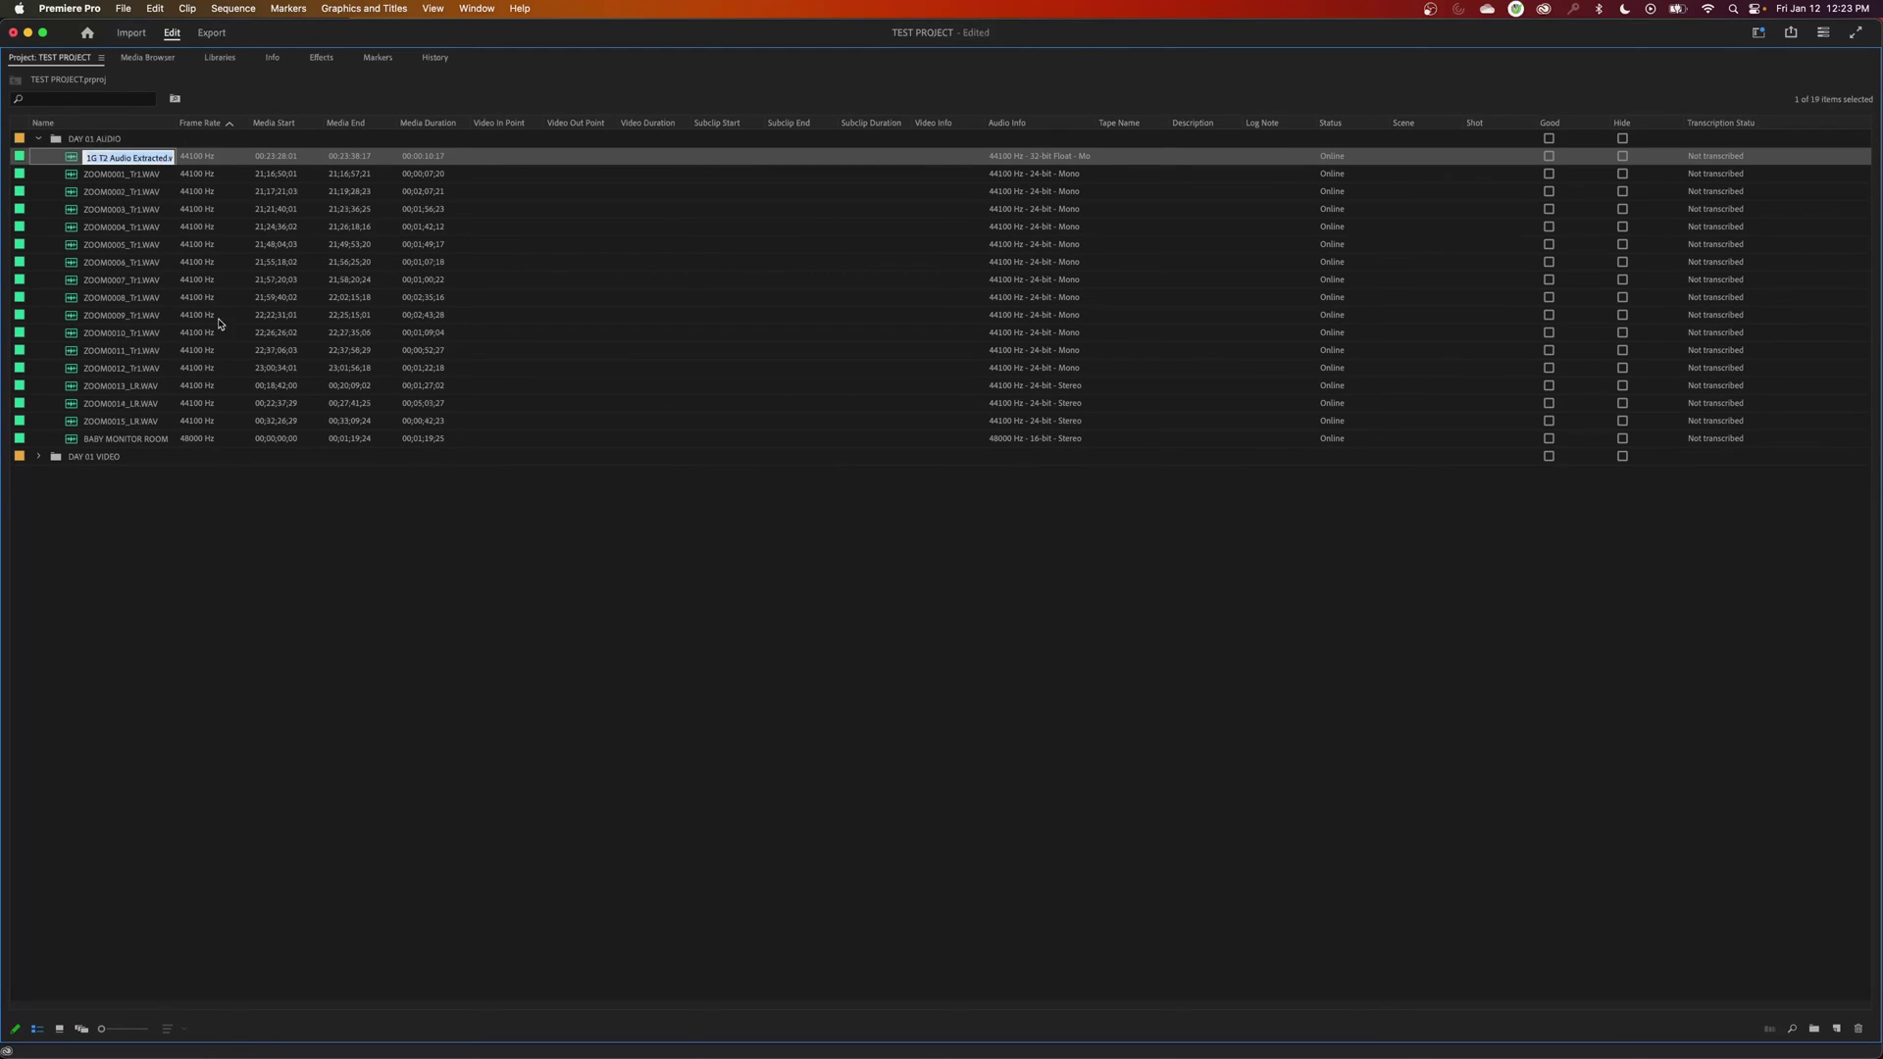
Check the contents of both DAY 01 bins, collapse them, and restore the full workspace.
click(38, 140)
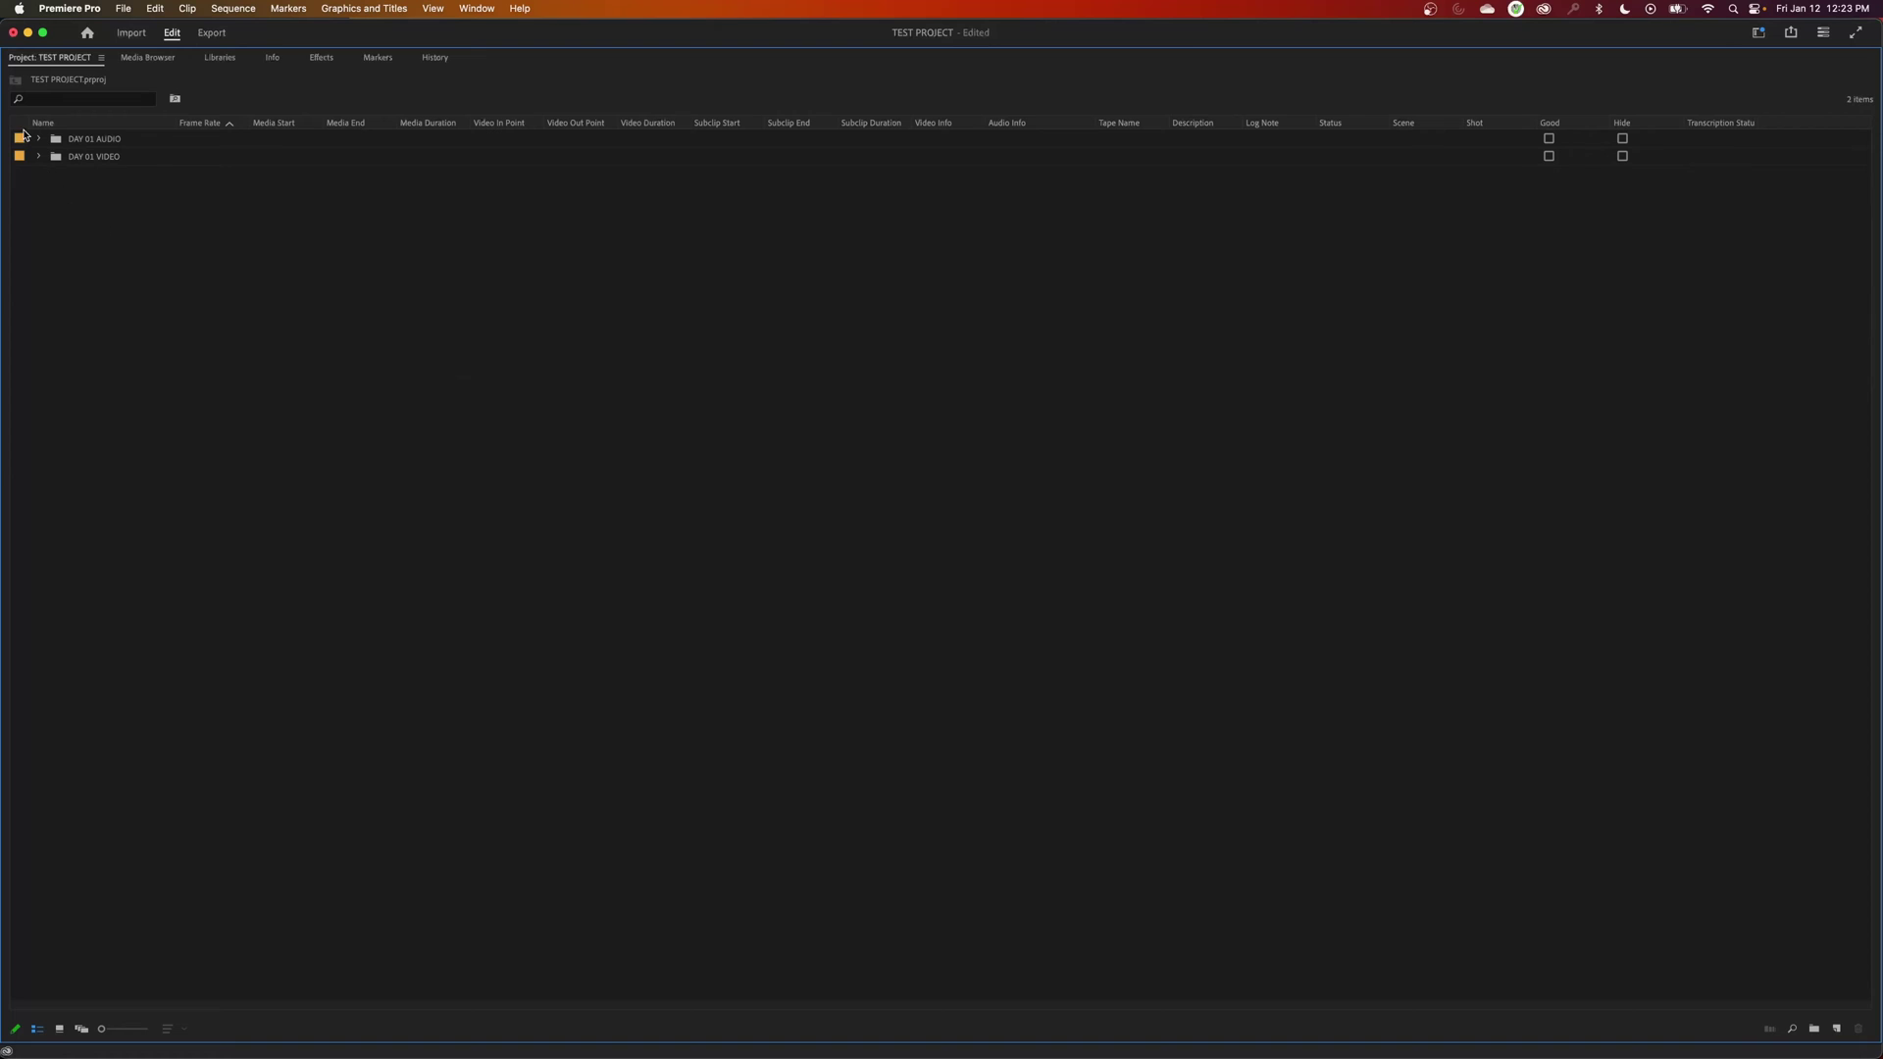
click(38, 139)
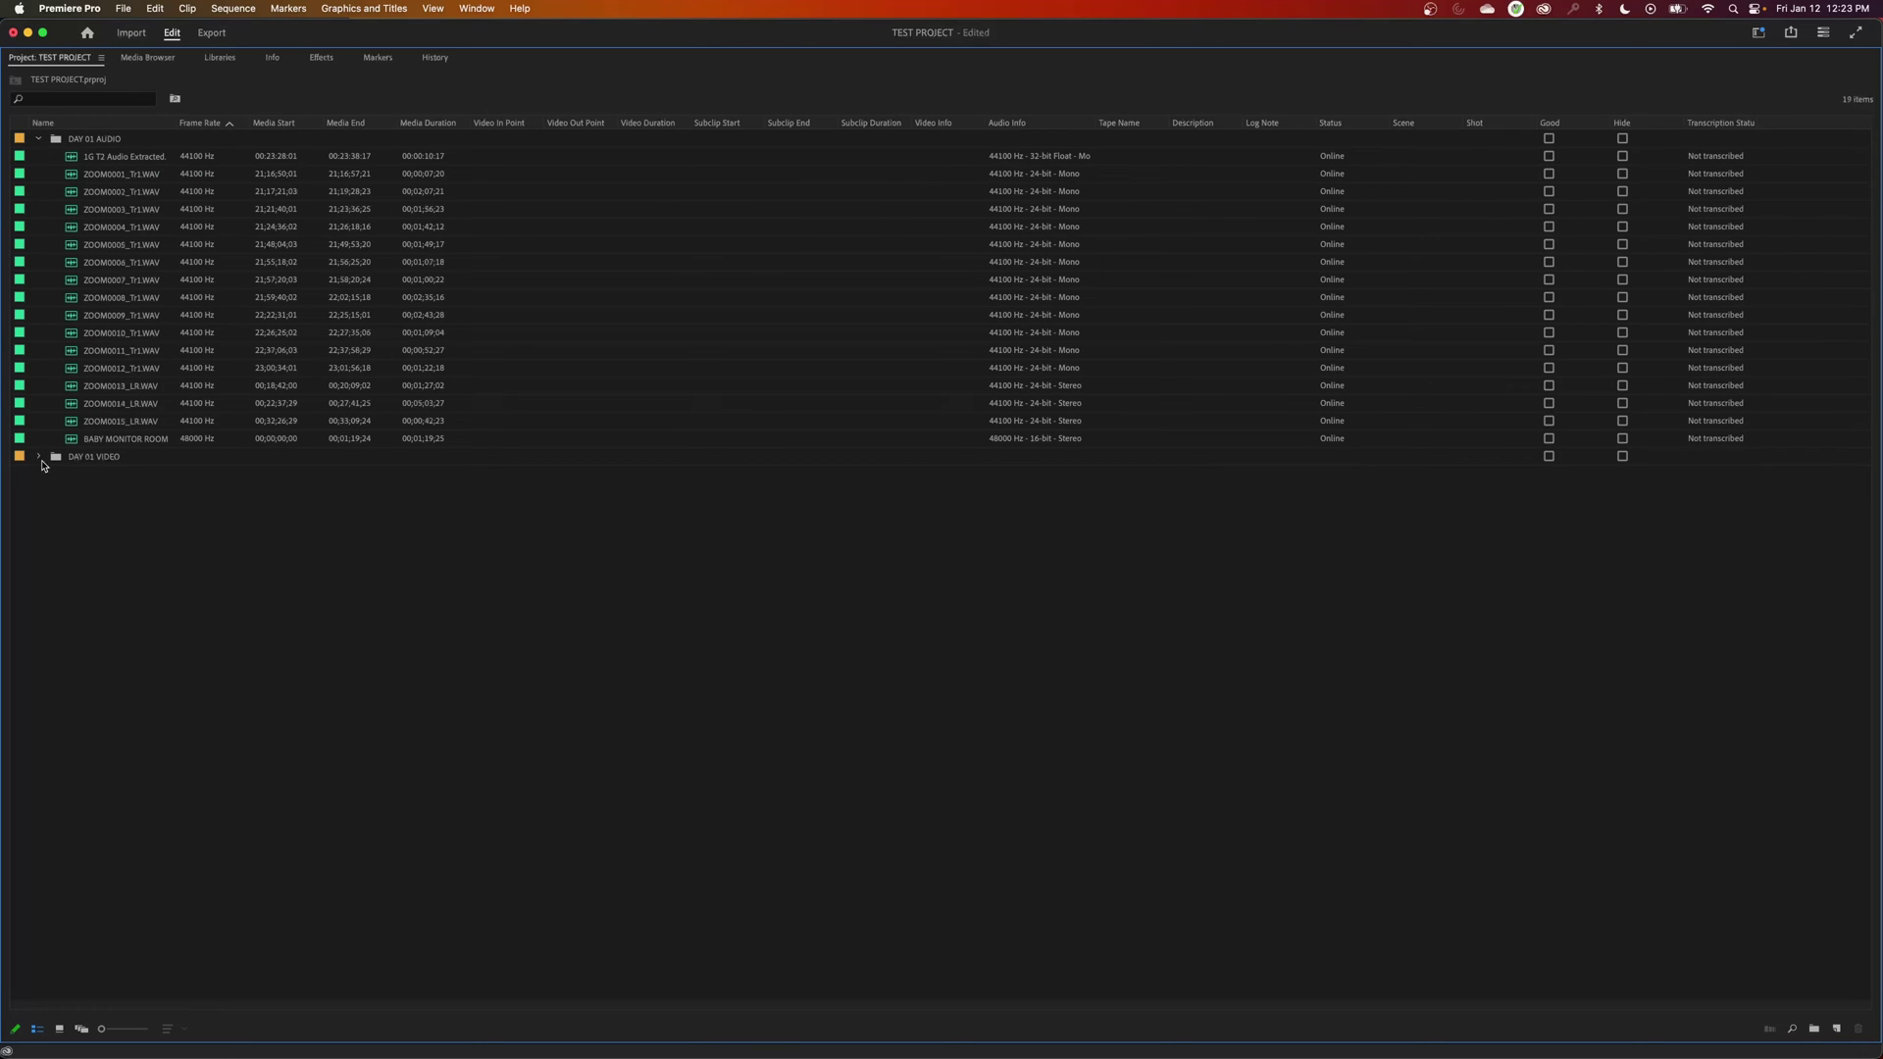
click(38, 458)
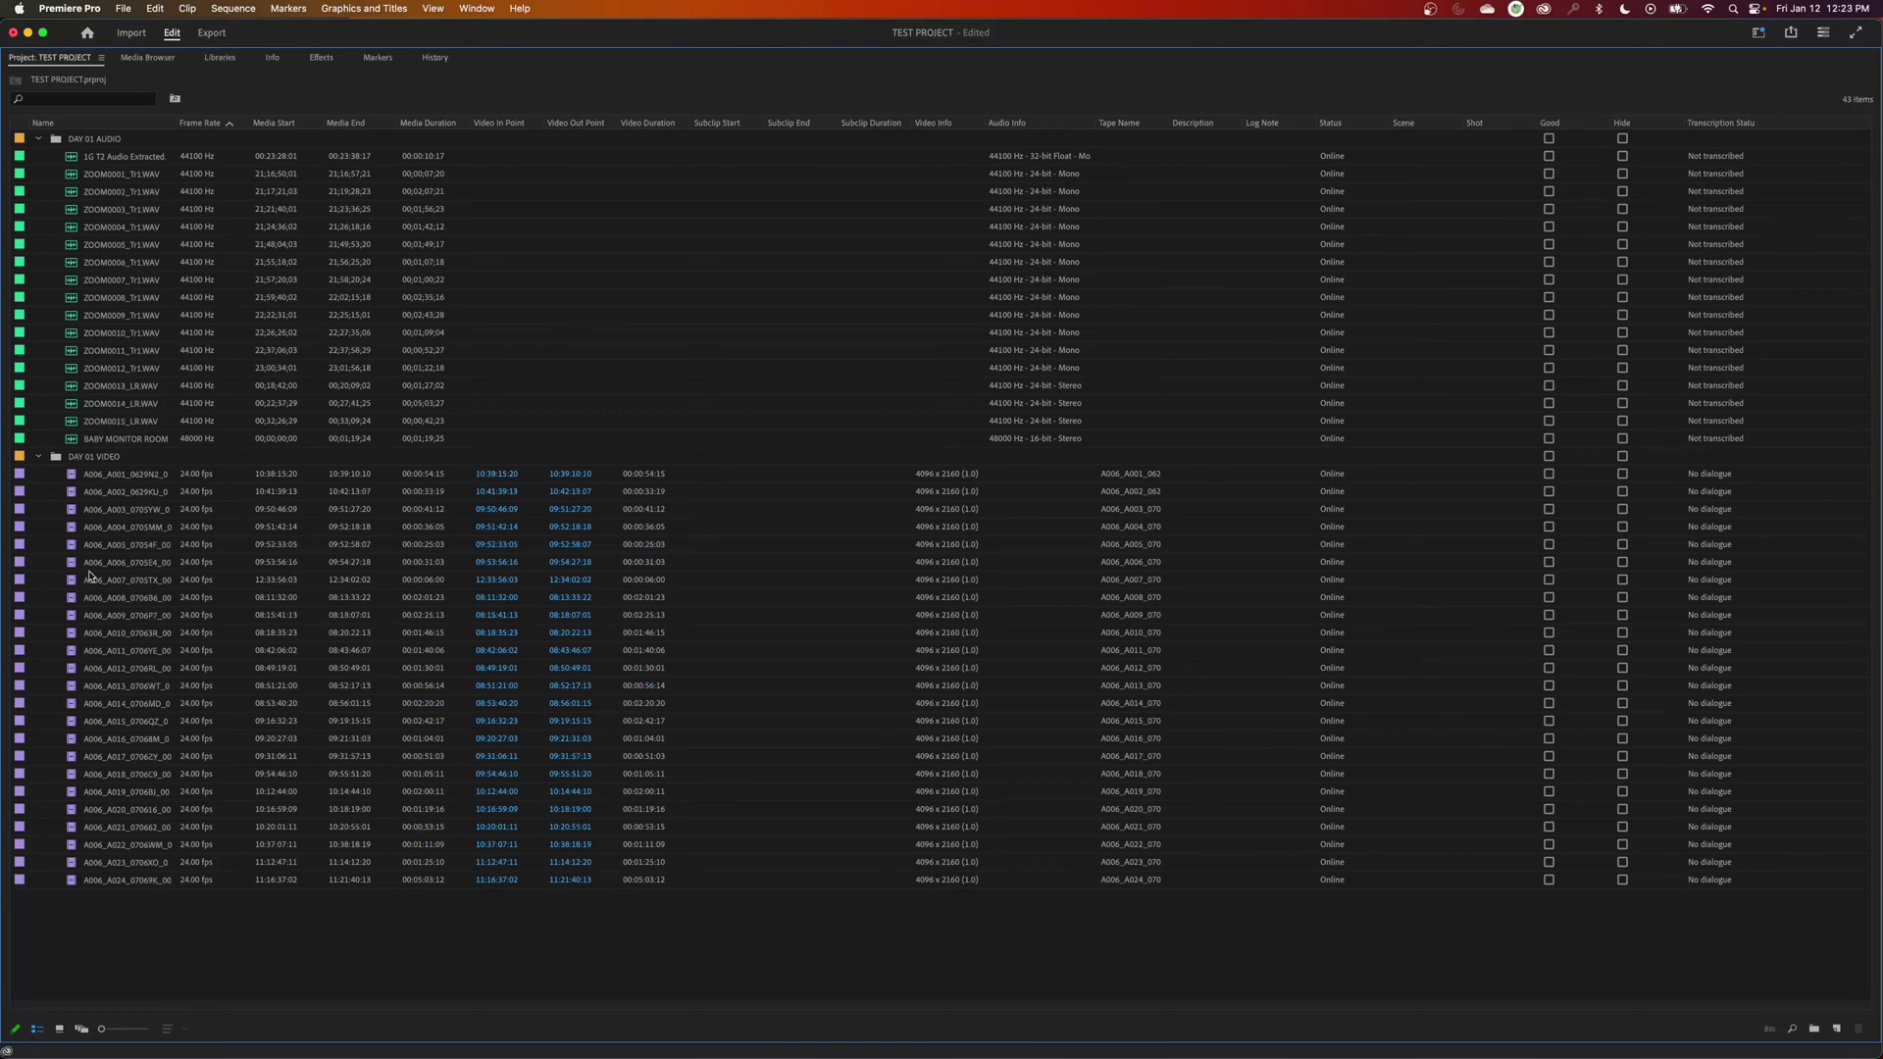
click(38, 458)
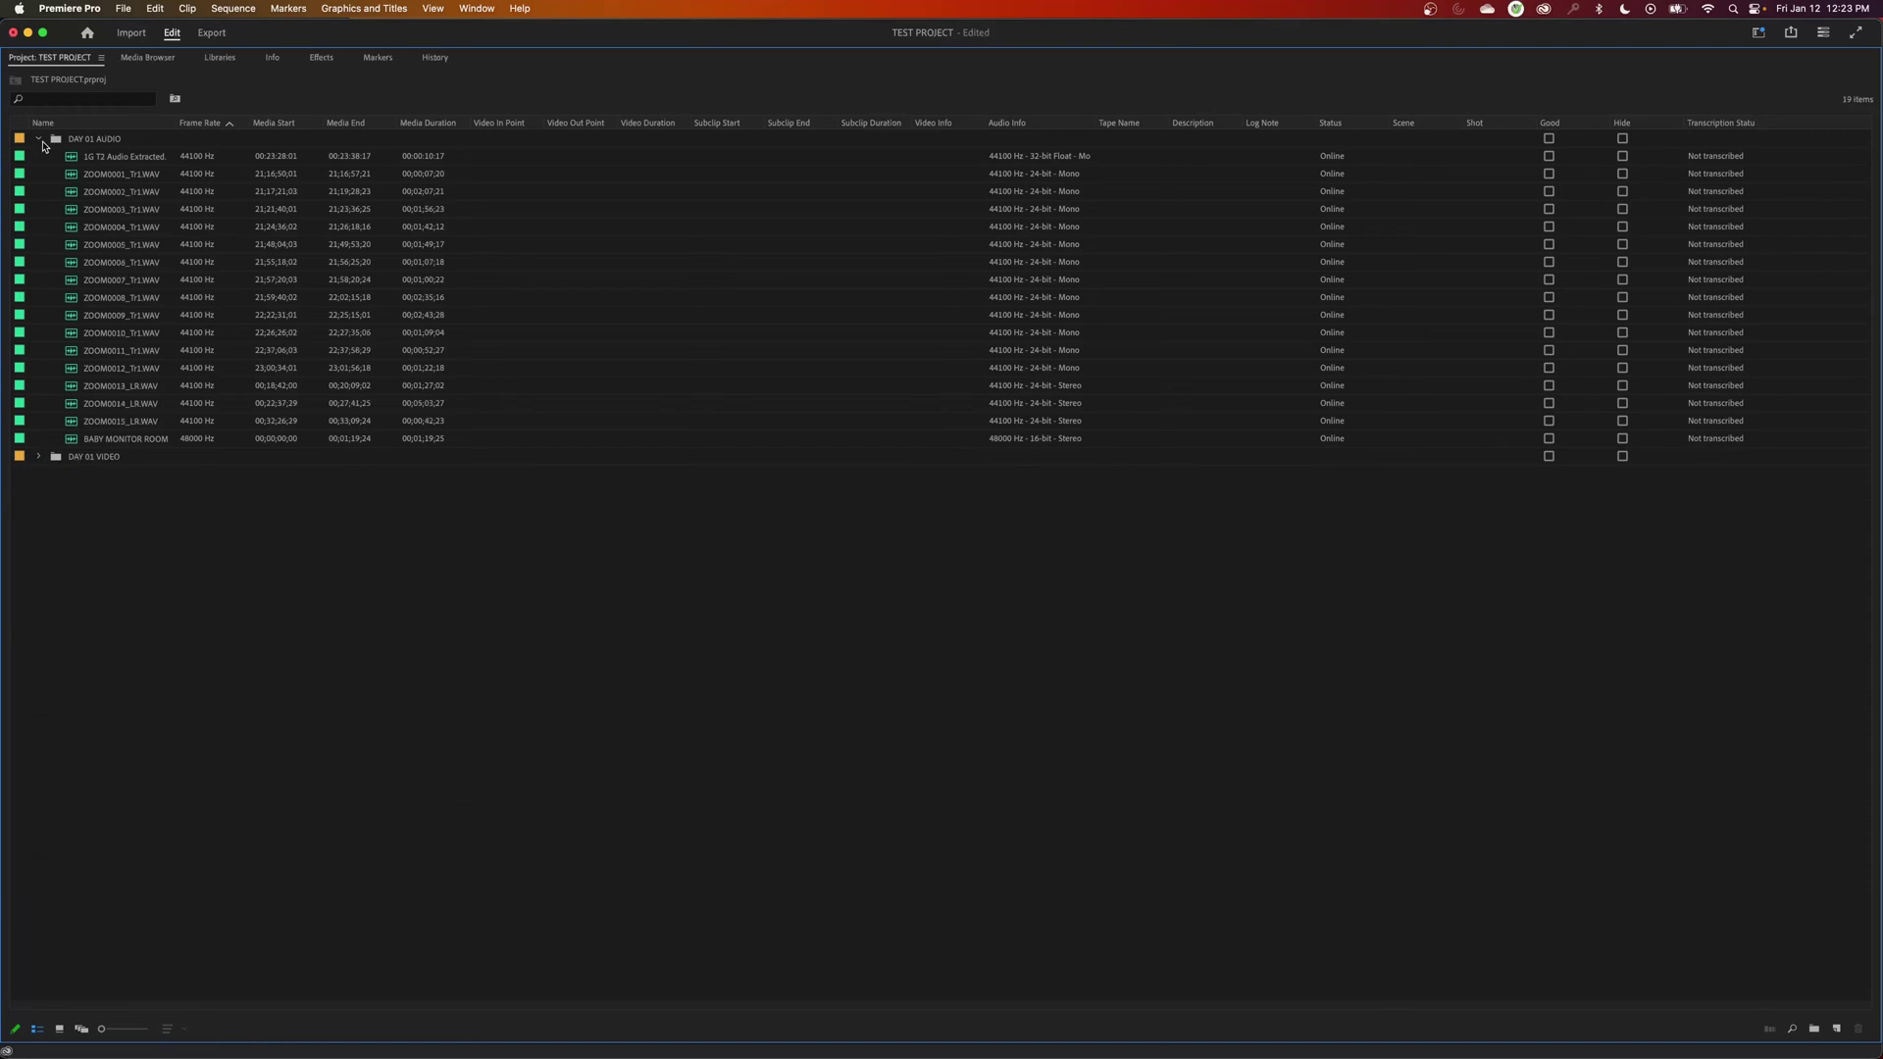
click(39, 140)
key(grave)
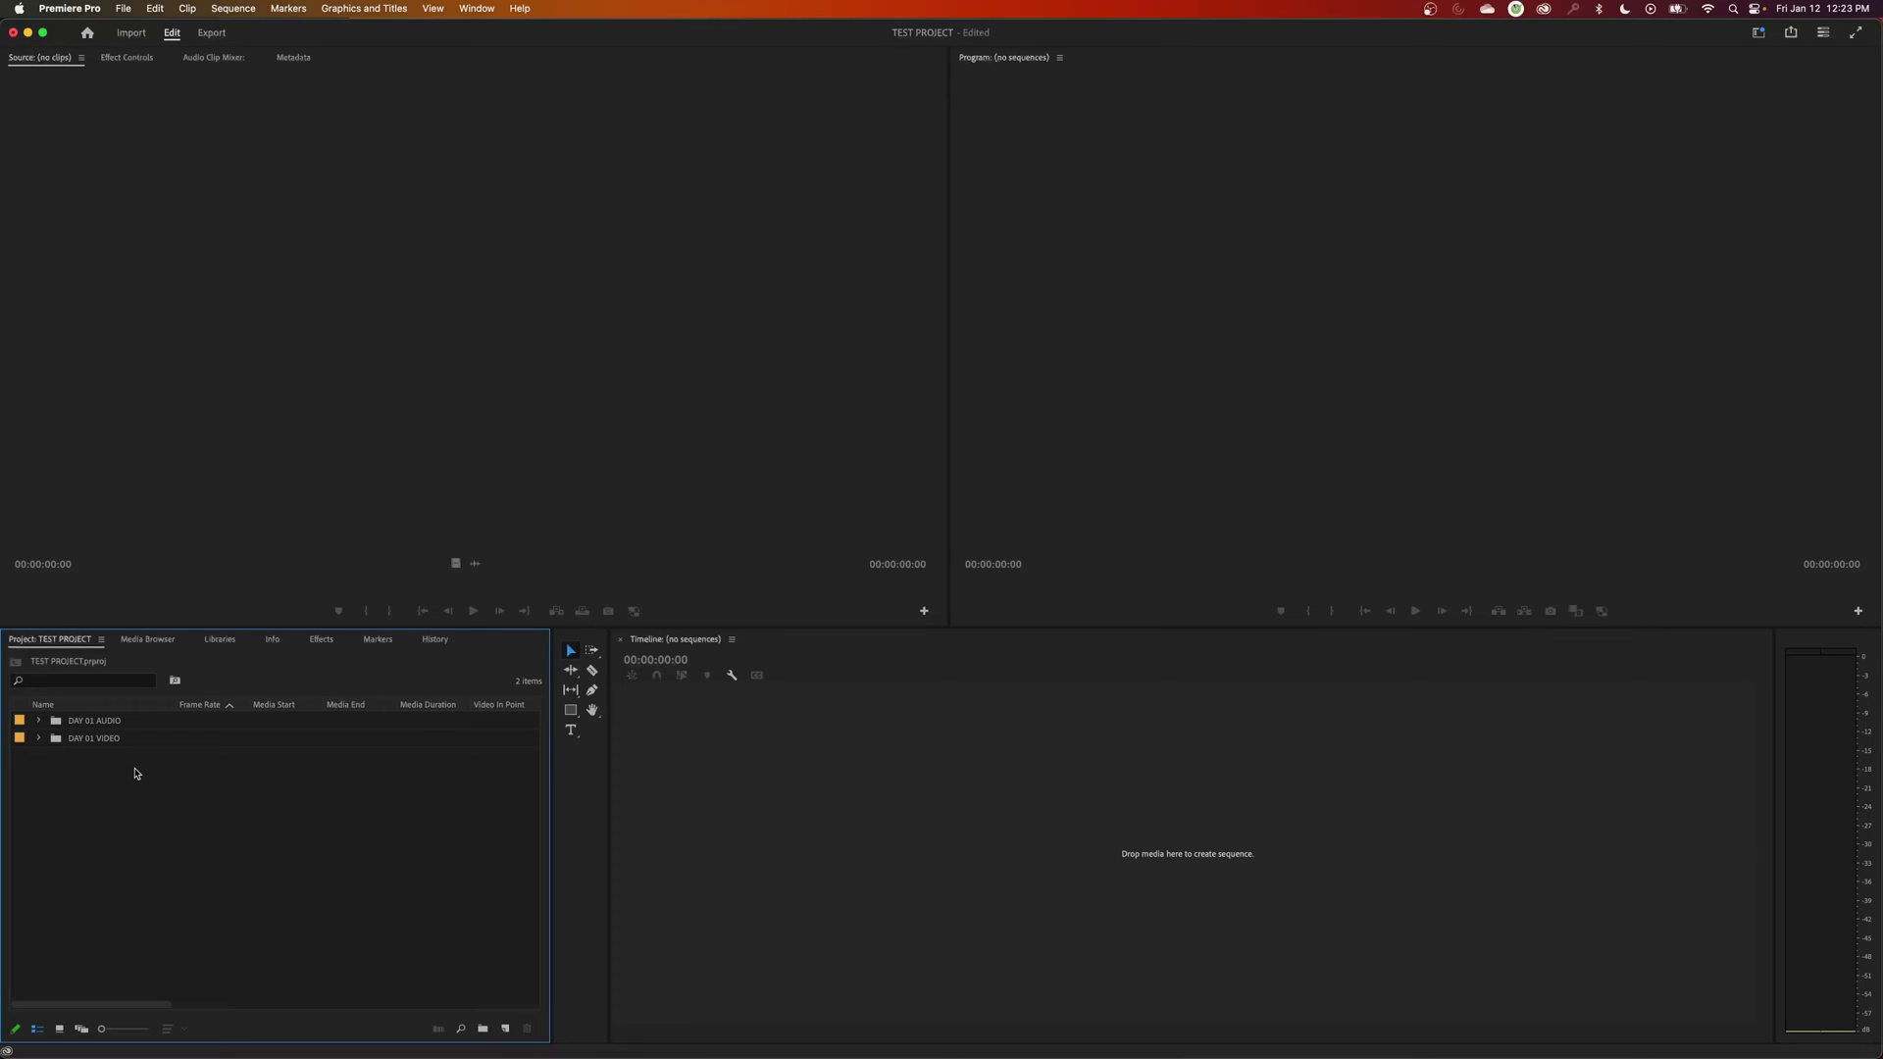
Delete both old day bins from the project.
drag(182, 785, 40, 709)
key(BackSpace)
click(124, 9)
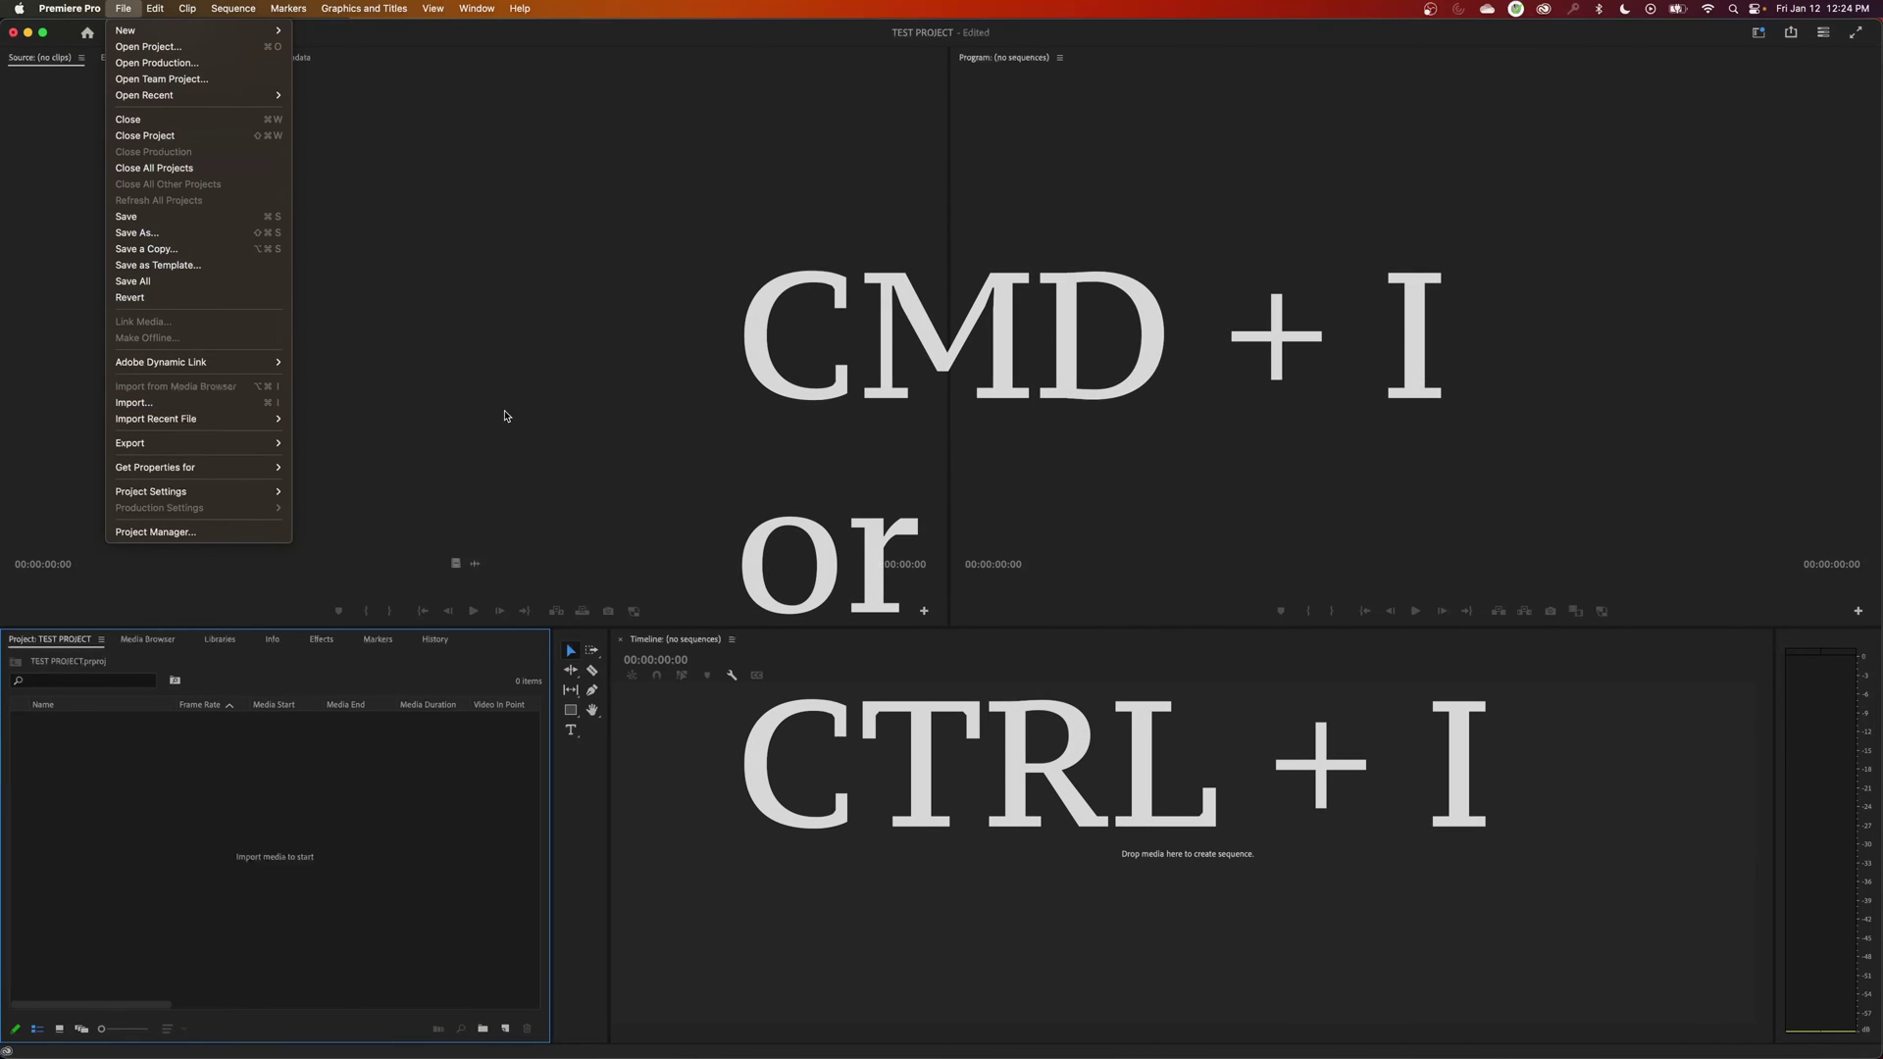
click(652, 425)
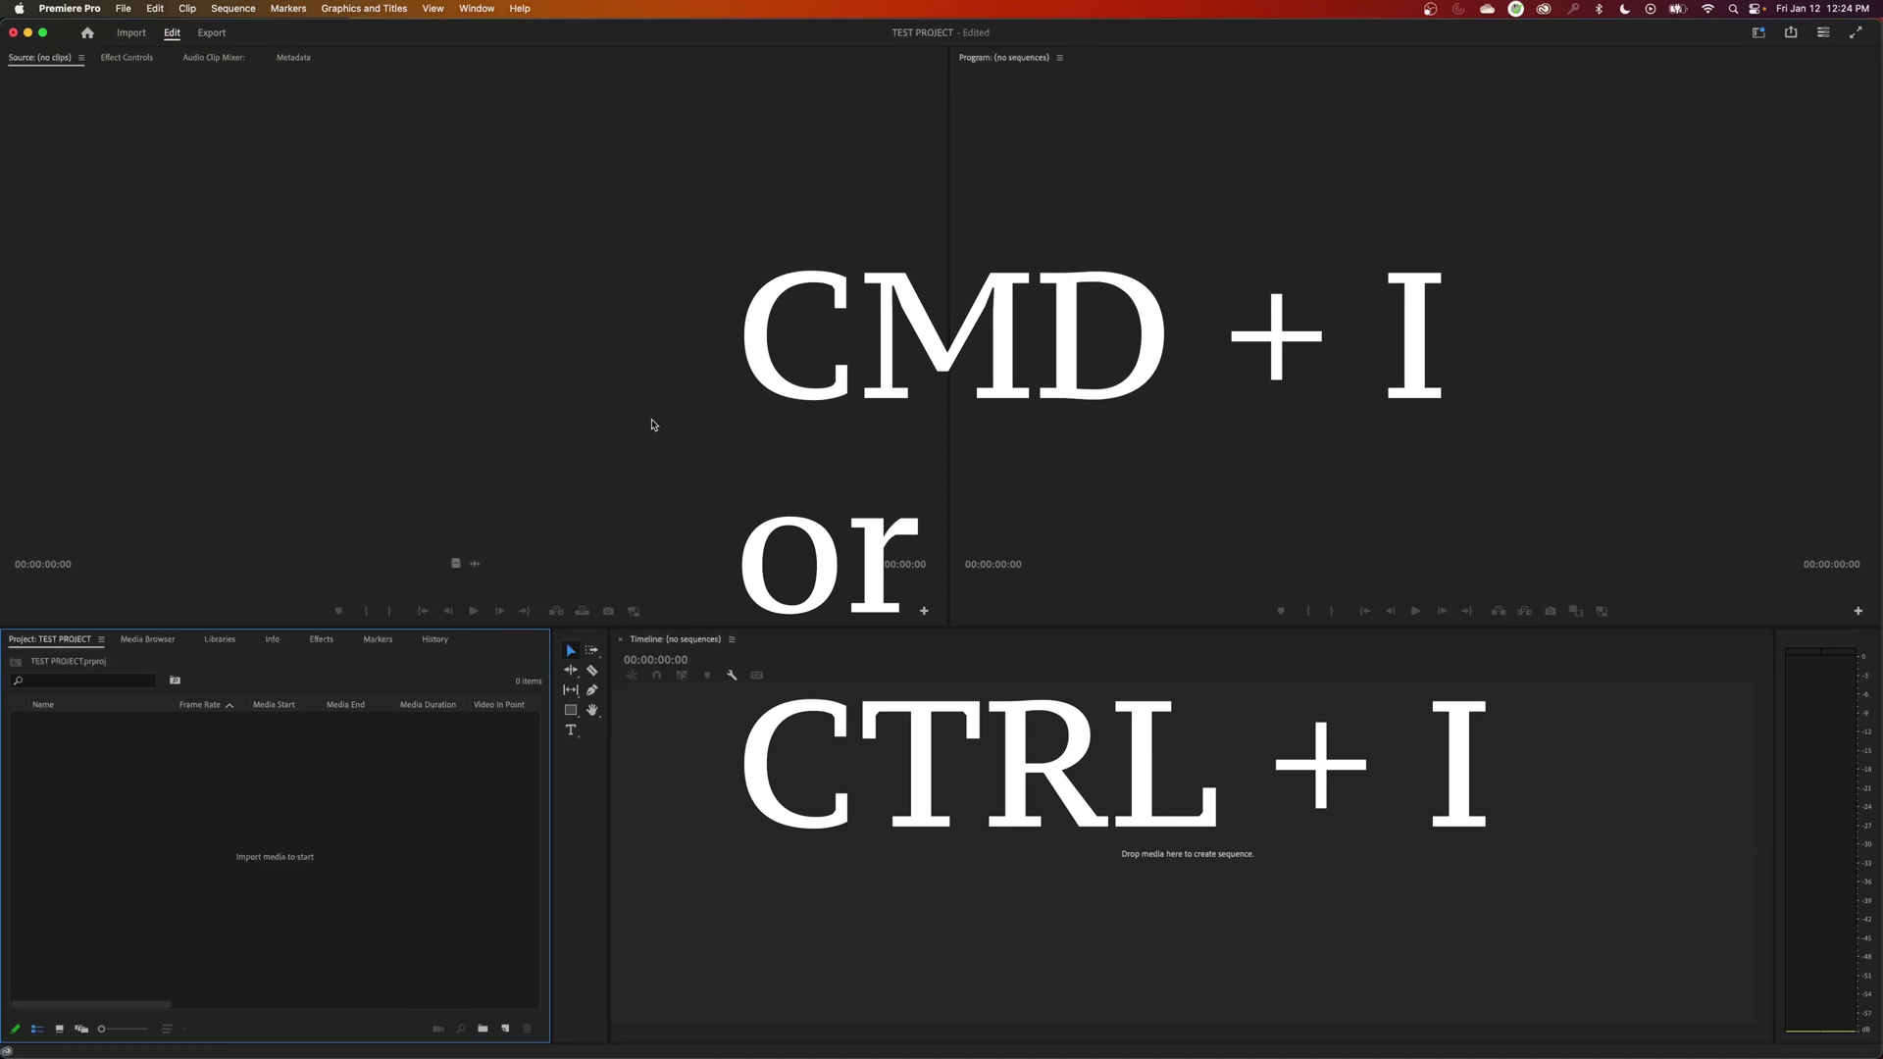
Import the 2023_07_06_FOOTAGE folder with Cmd+I and dismiss the File Import Failure message.
key(super+i)
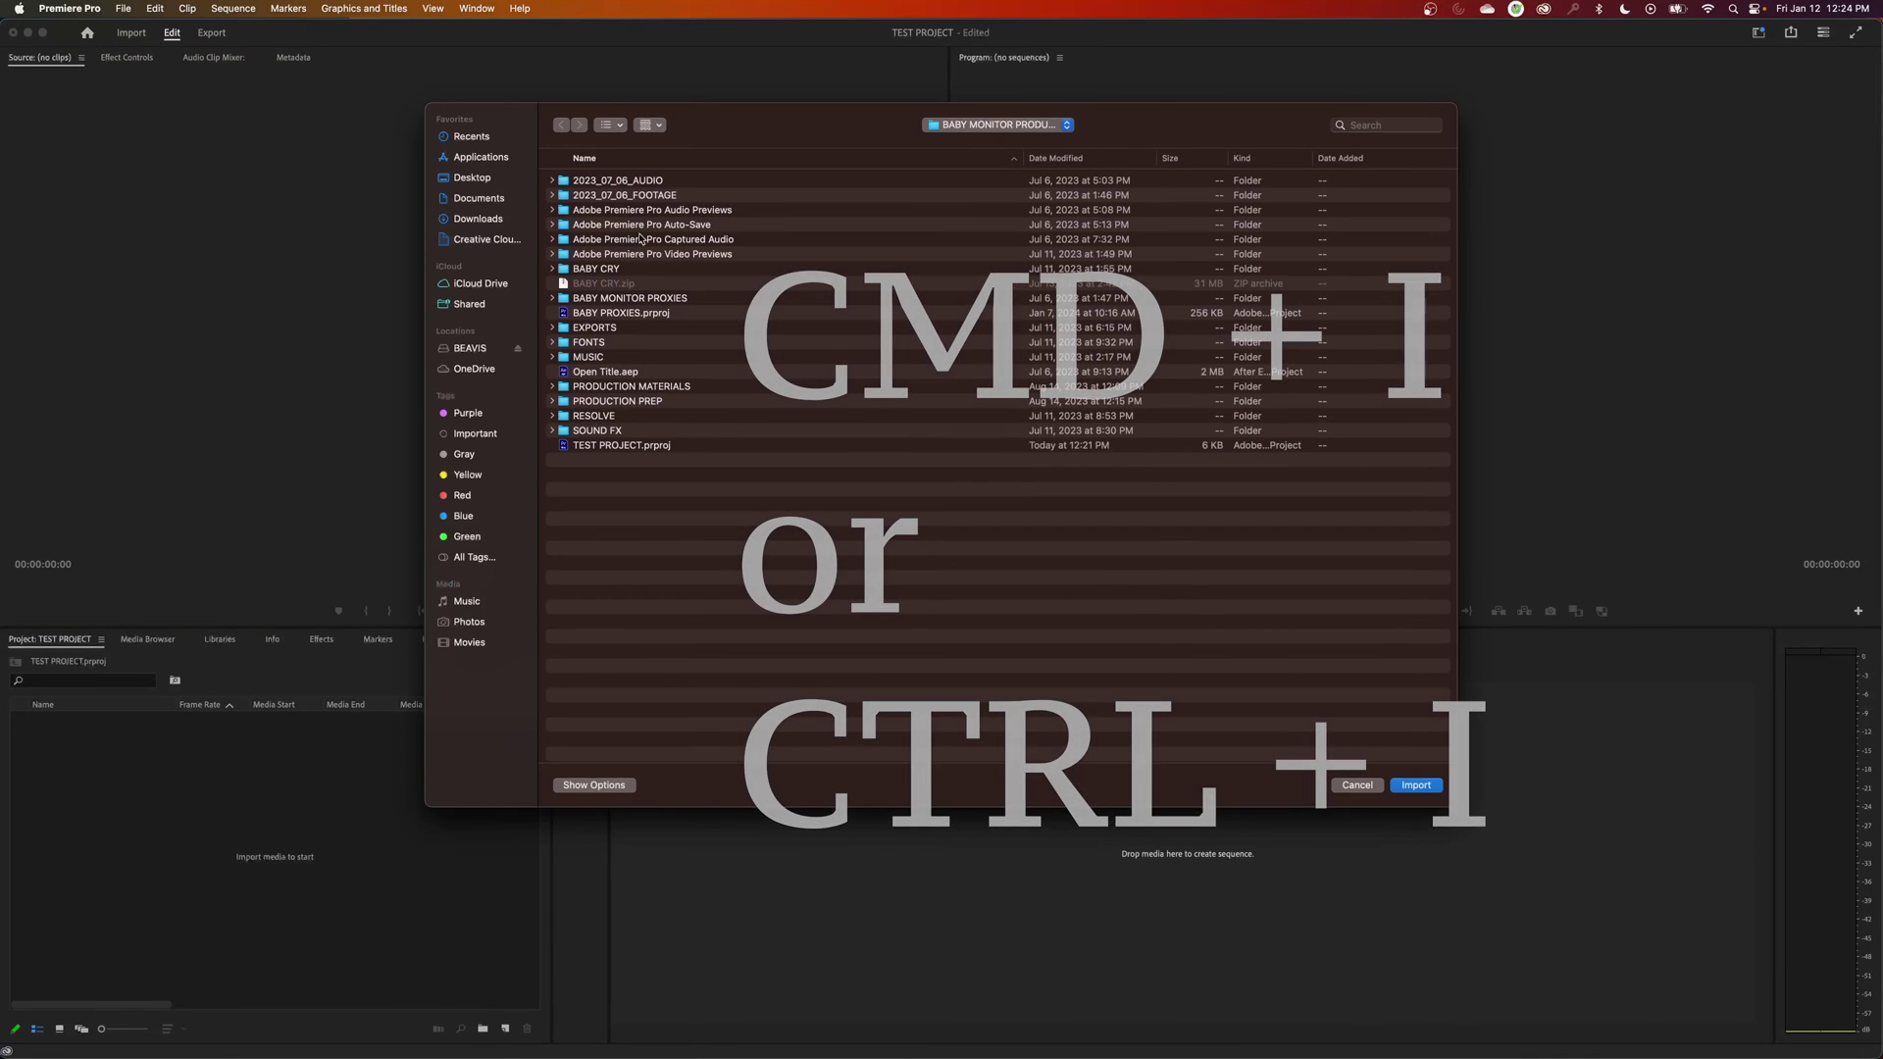
click(610, 197)
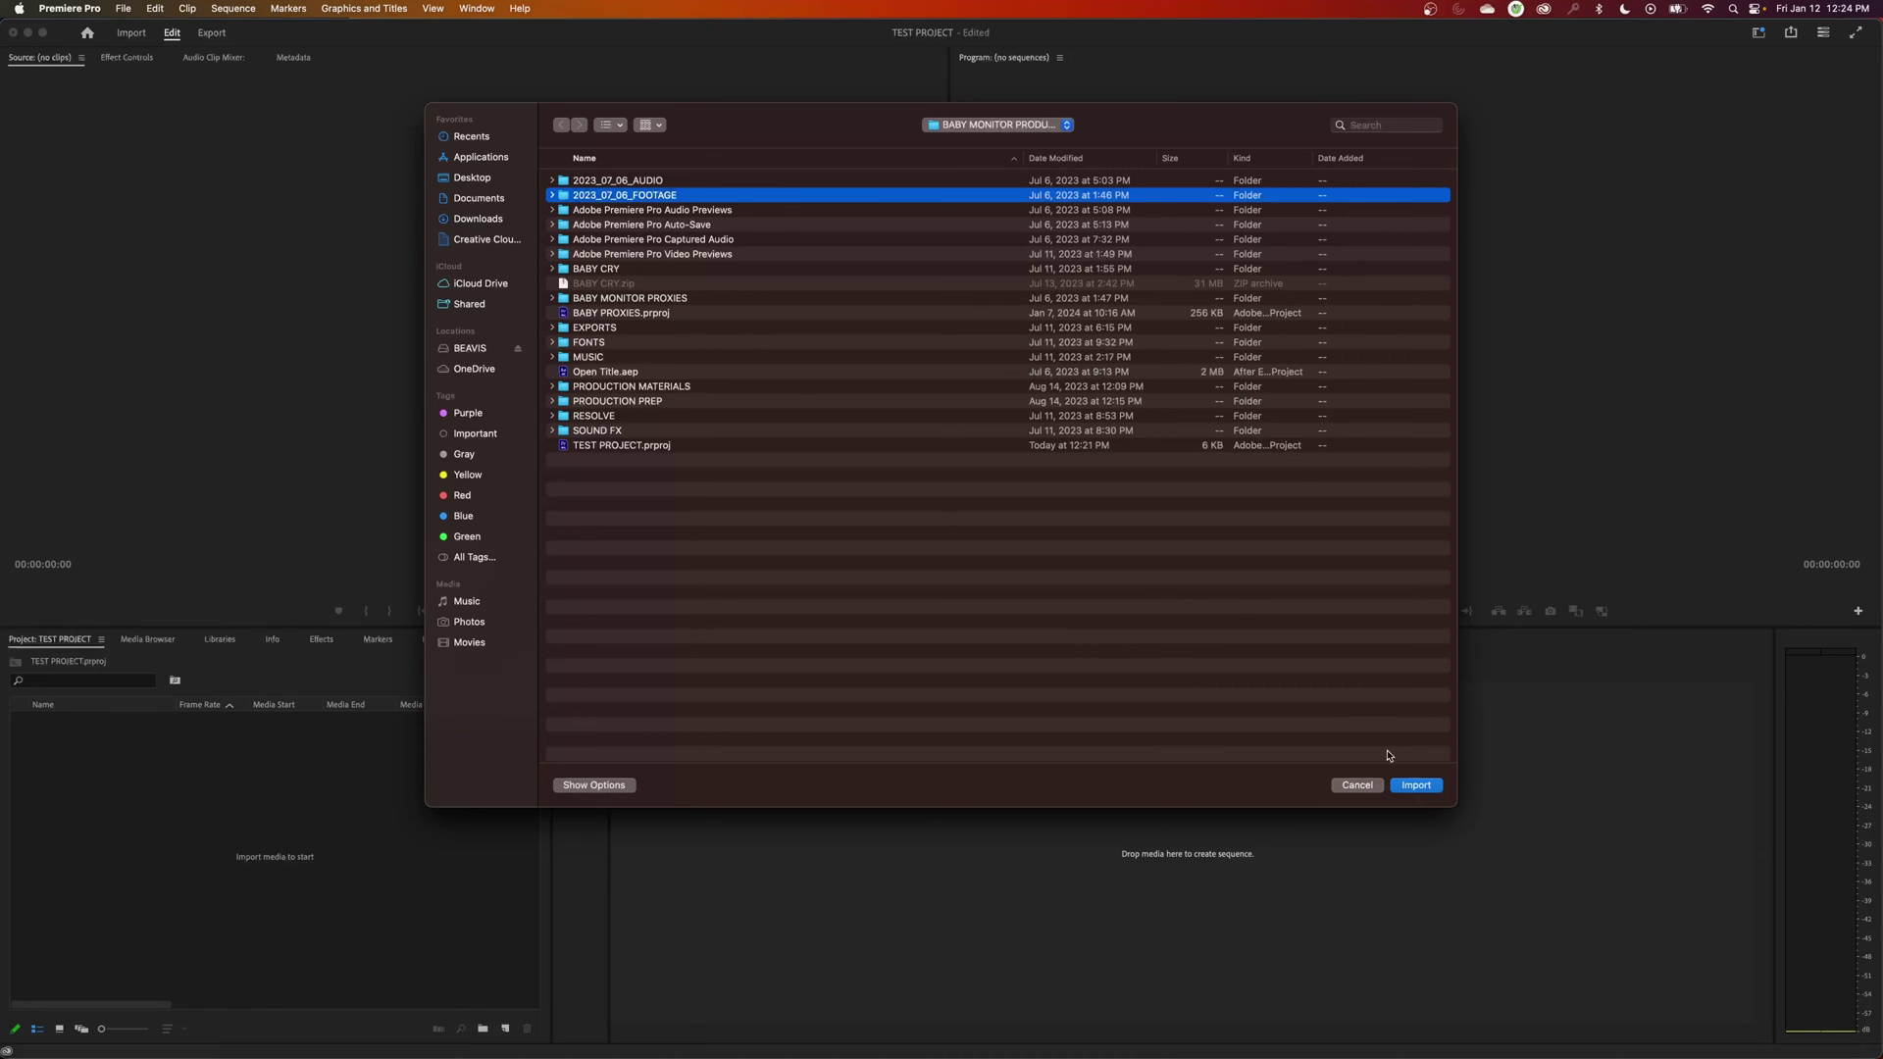
click(1409, 786)
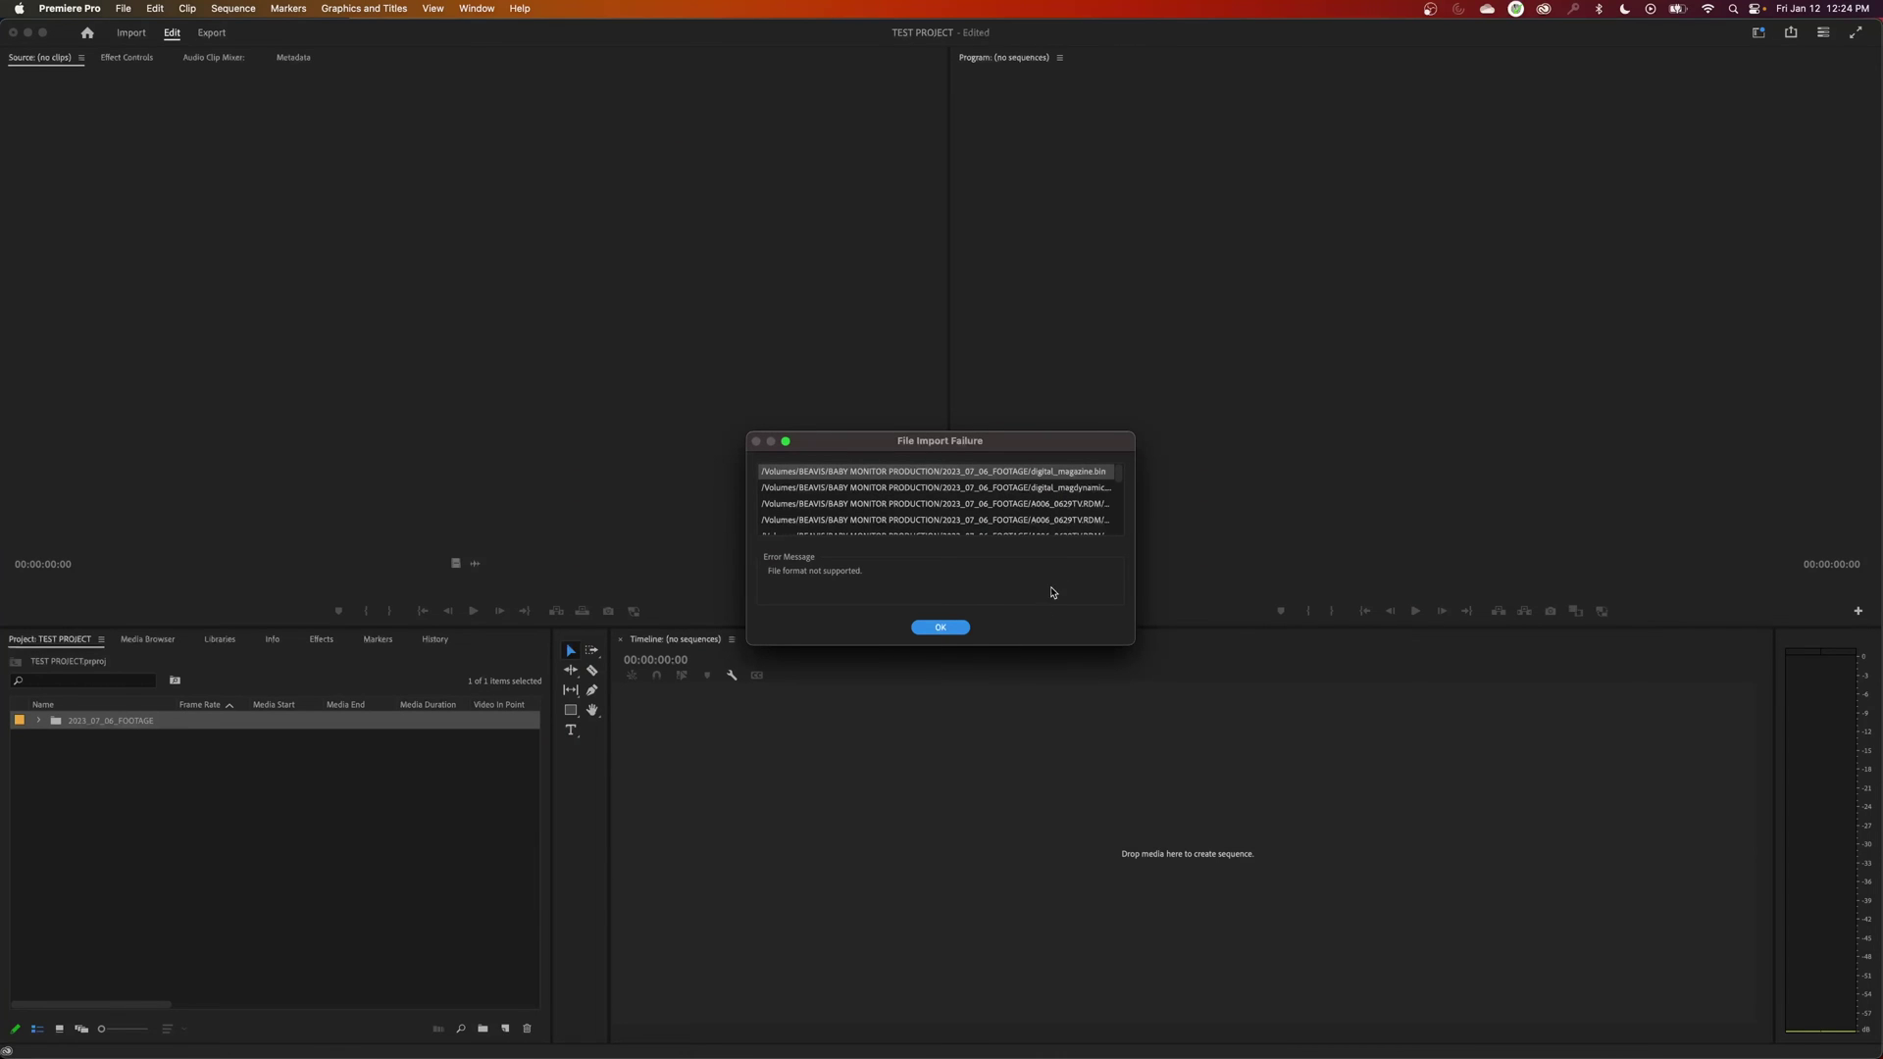
drag(1062, 488, 1063, 522)
click(1072, 477)
click(1071, 493)
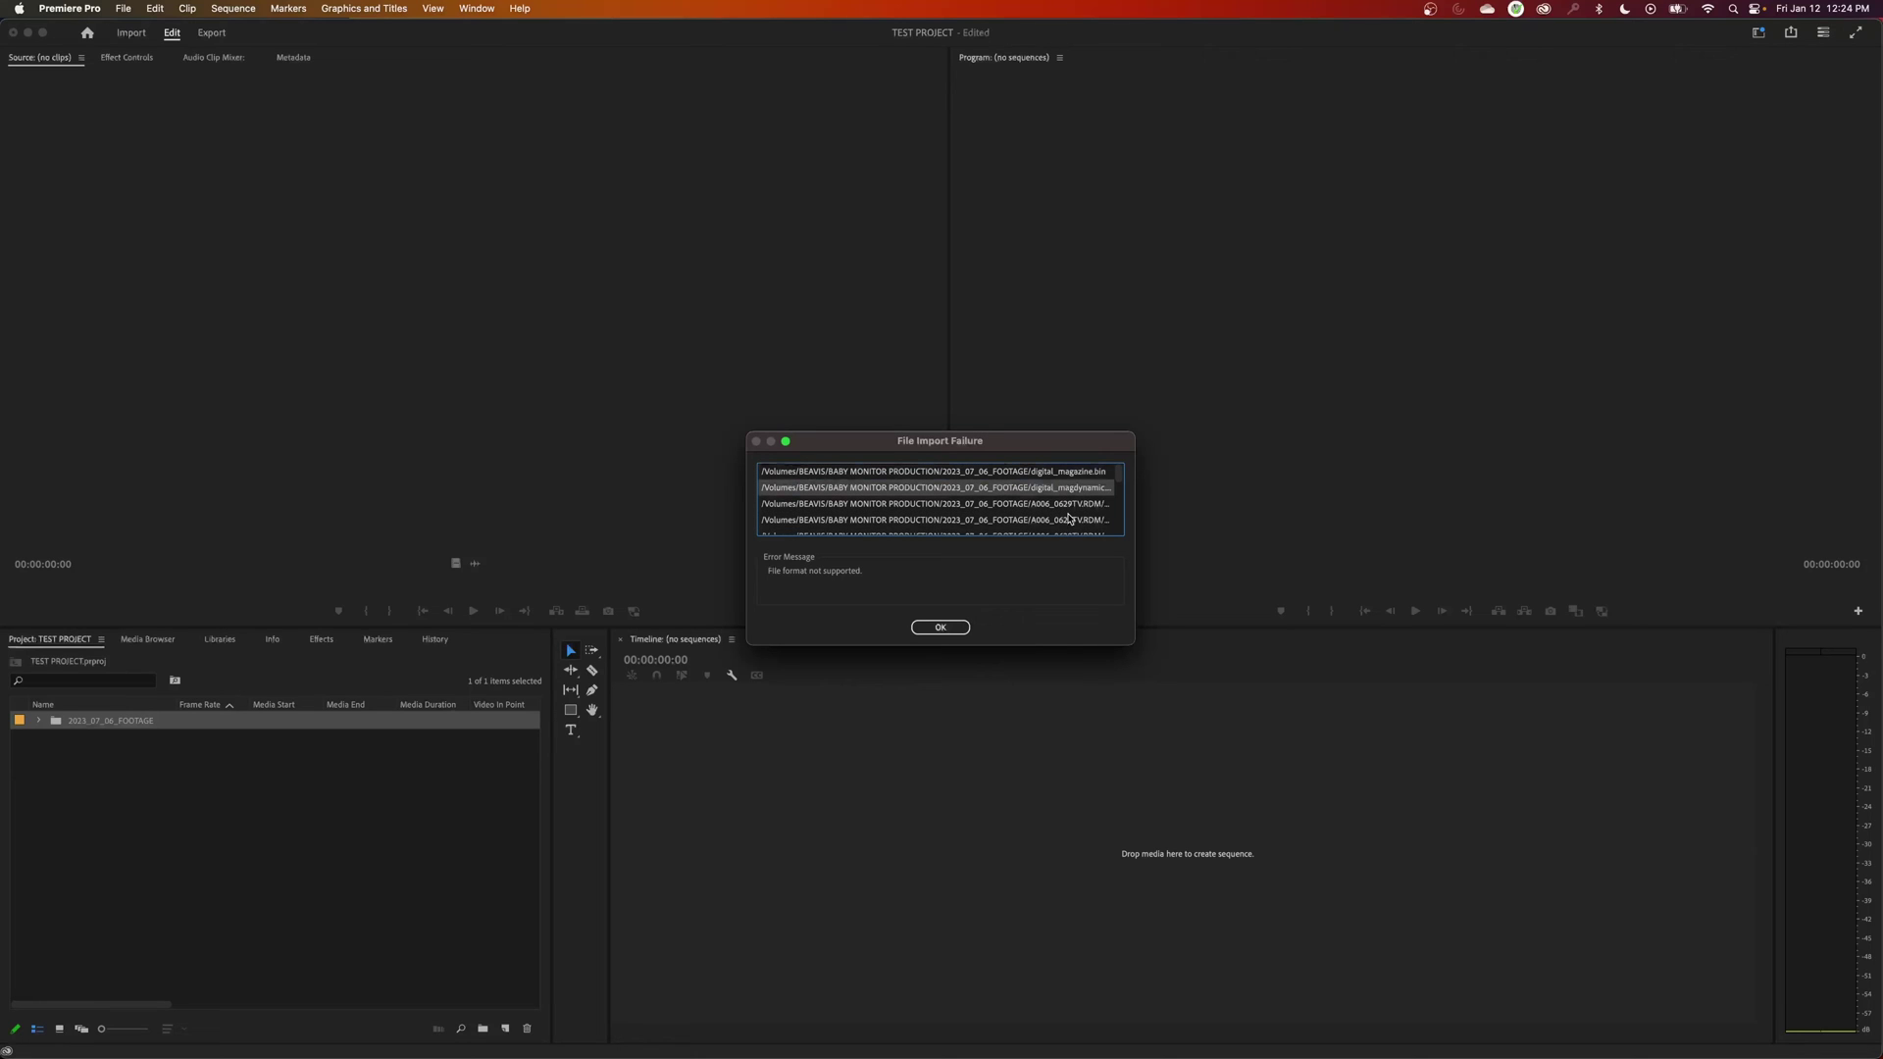
click(940, 628)
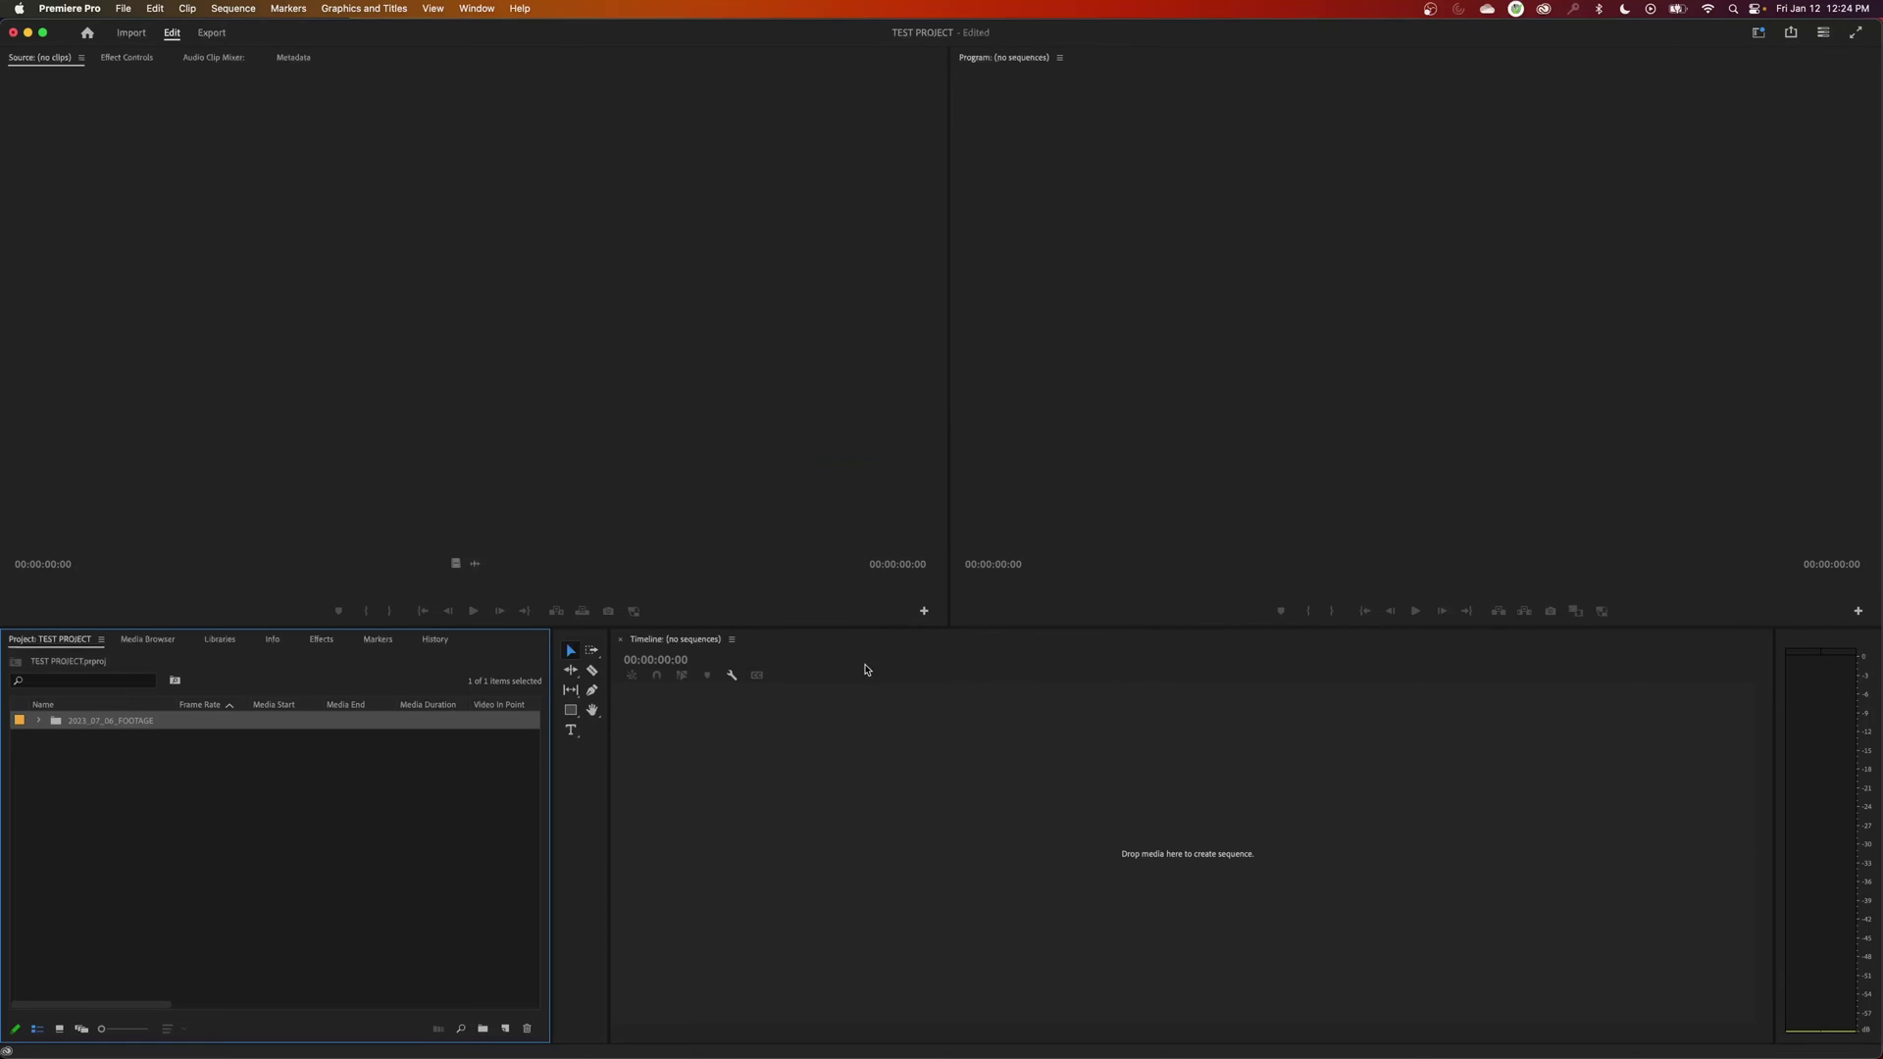
Expand the 2023_07_06_FOOTAGE bin to inspect its A006 clip folders, then collapse it.
click(110, 761)
click(39, 723)
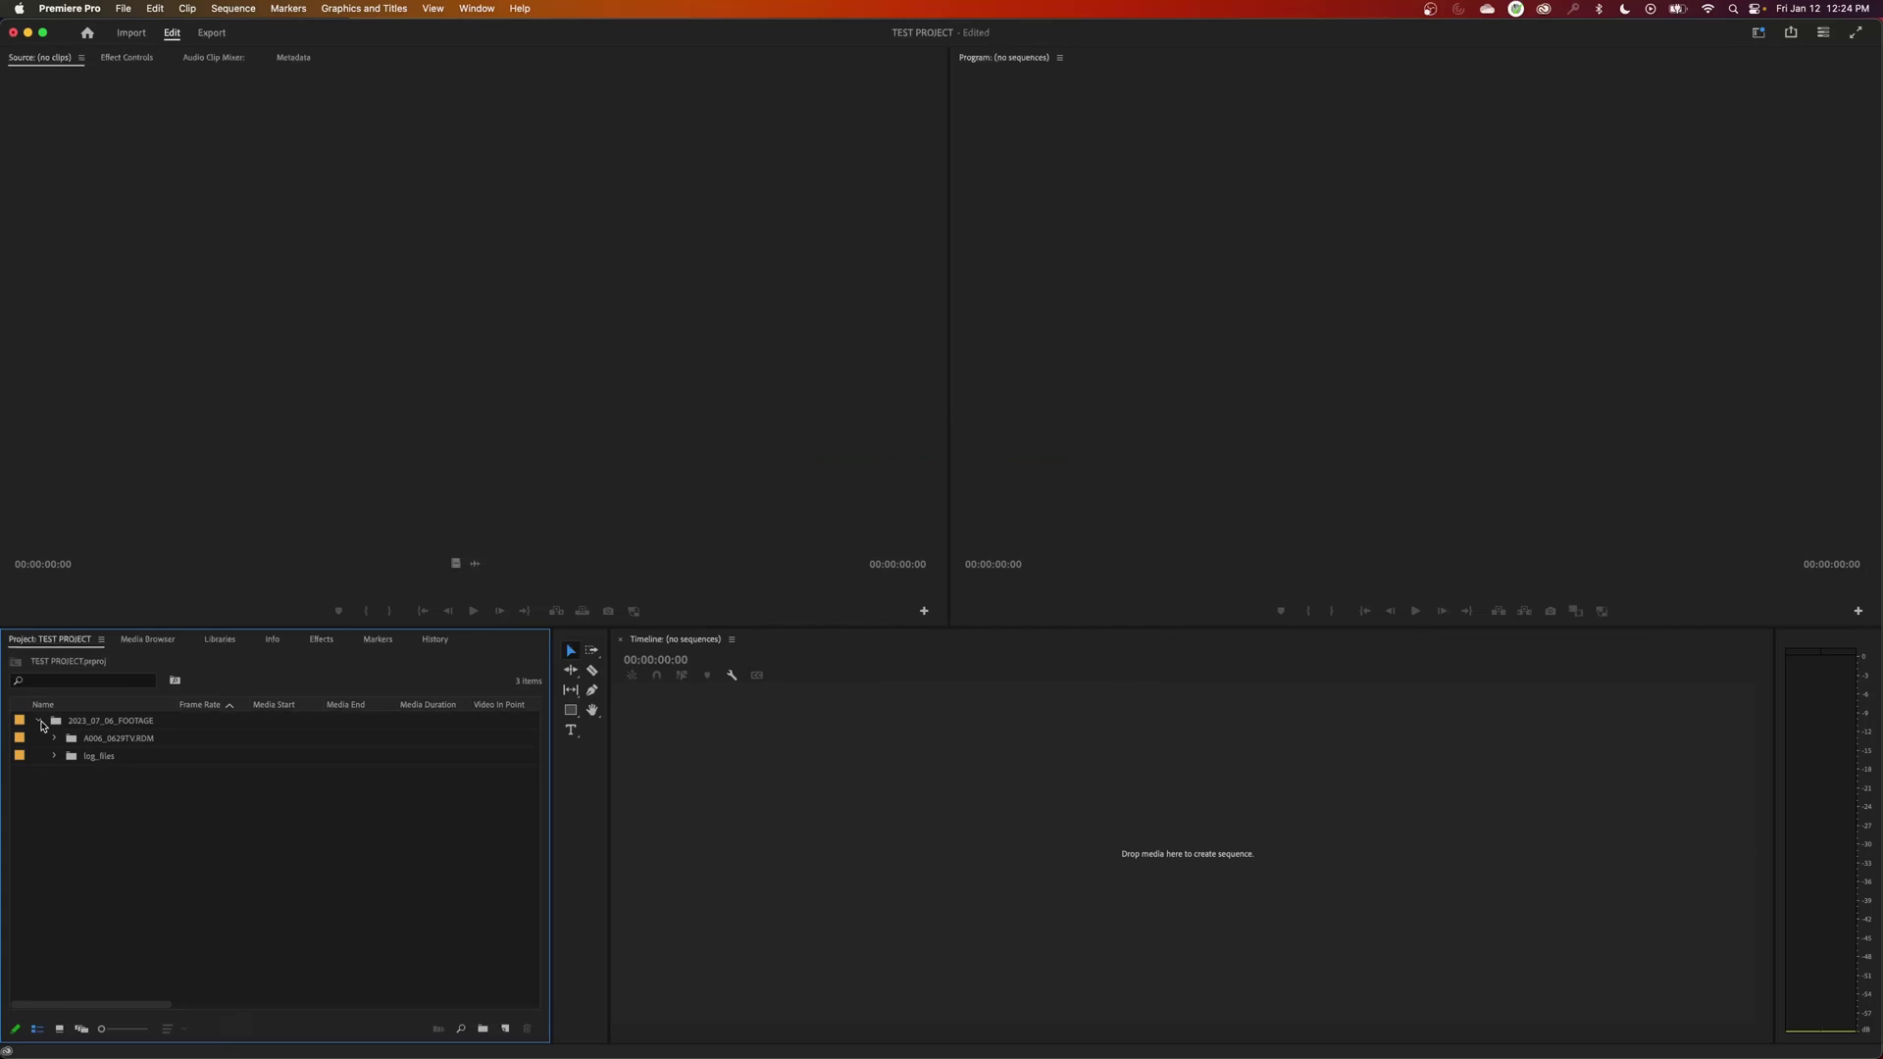
click(54, 738)
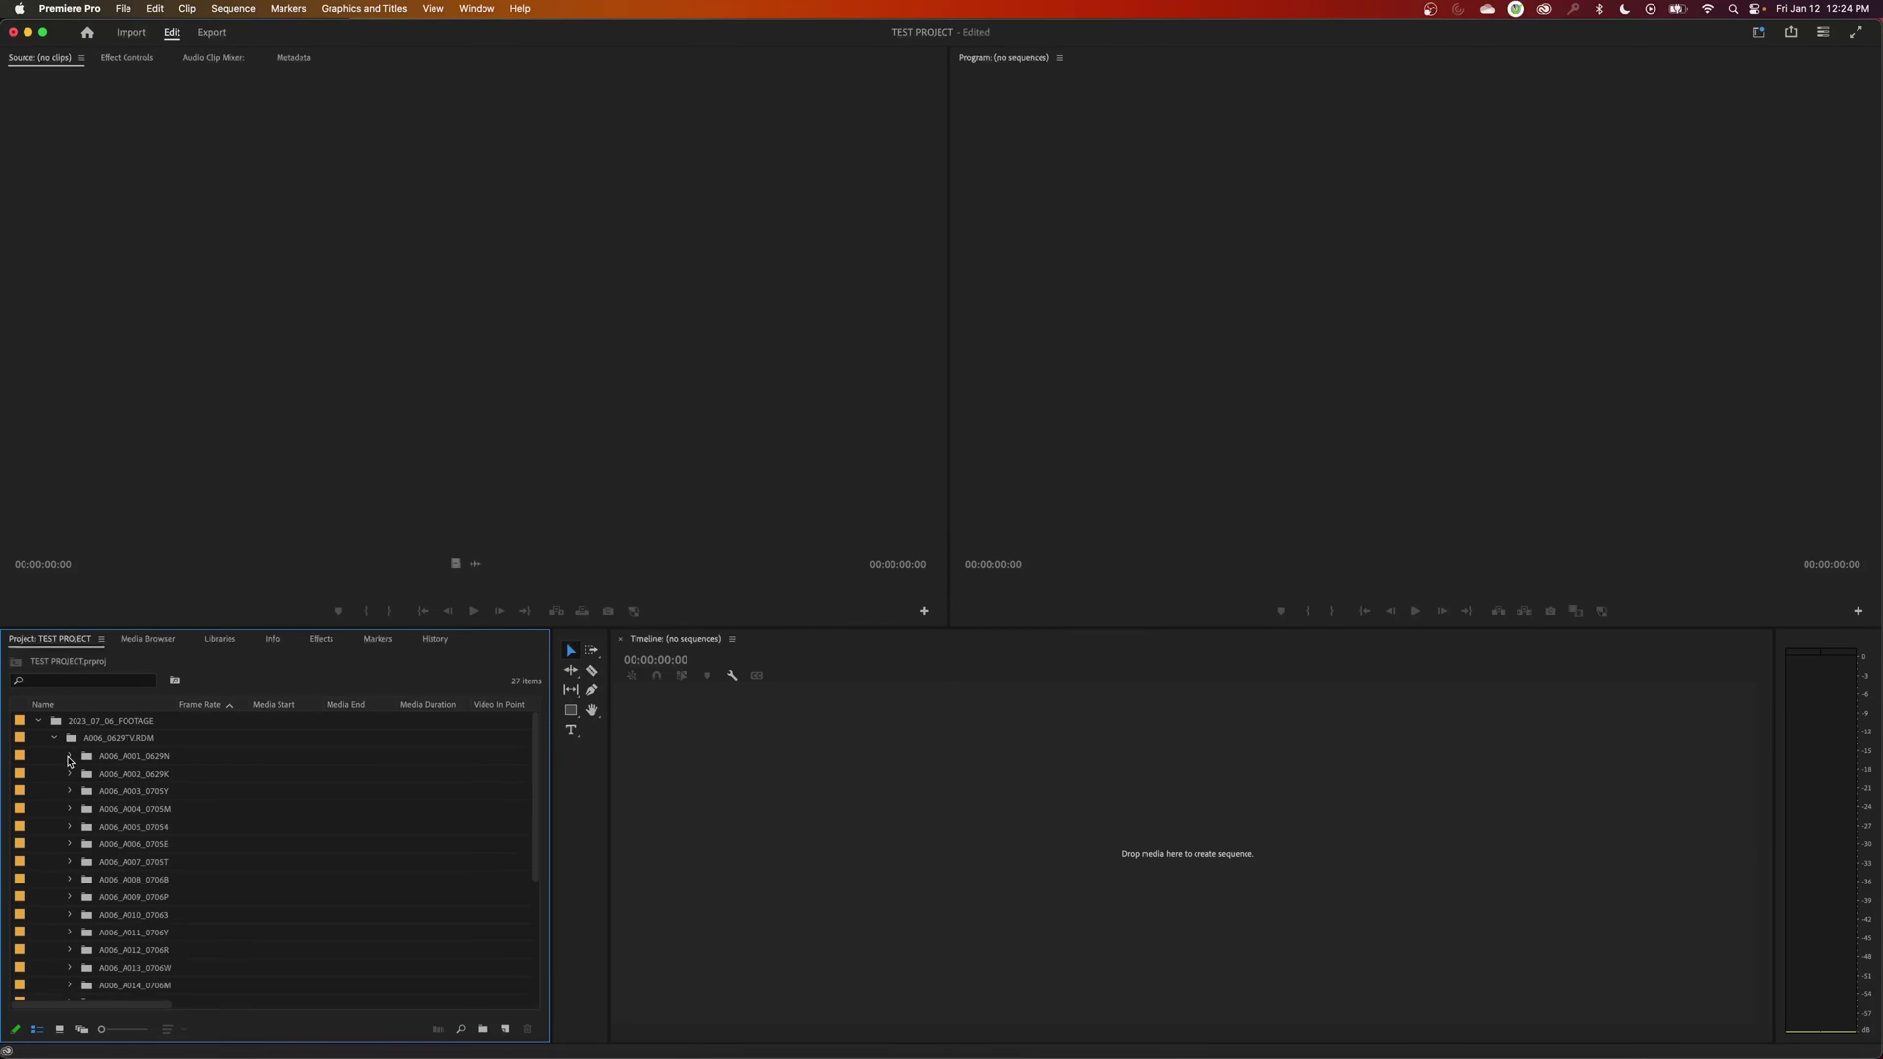
click(69, 756)
click(70, 792)
click(69, 827)
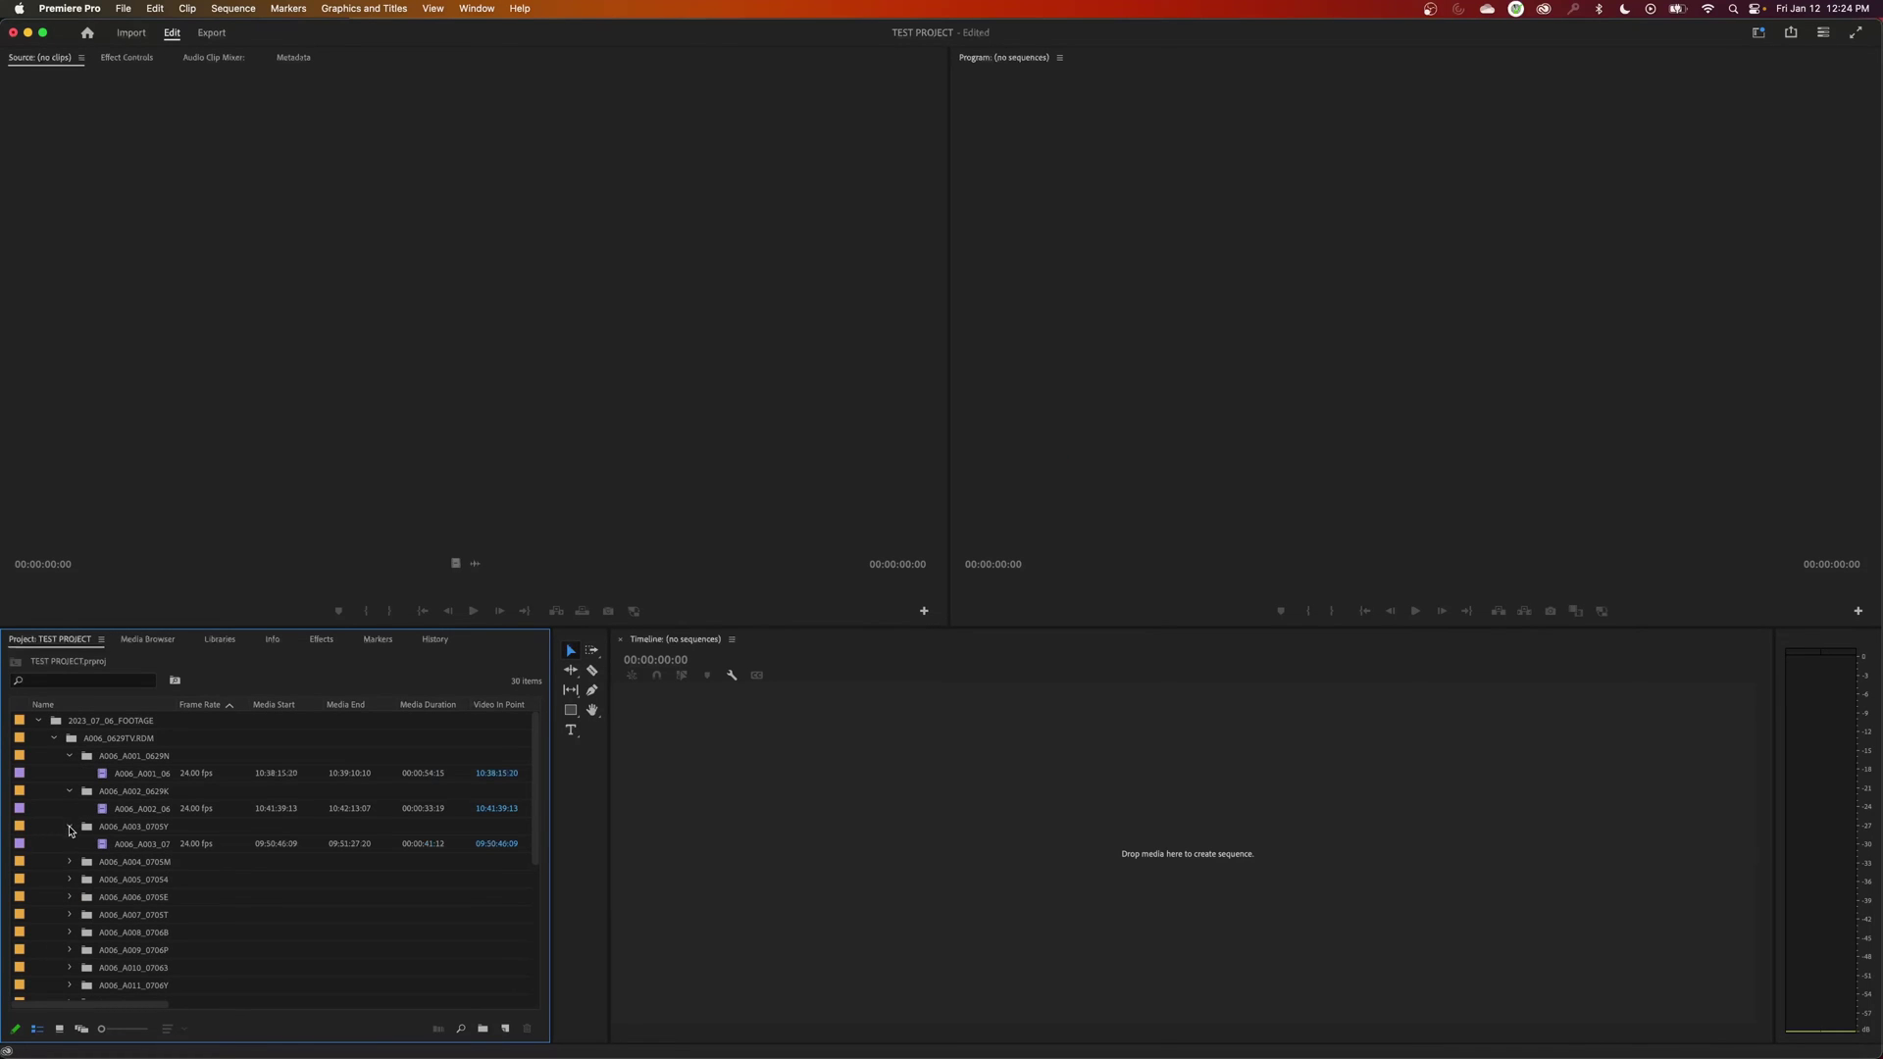
click(68, 863)
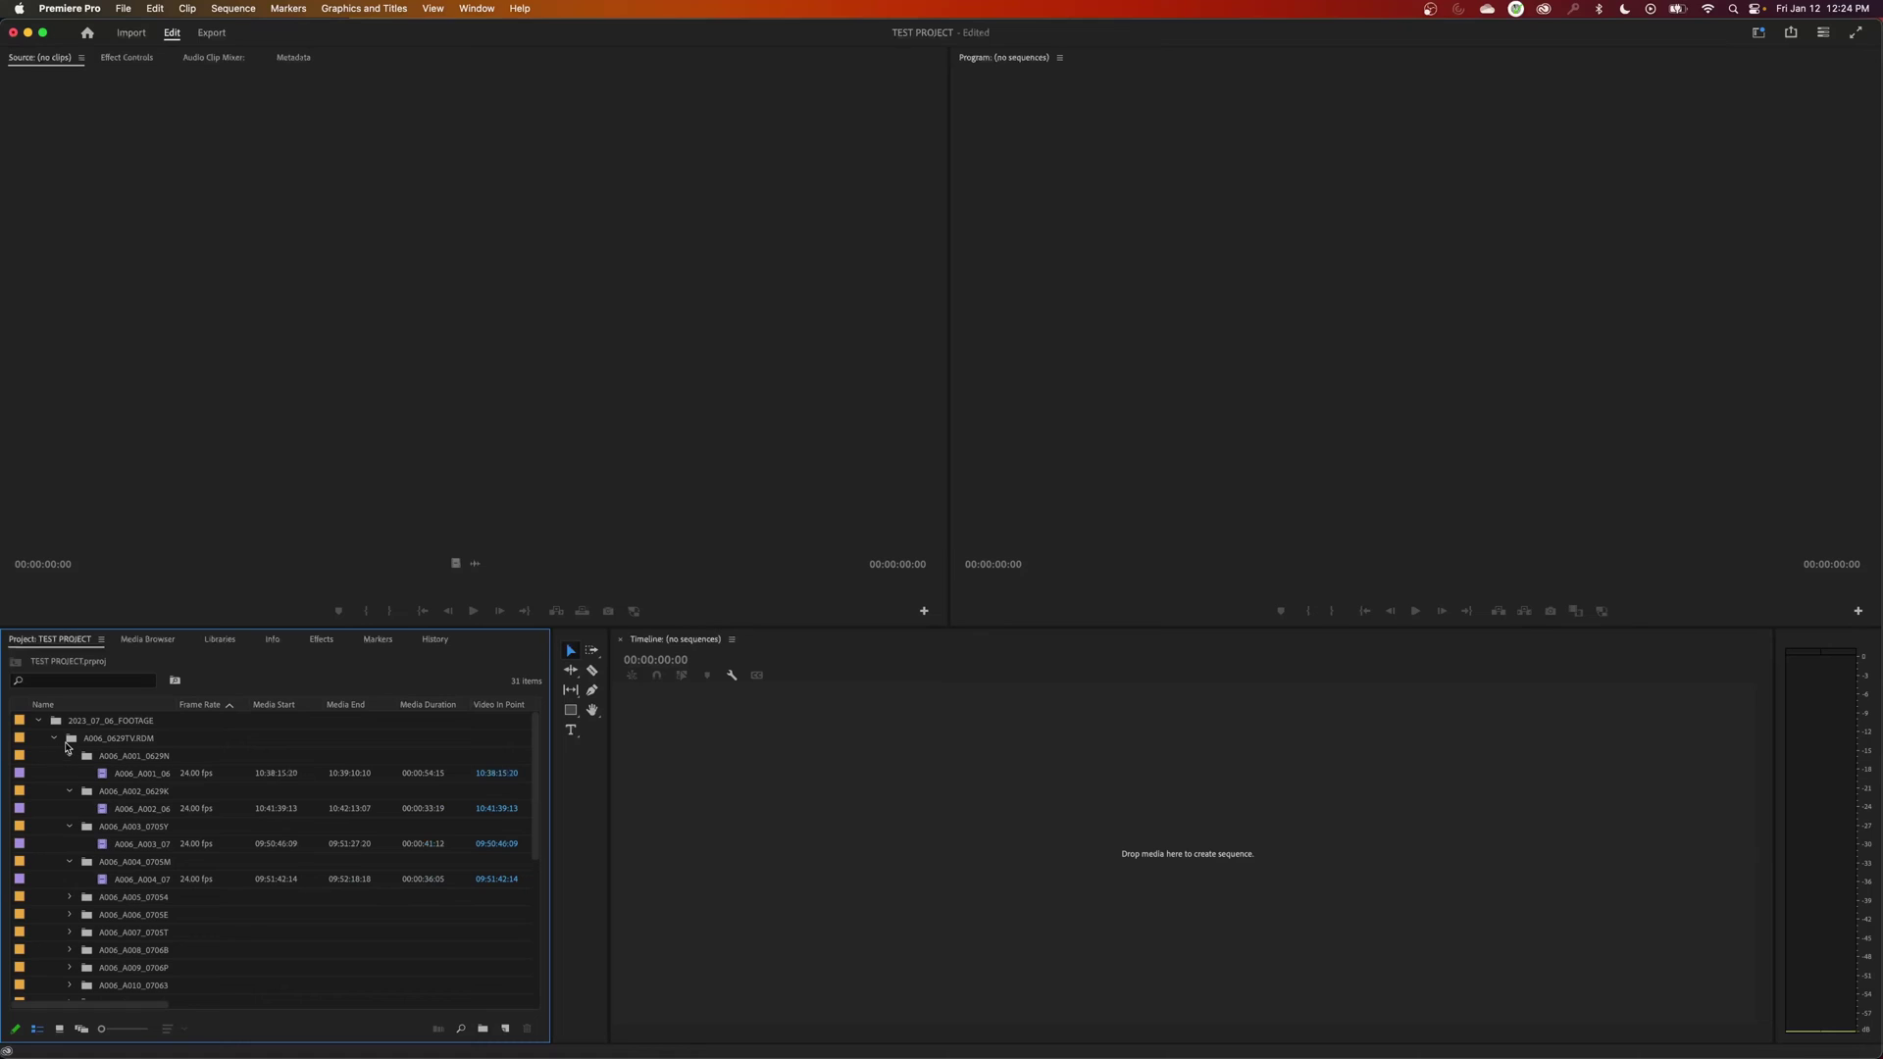
click(55, 738)
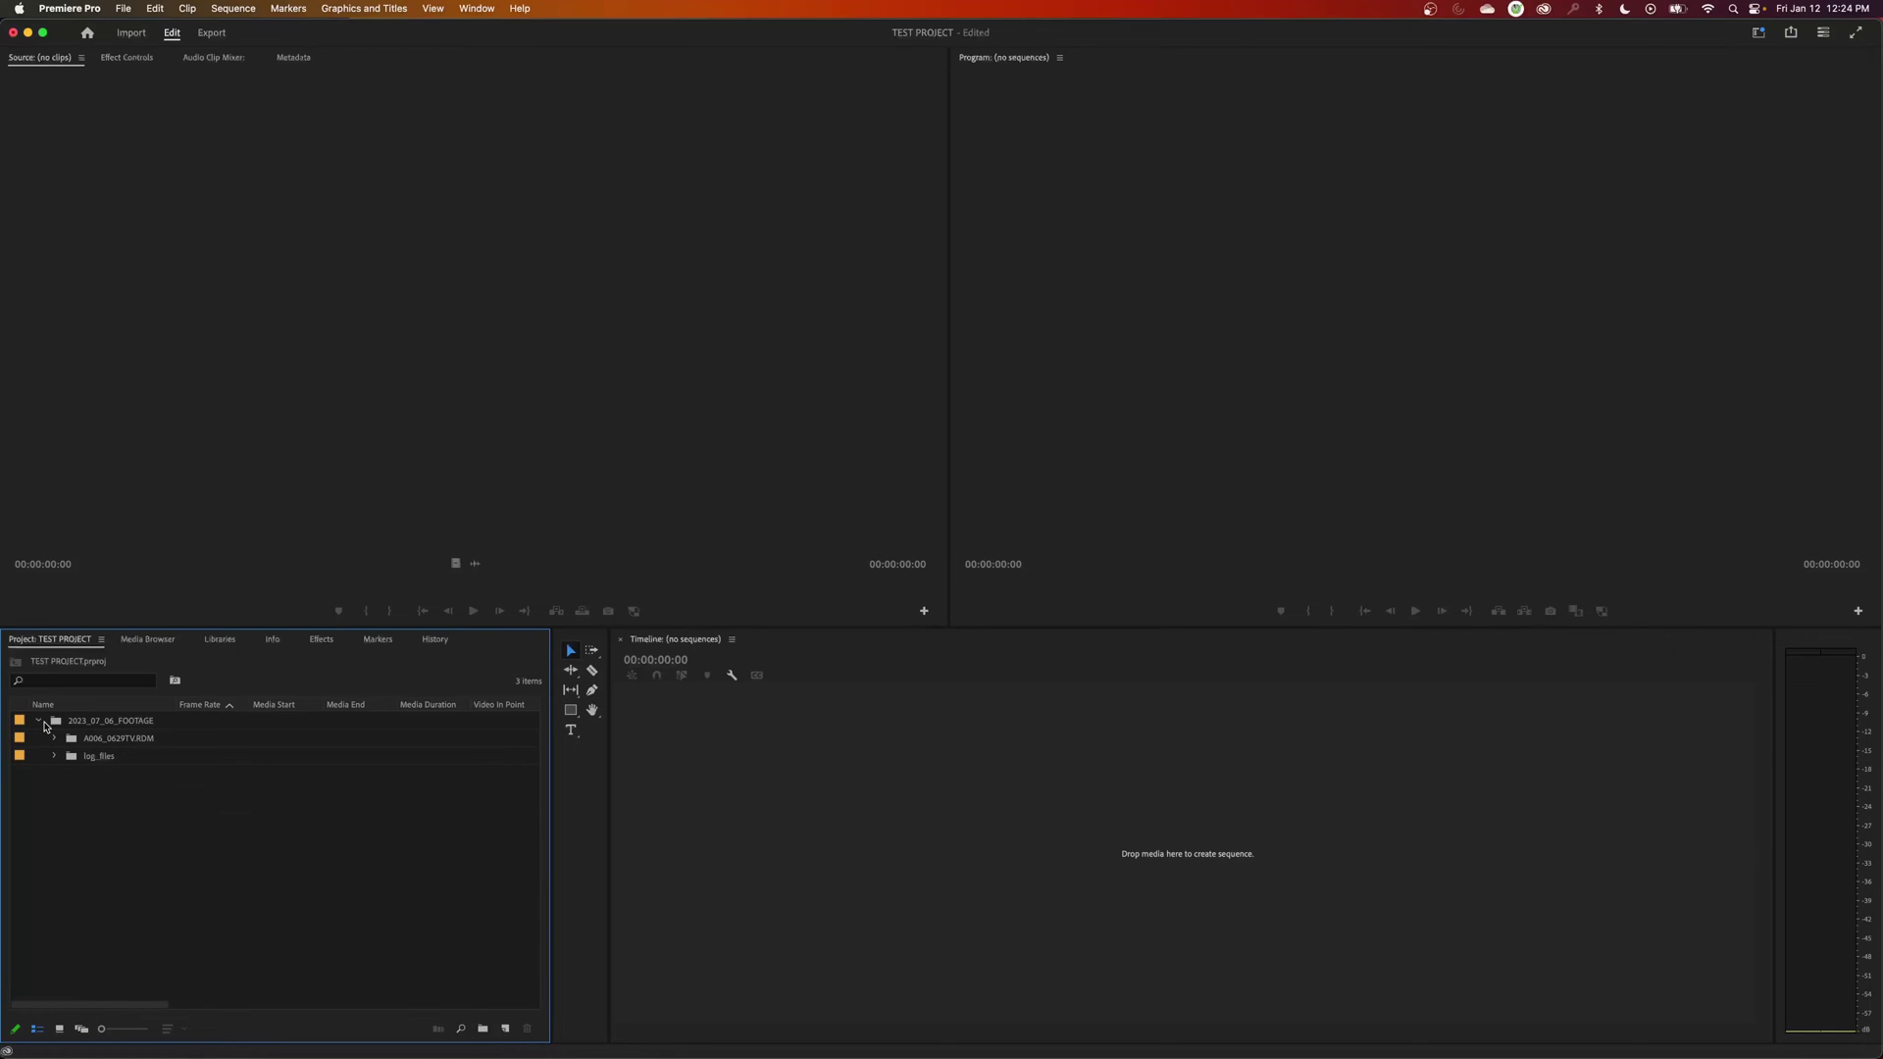
click(40, 721)
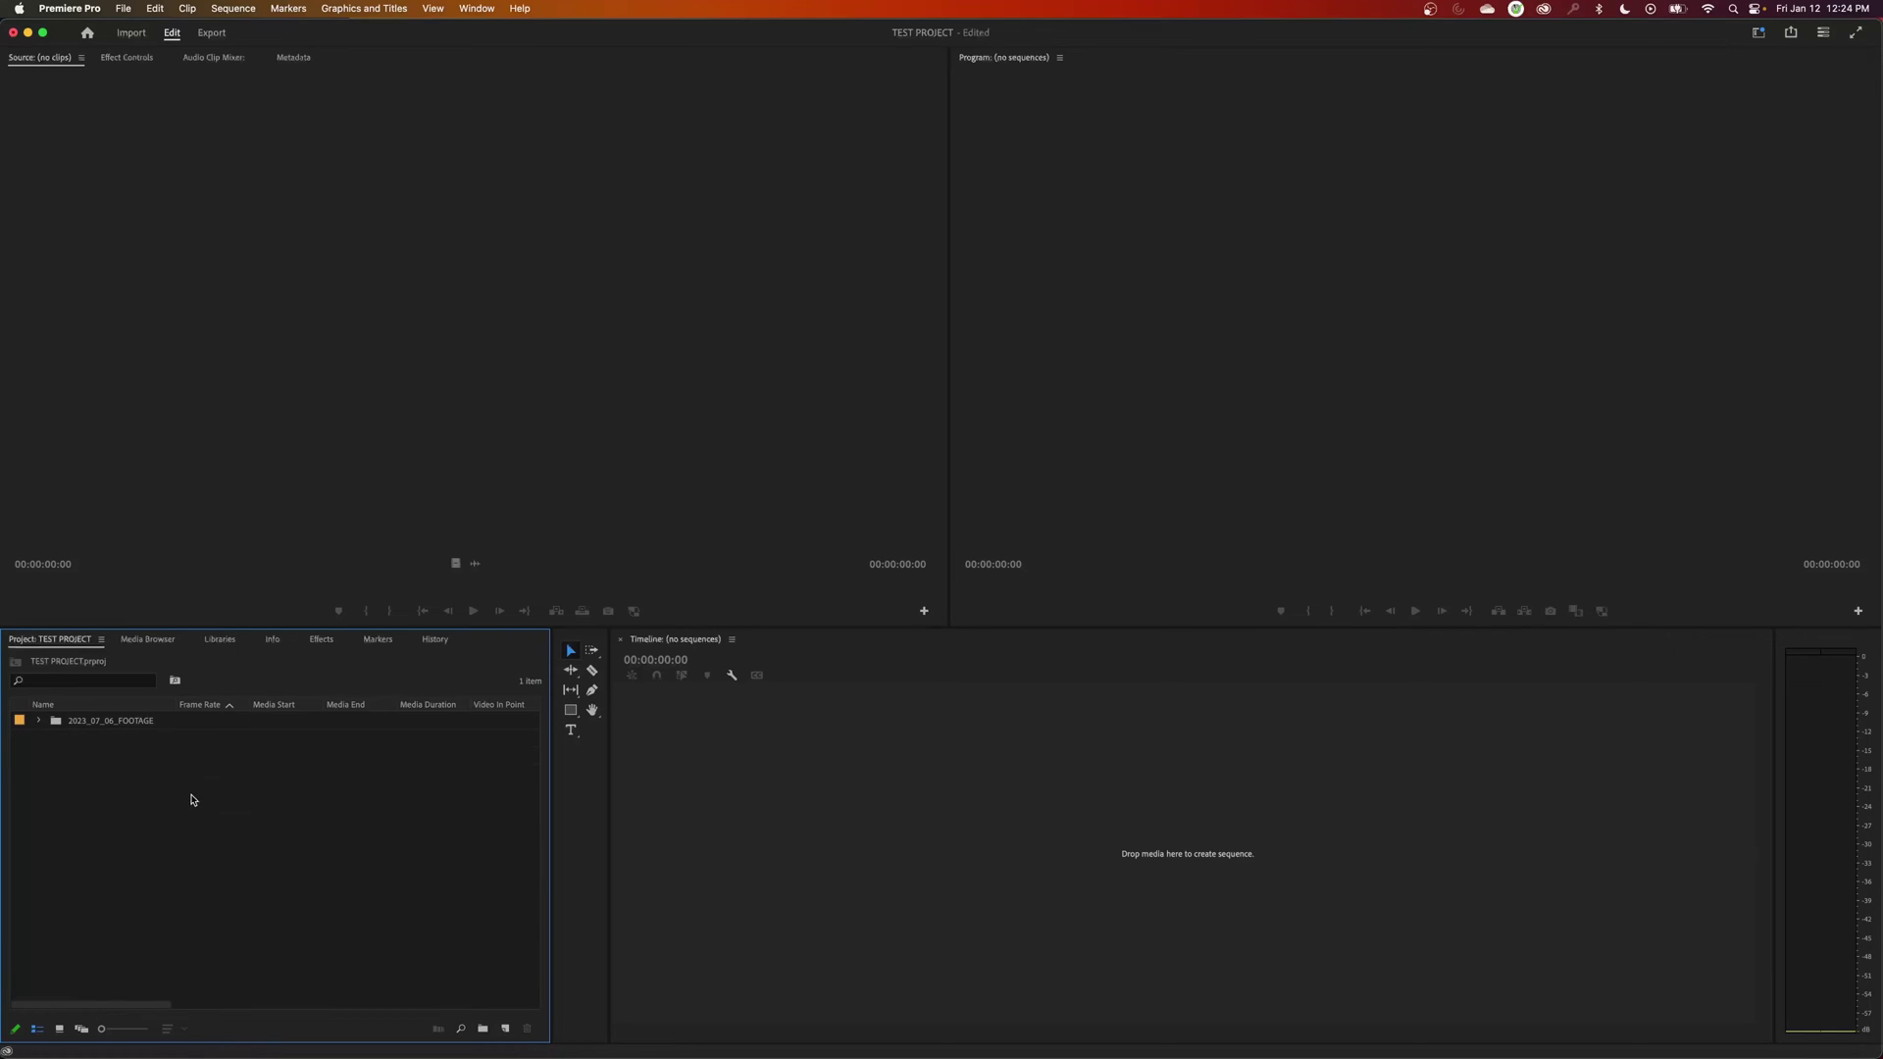
Import the 2023_07_06_AUDIO folder, dismissing the import failure message.
double_click(429, 840)
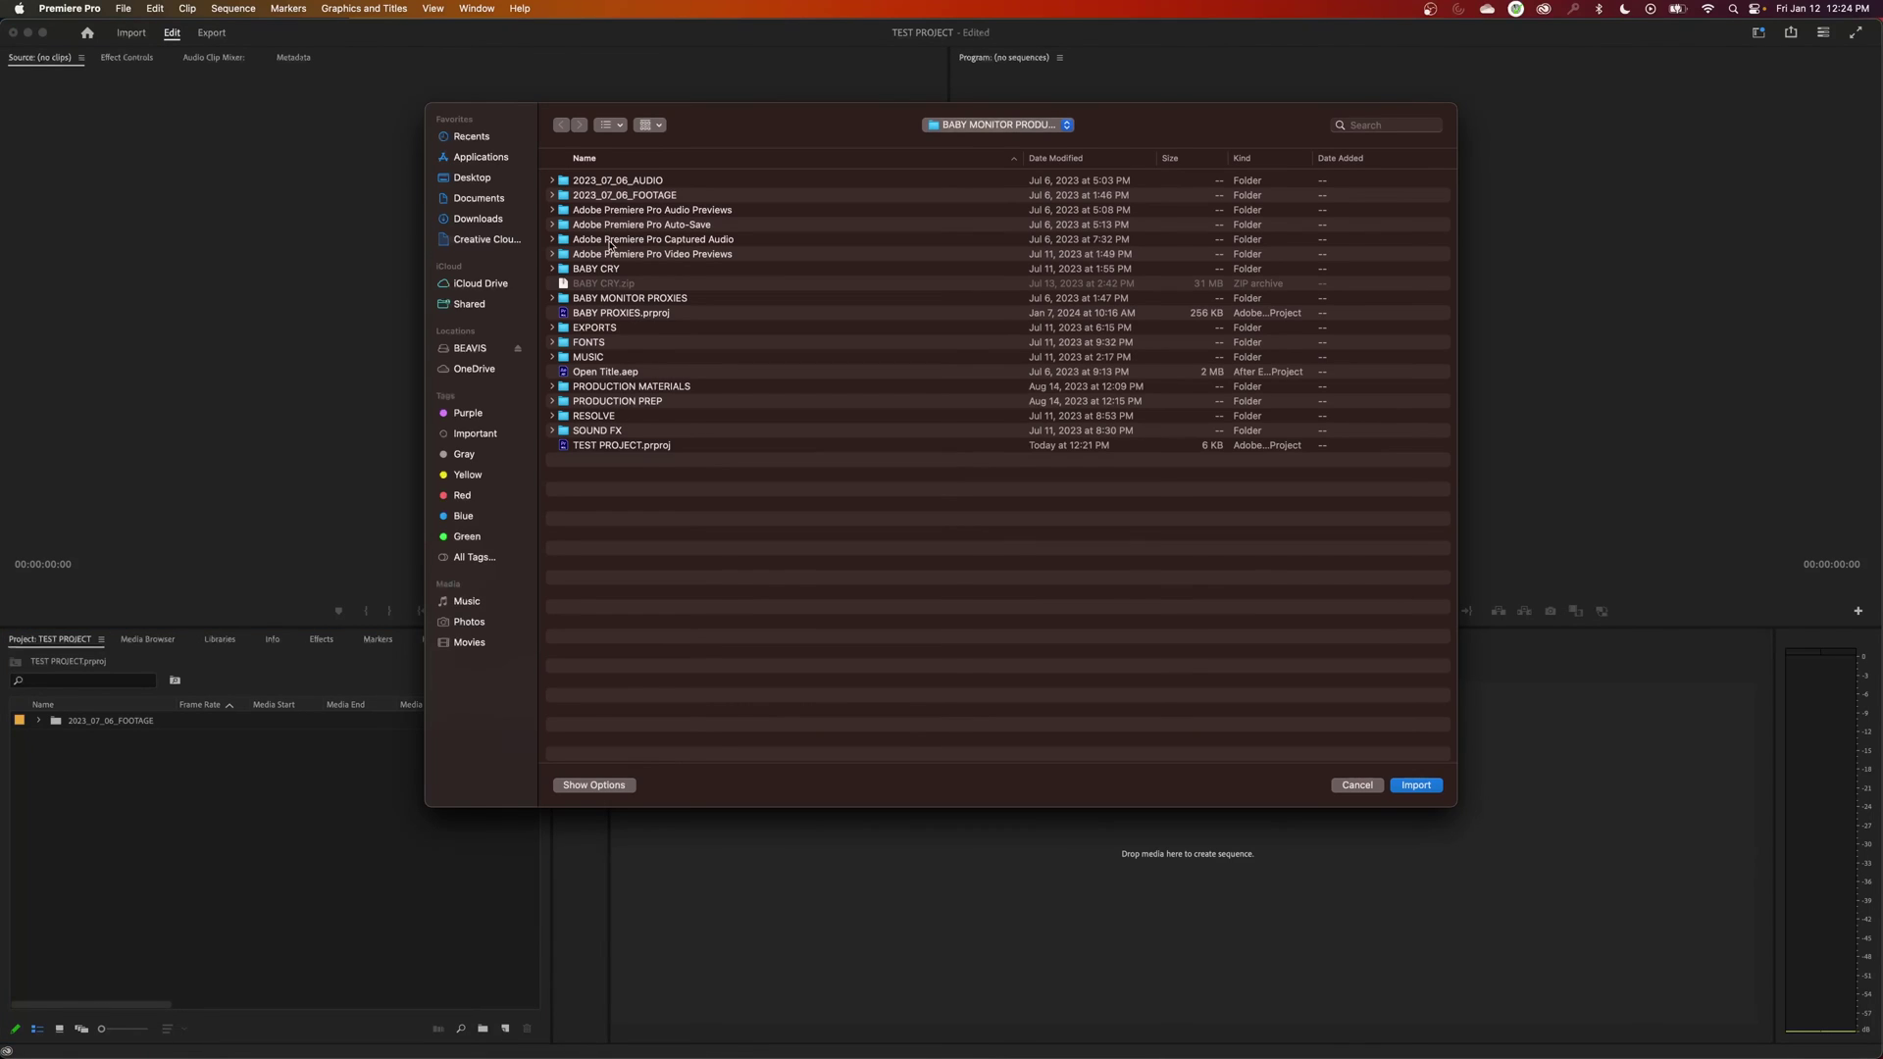
click(600, 183)
click(1415, 785)
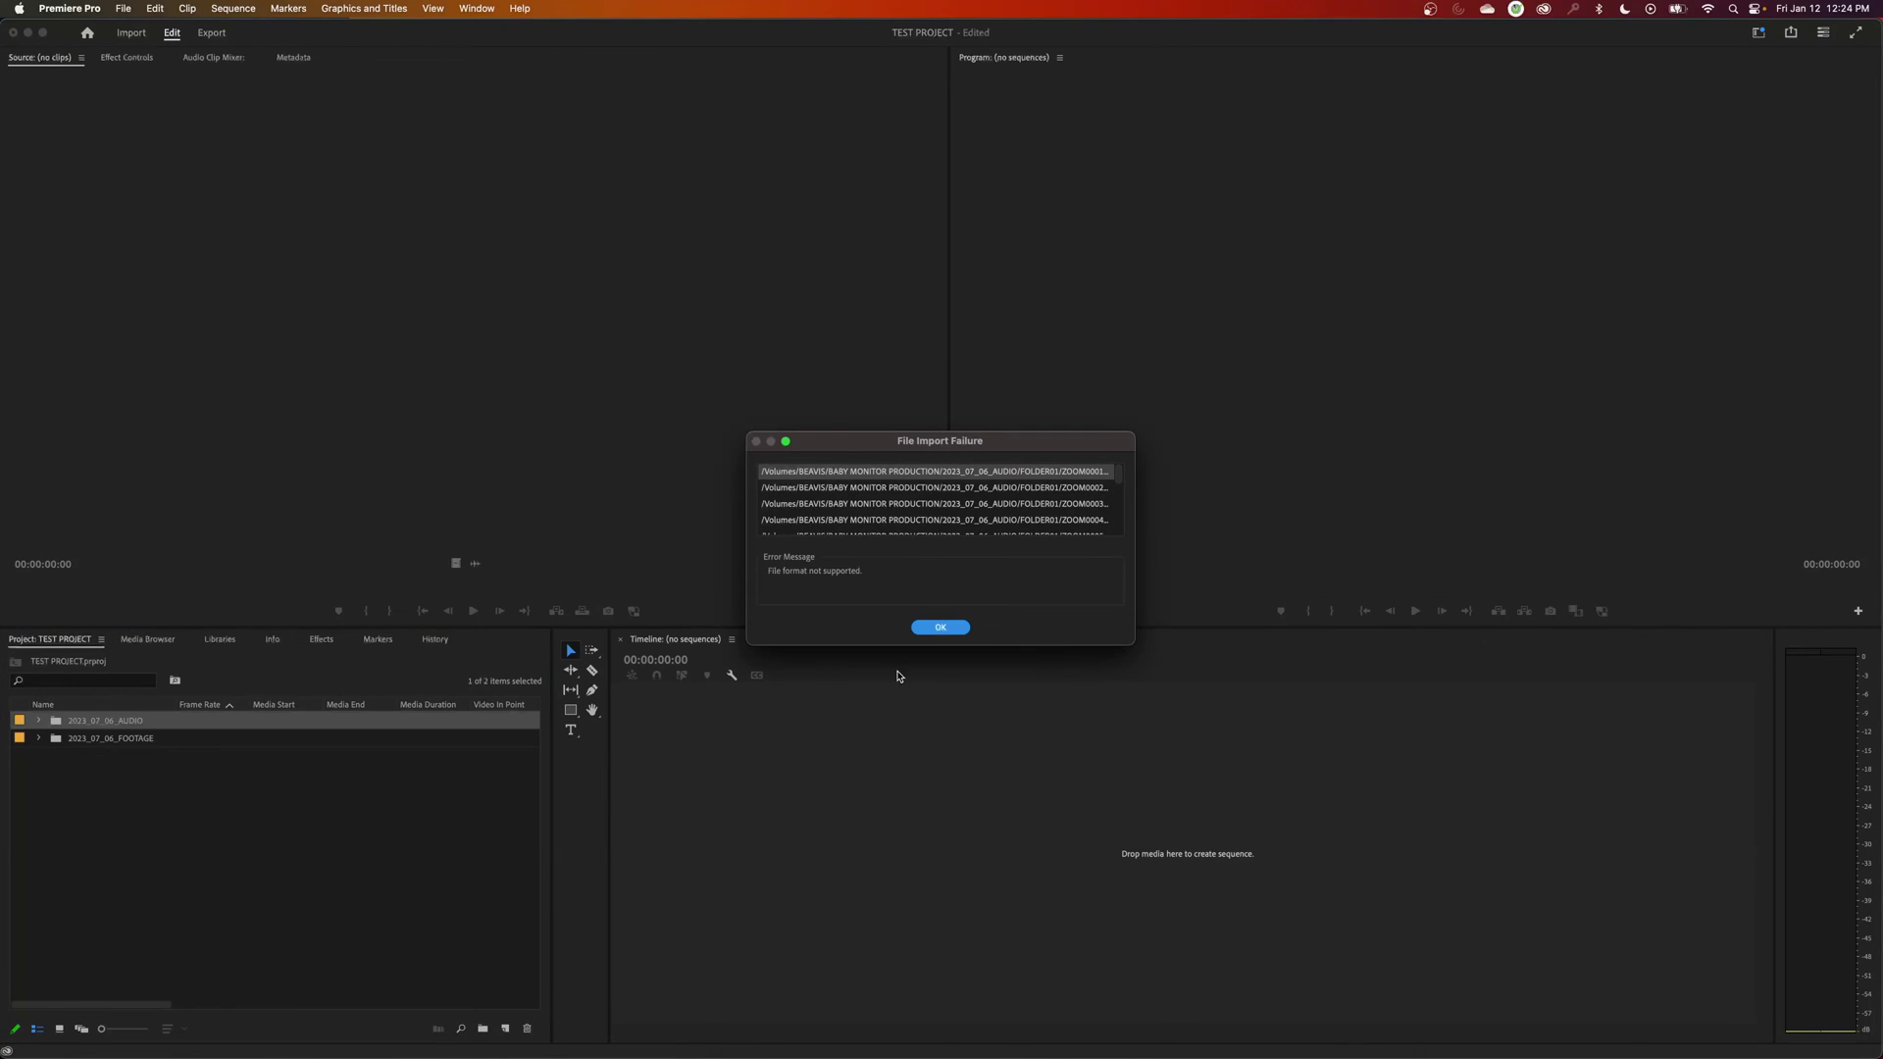
click(946, 628)
Inspect the 2023_07_06_AUDIO bin's ZOOM folders, then select all and delete everything.
click(38, 720)
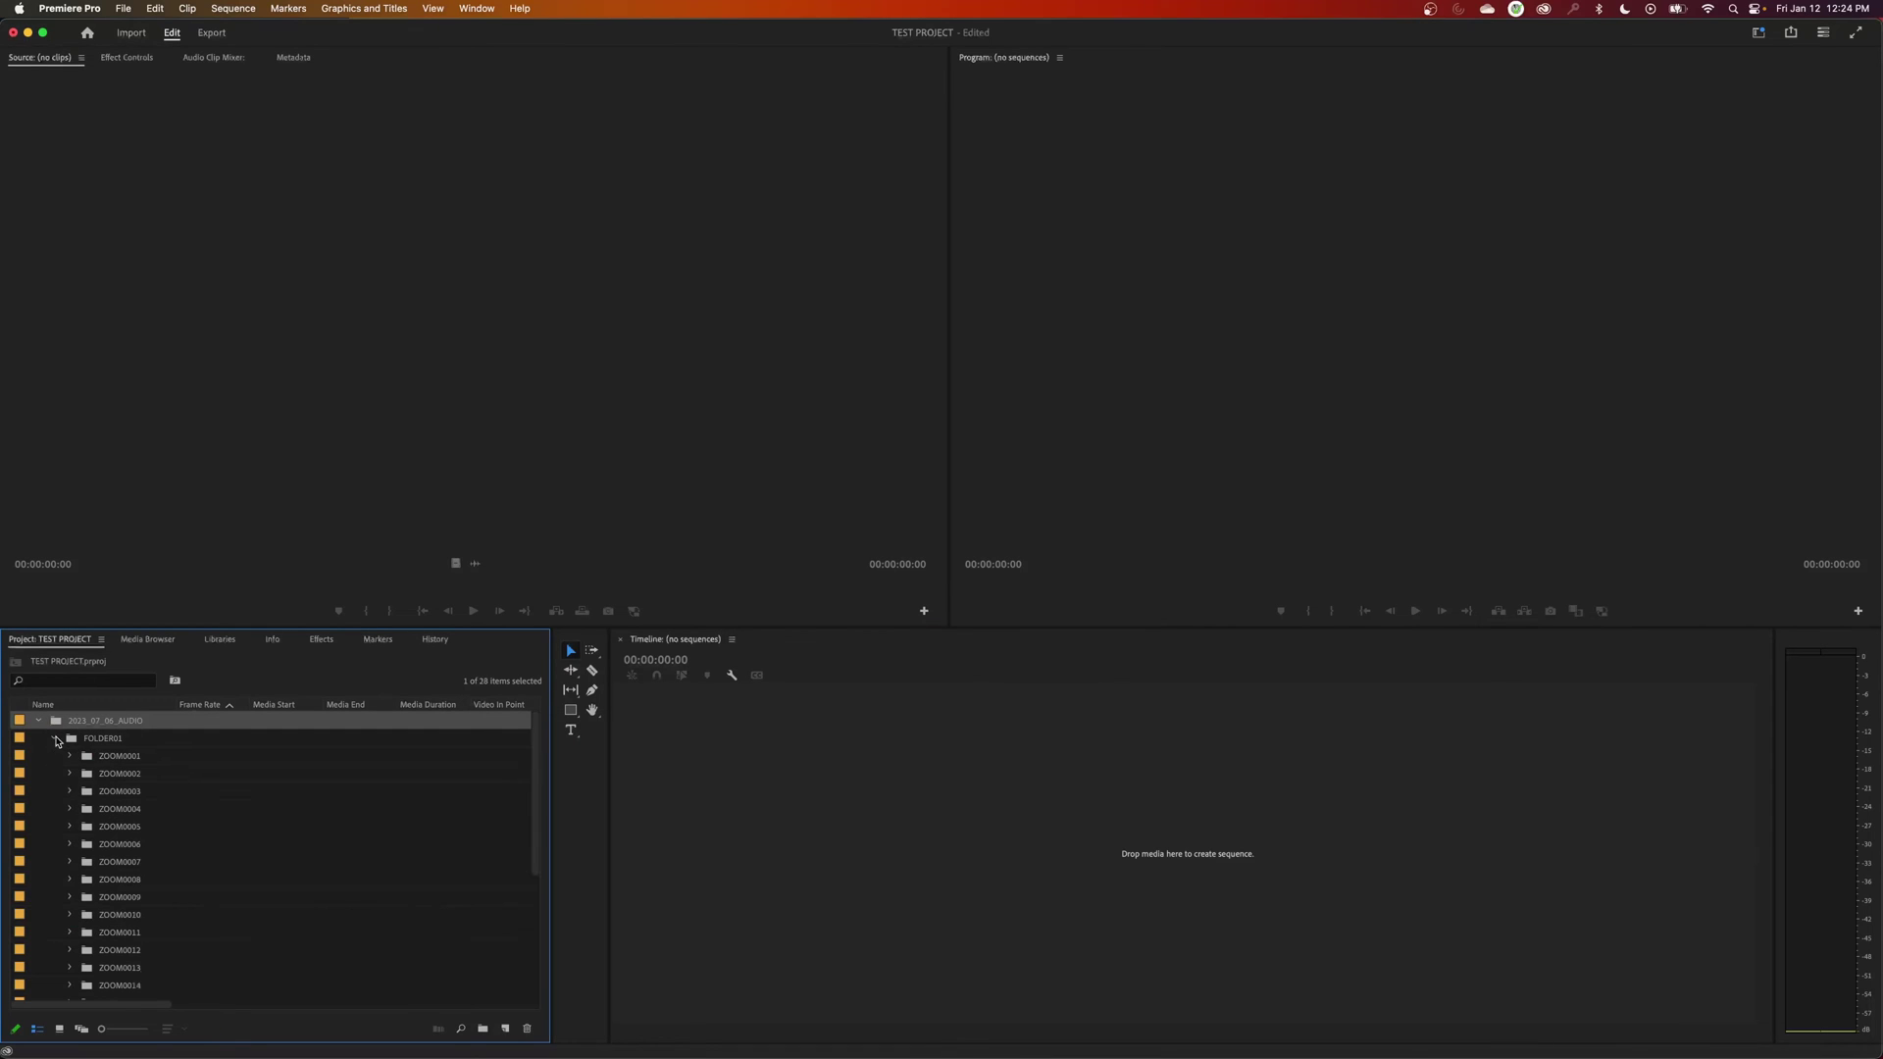
click(69, 755)
click(69, 791)
click(70, 826)
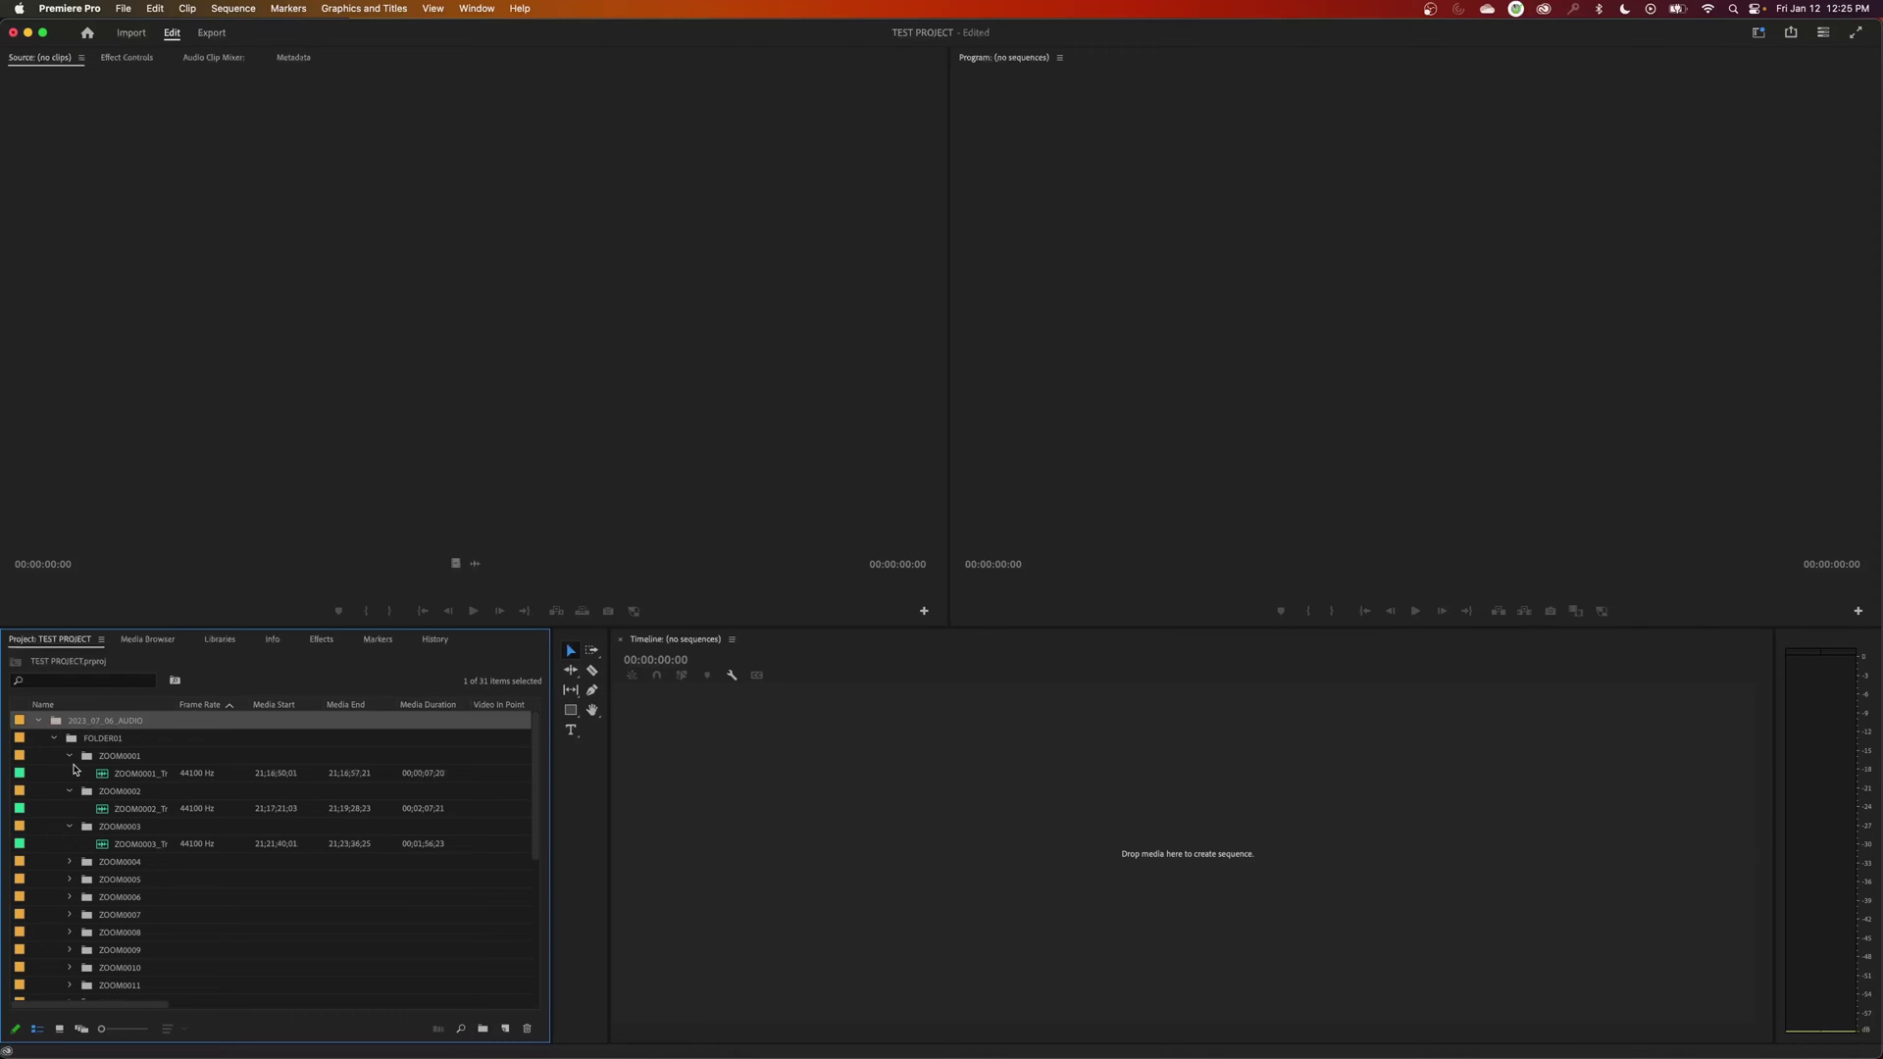
key(super+a)
key(Delete)
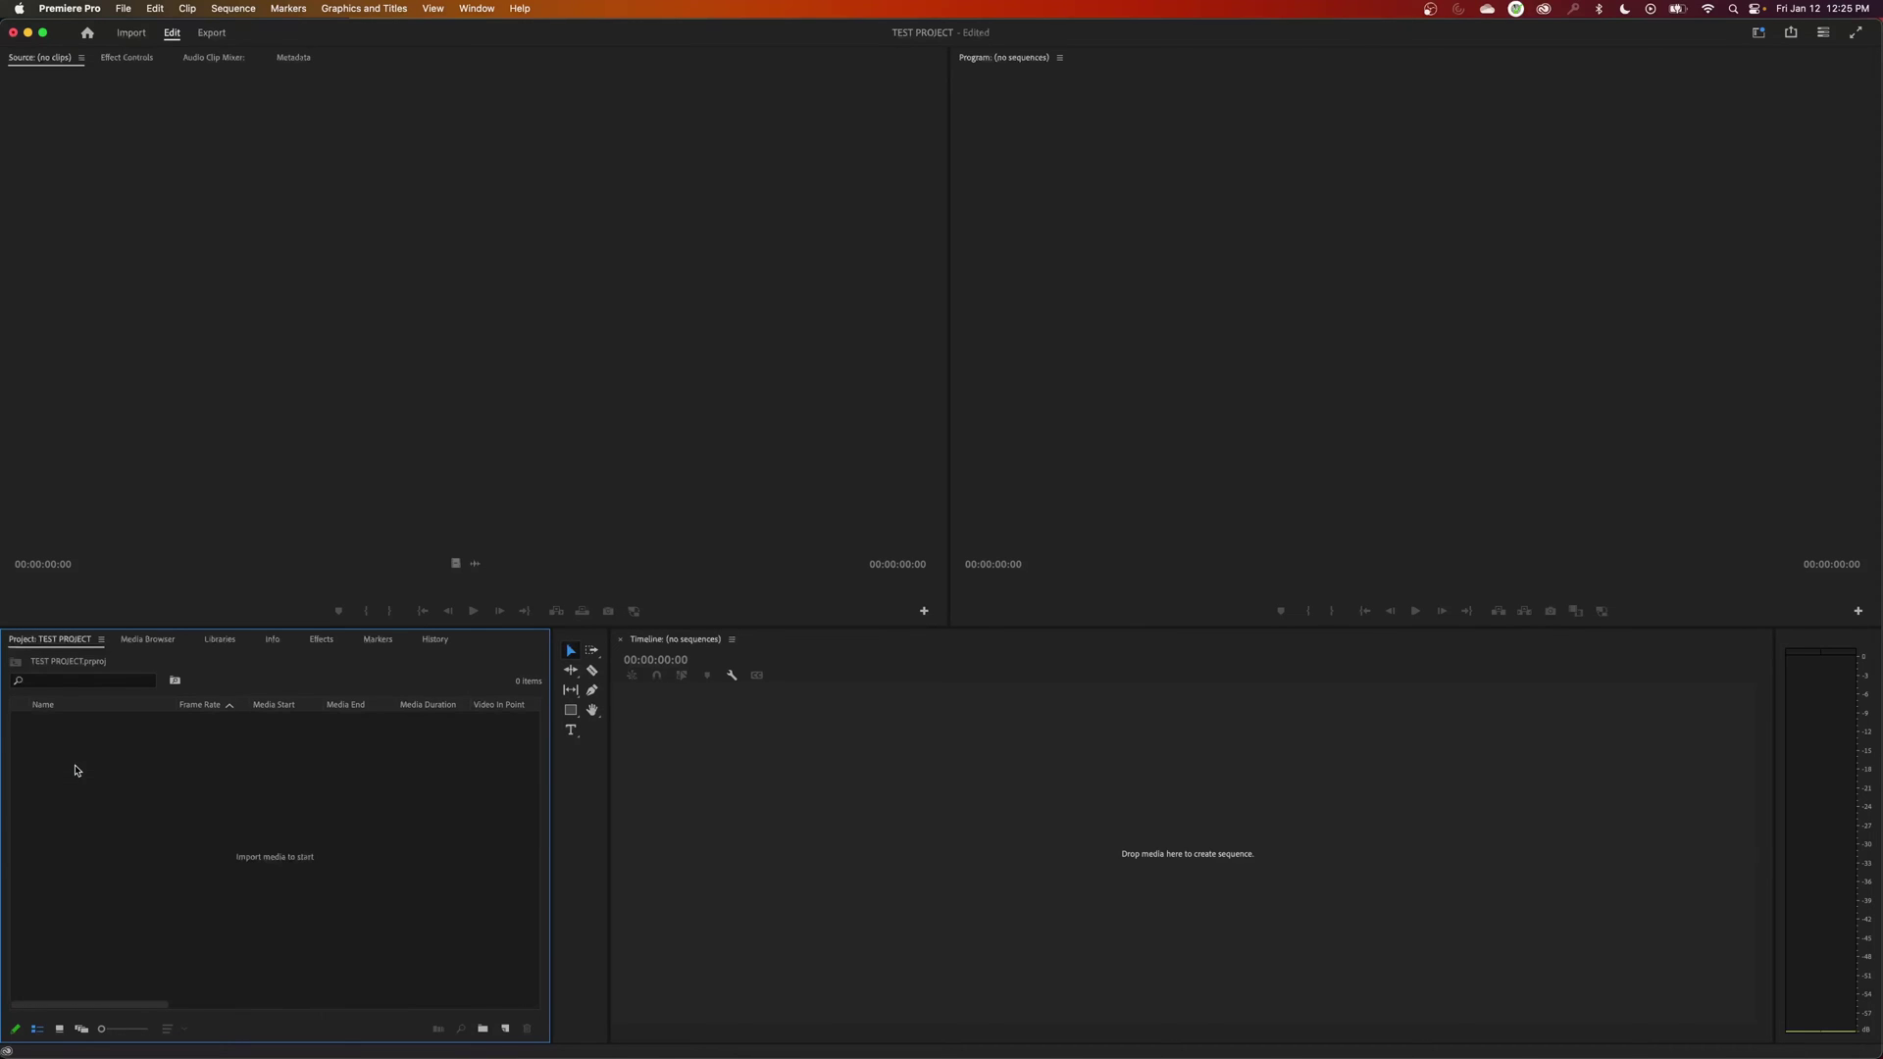
Open a Finder window on the BEAVIS drive and expand BABY MONITOR PRODUCTION.
mouse_move(325, 1055)
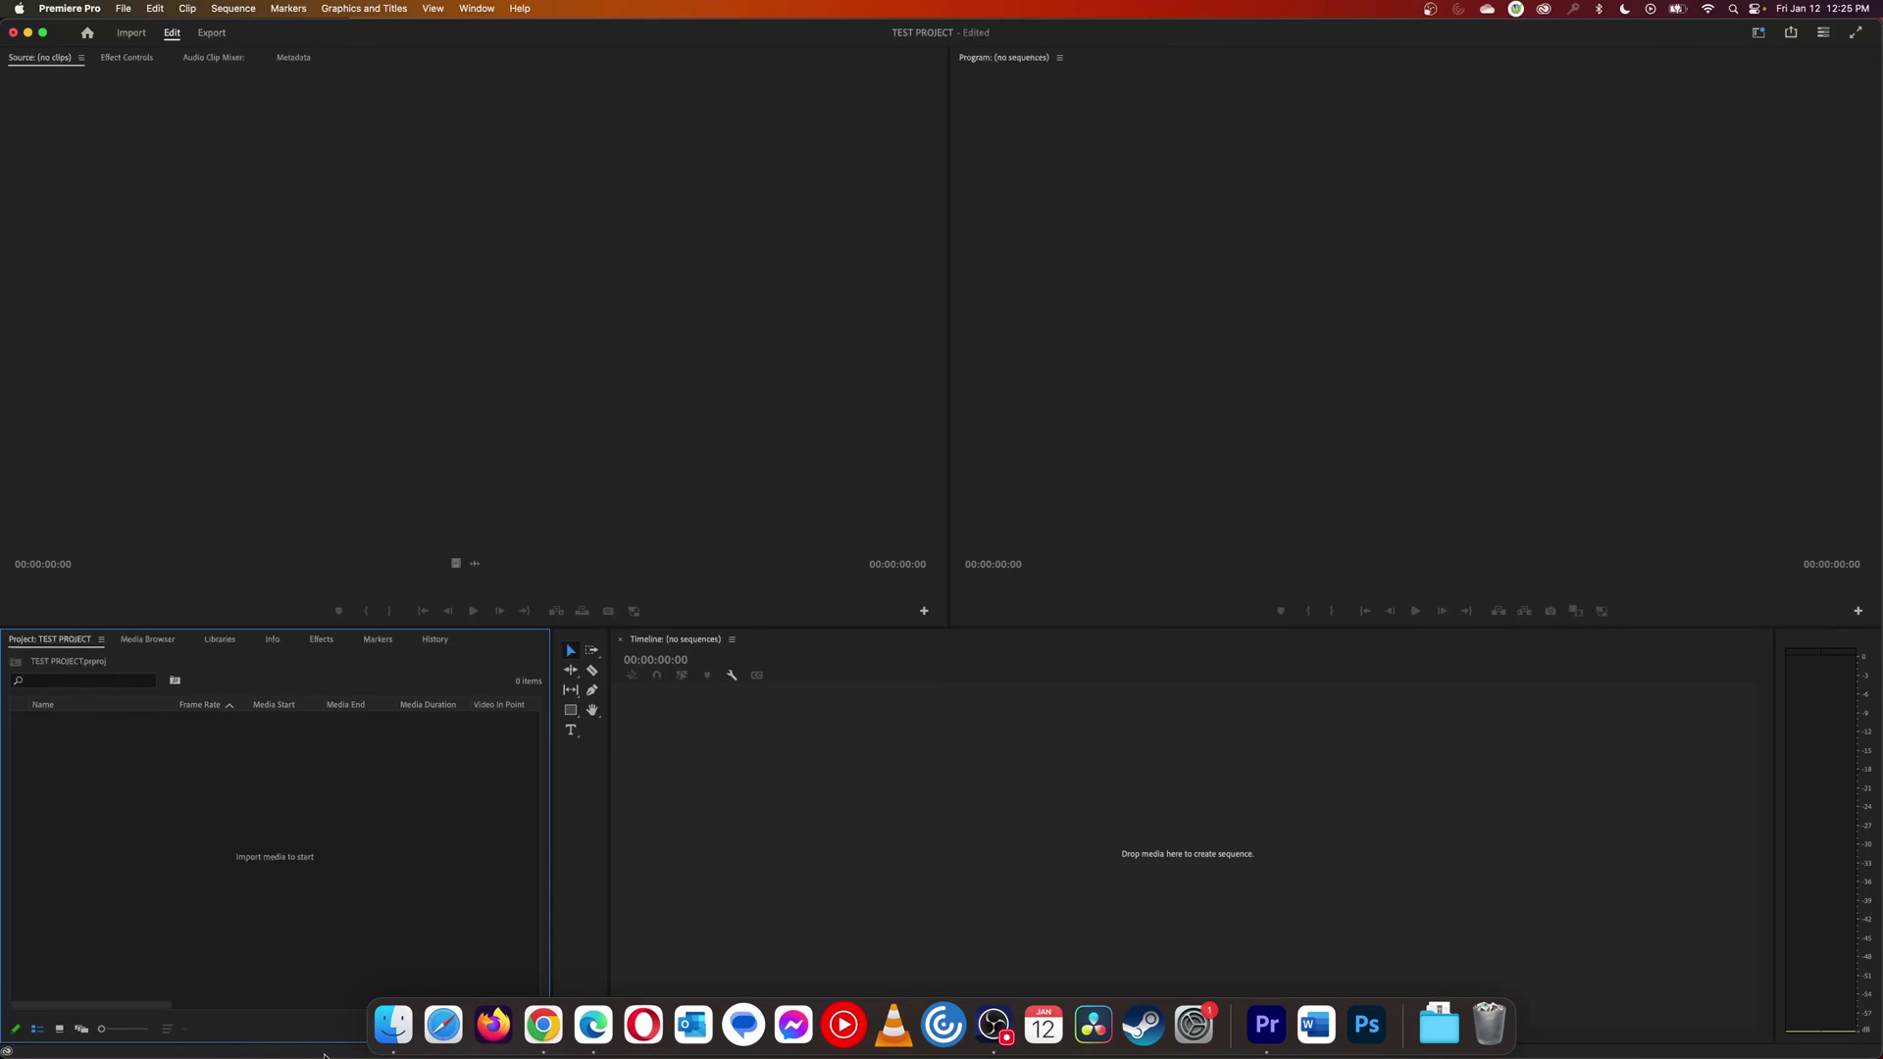
click(393, 1025)
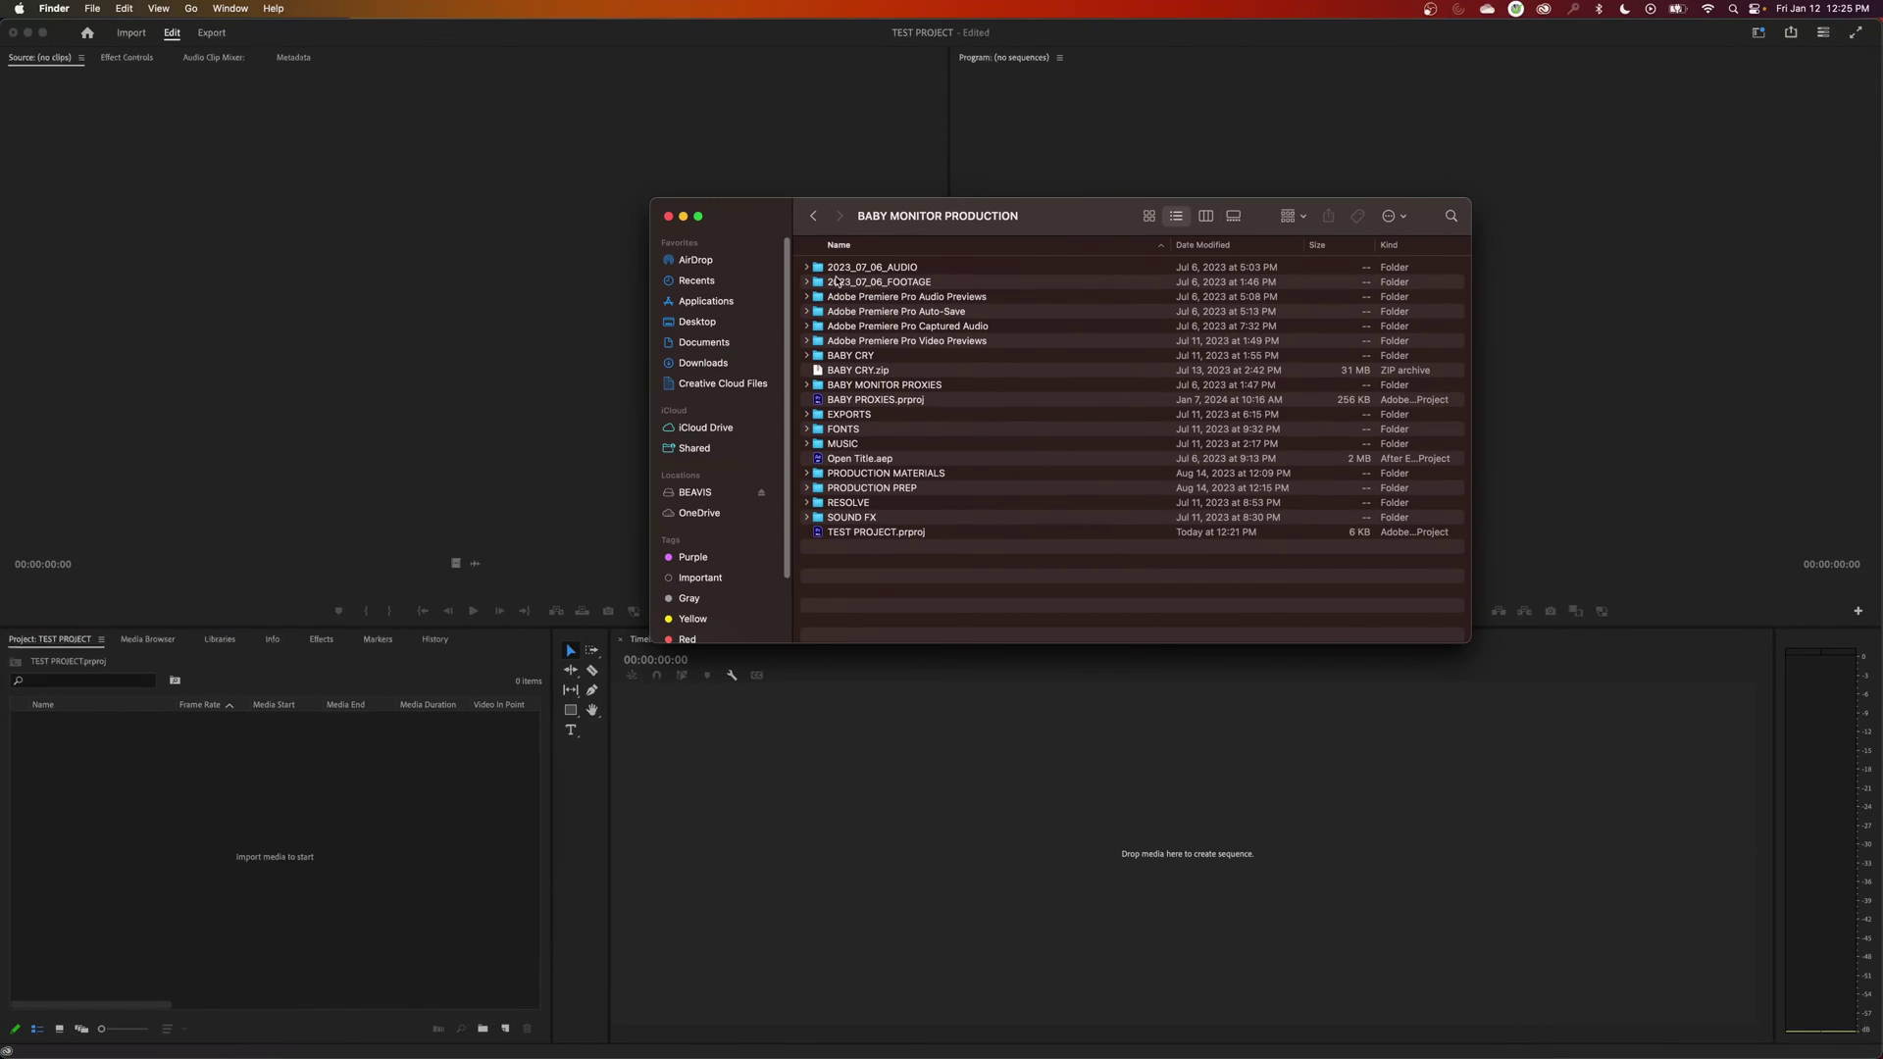
click(813, 215)
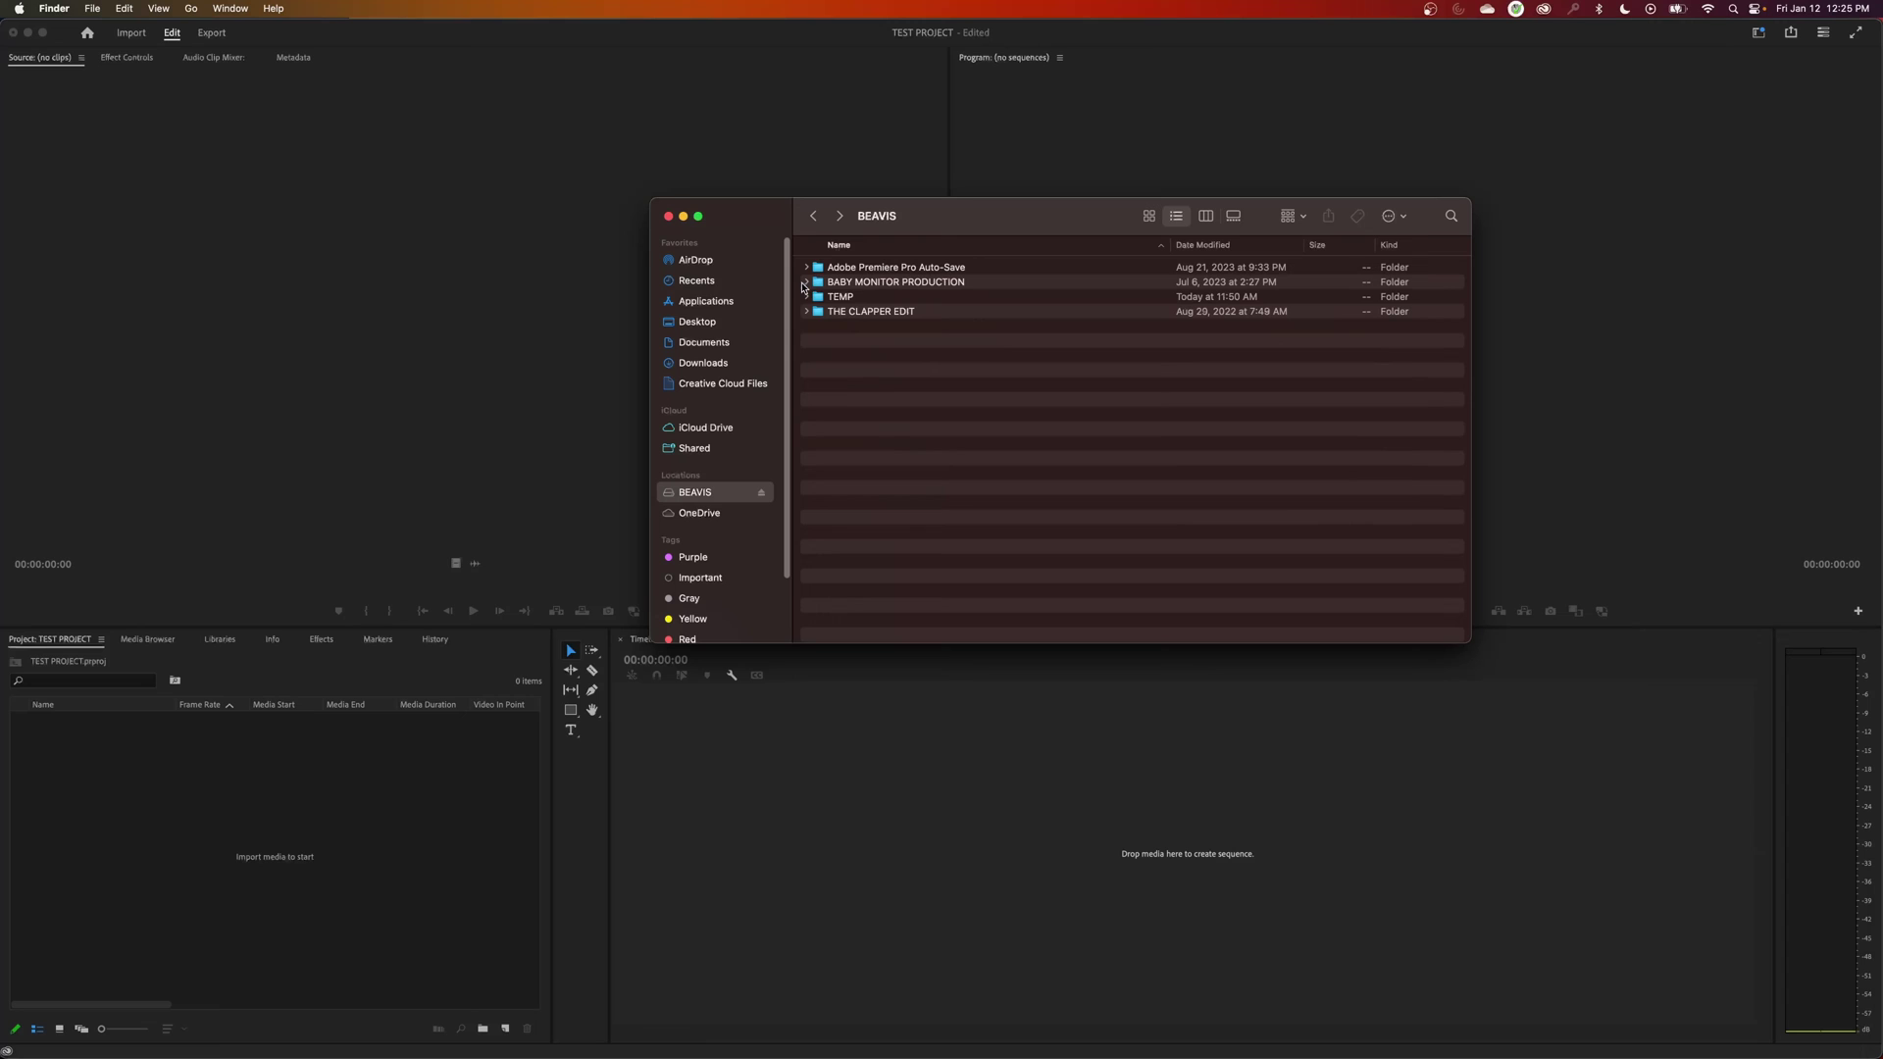
click(829, 285)
click(835, 312)
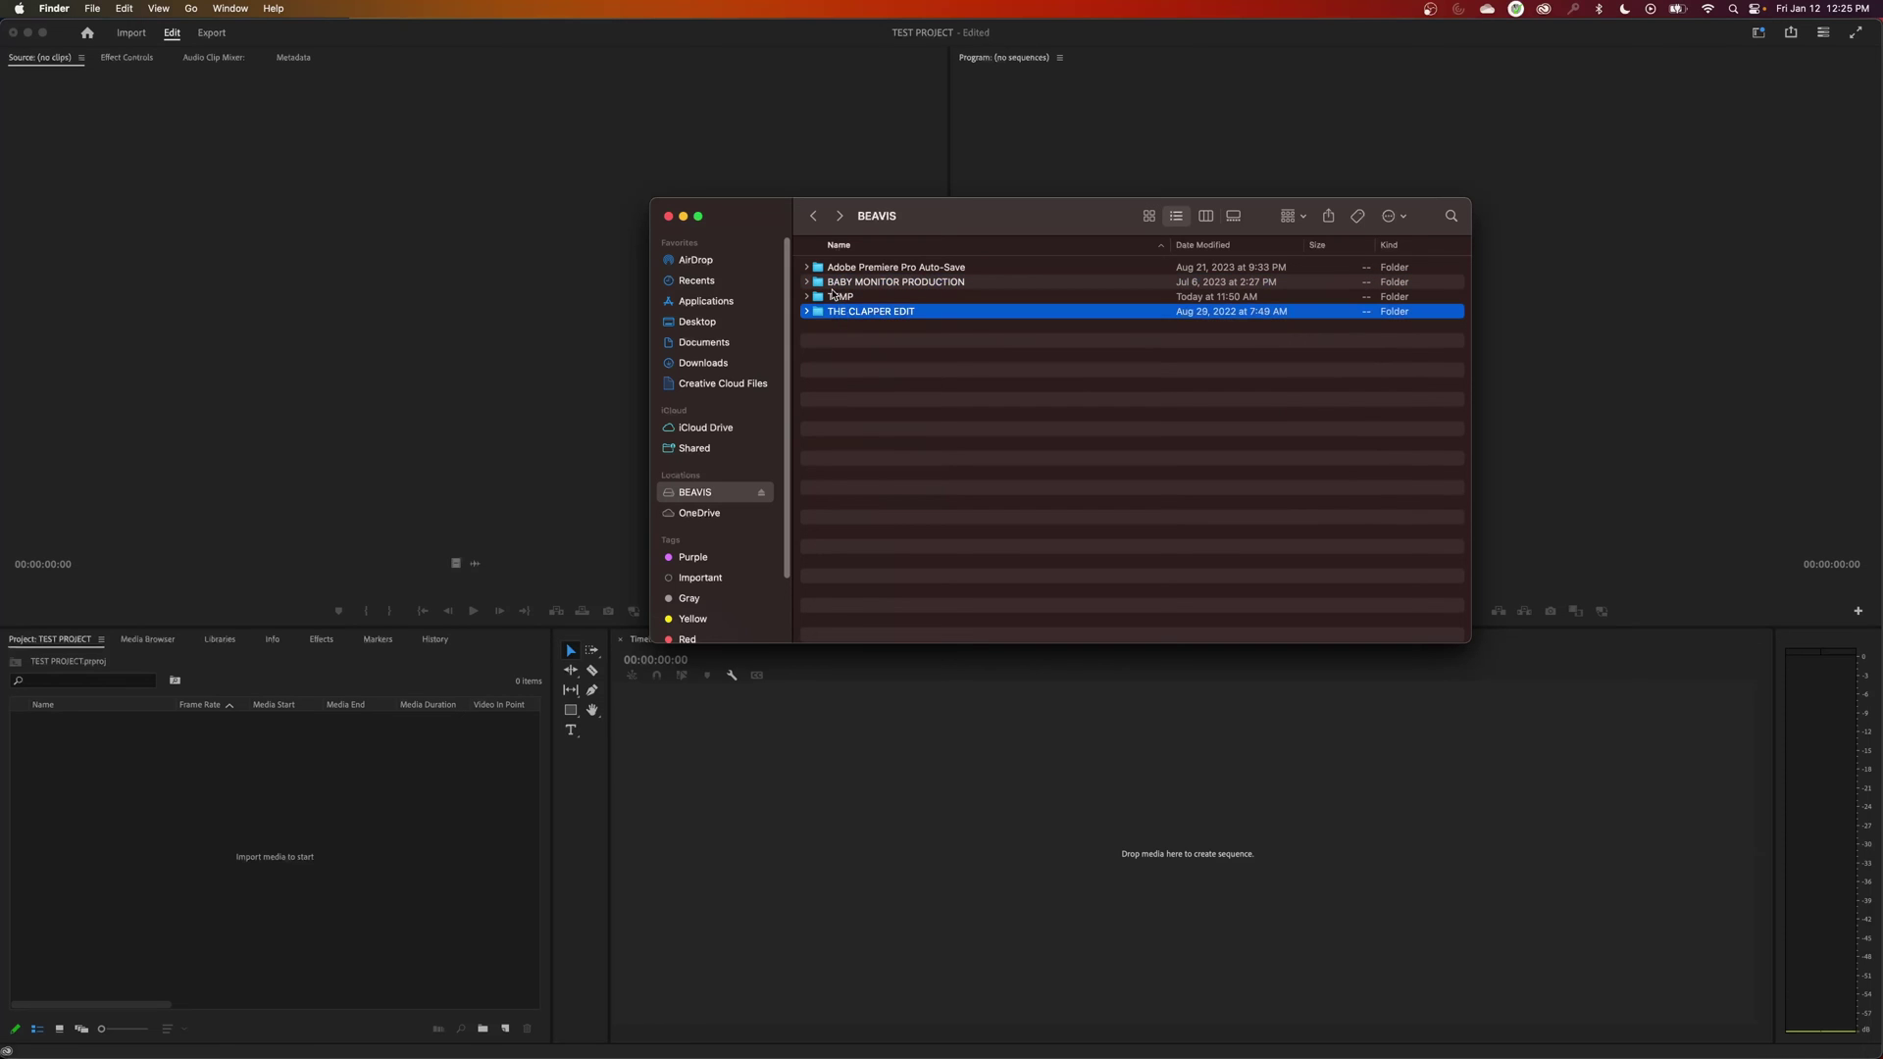
click(806, 282)
Expand the 2023_07_06_FOOTAGE folder to list its contents.
click(833, 300)
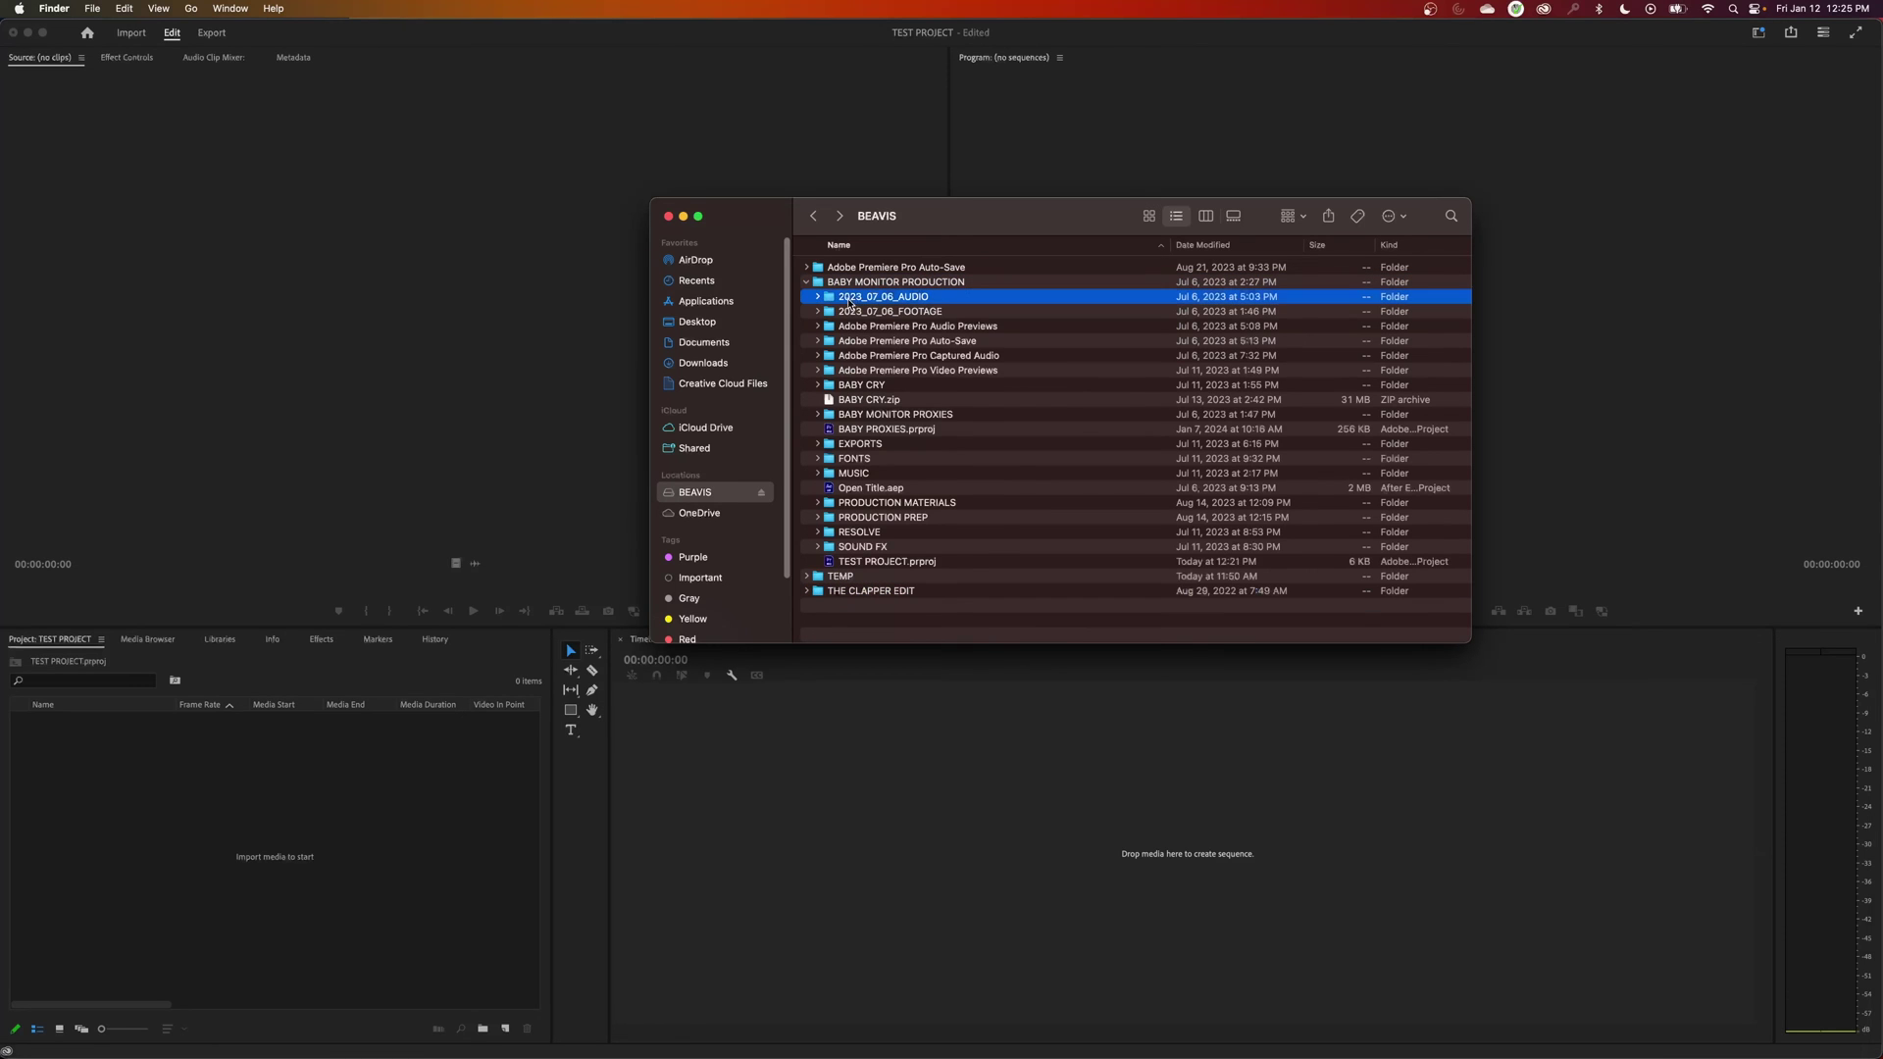
click(862, 309)
click(863, 298)
click(869, 312)
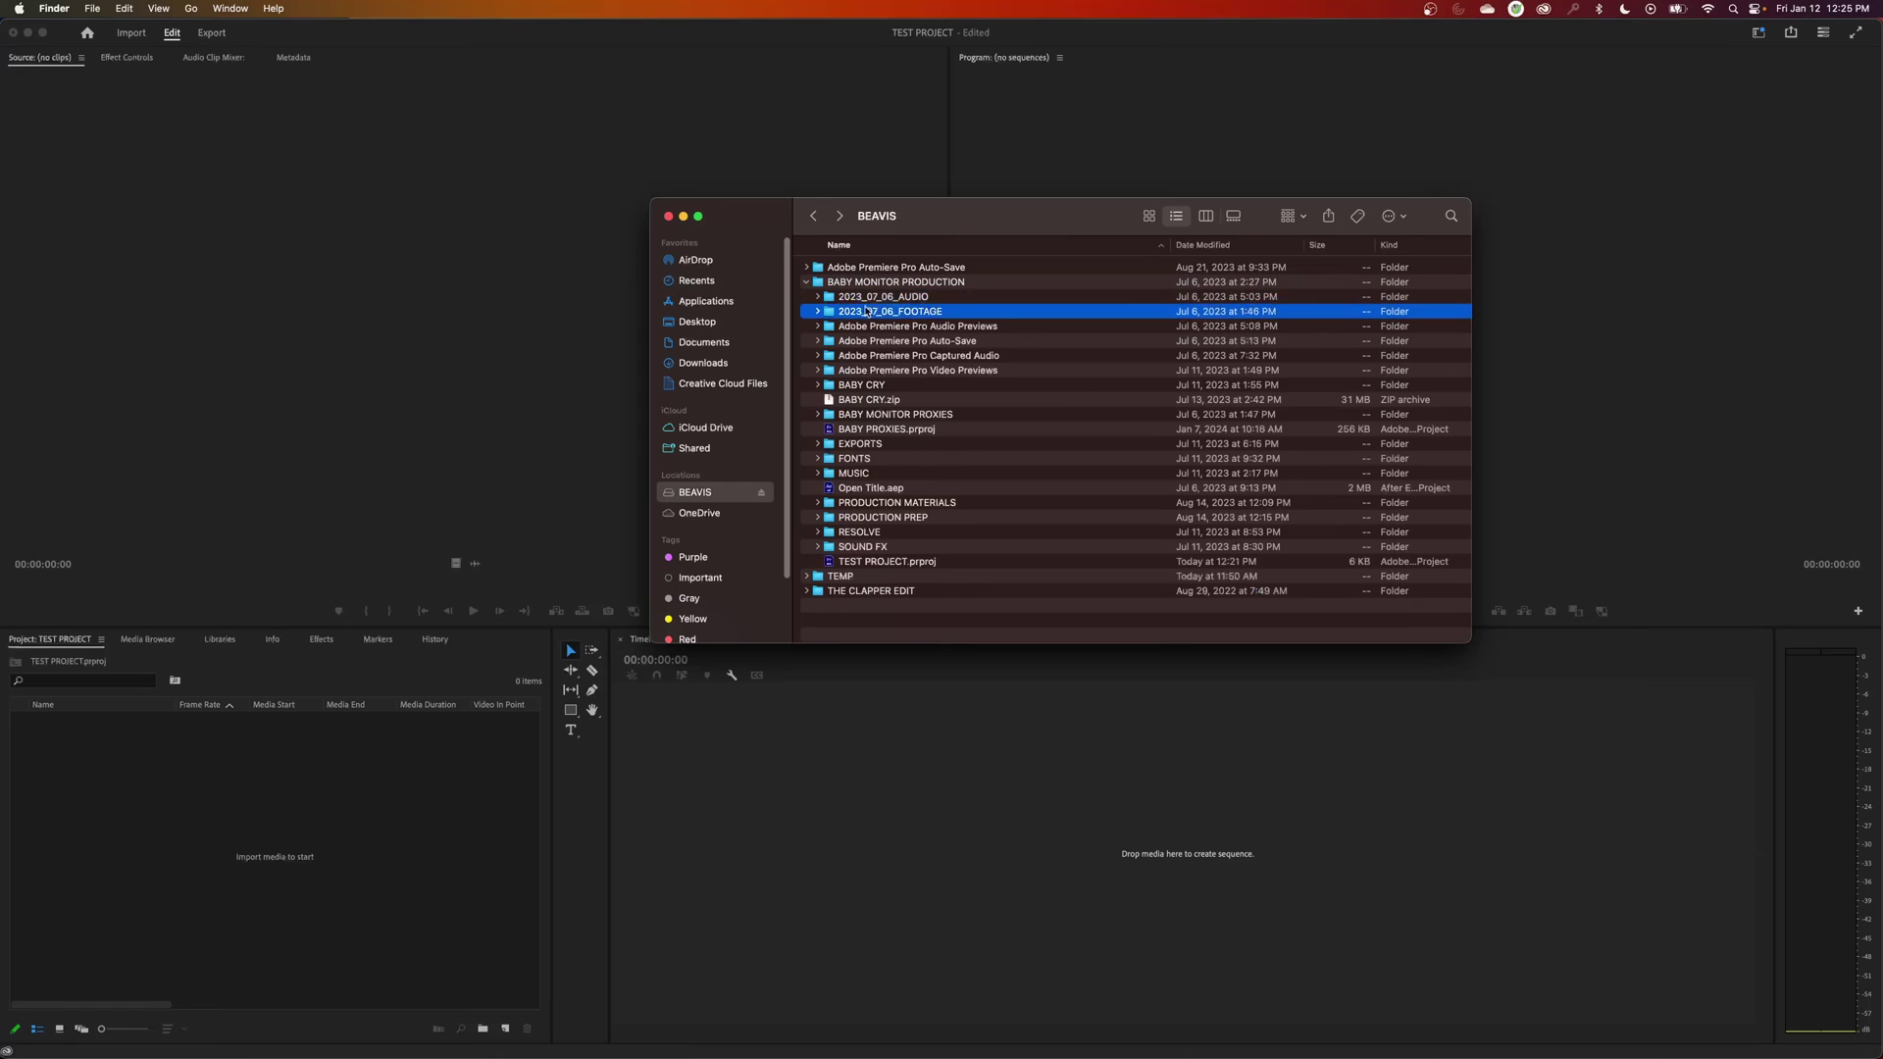
click(867, 299)
click(871, 313)
click(863, 298)
click(878, 312)
click(818, 313)
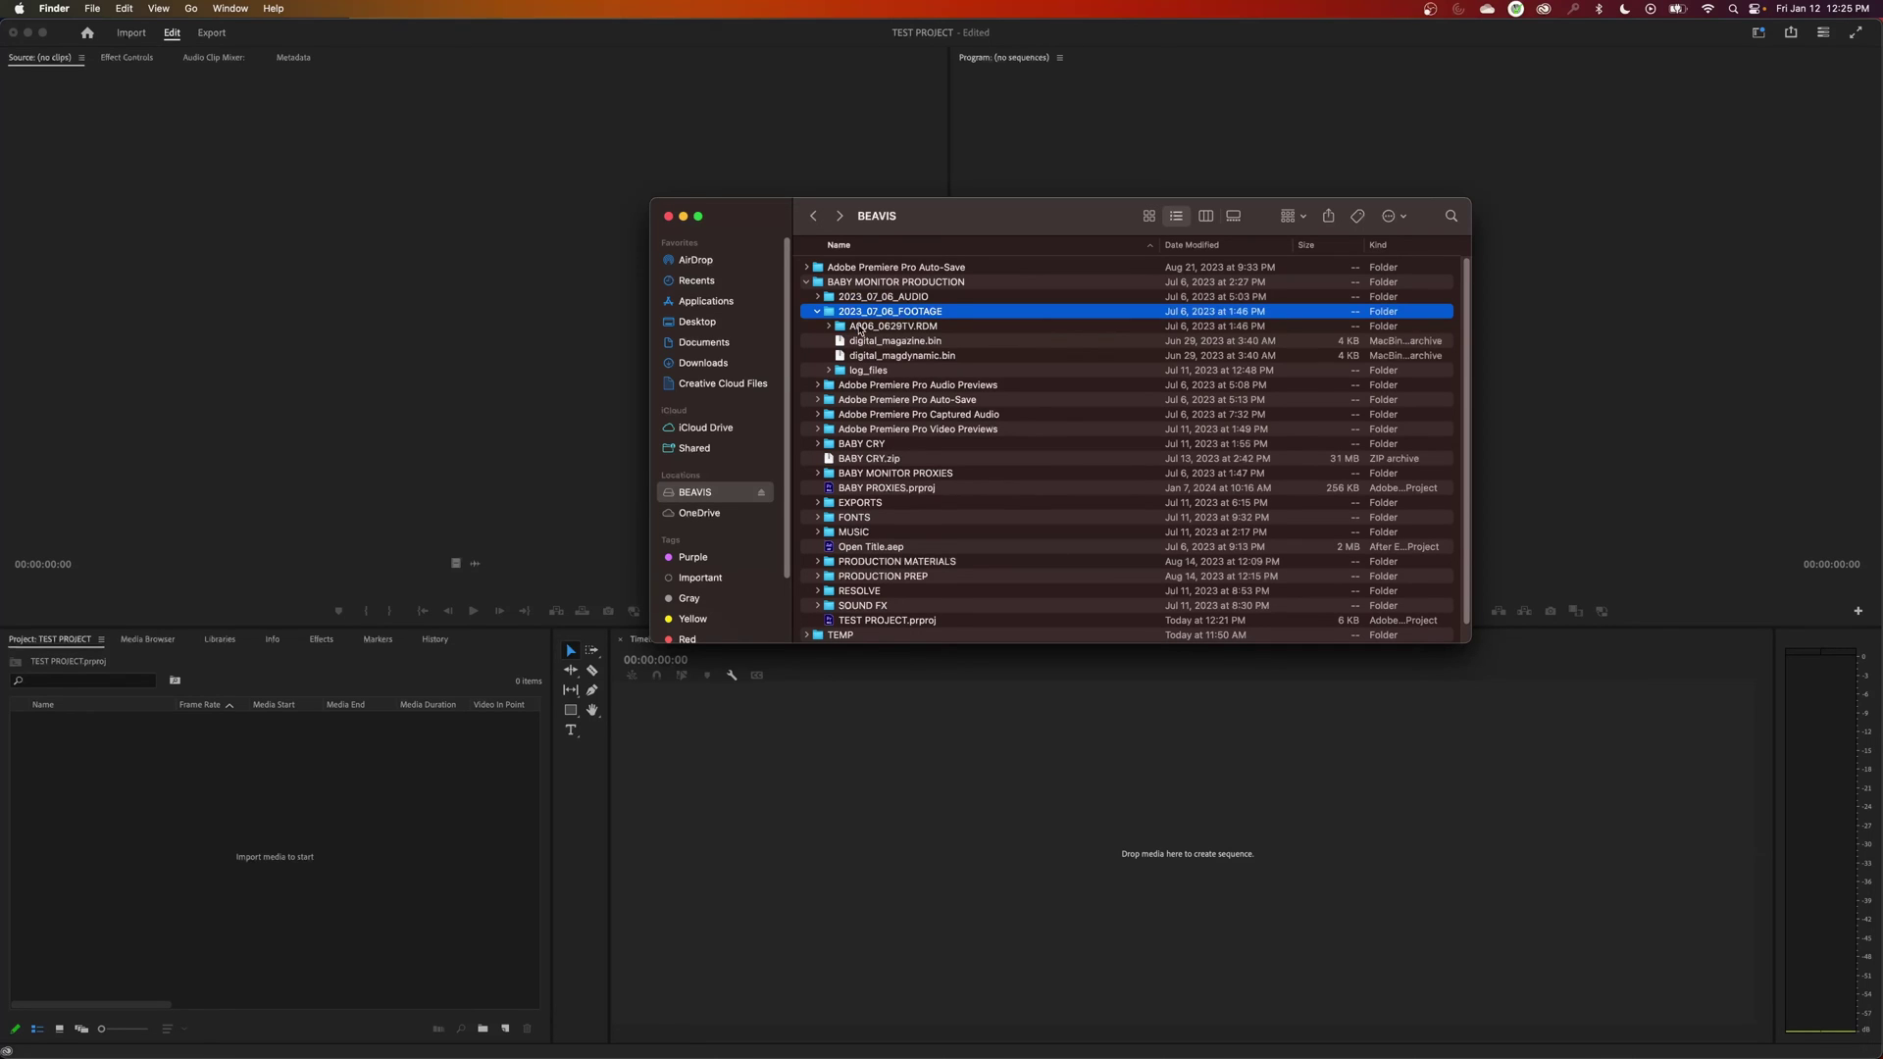
Open 2023_07_06_FOOTAGE, create an untitled folder inside it, then delete it.
double_click(830, 312)
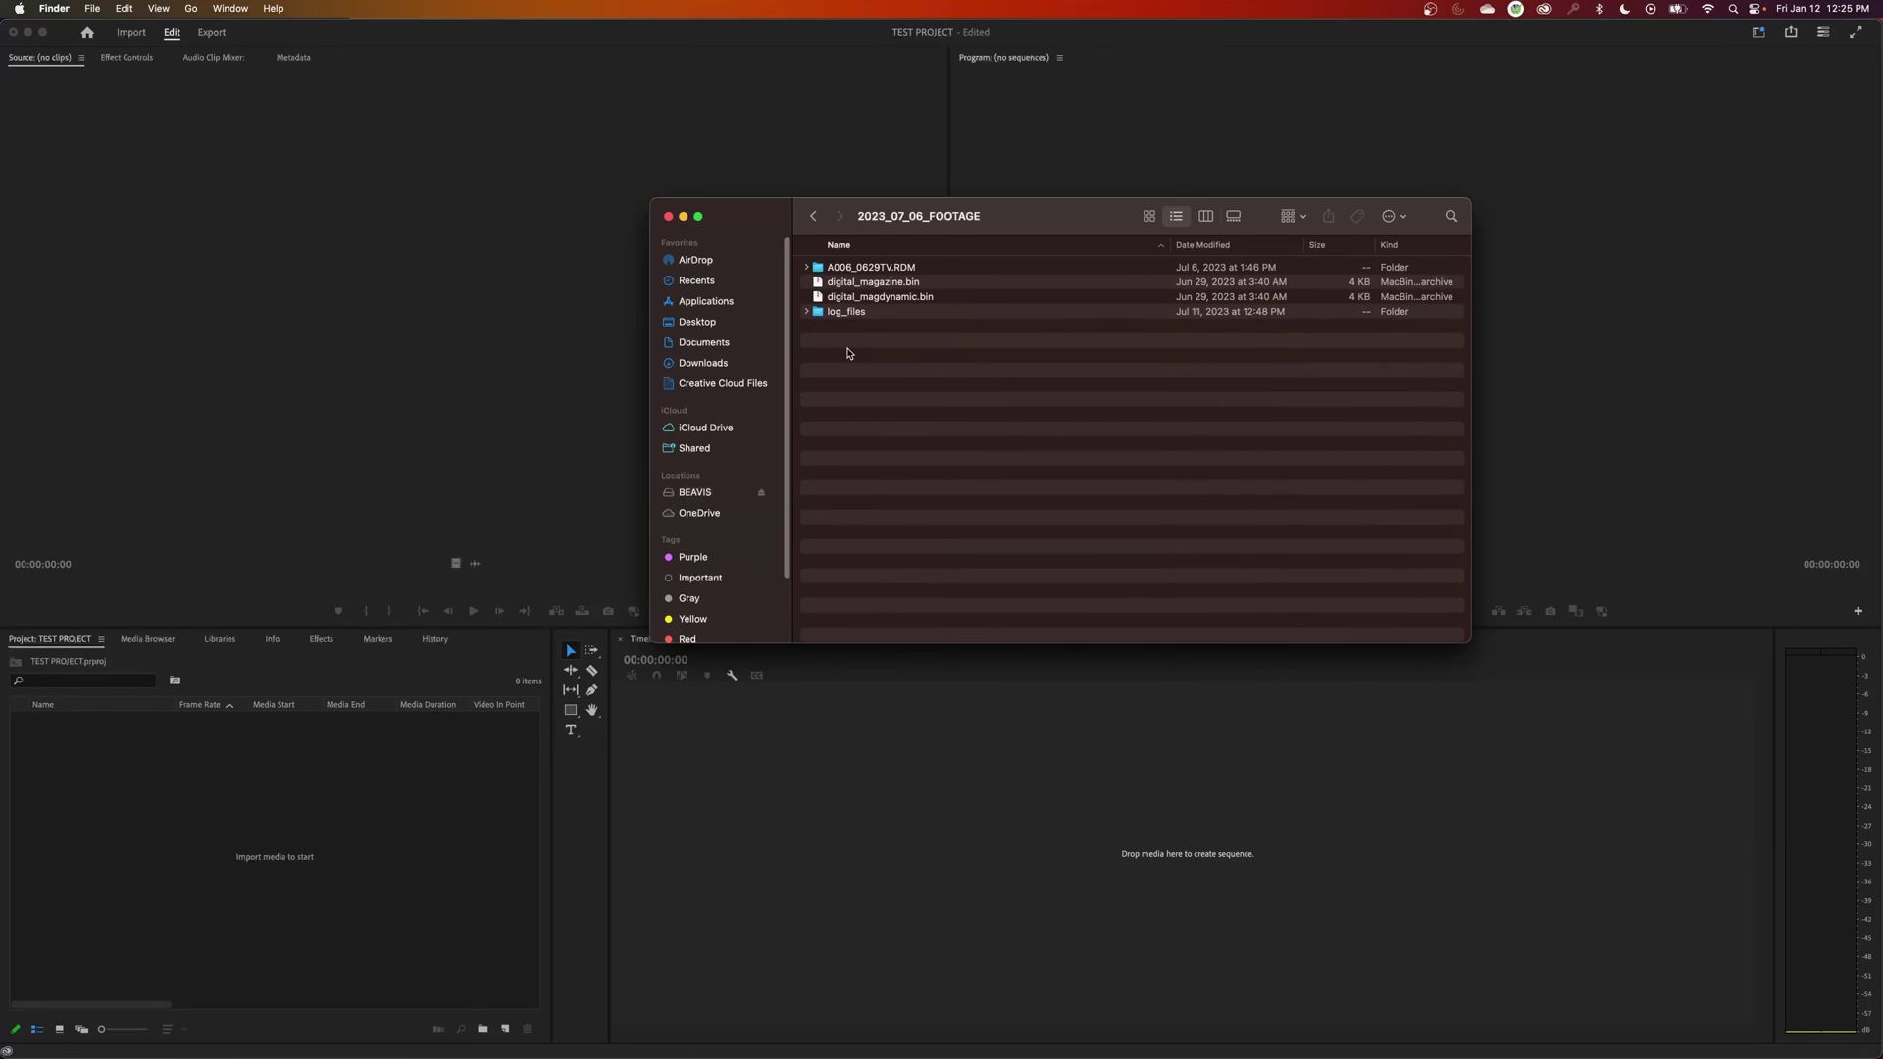
right_click(849, 353)
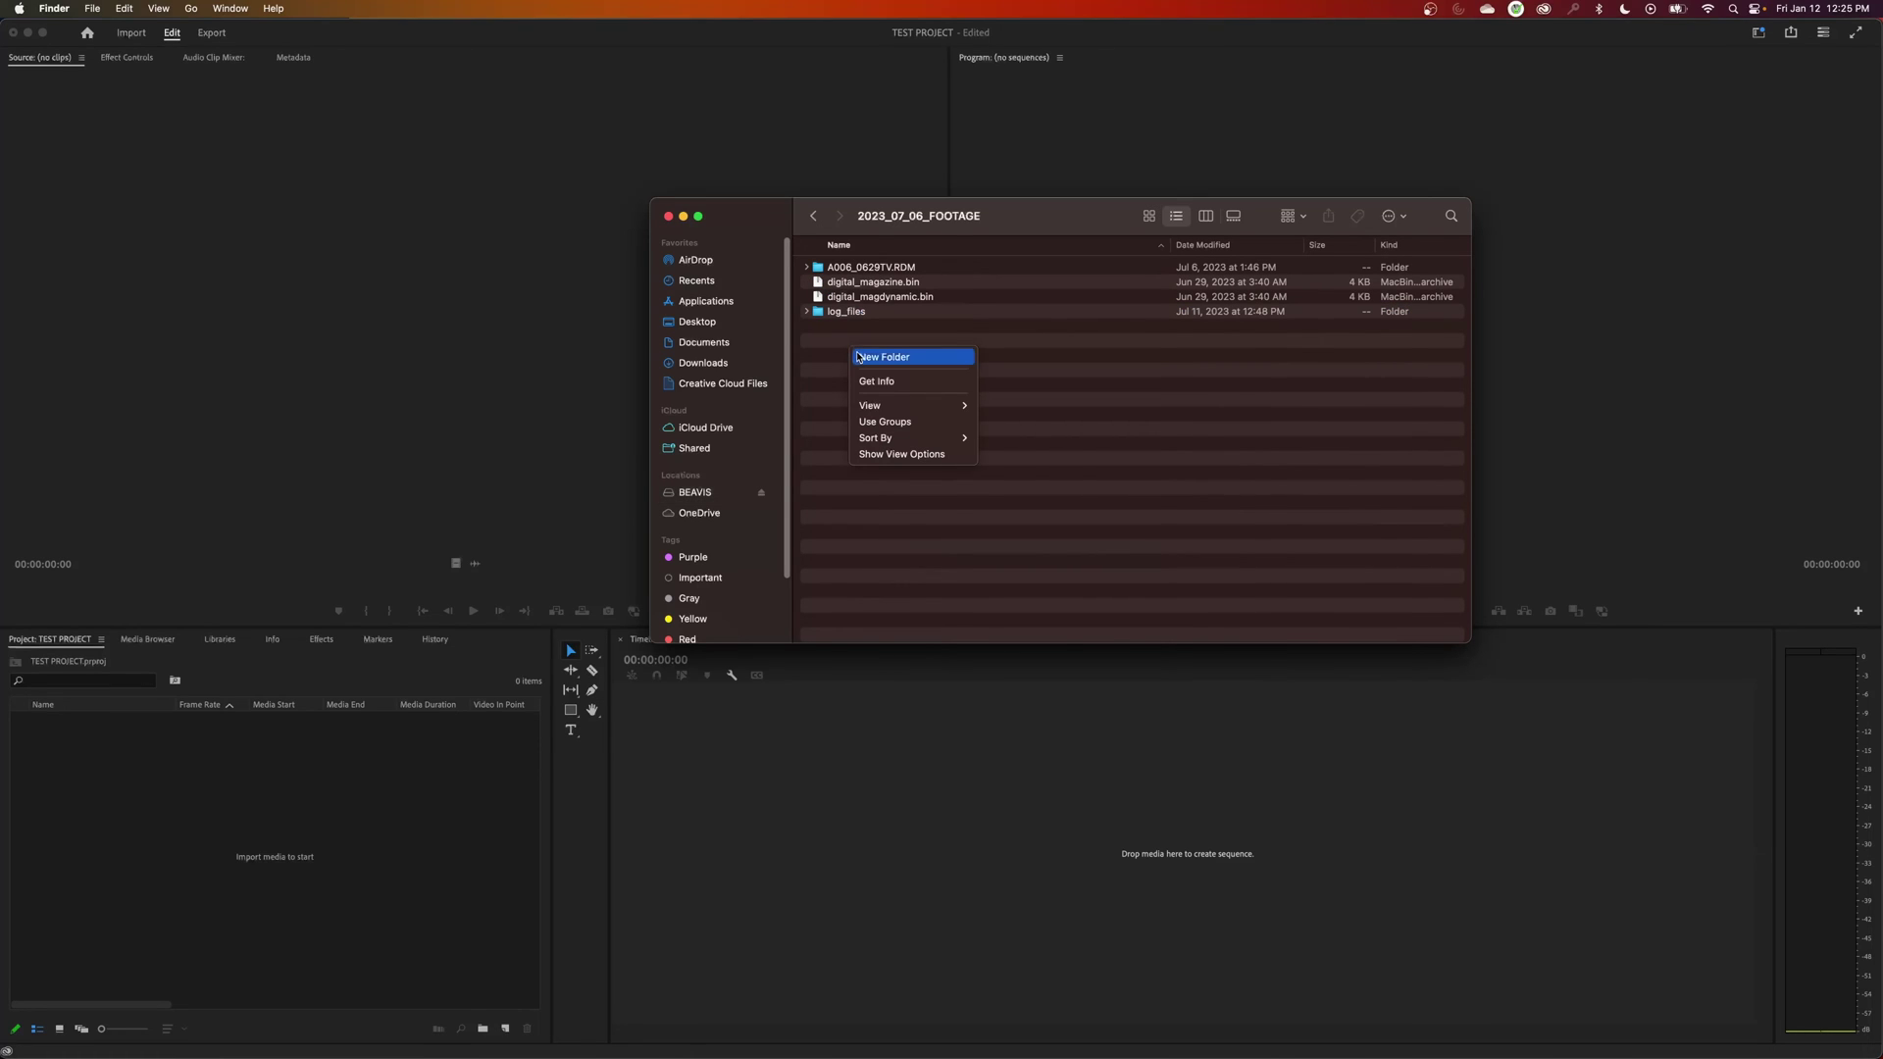
click(856, 358)
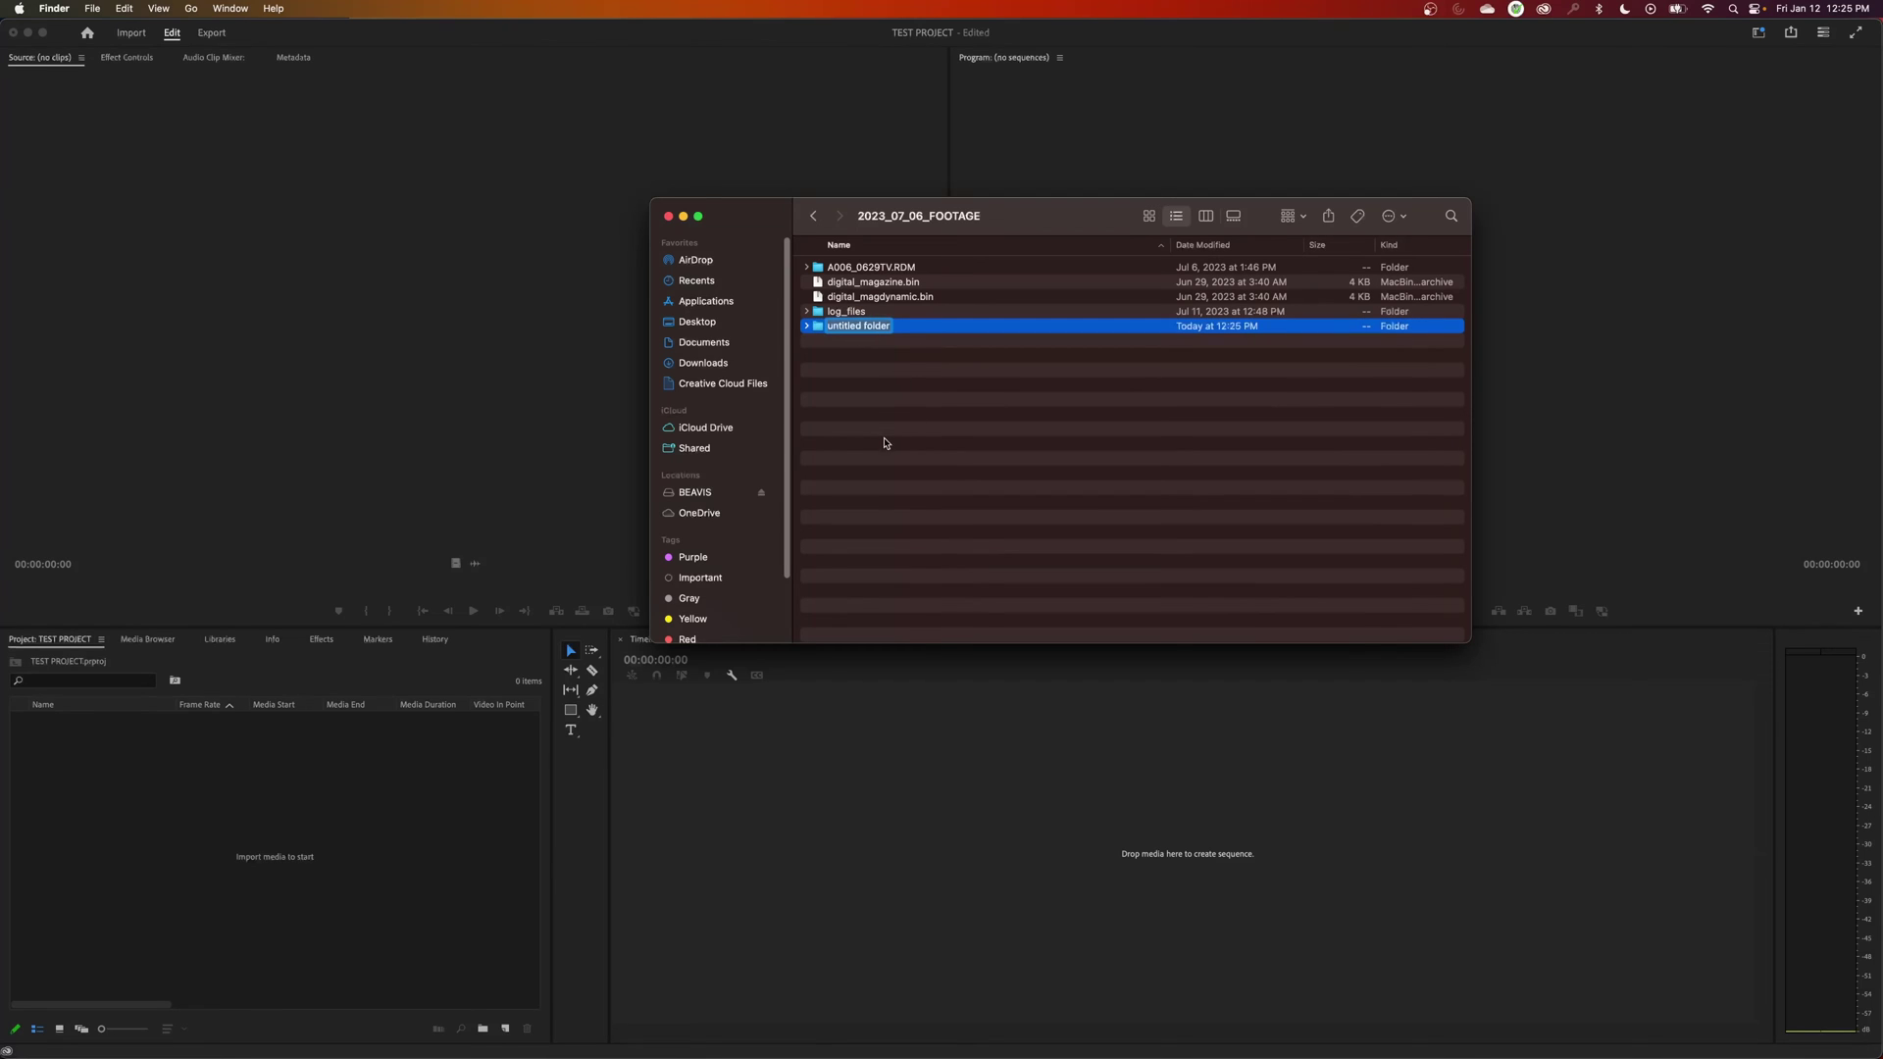
key(Return)
key(super+BackSpace)
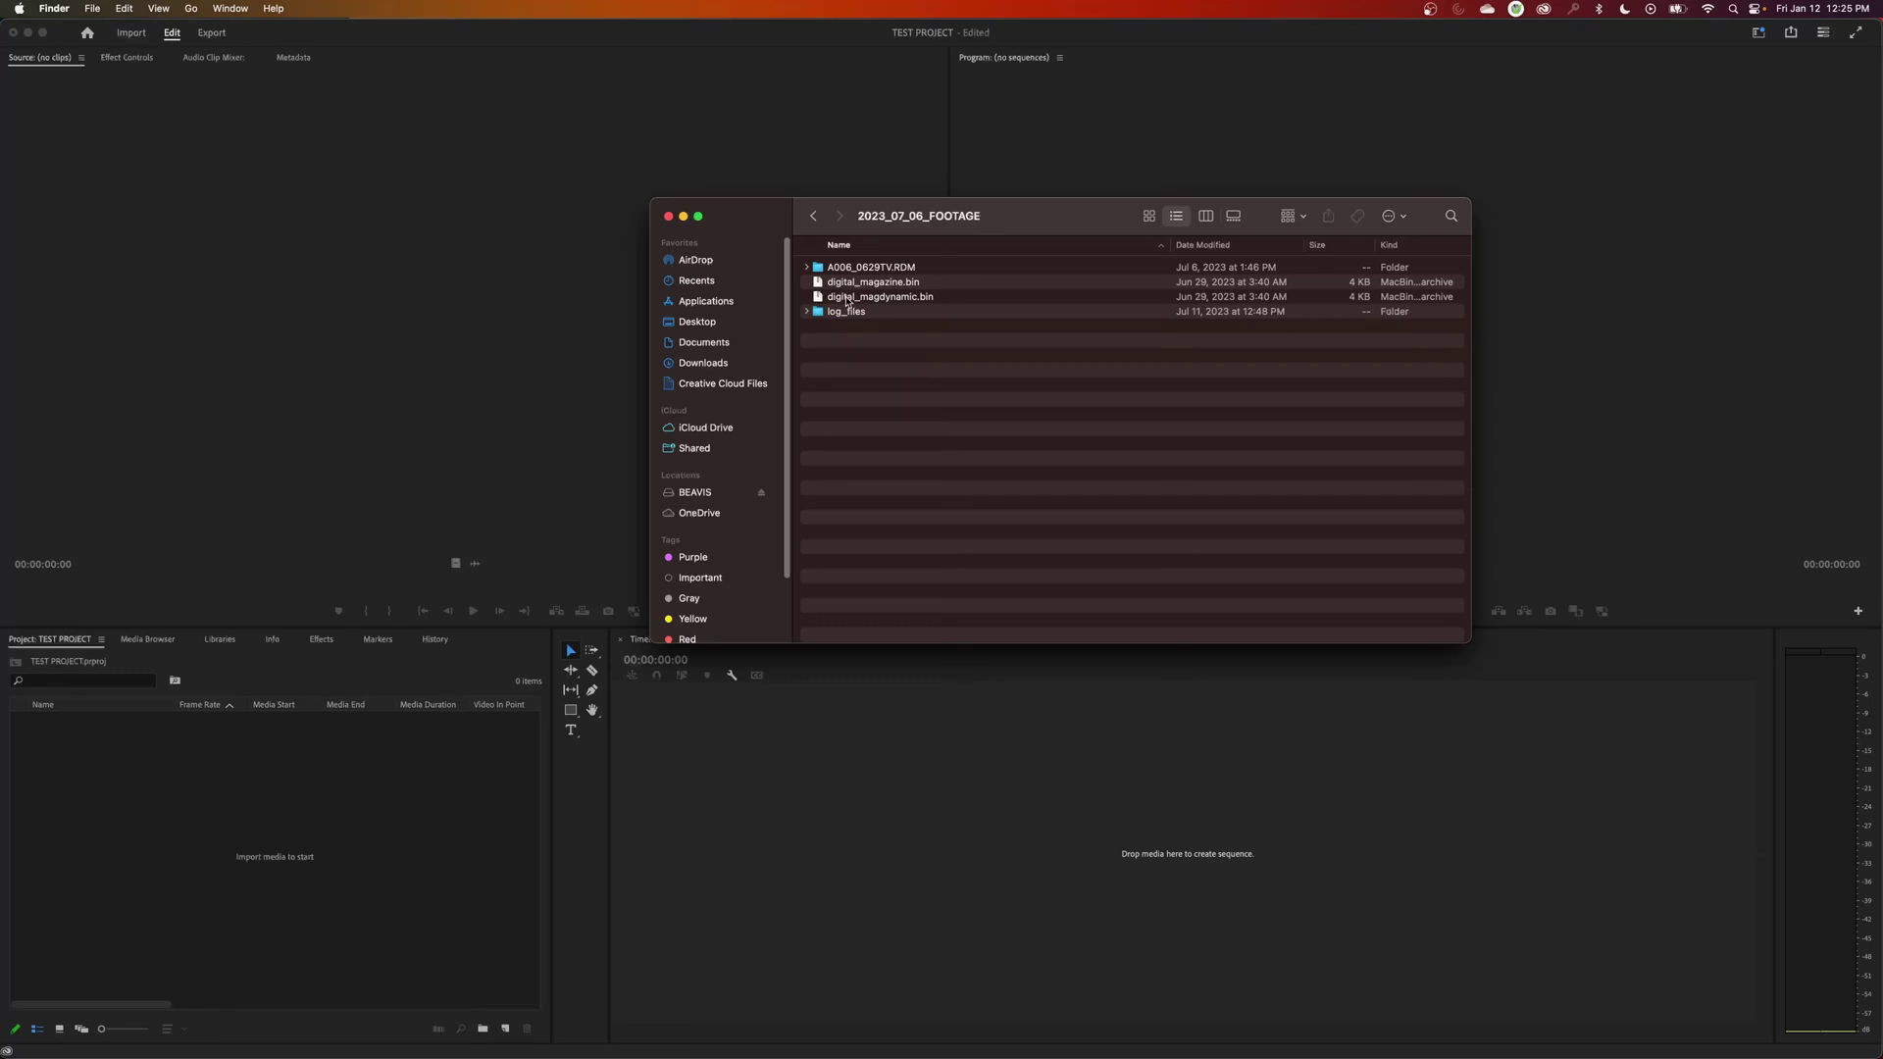
click(841, 269)
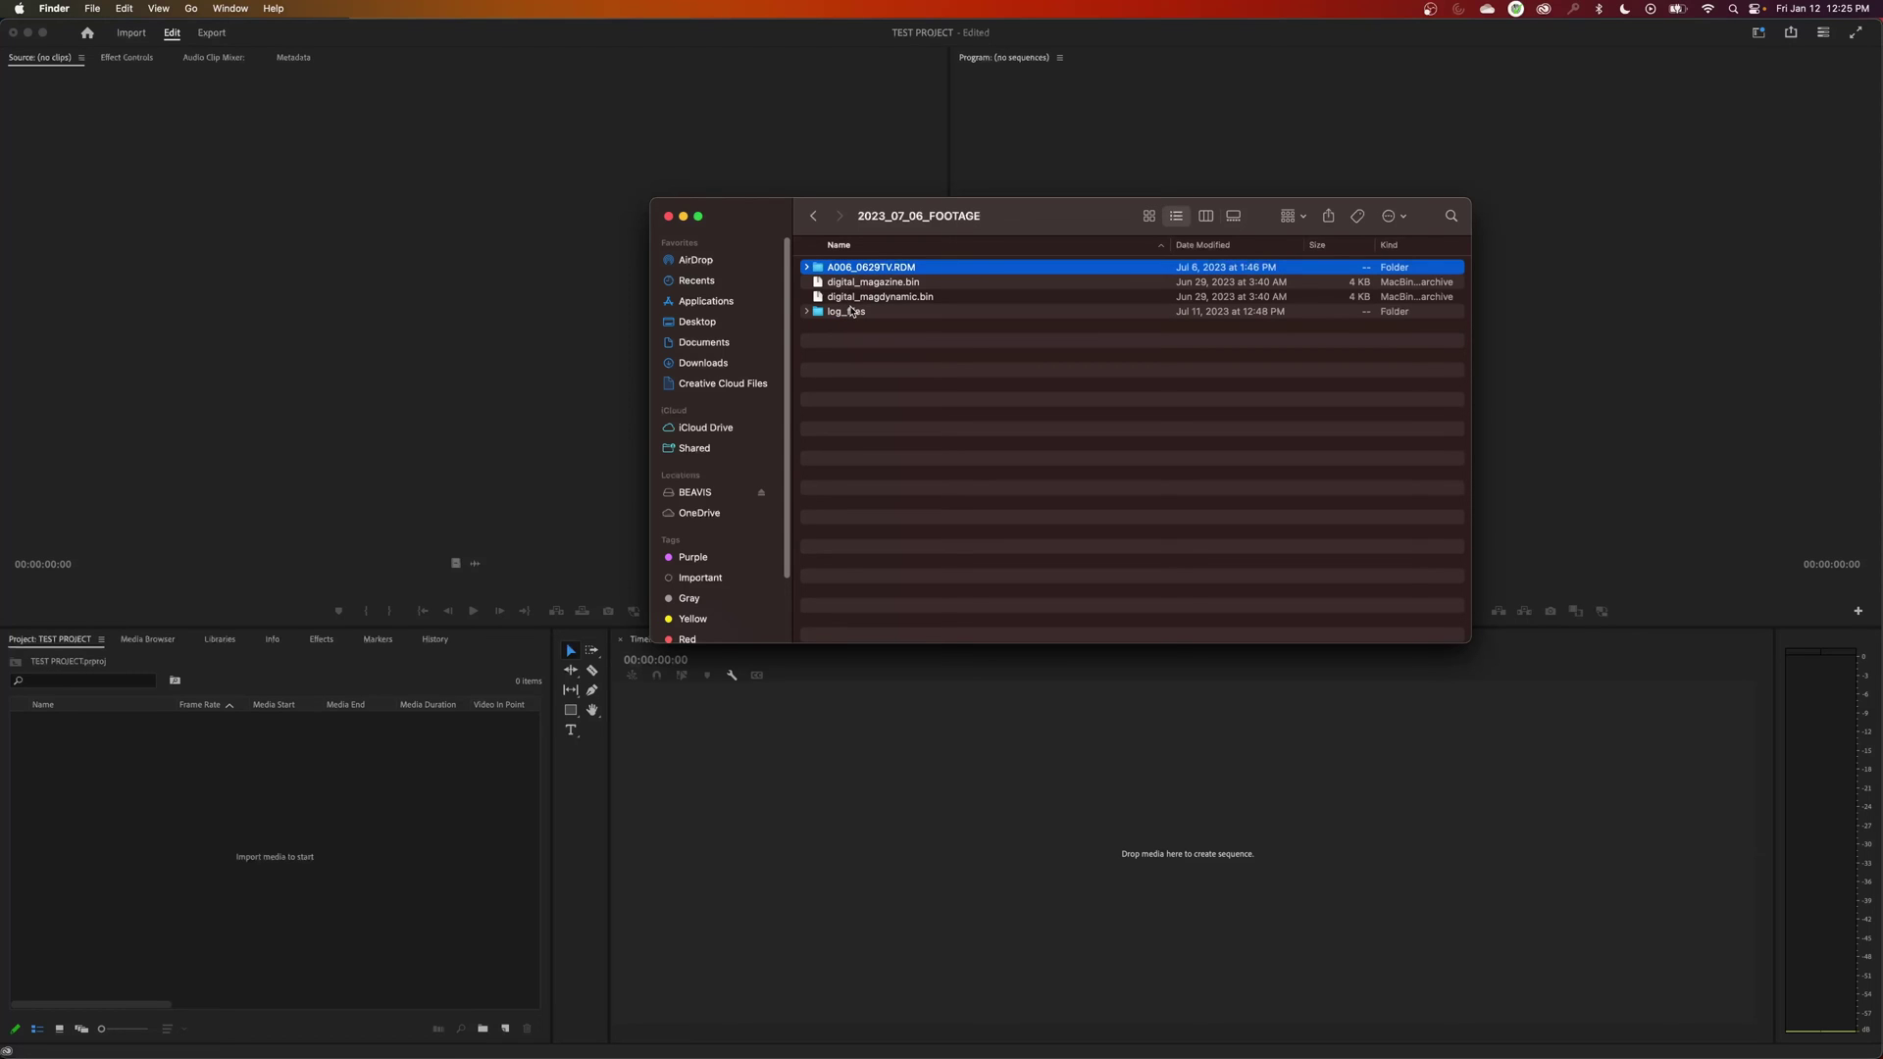
Return to BEAVIS, collapse BABY MONITOR PRODUCTION and expand THE CLAPPER EDIT's SCENE folders.
click(813, 216)
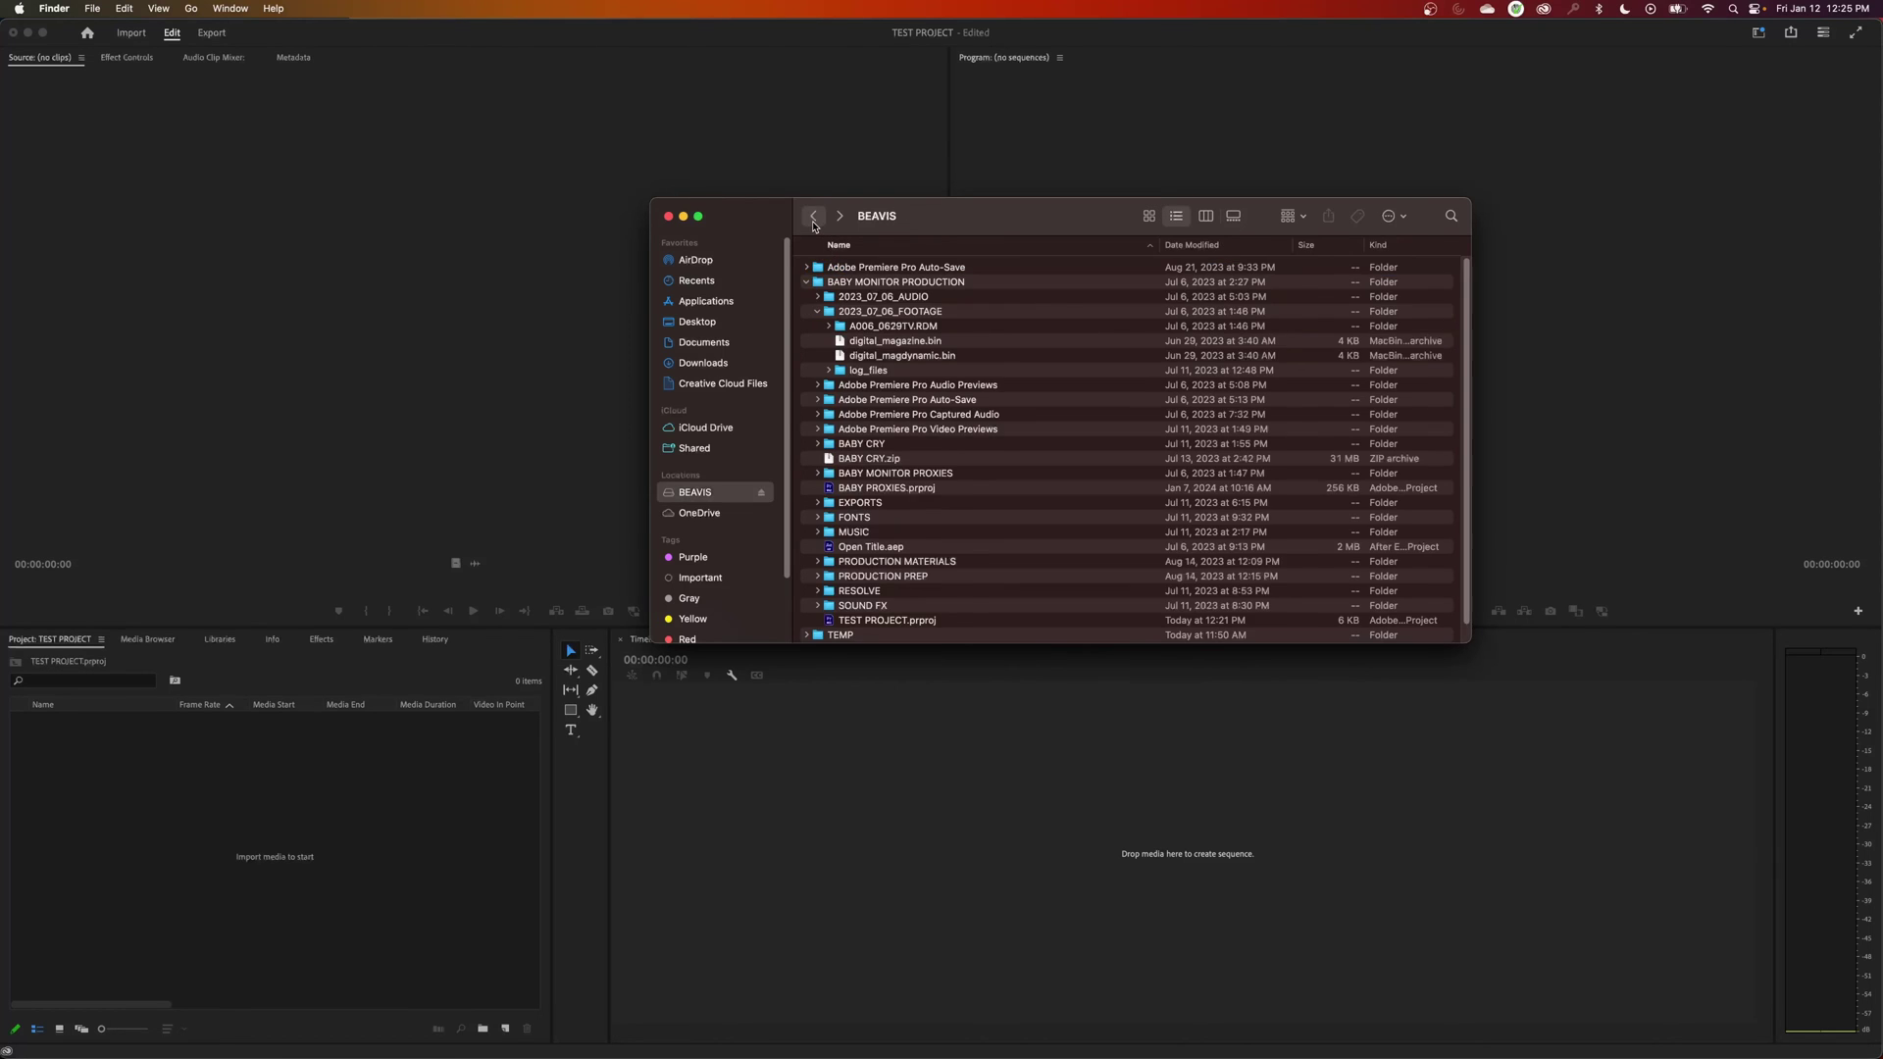
click(805, 281)
click(807, 311)
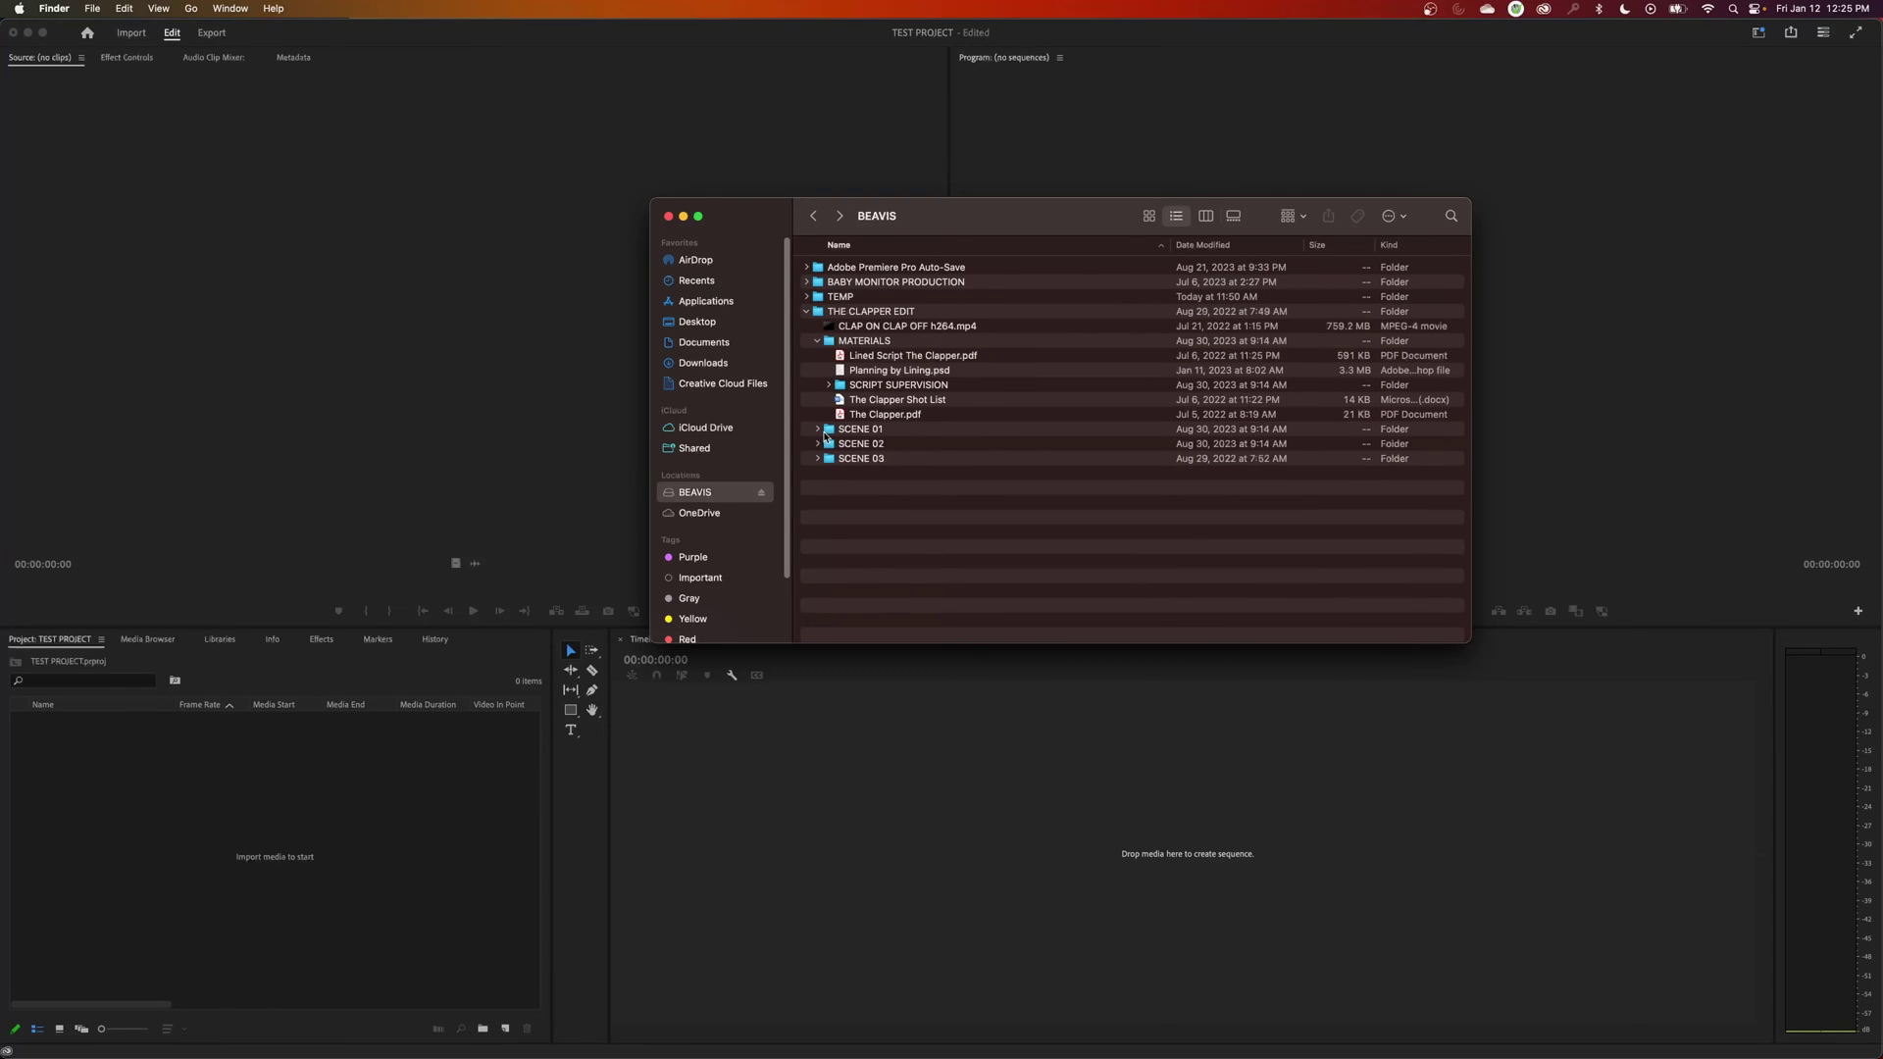
click(820, 431)
click(846, 447)
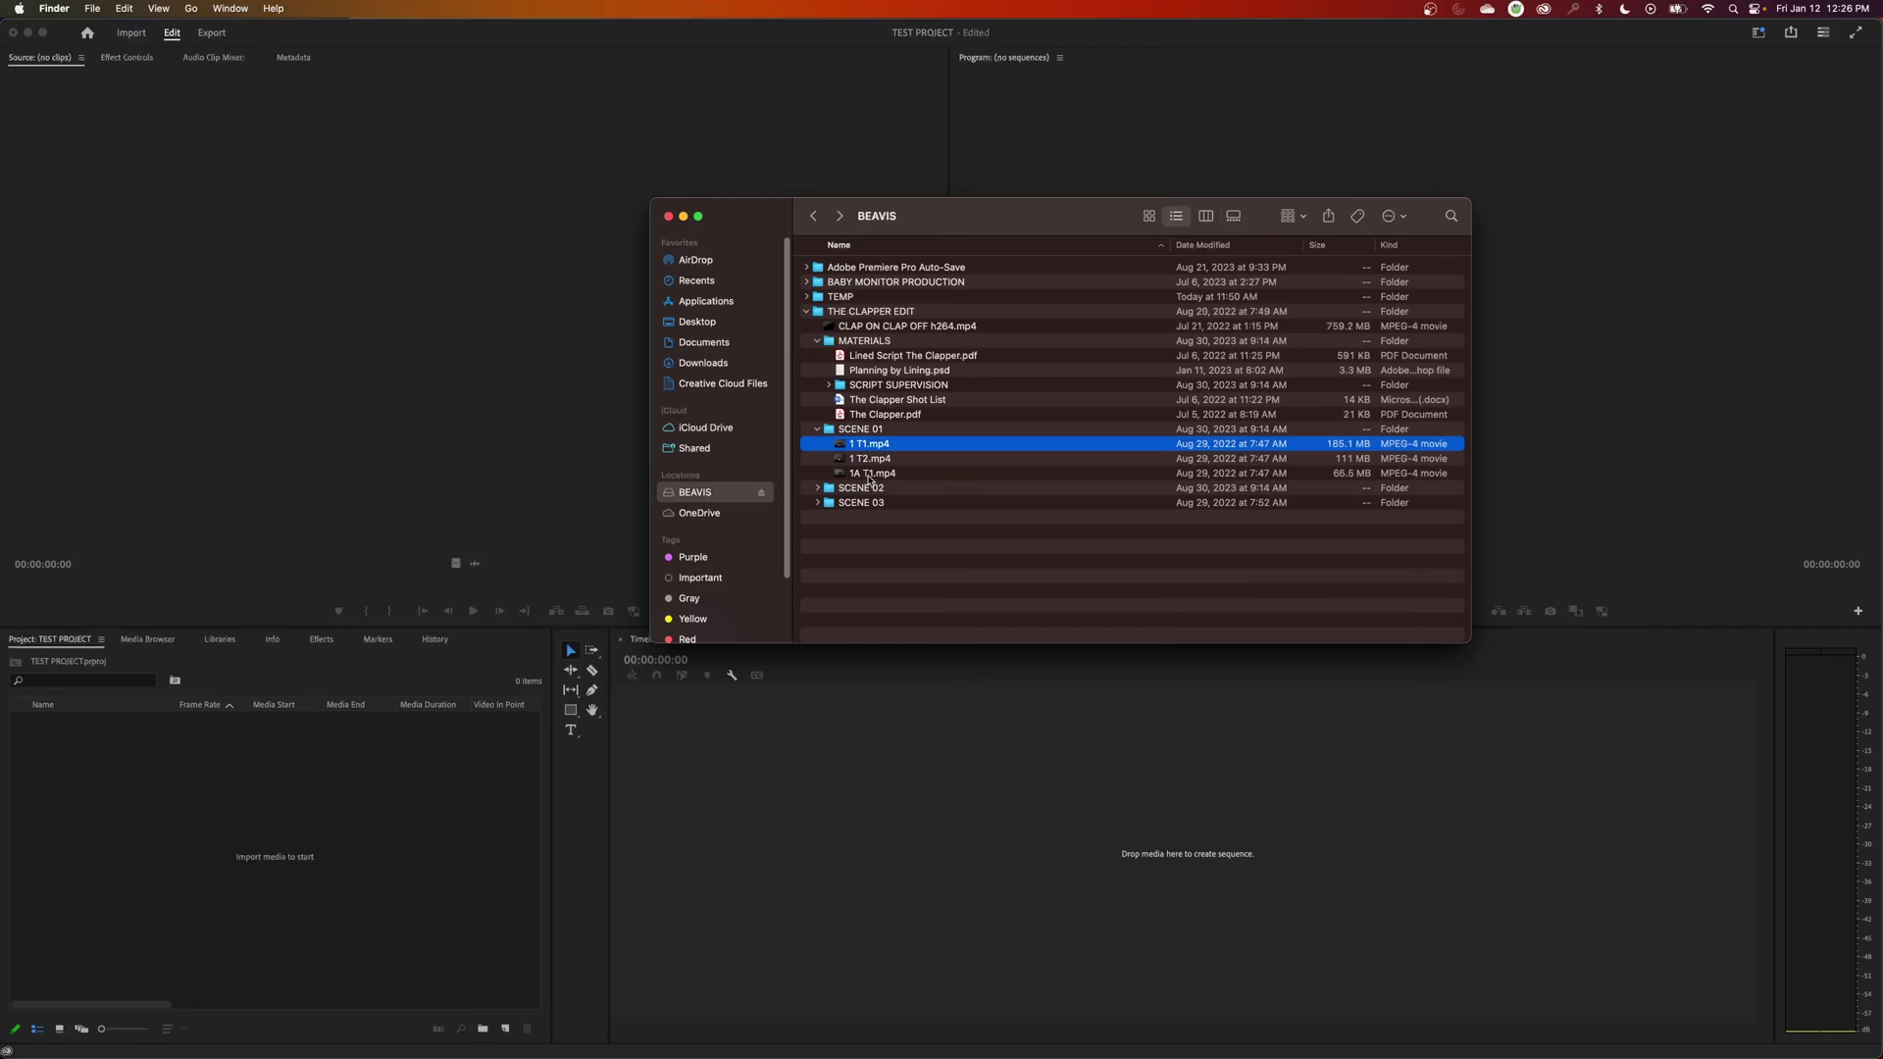
click(819, 432)
click(827, 432)
click(840, 447)
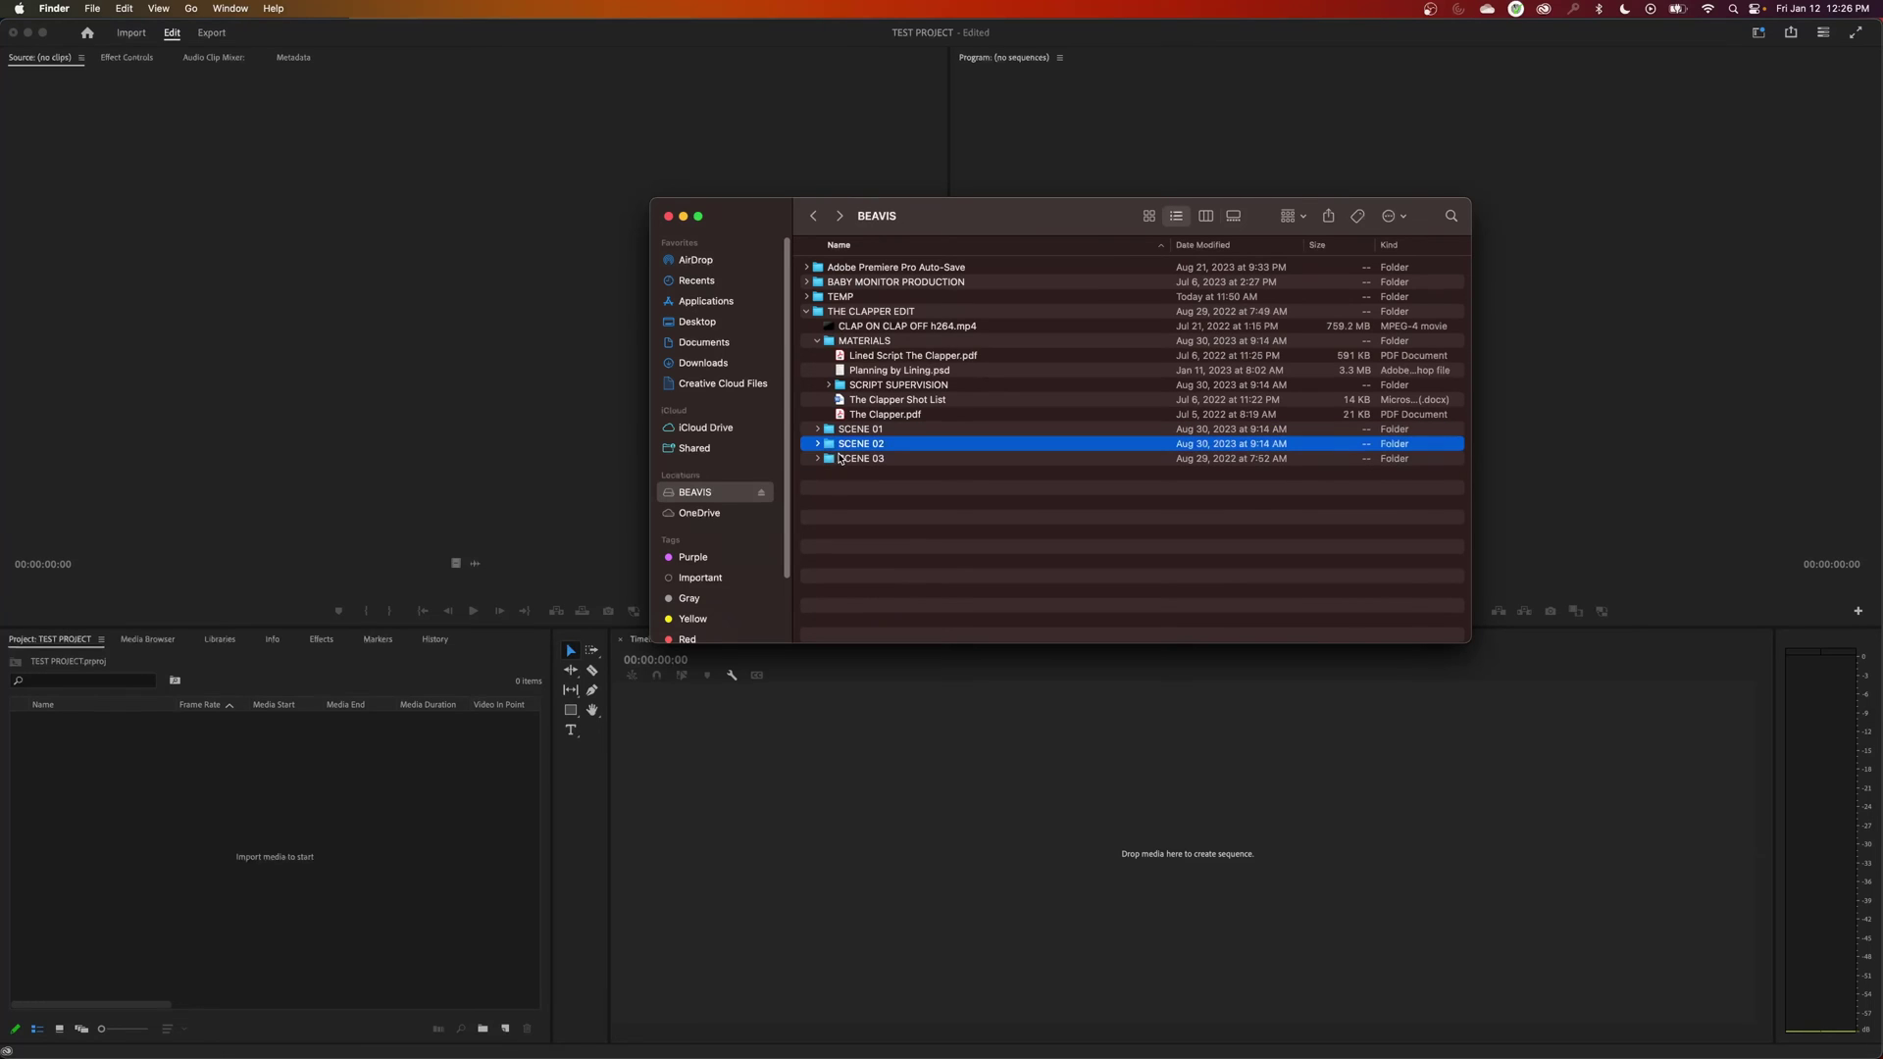
click(829, 458)
Expand SCENE 01, 02 and 03 to inspect their clips, then collapse them again.
click(819, 431)
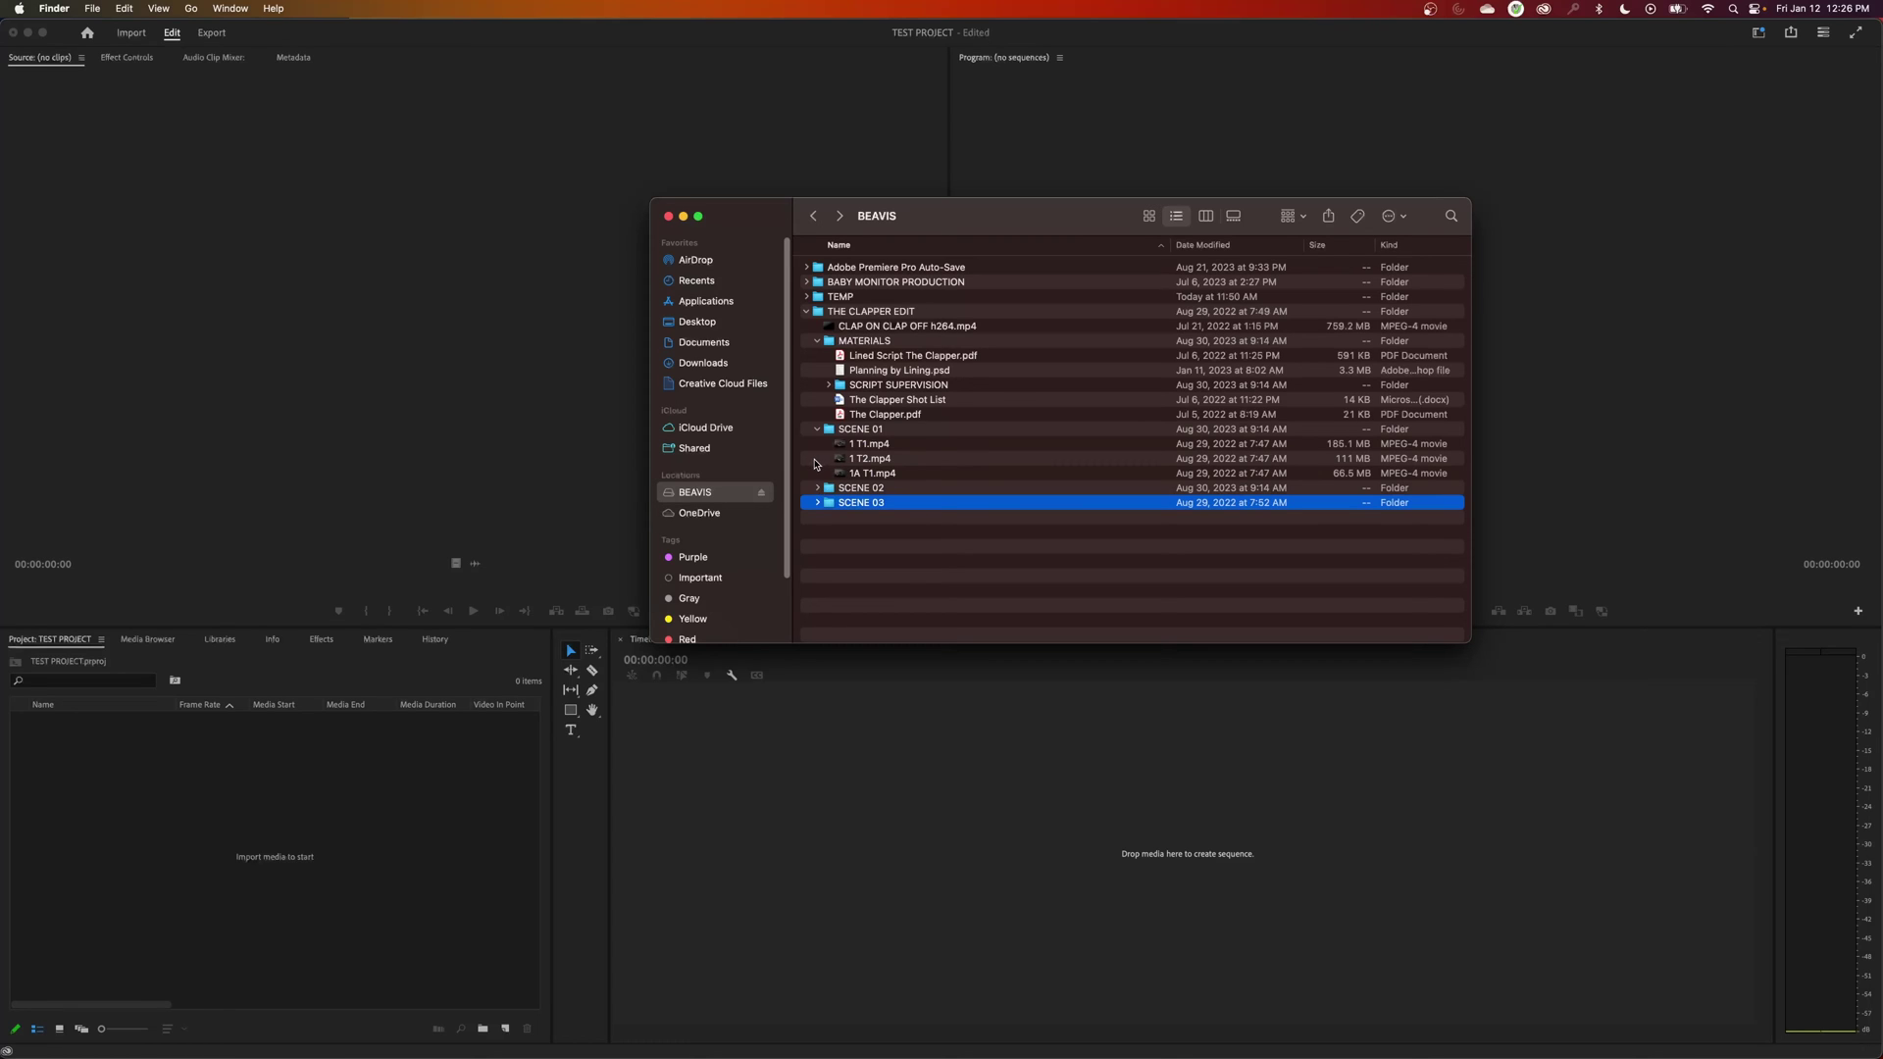
click(819, 489)
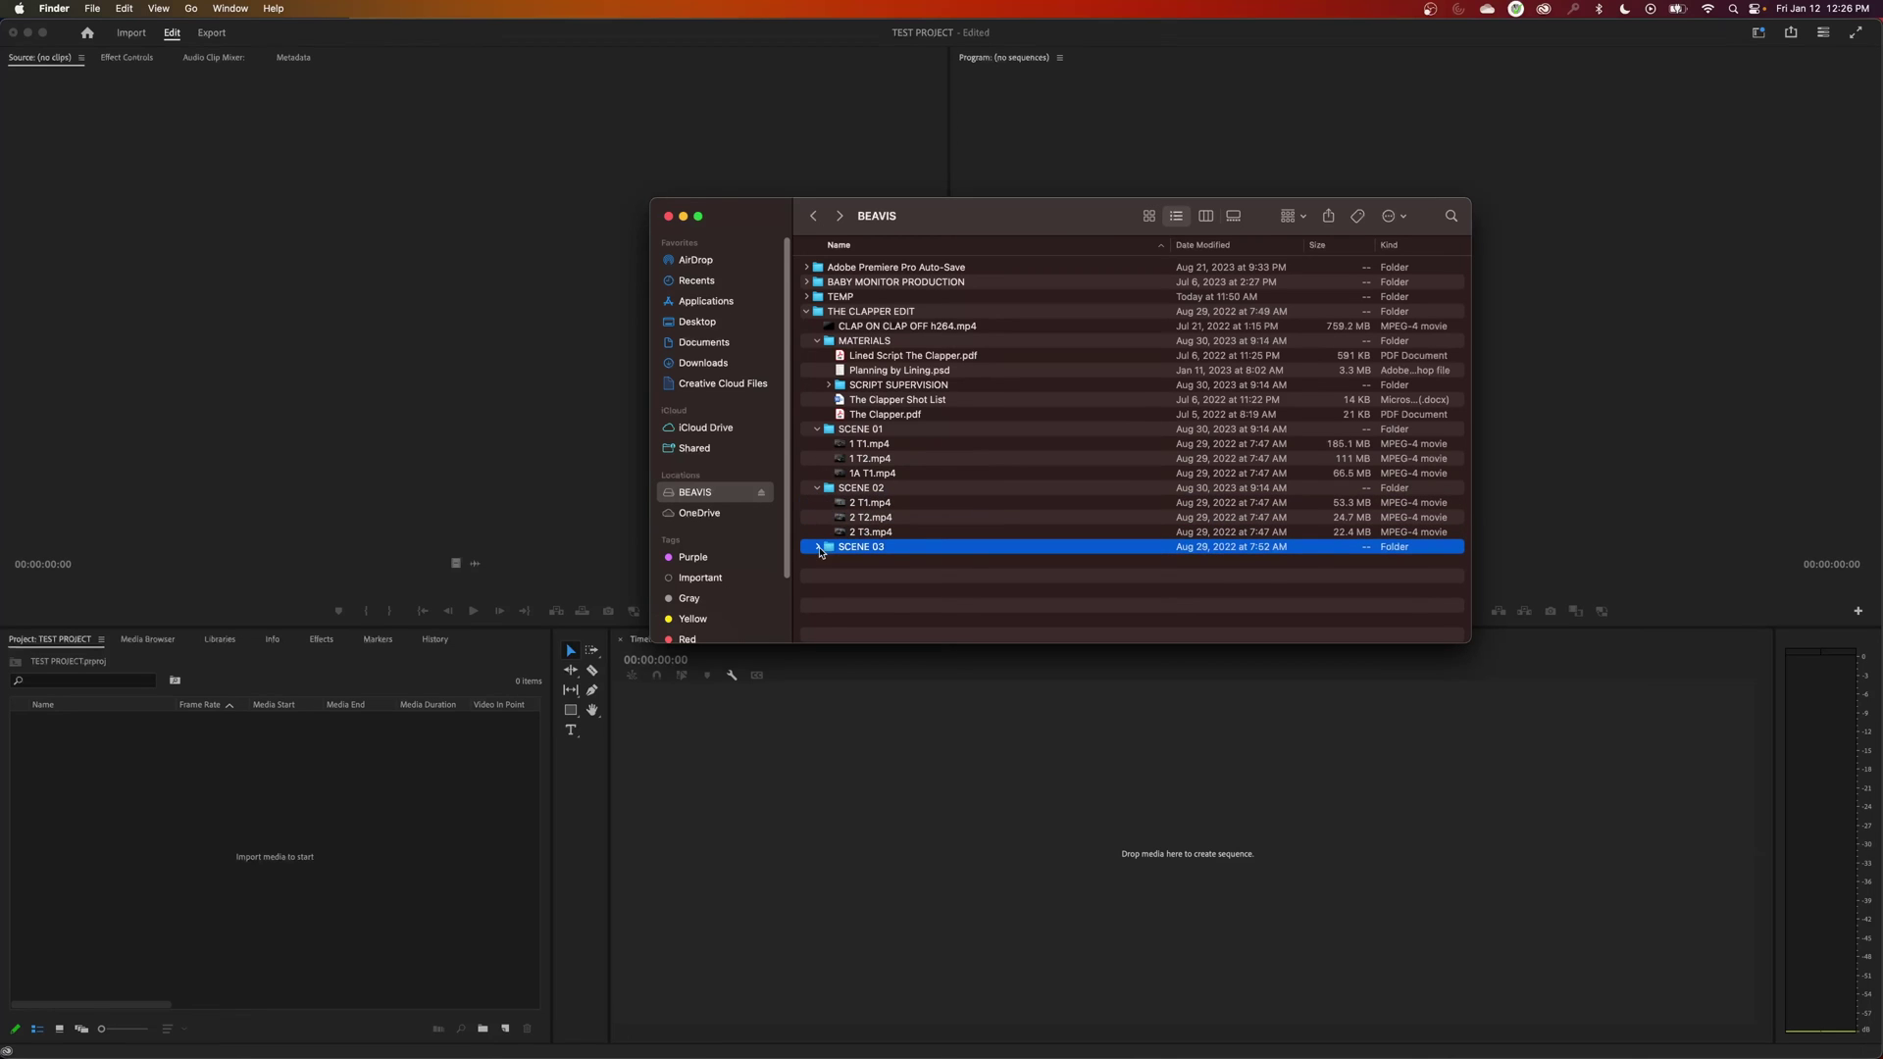
click(818, 549)
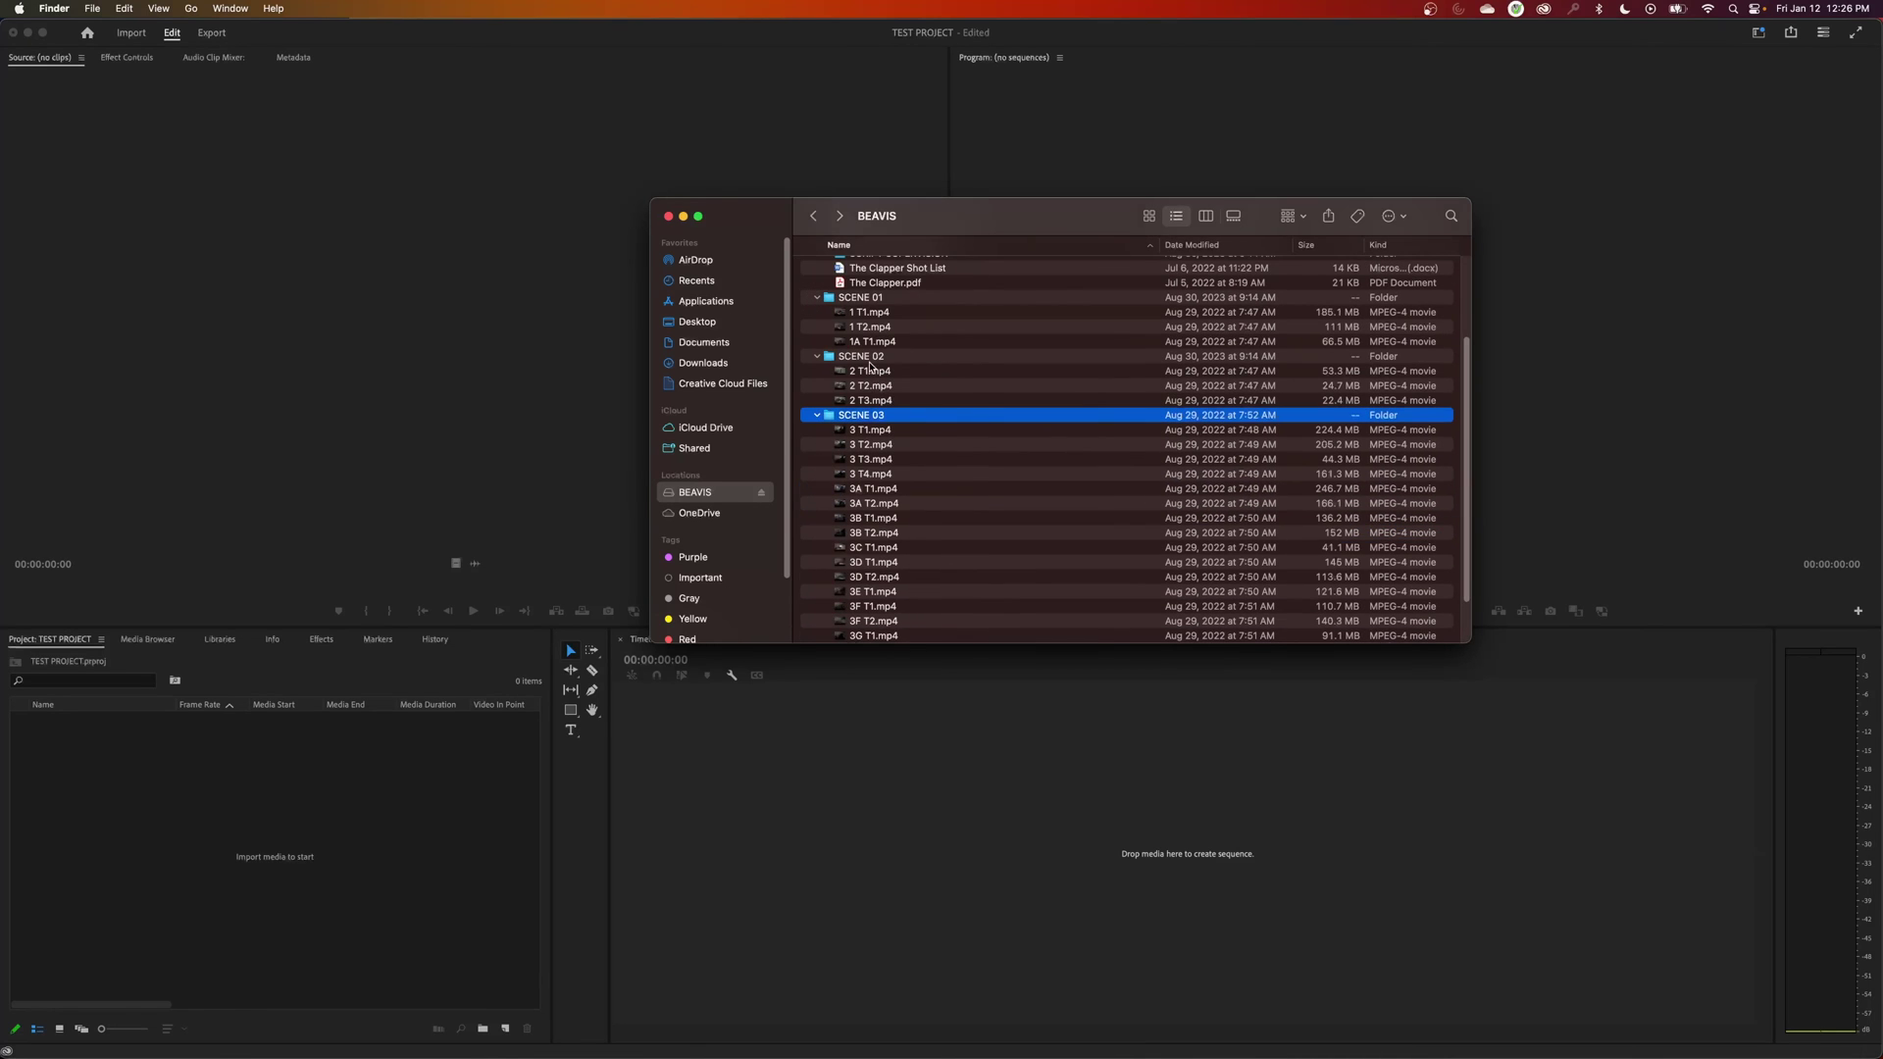
scroll(871, 465, down, 5)
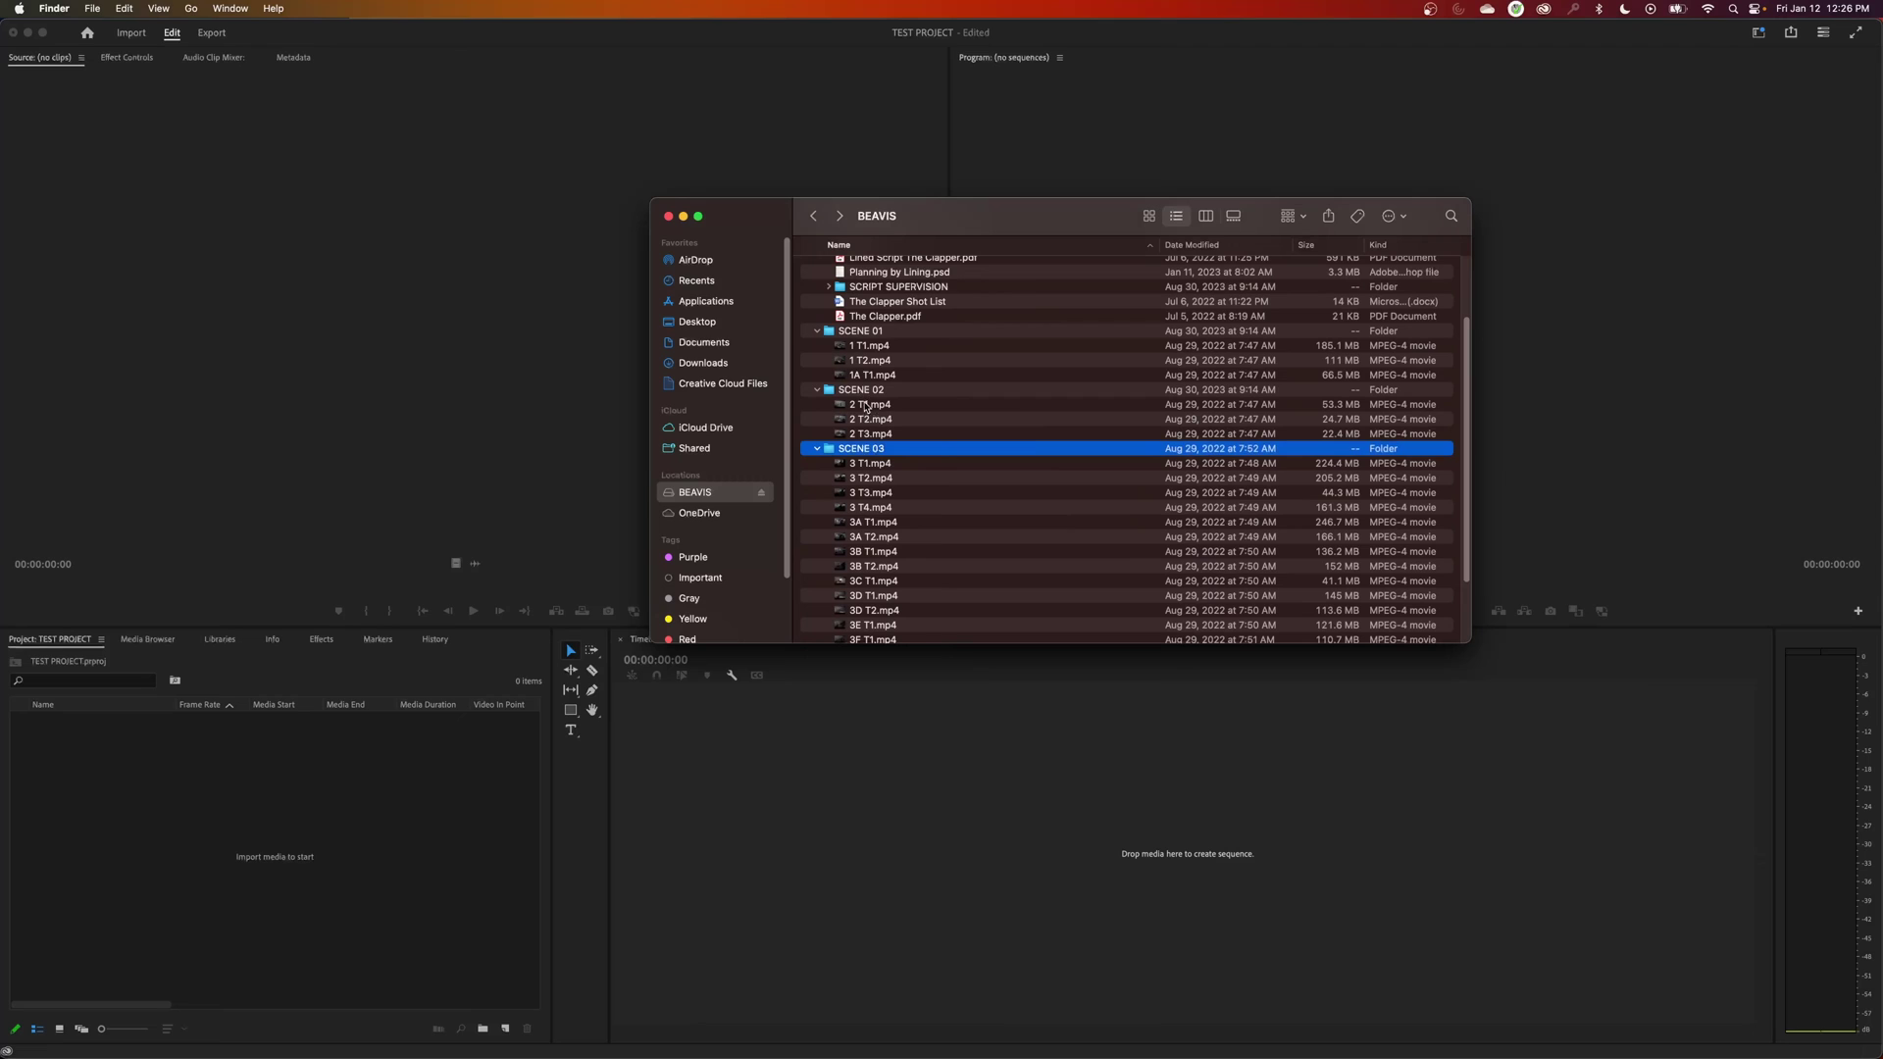
click(855, 381)
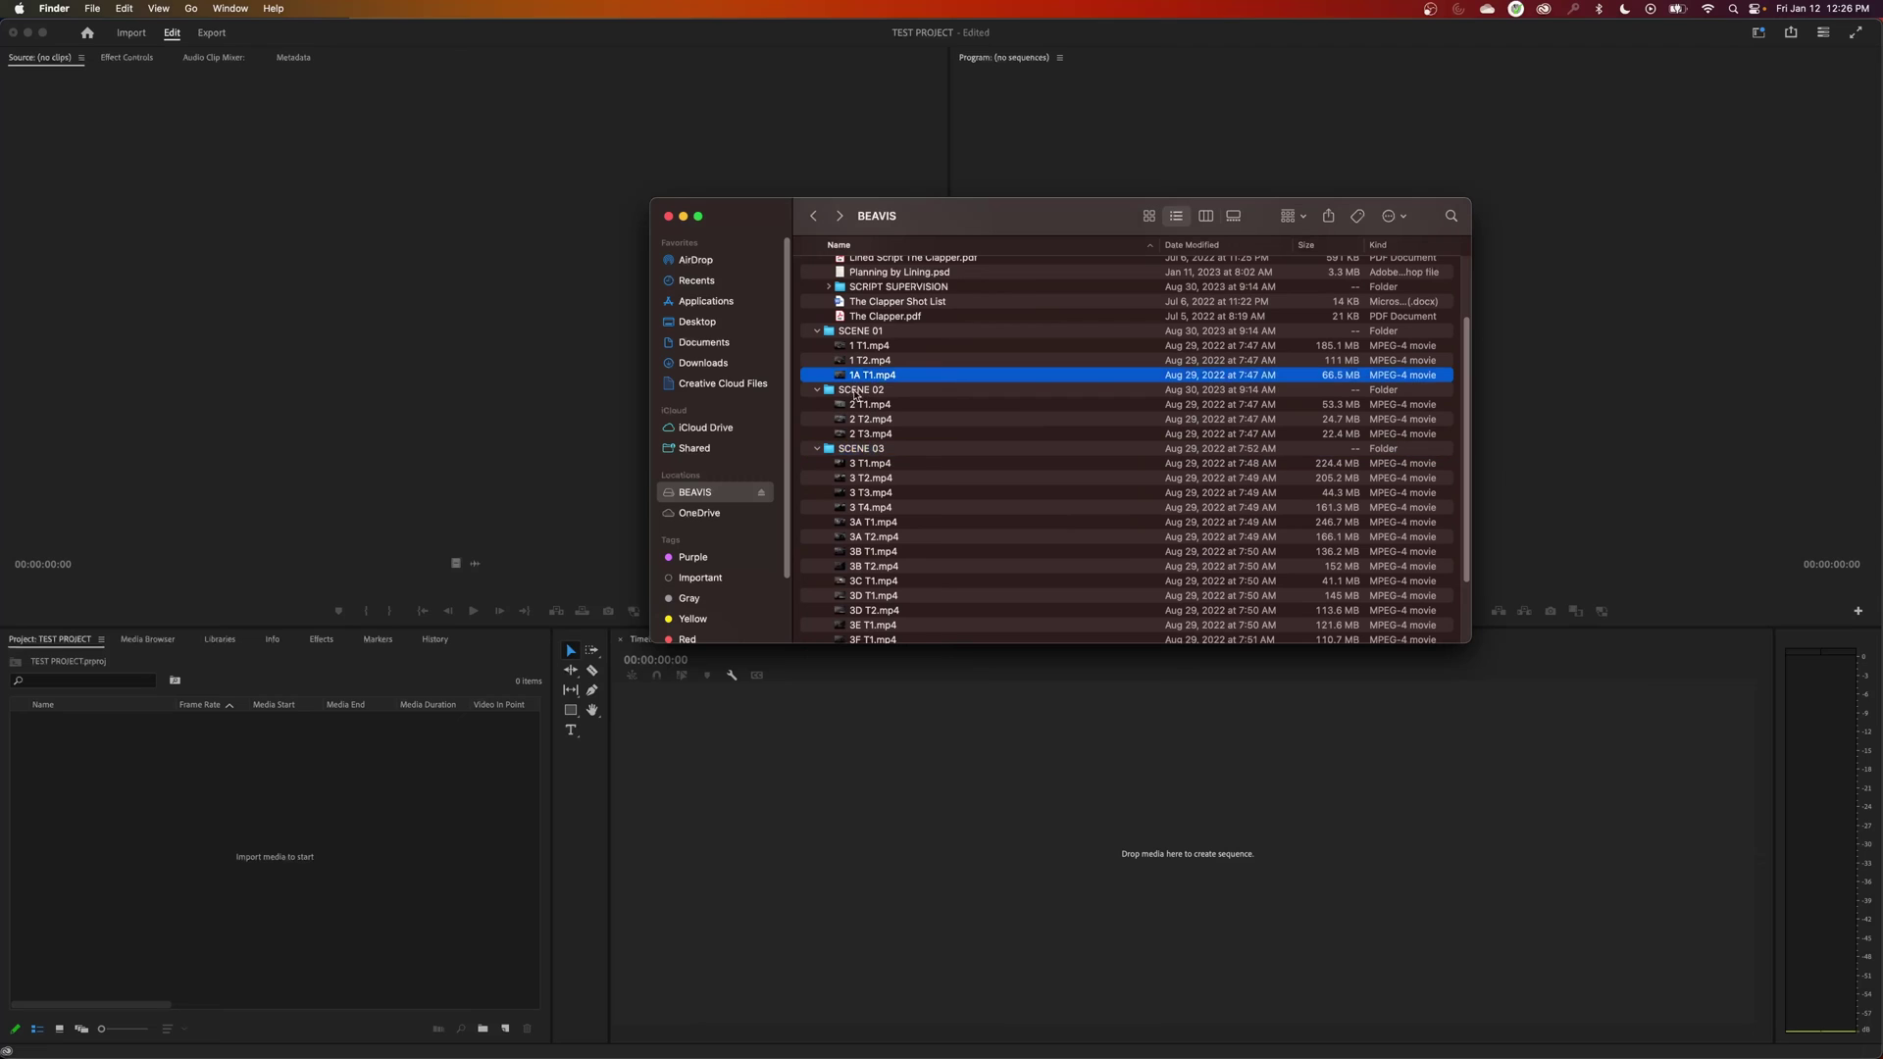
click(818, 450)
click(818, 431)
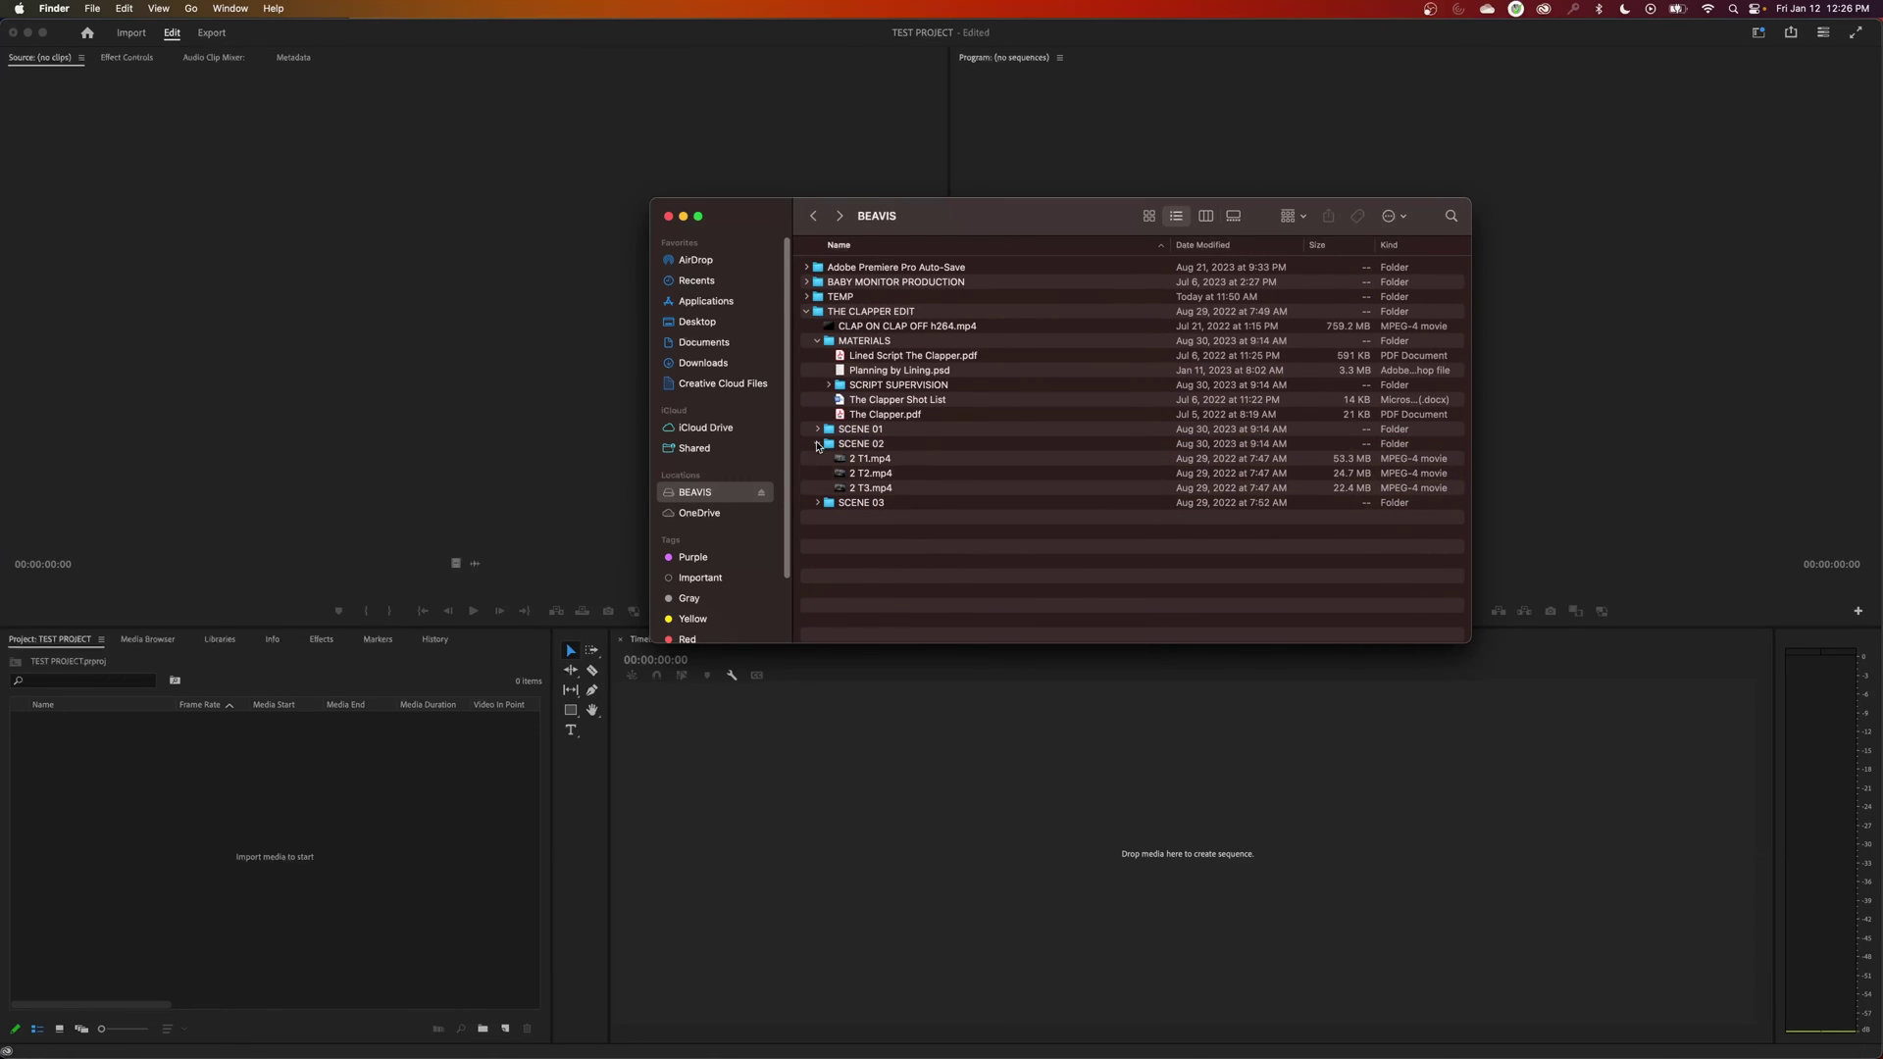
click(818, 445)
Import the SCENE 01, SCENE 02 and SCENE 03 folders from THE CLAPPER EDIT via Cmd+I.
click(316, 771)
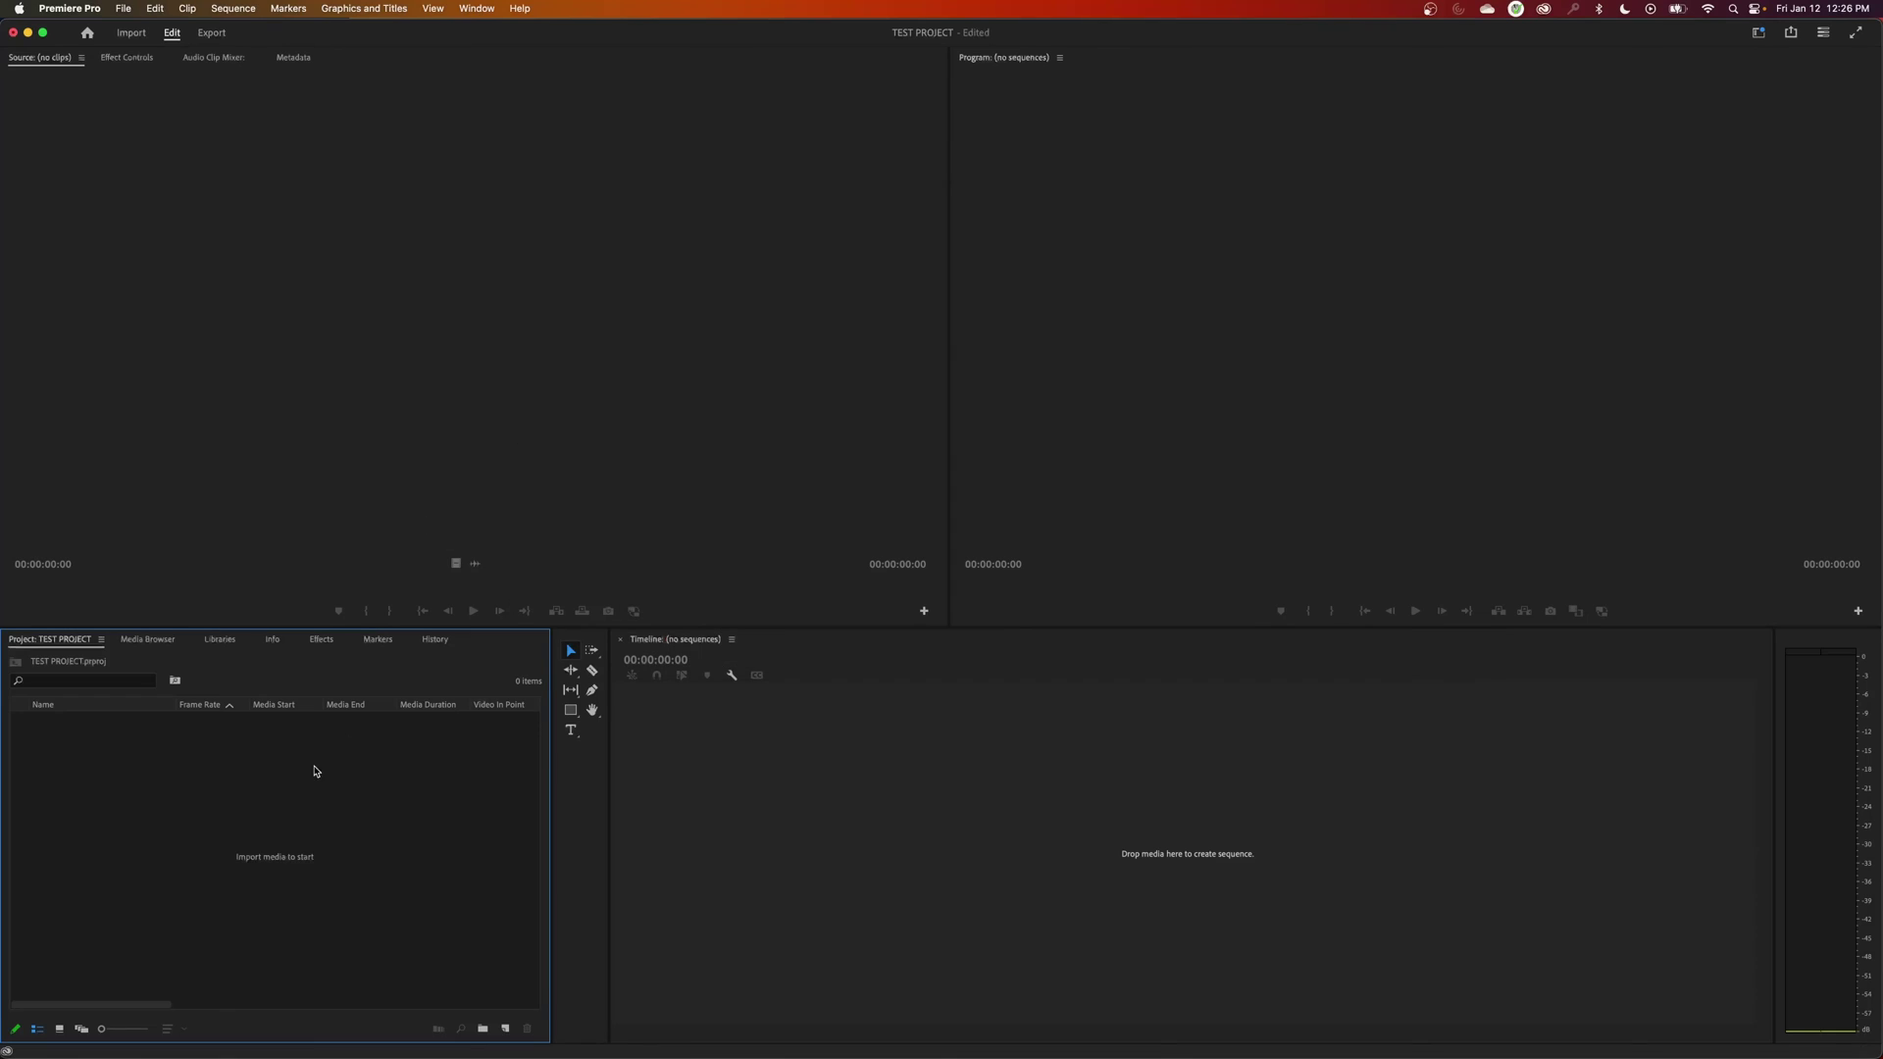
key(super+i)
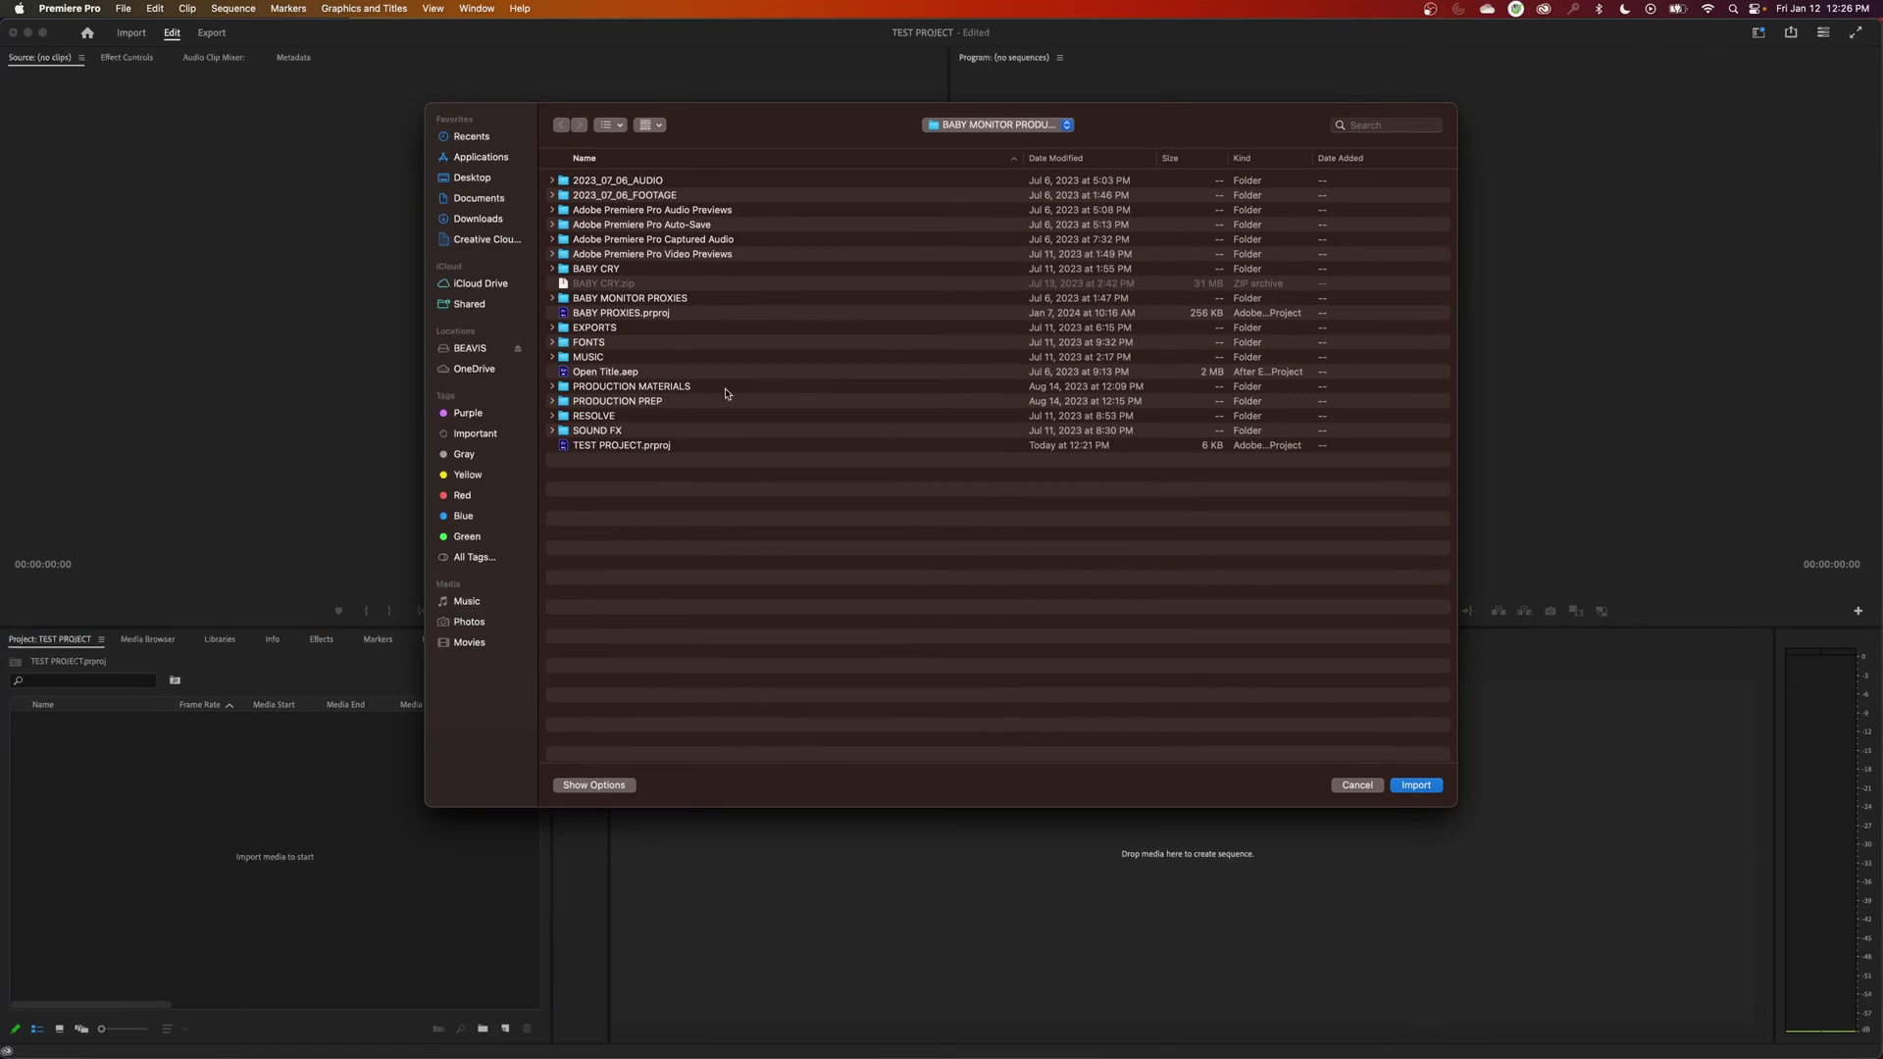
double_click(607, 227)
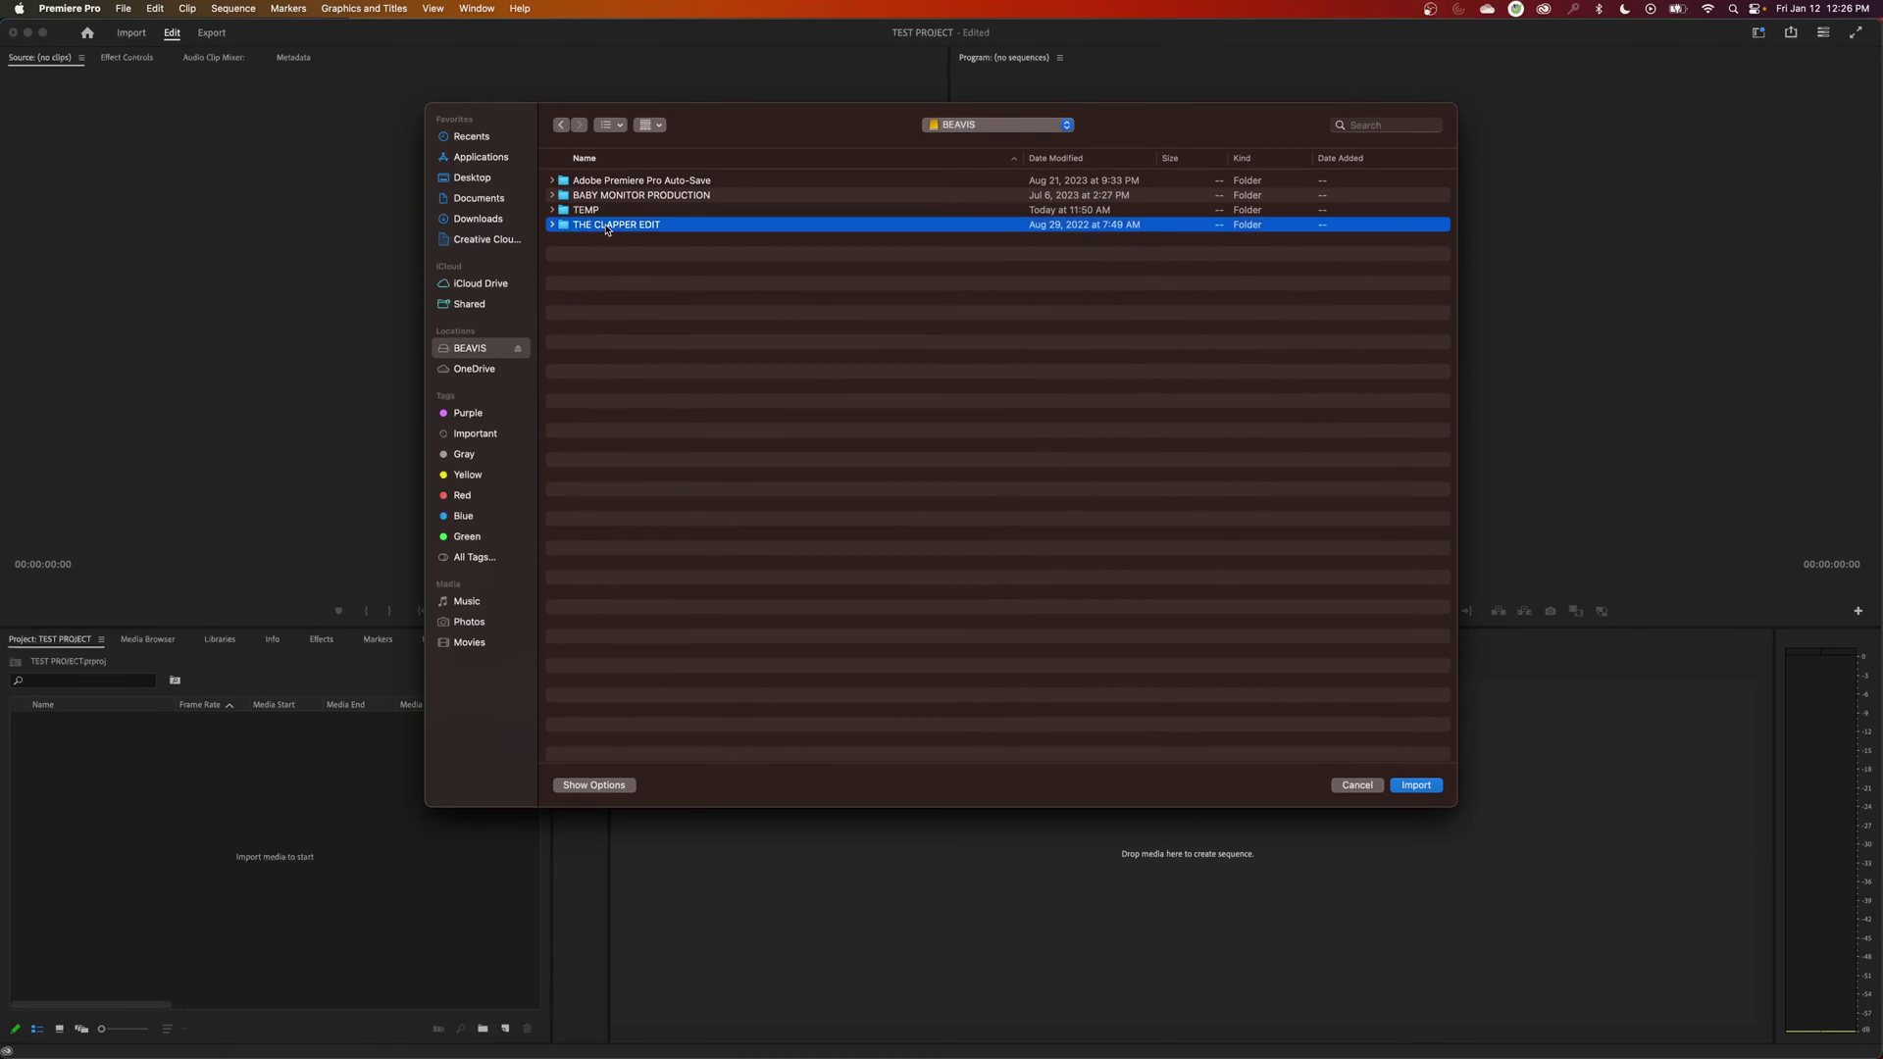
click(610, 212)
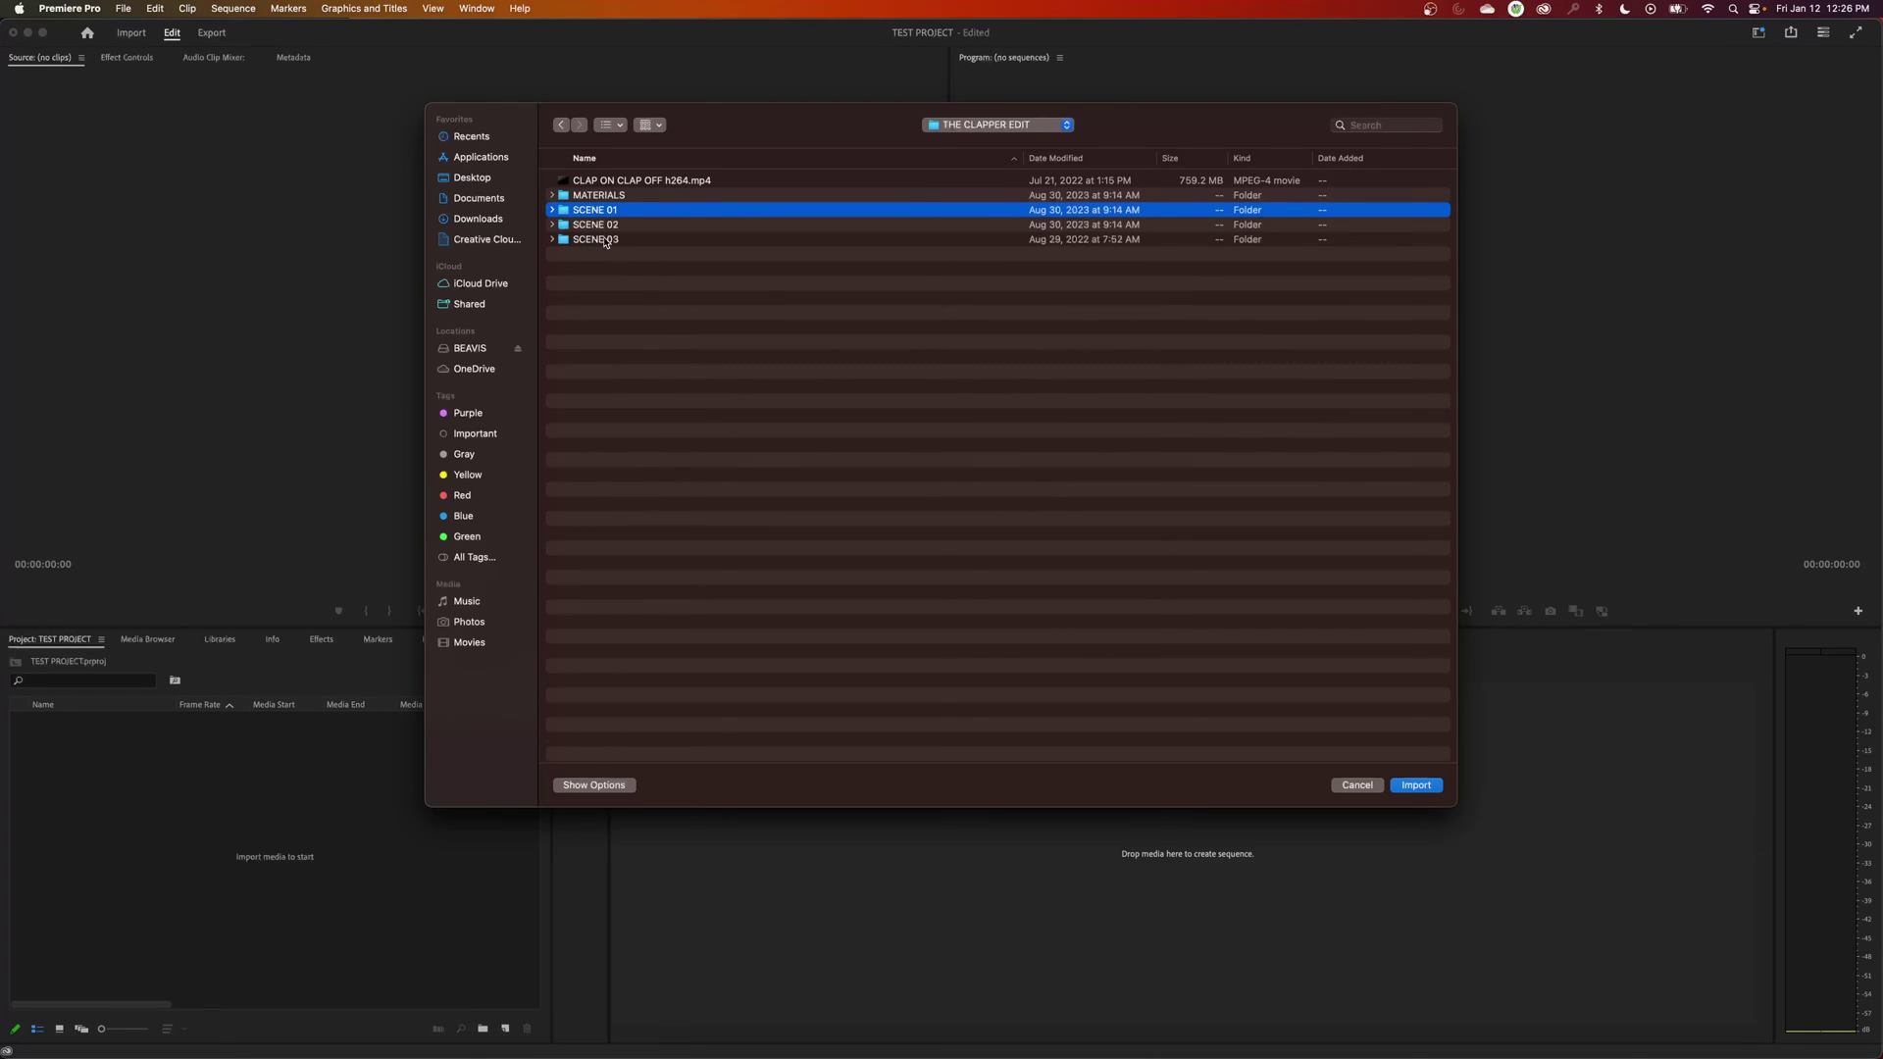
shift+click(608, 240)
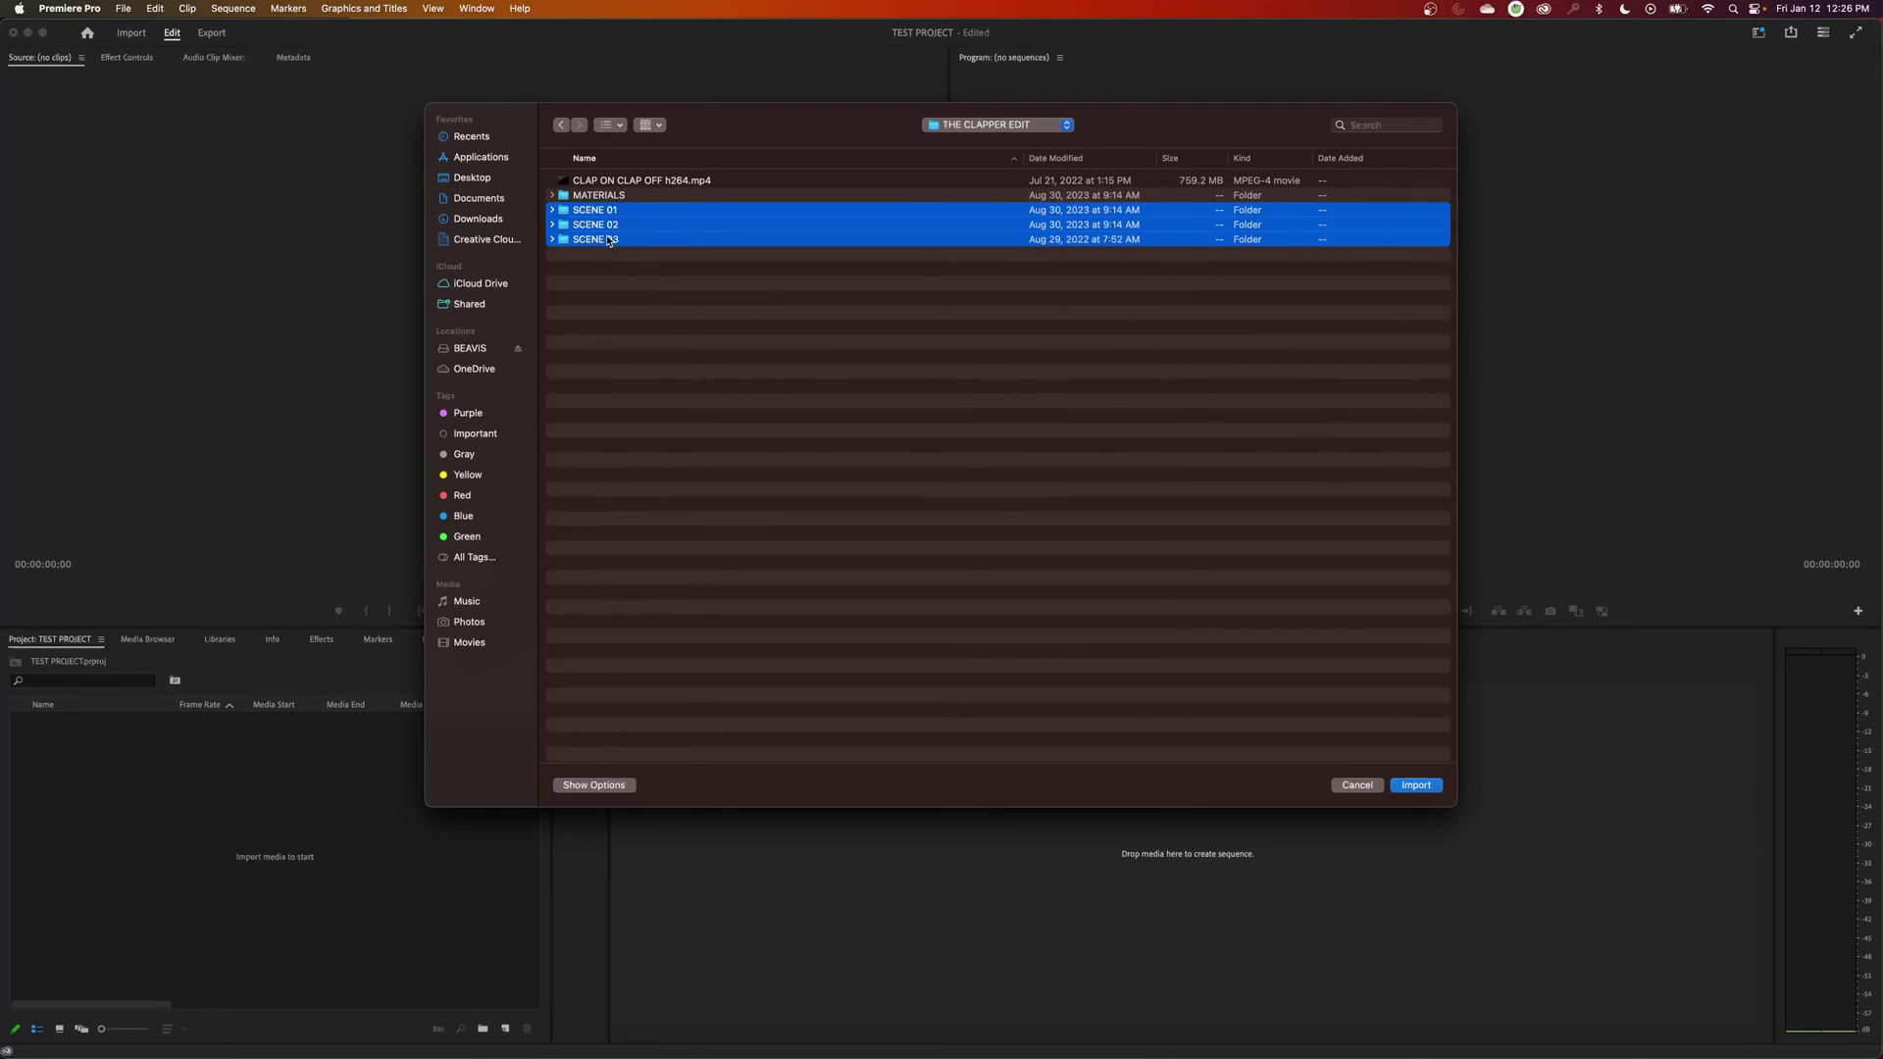
click(1416, 785)
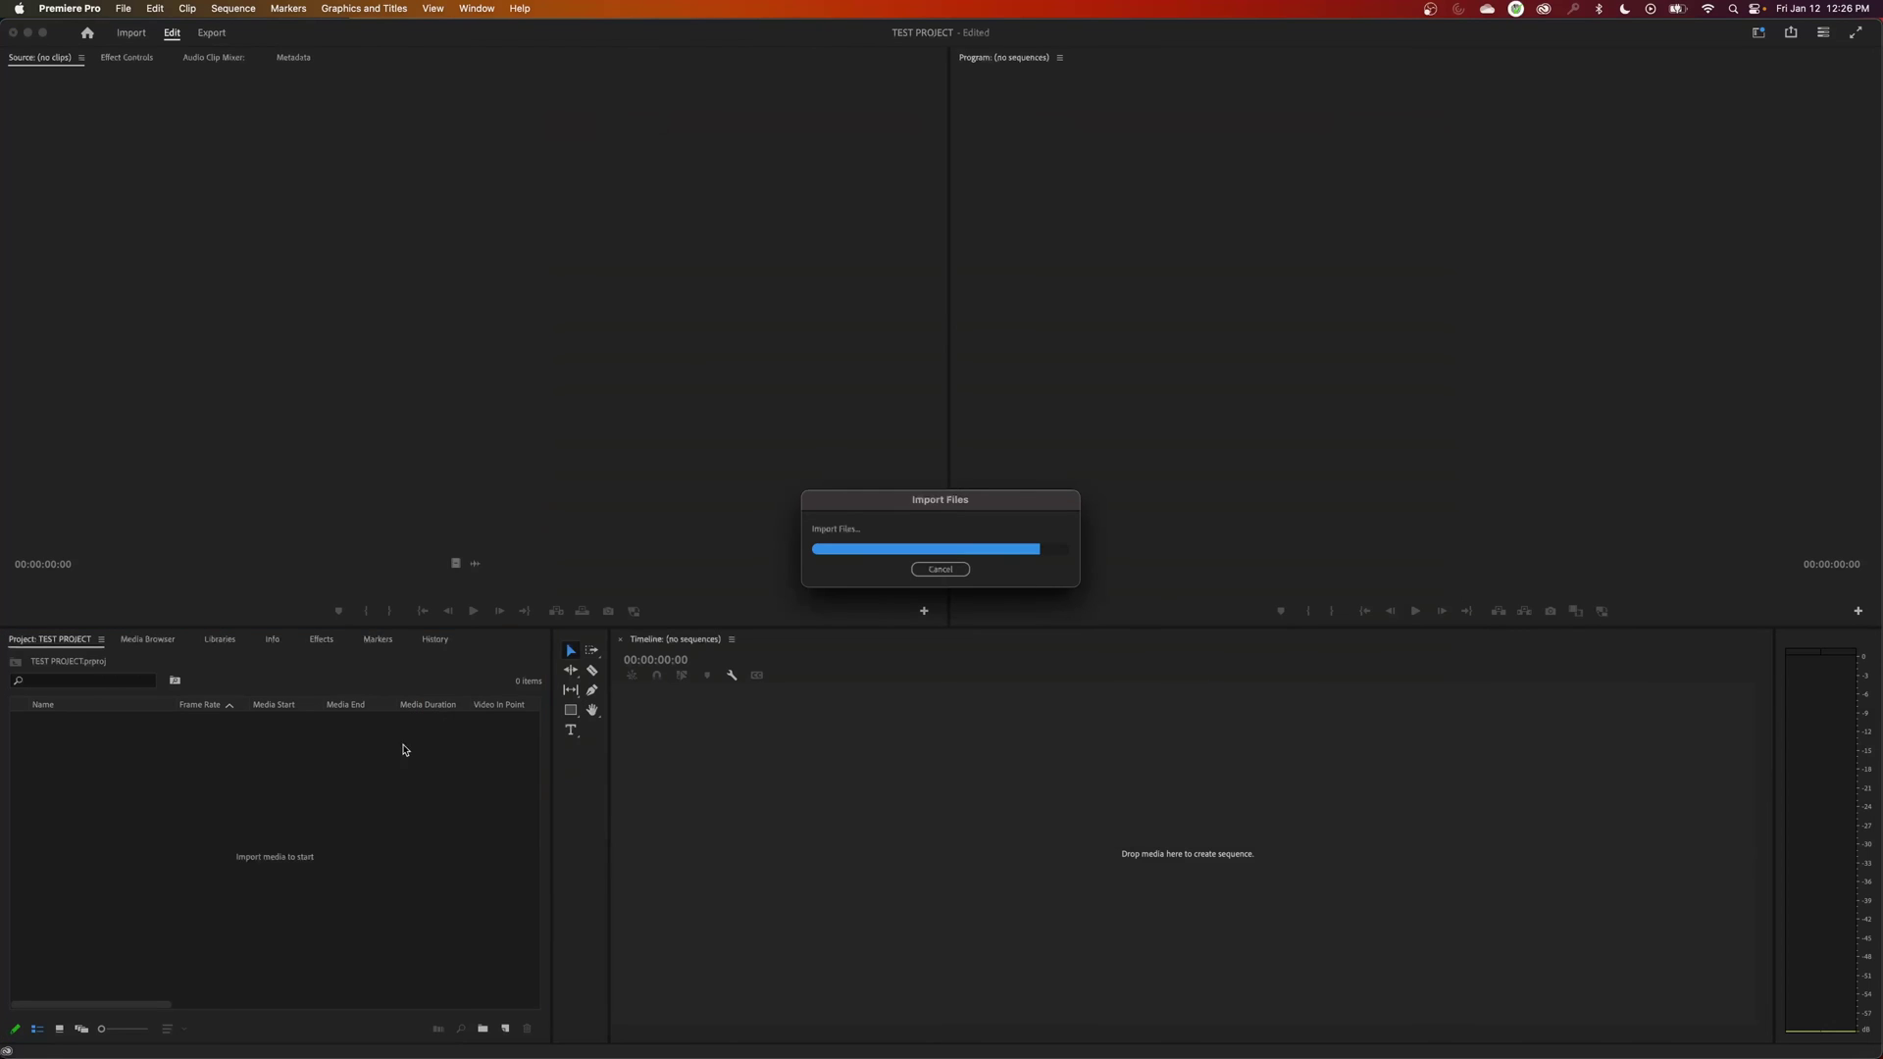
Expand and collapse the SCENE 01–03 bins, then select all and delete them.
click(39, 721)
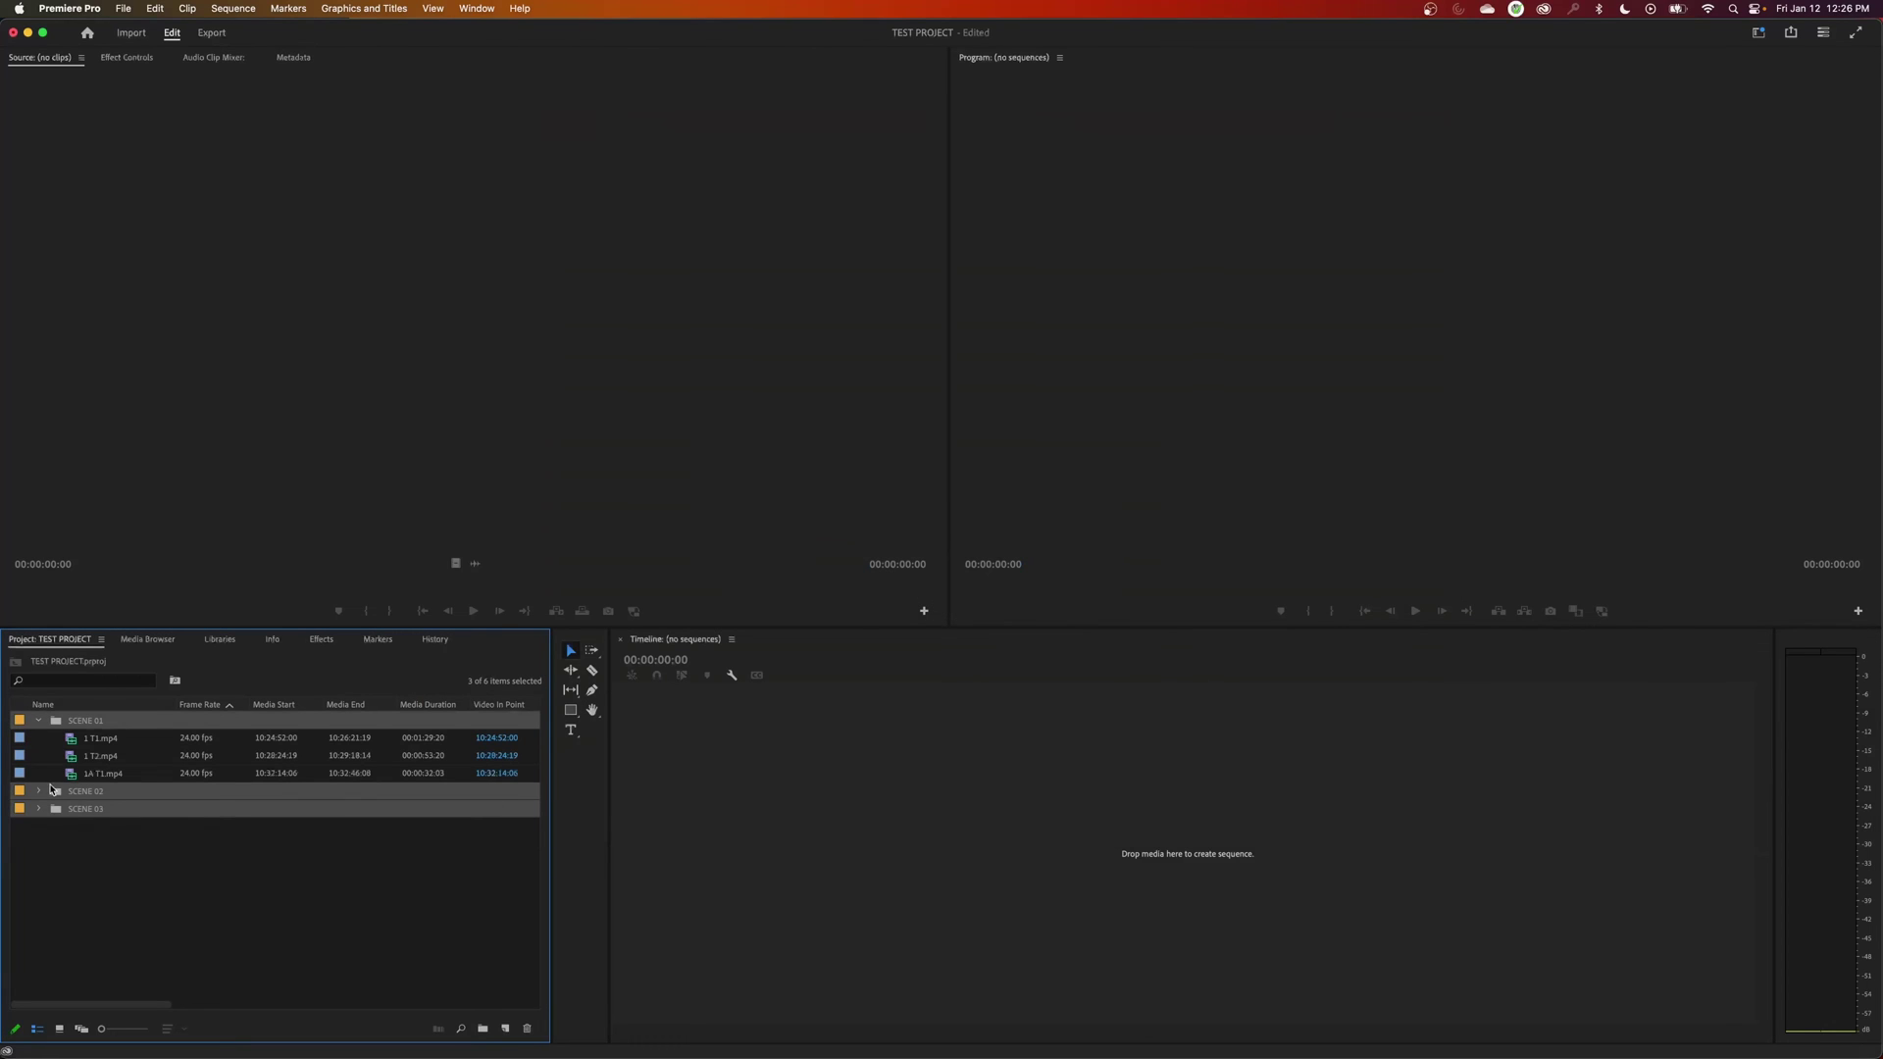
click(39, 791)
click(40, 862)
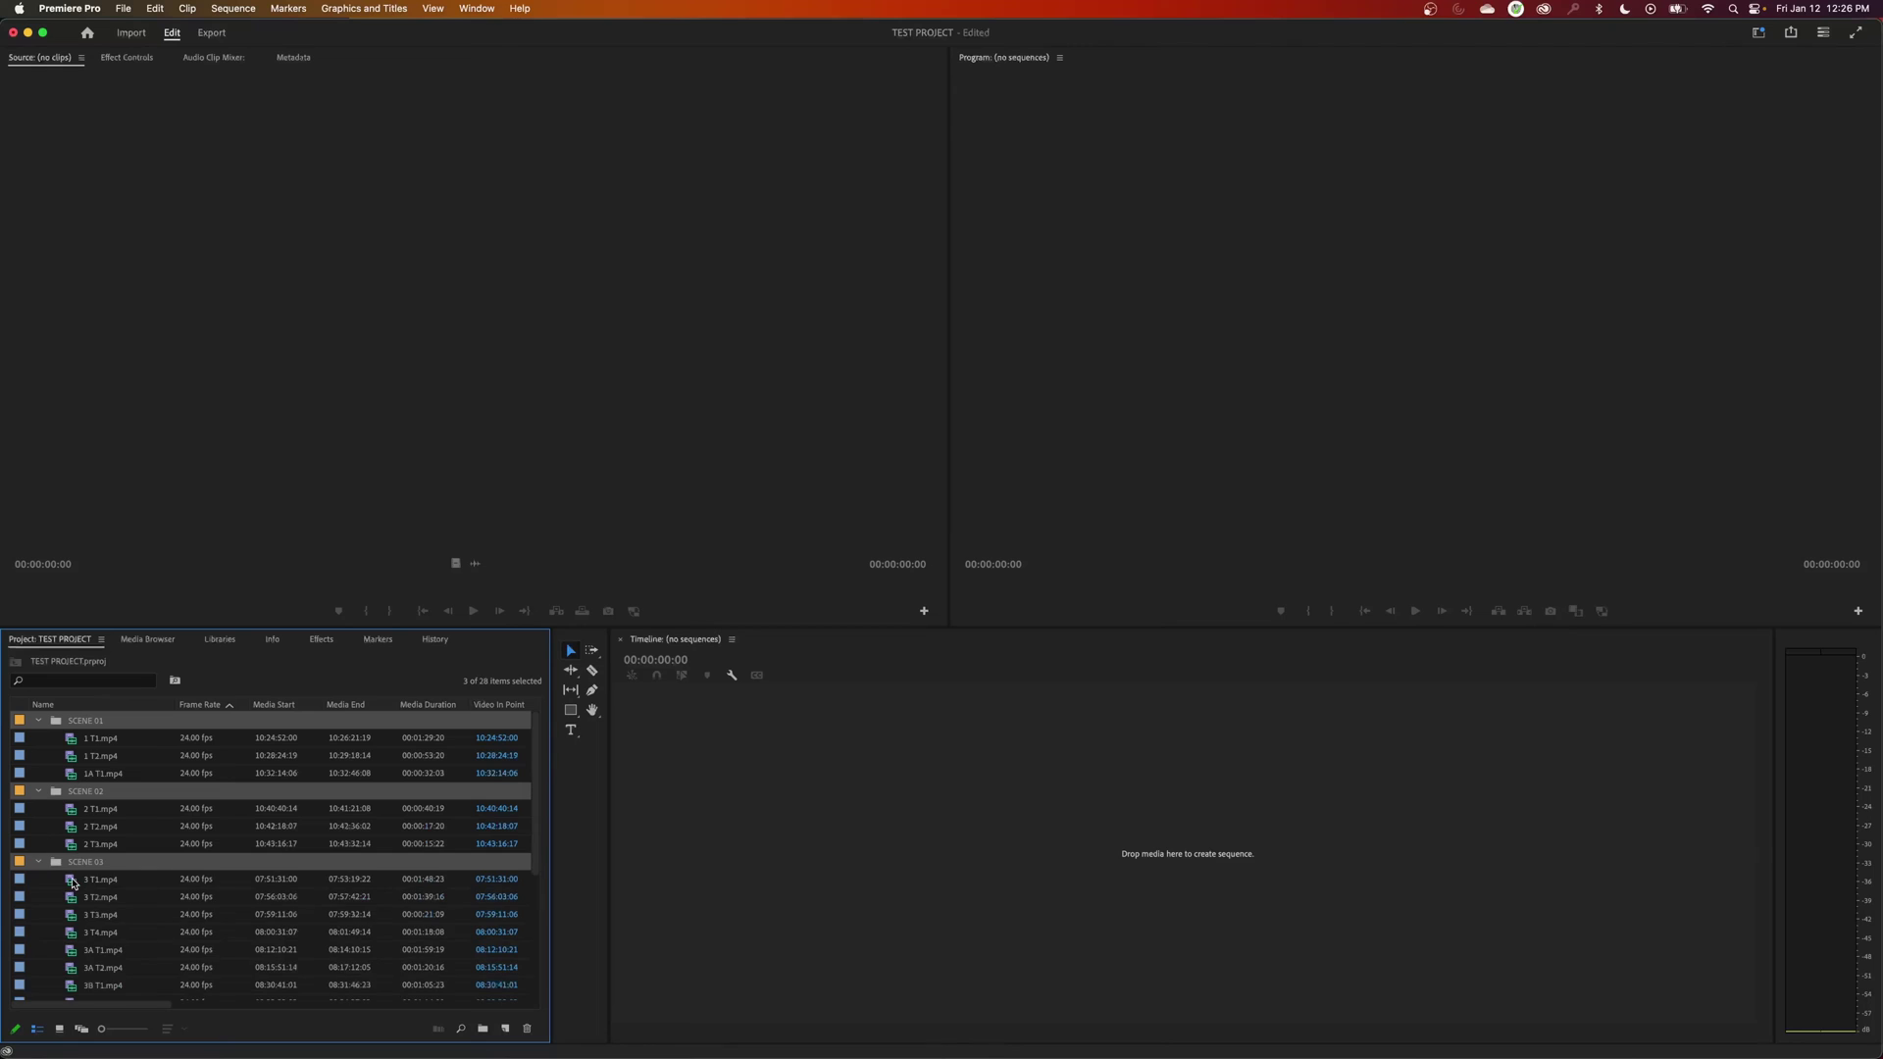
click(62, 894)
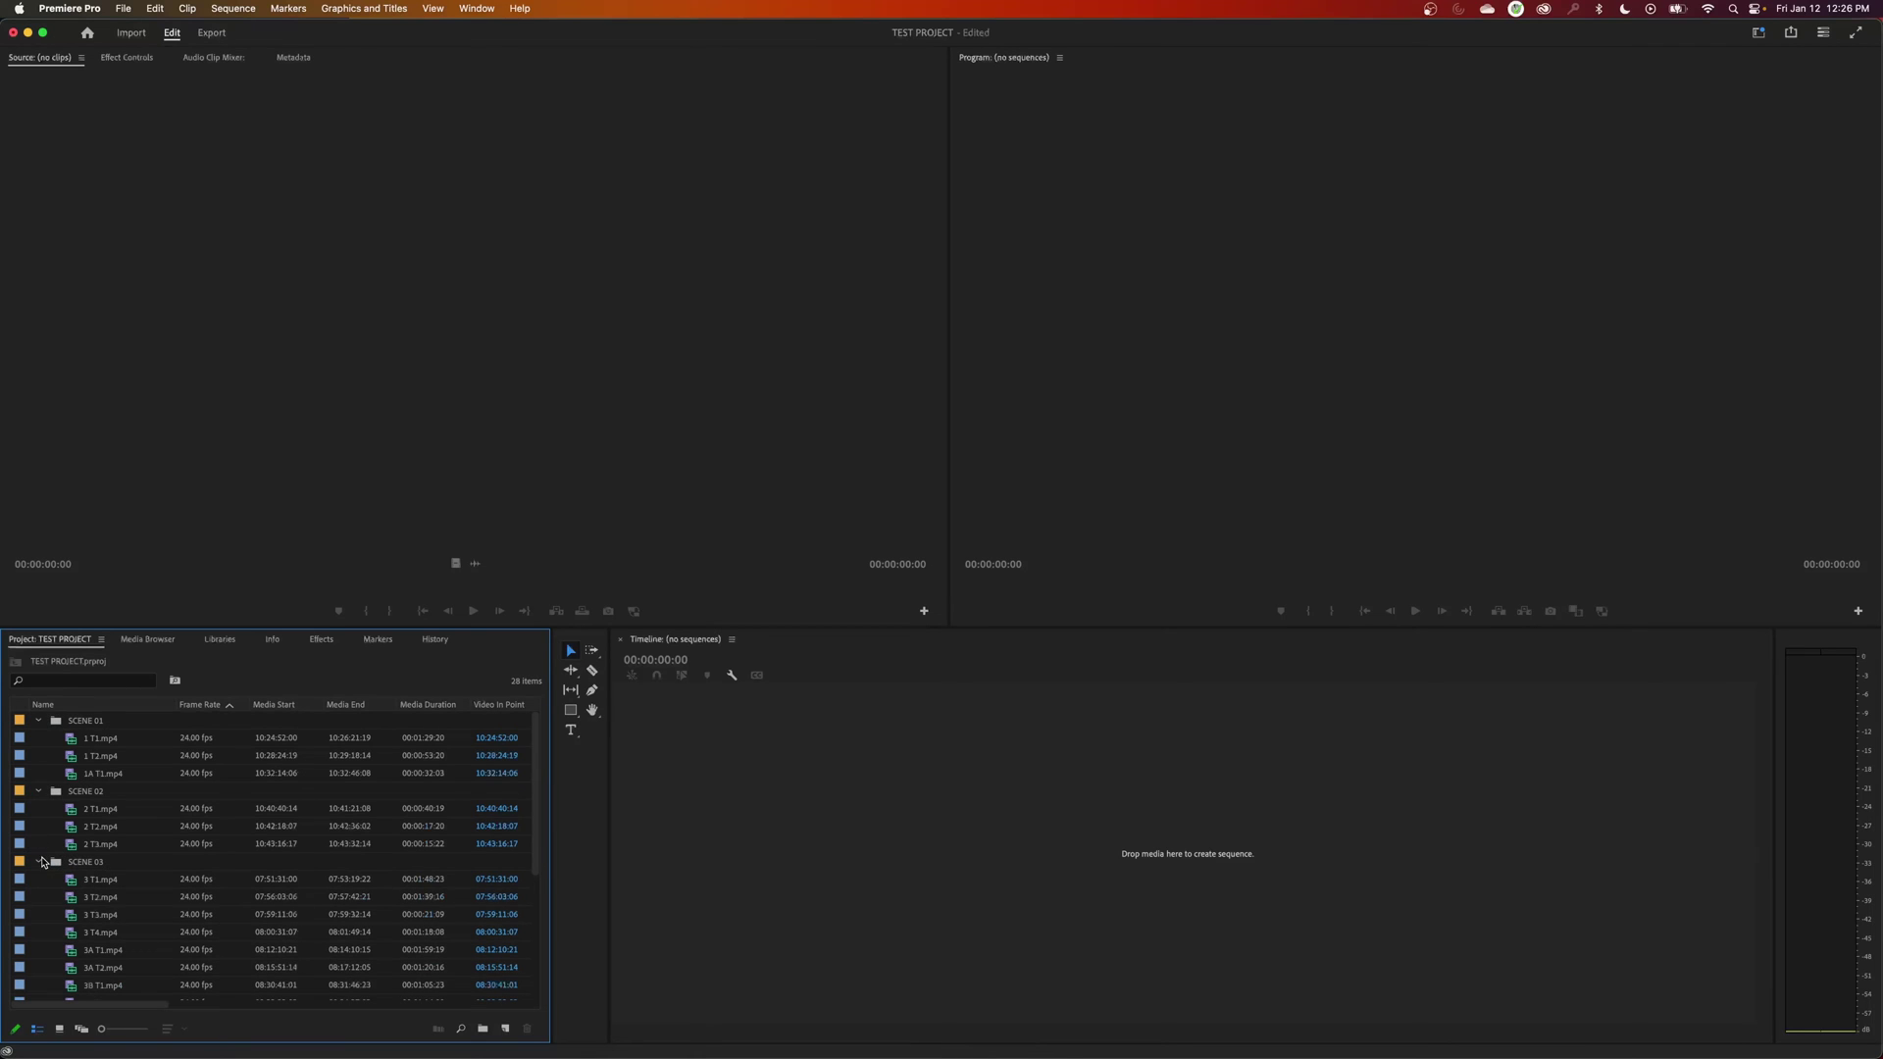
click(39, 862)
click(39, 791)
click(39, 720)
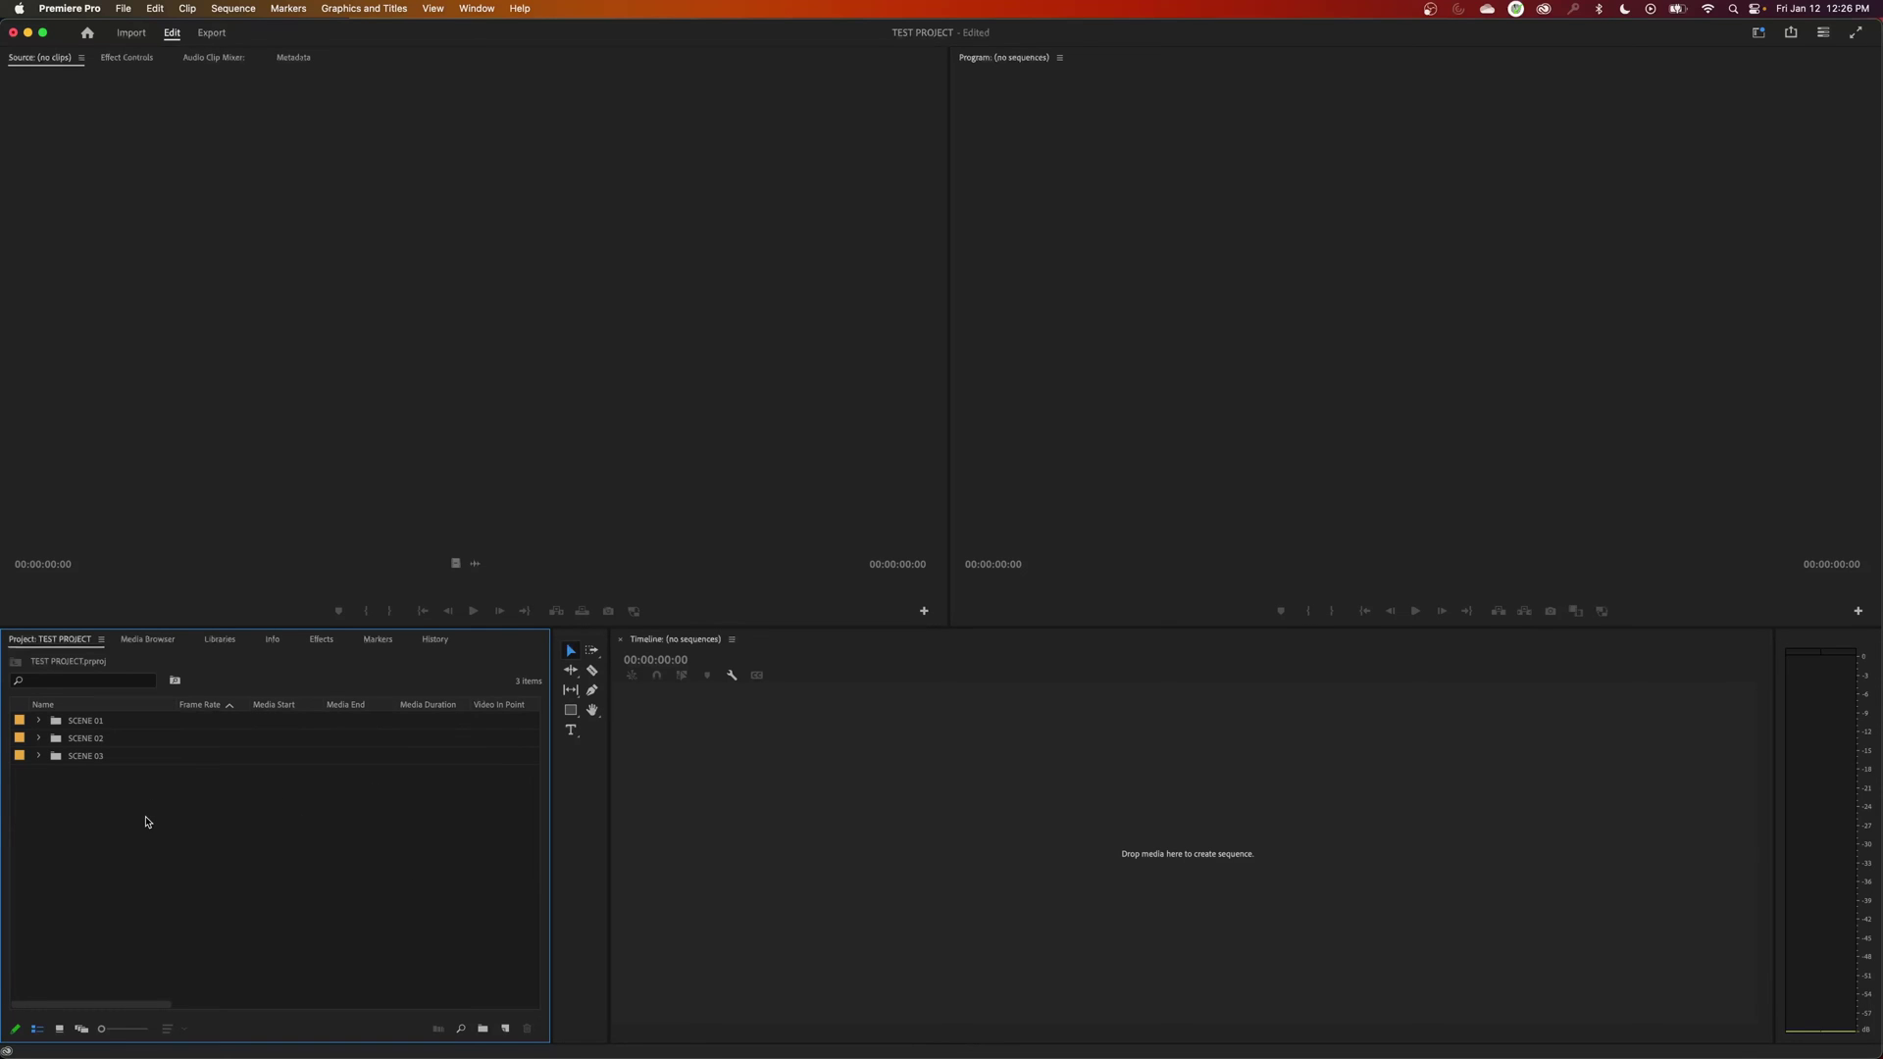
key(cmd+a)
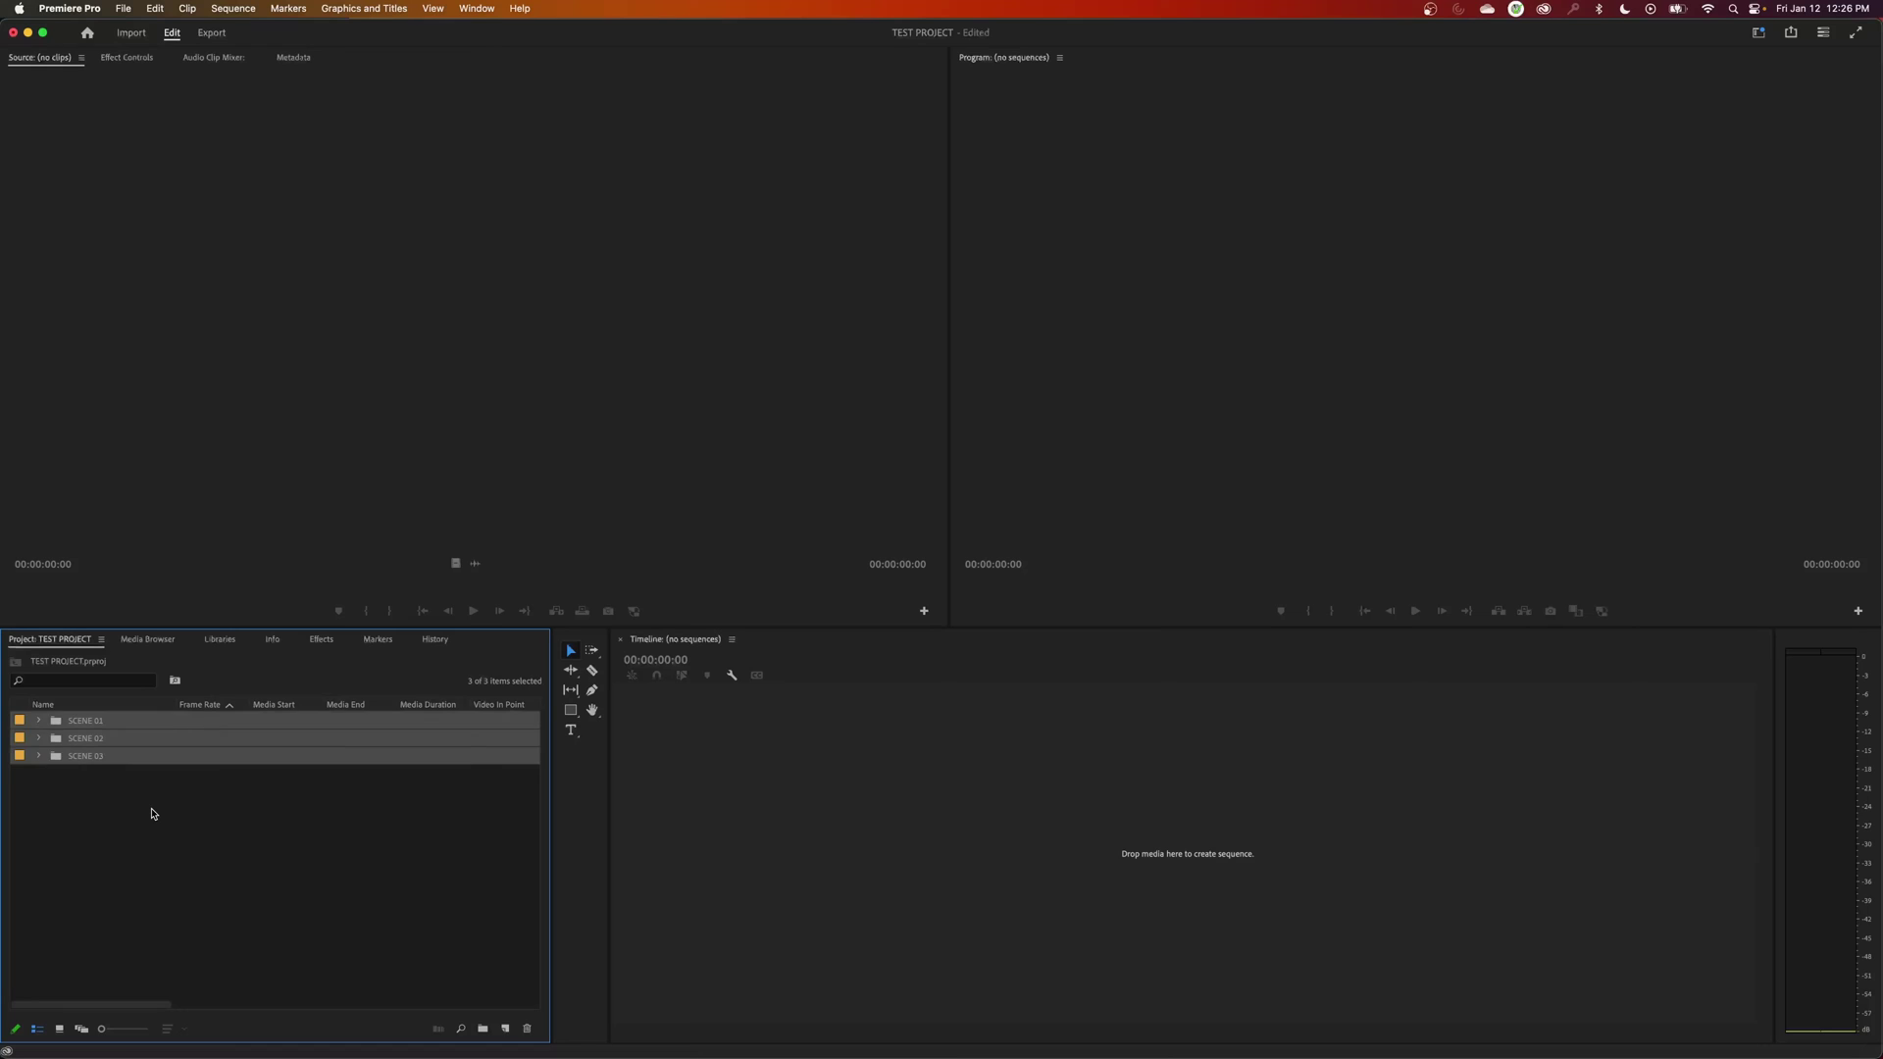
key(Delete)
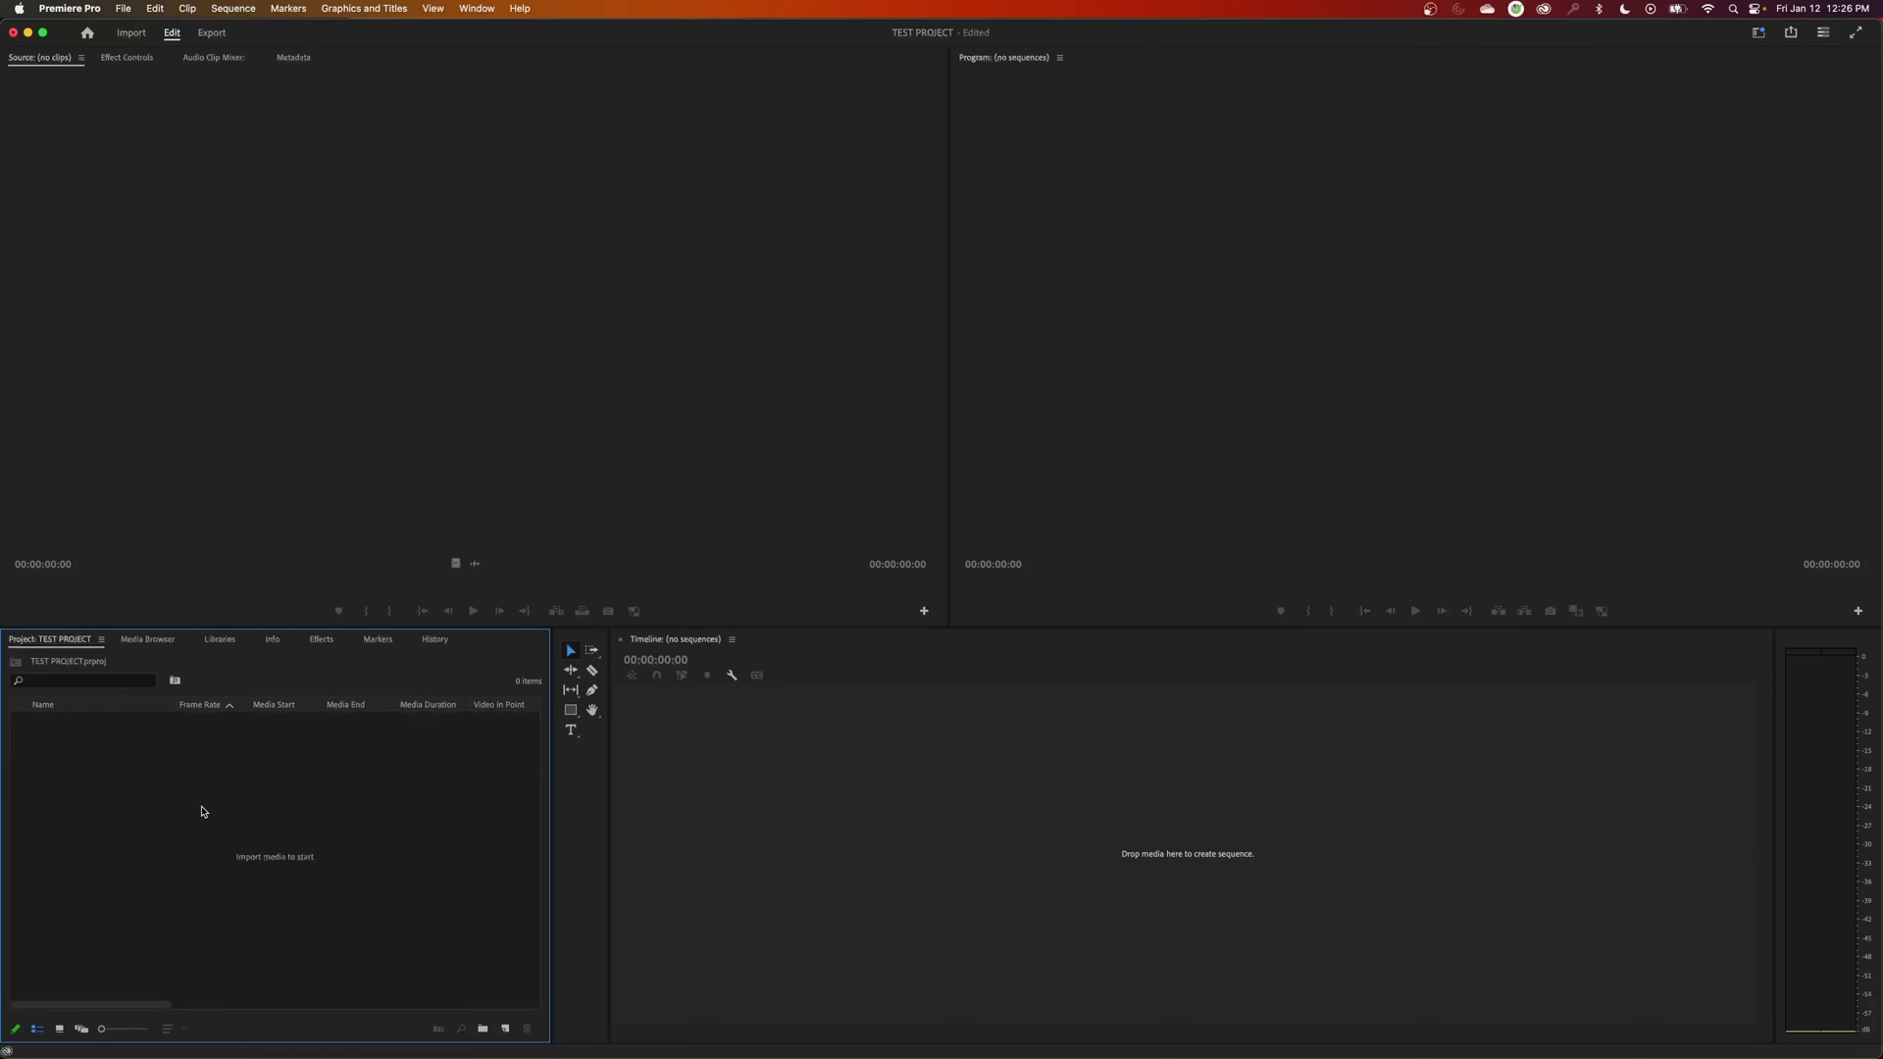
In a repositioned Finder window, marquee-select SCENE 01–03 and drag them into Premiere Pro.
mouse_move(461, 1029)
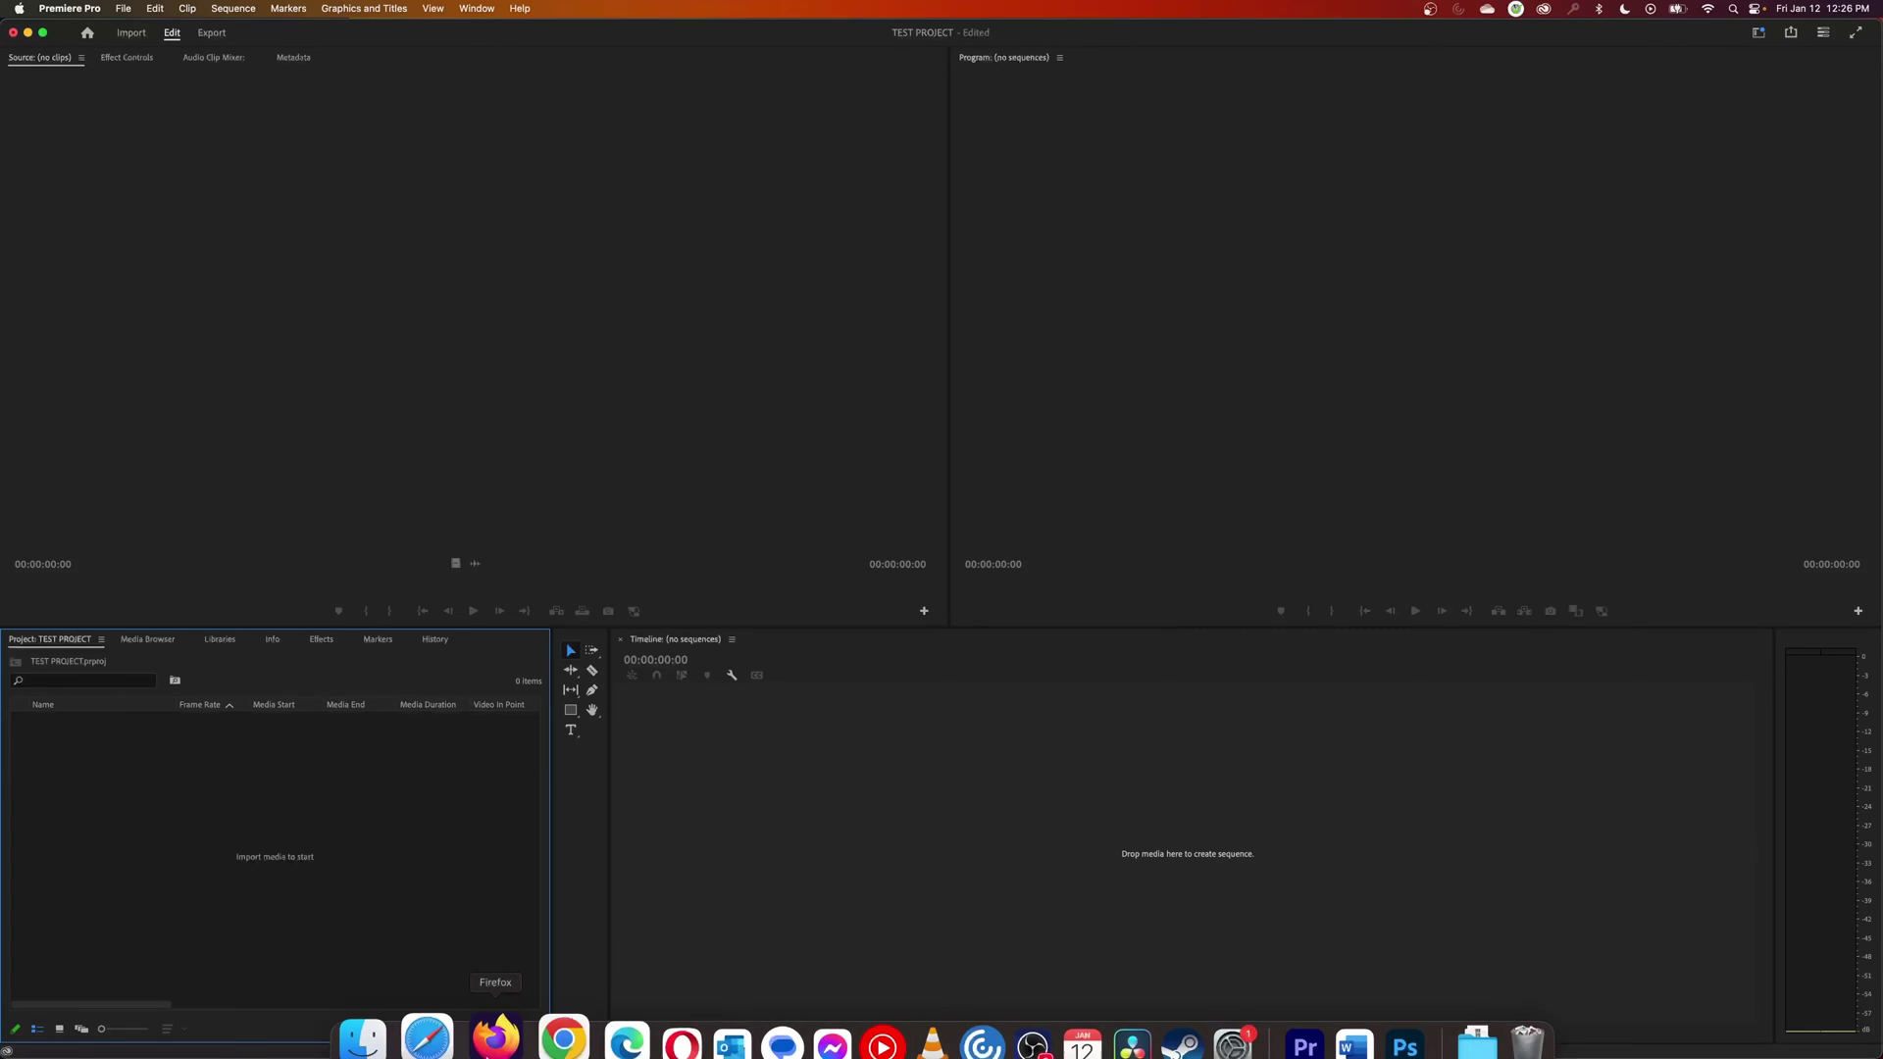
click(393, 1010)
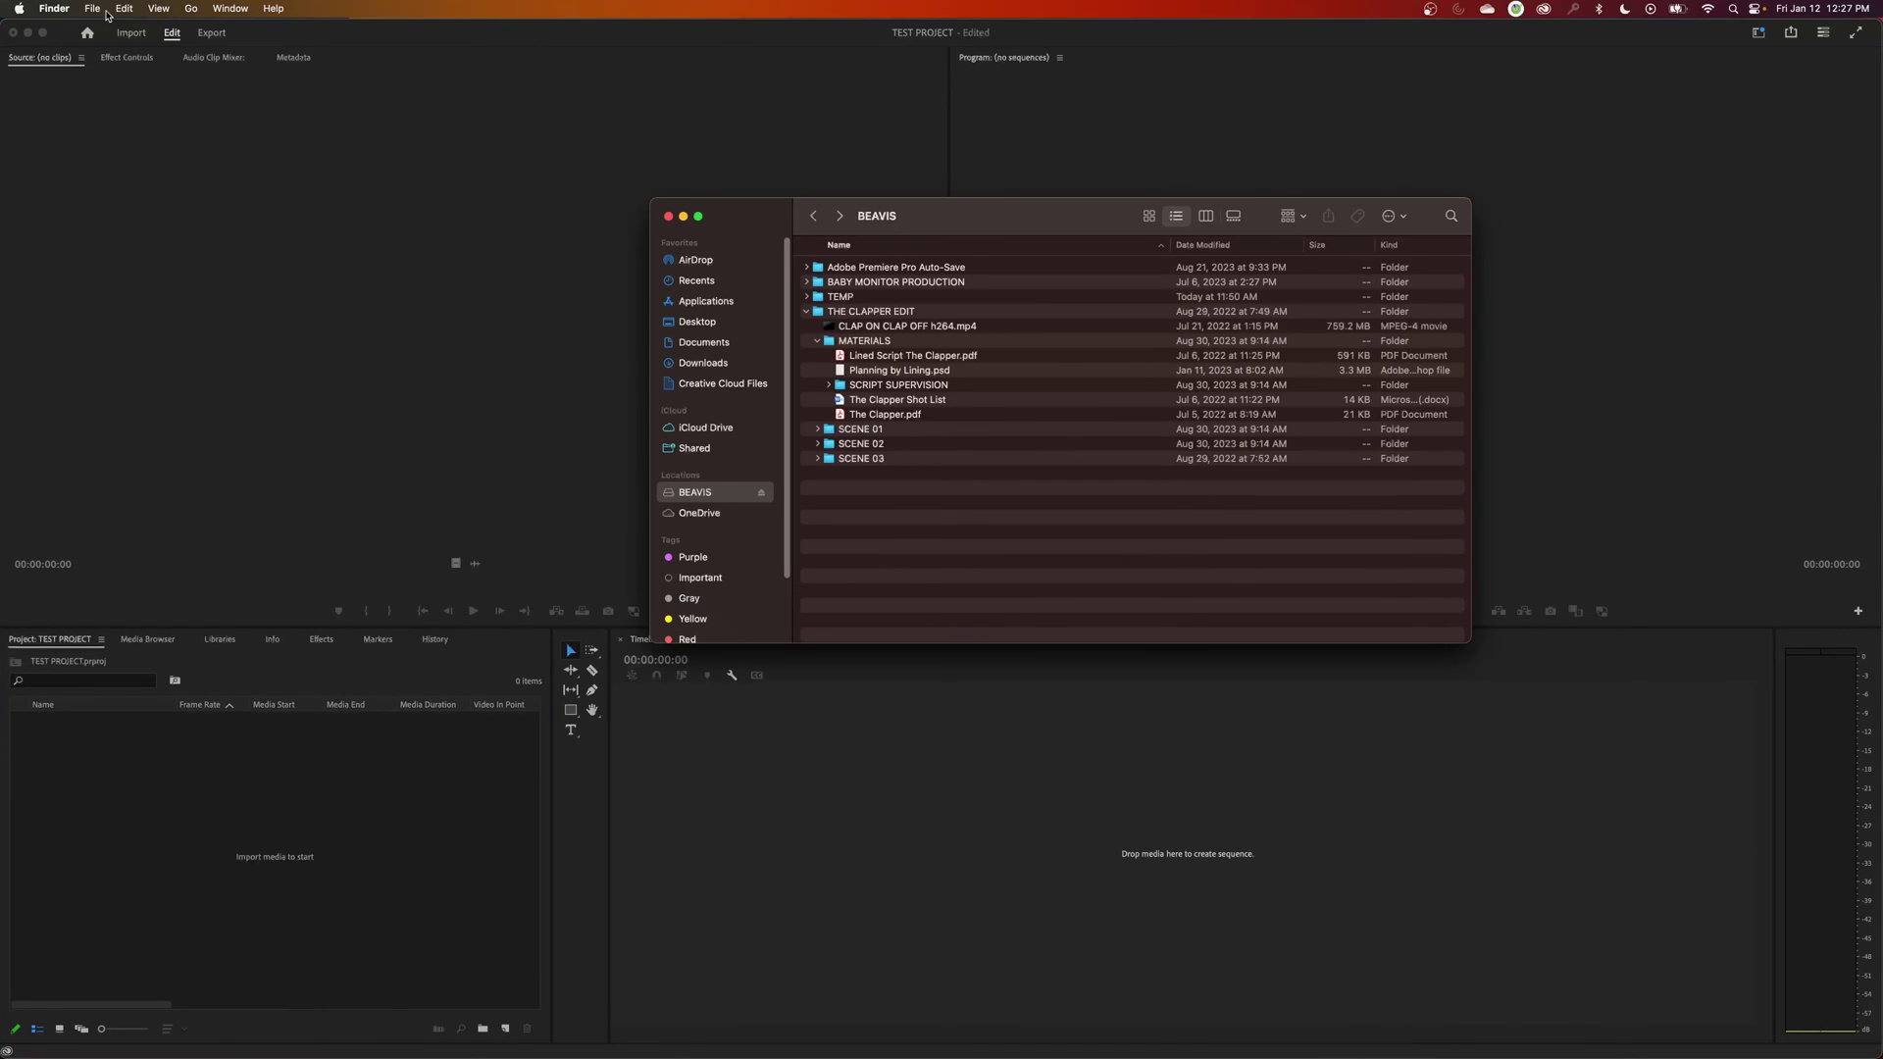
drag(755, 204, 763, 585)
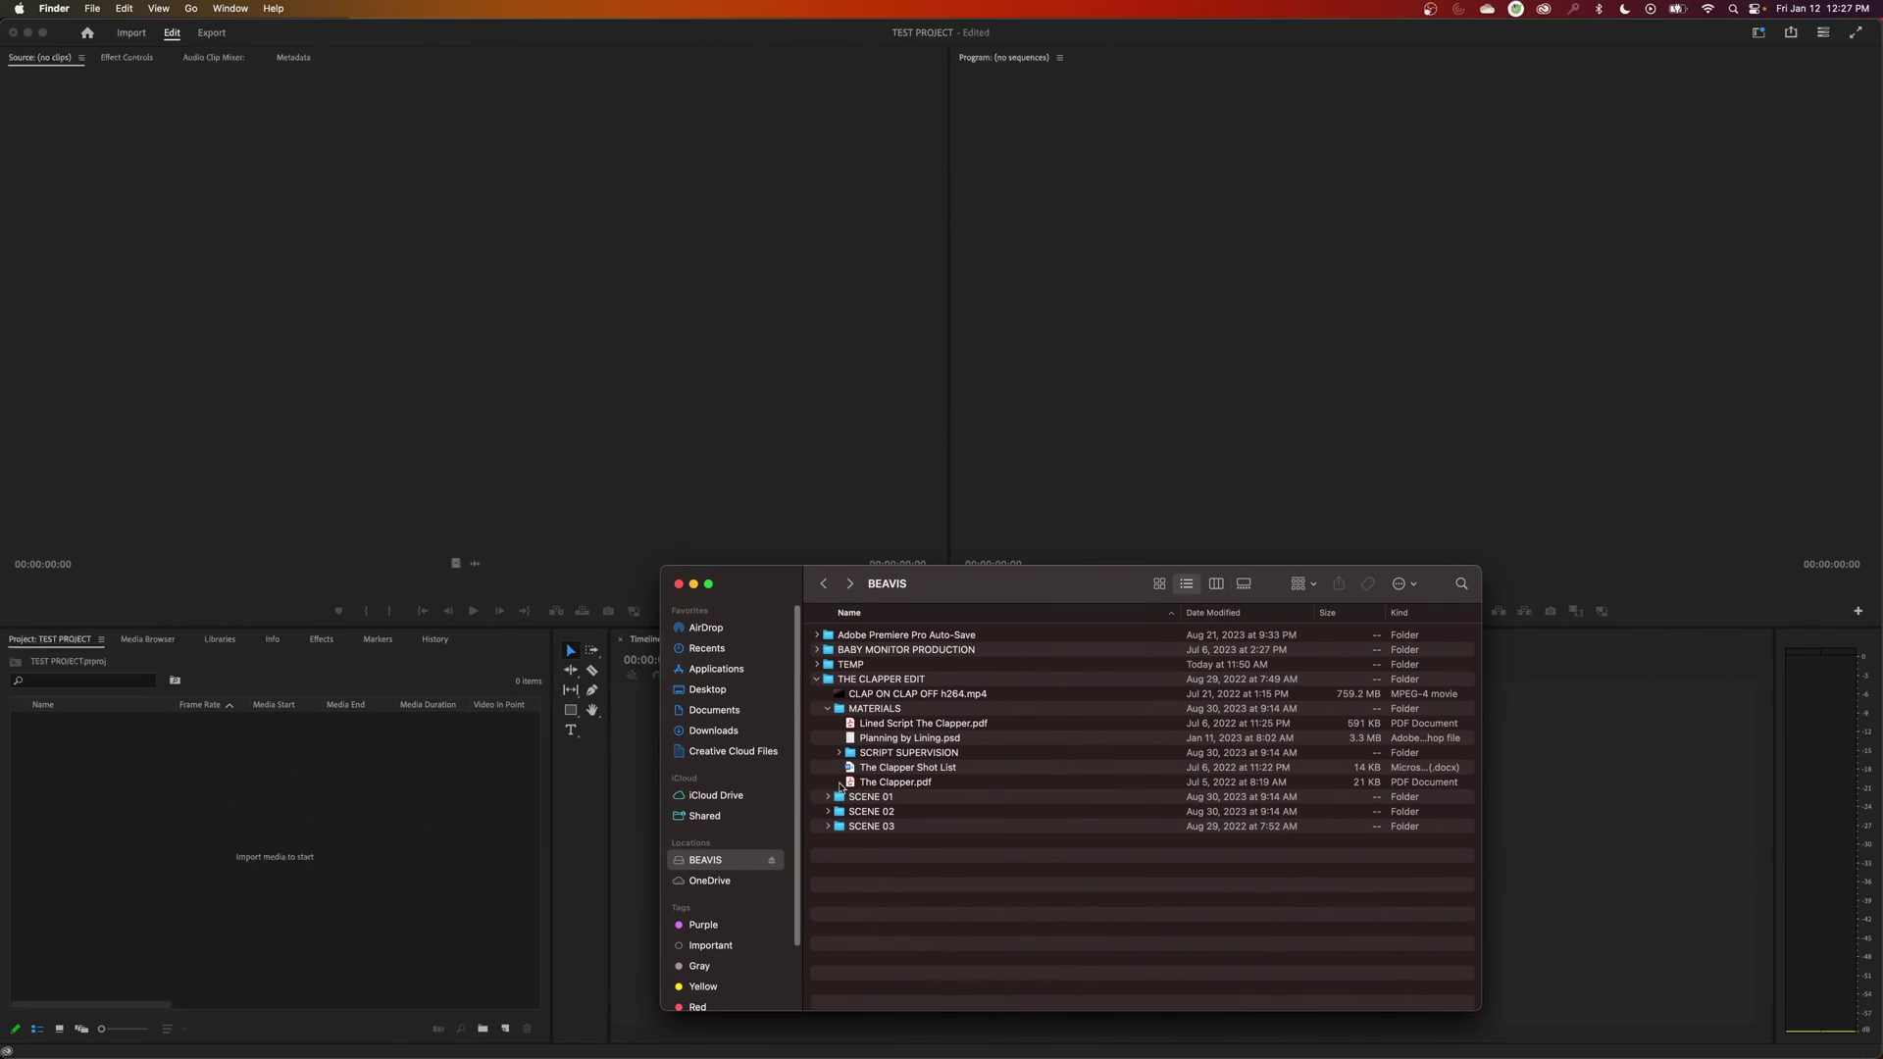
drag(881, 859, 314, 814)
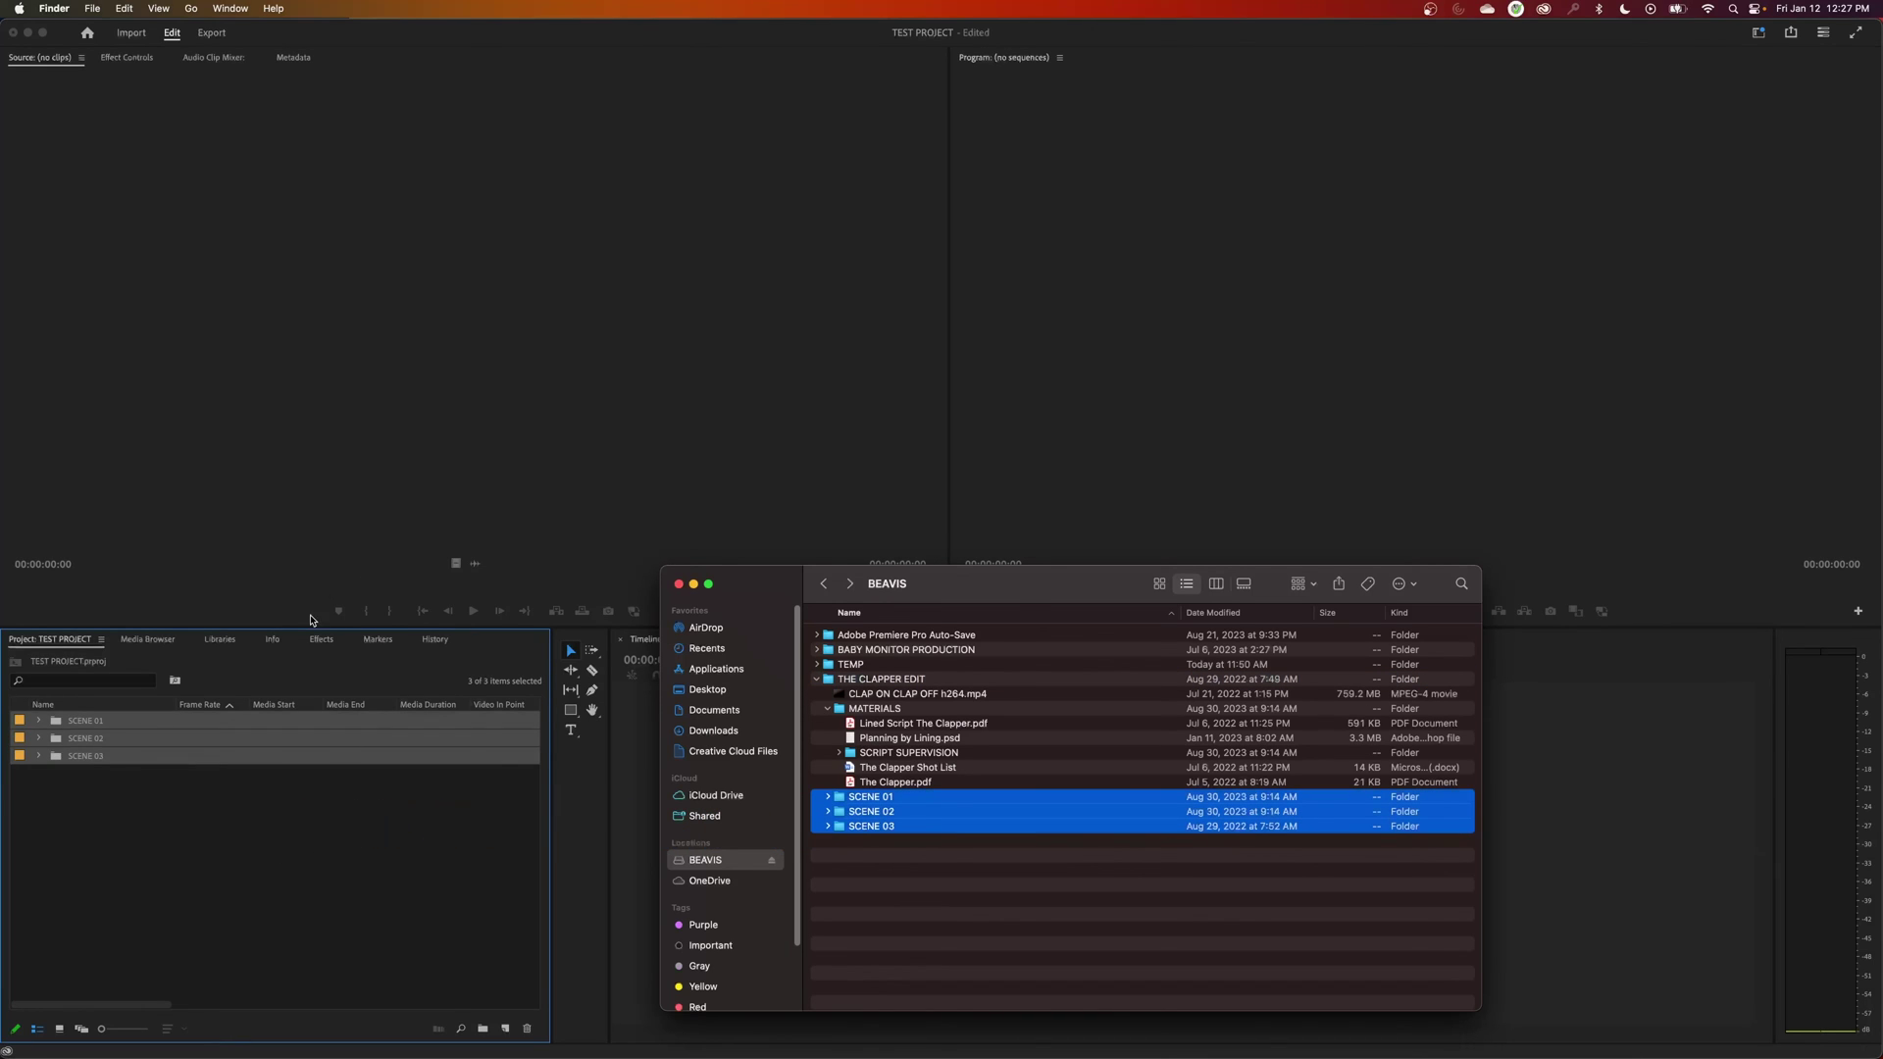
click(256, 325)
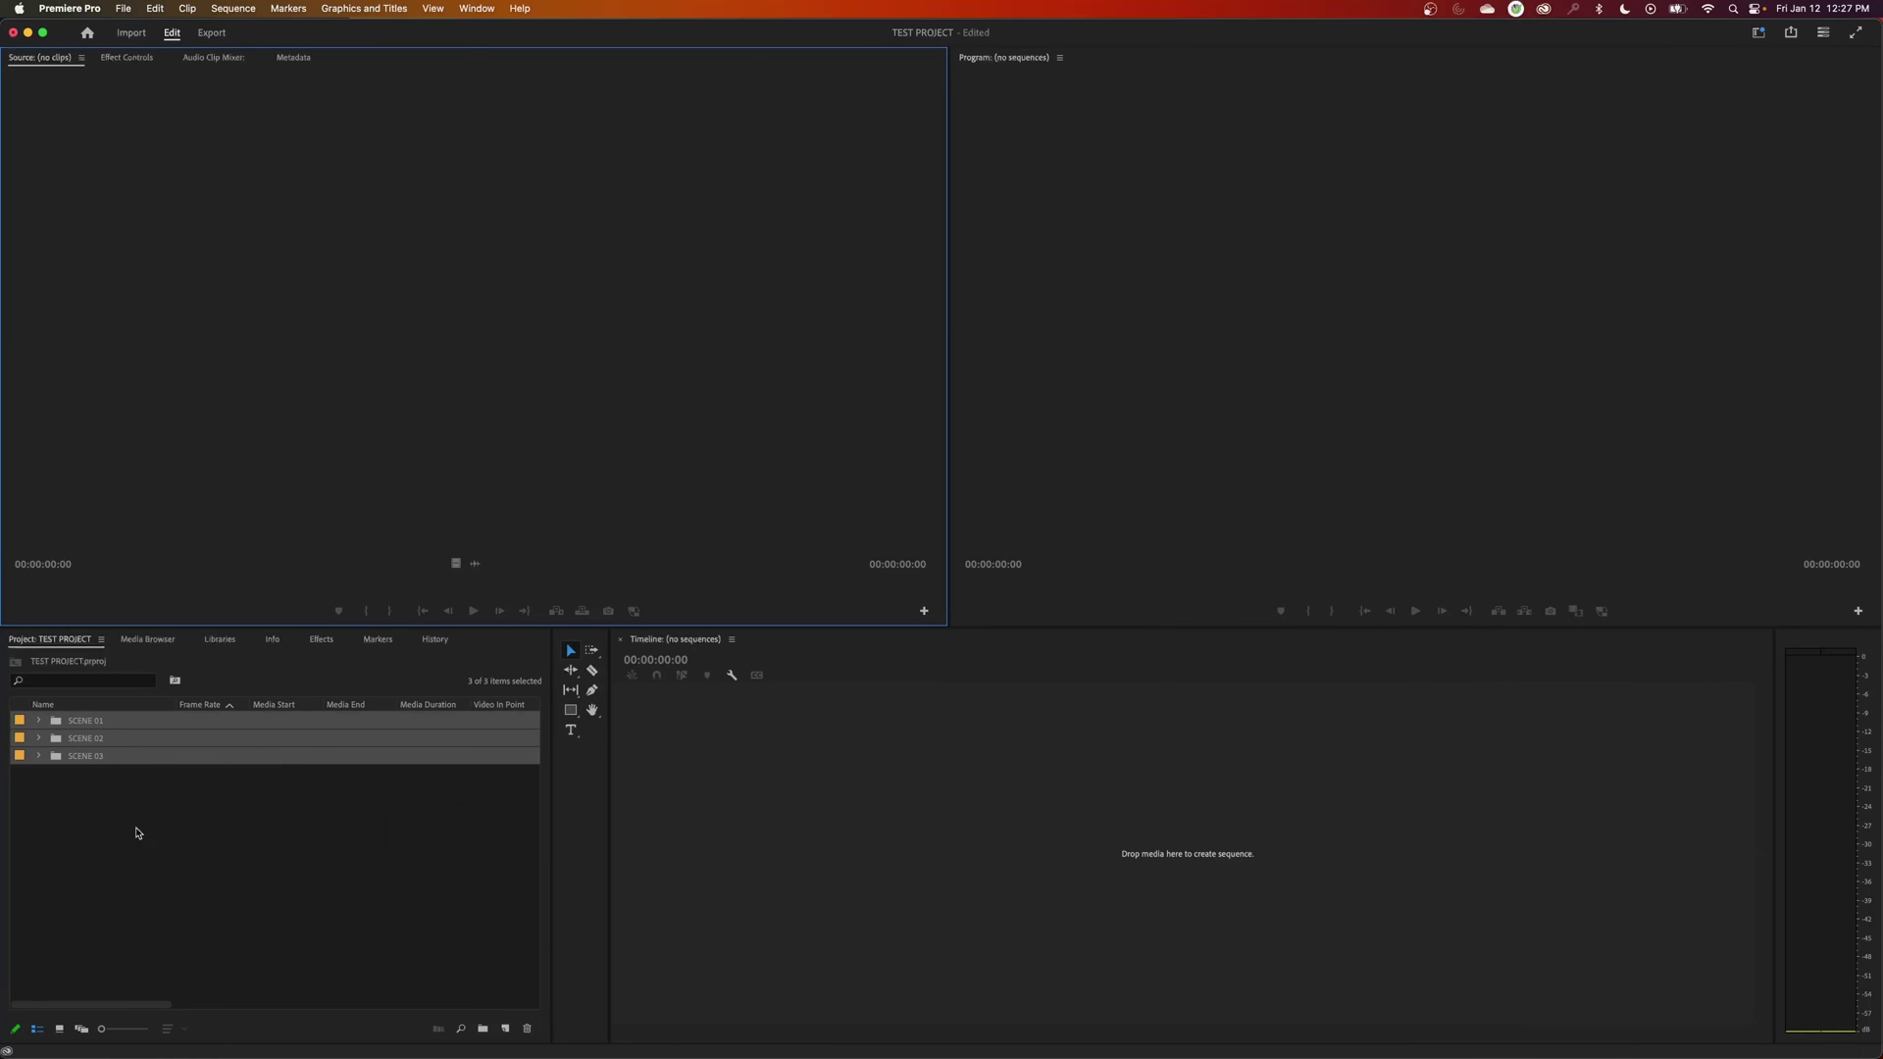
click(38, 720)
click(39, 791)
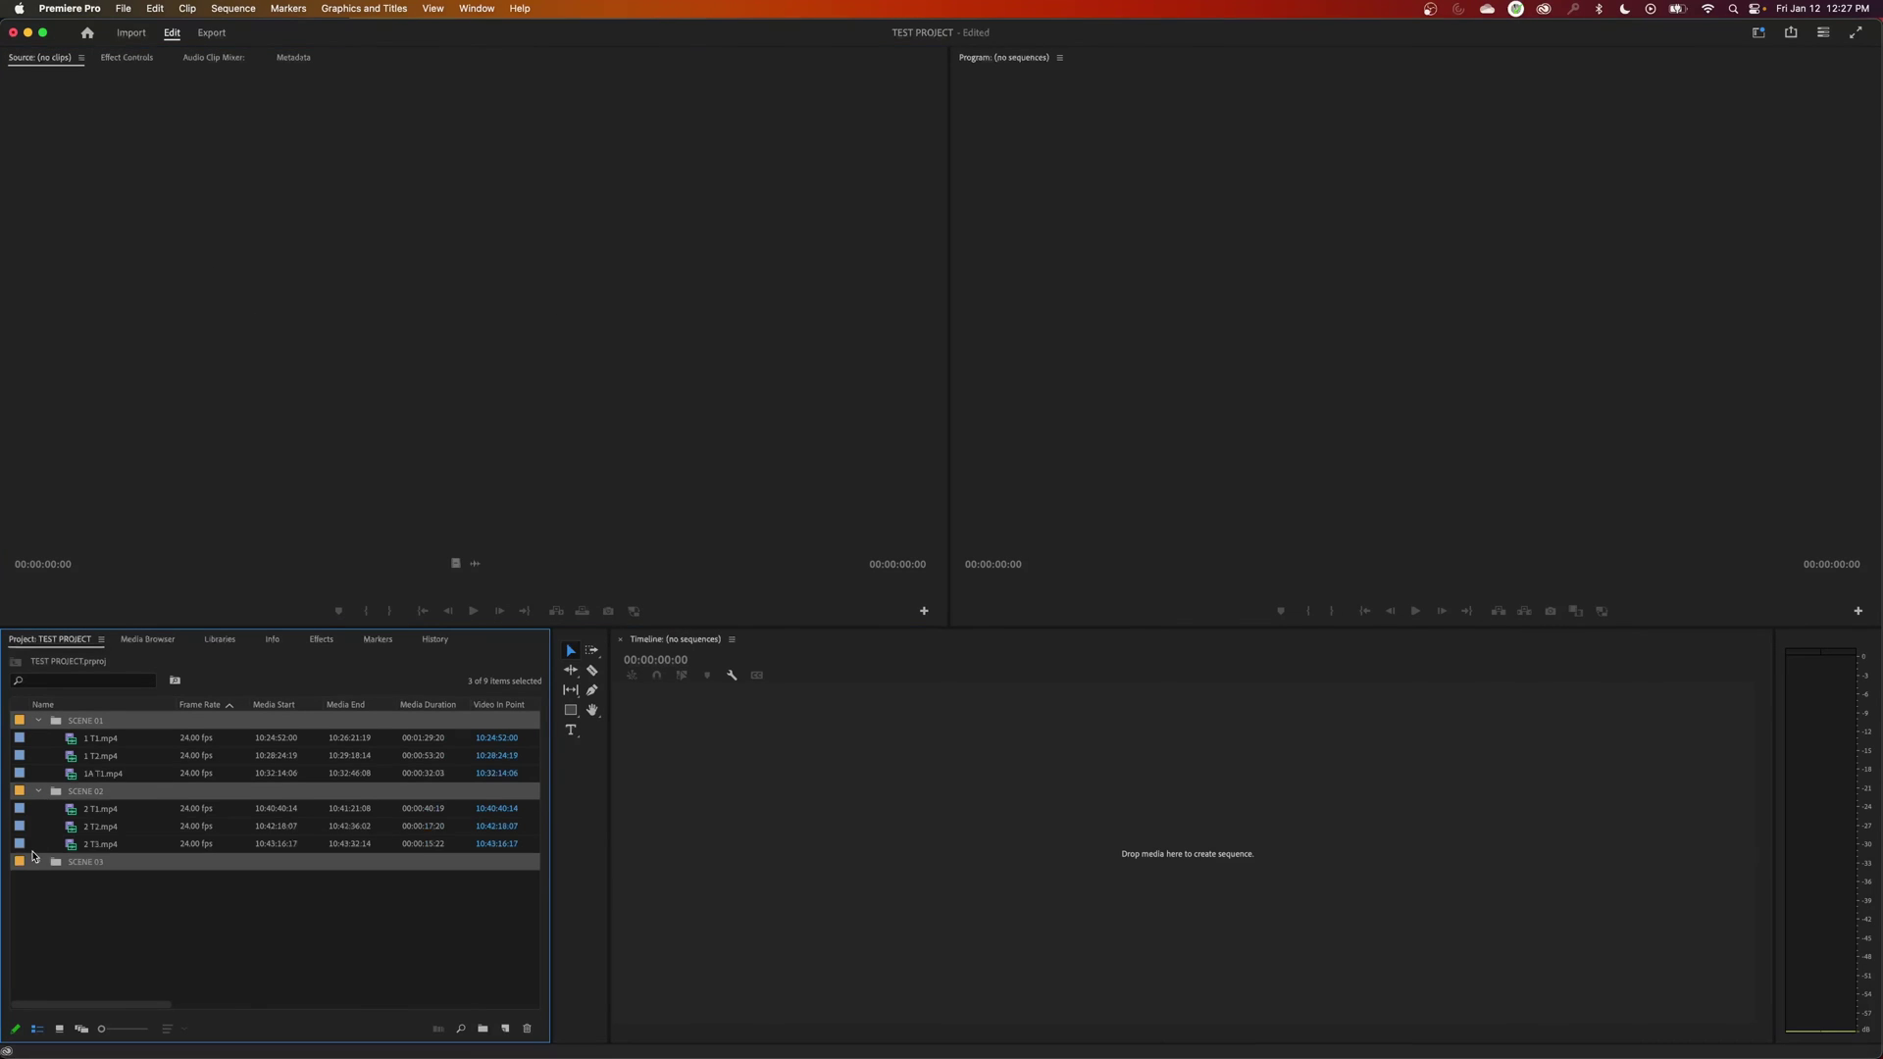
click(38, 861)
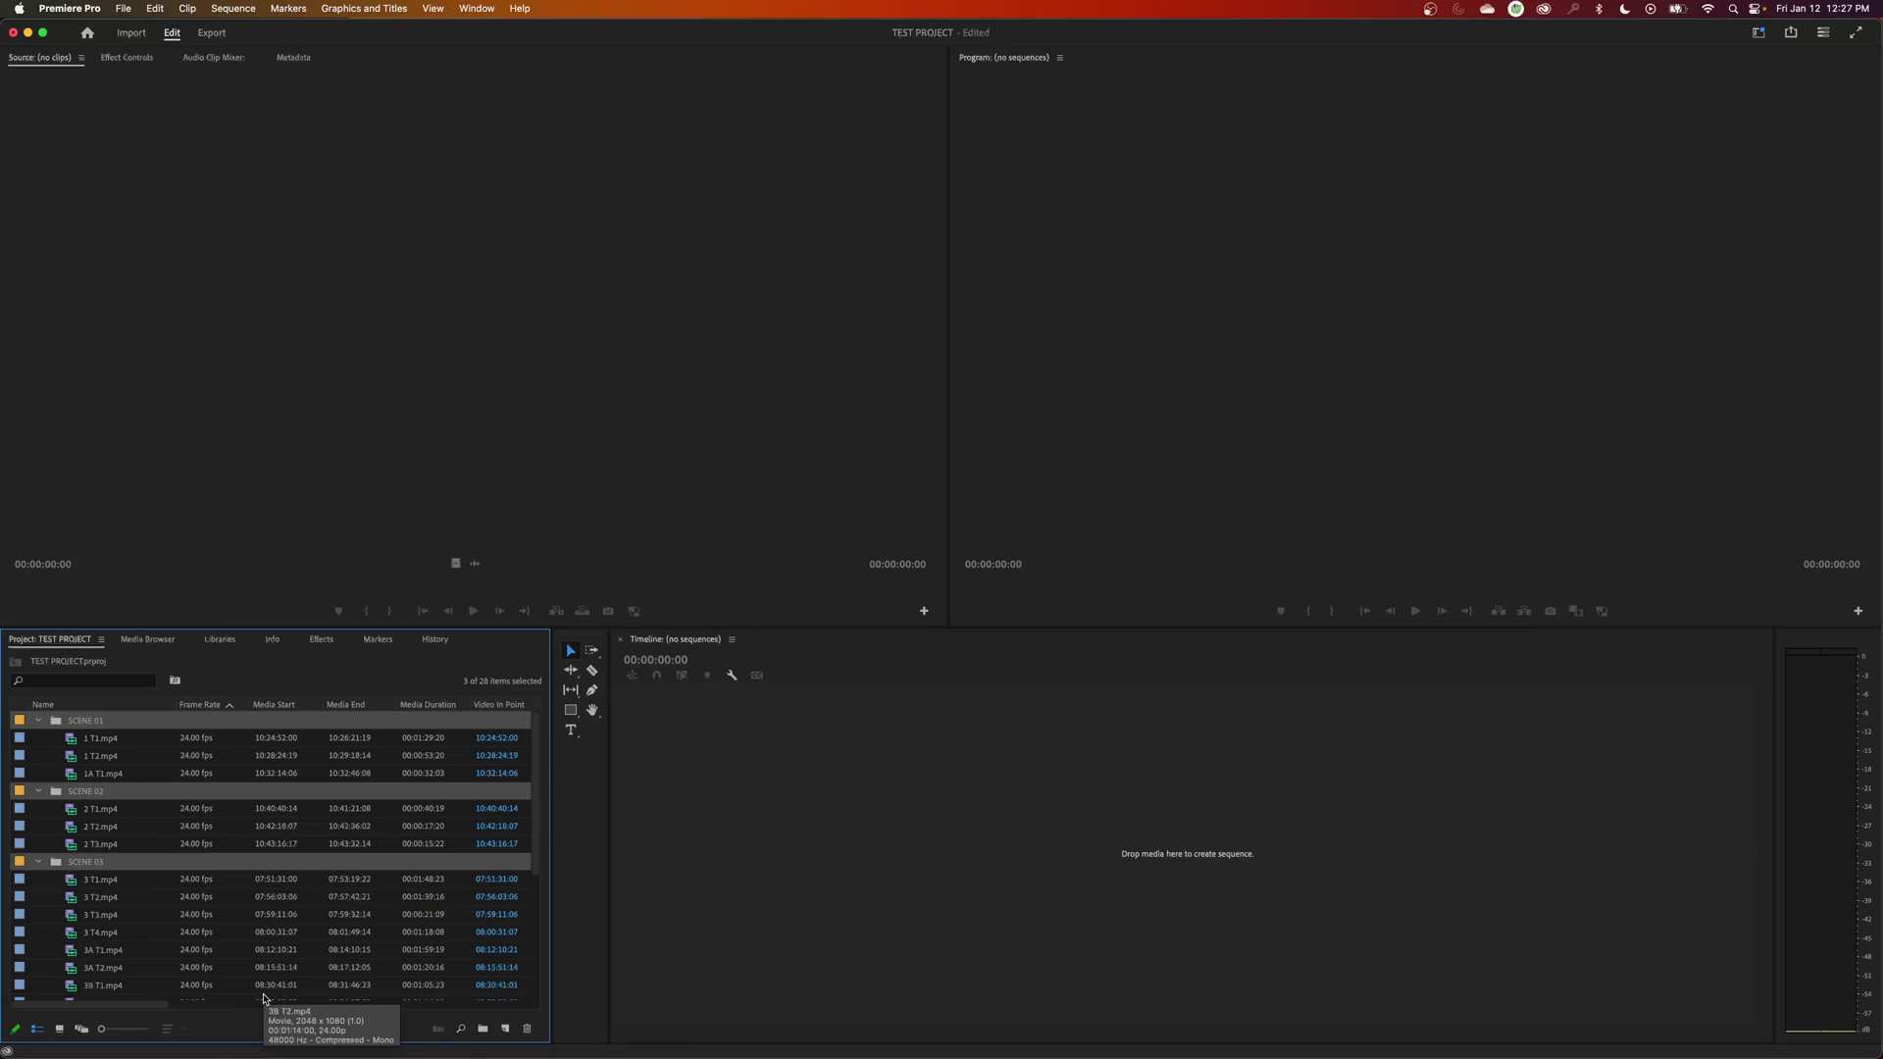
click(38, 861)
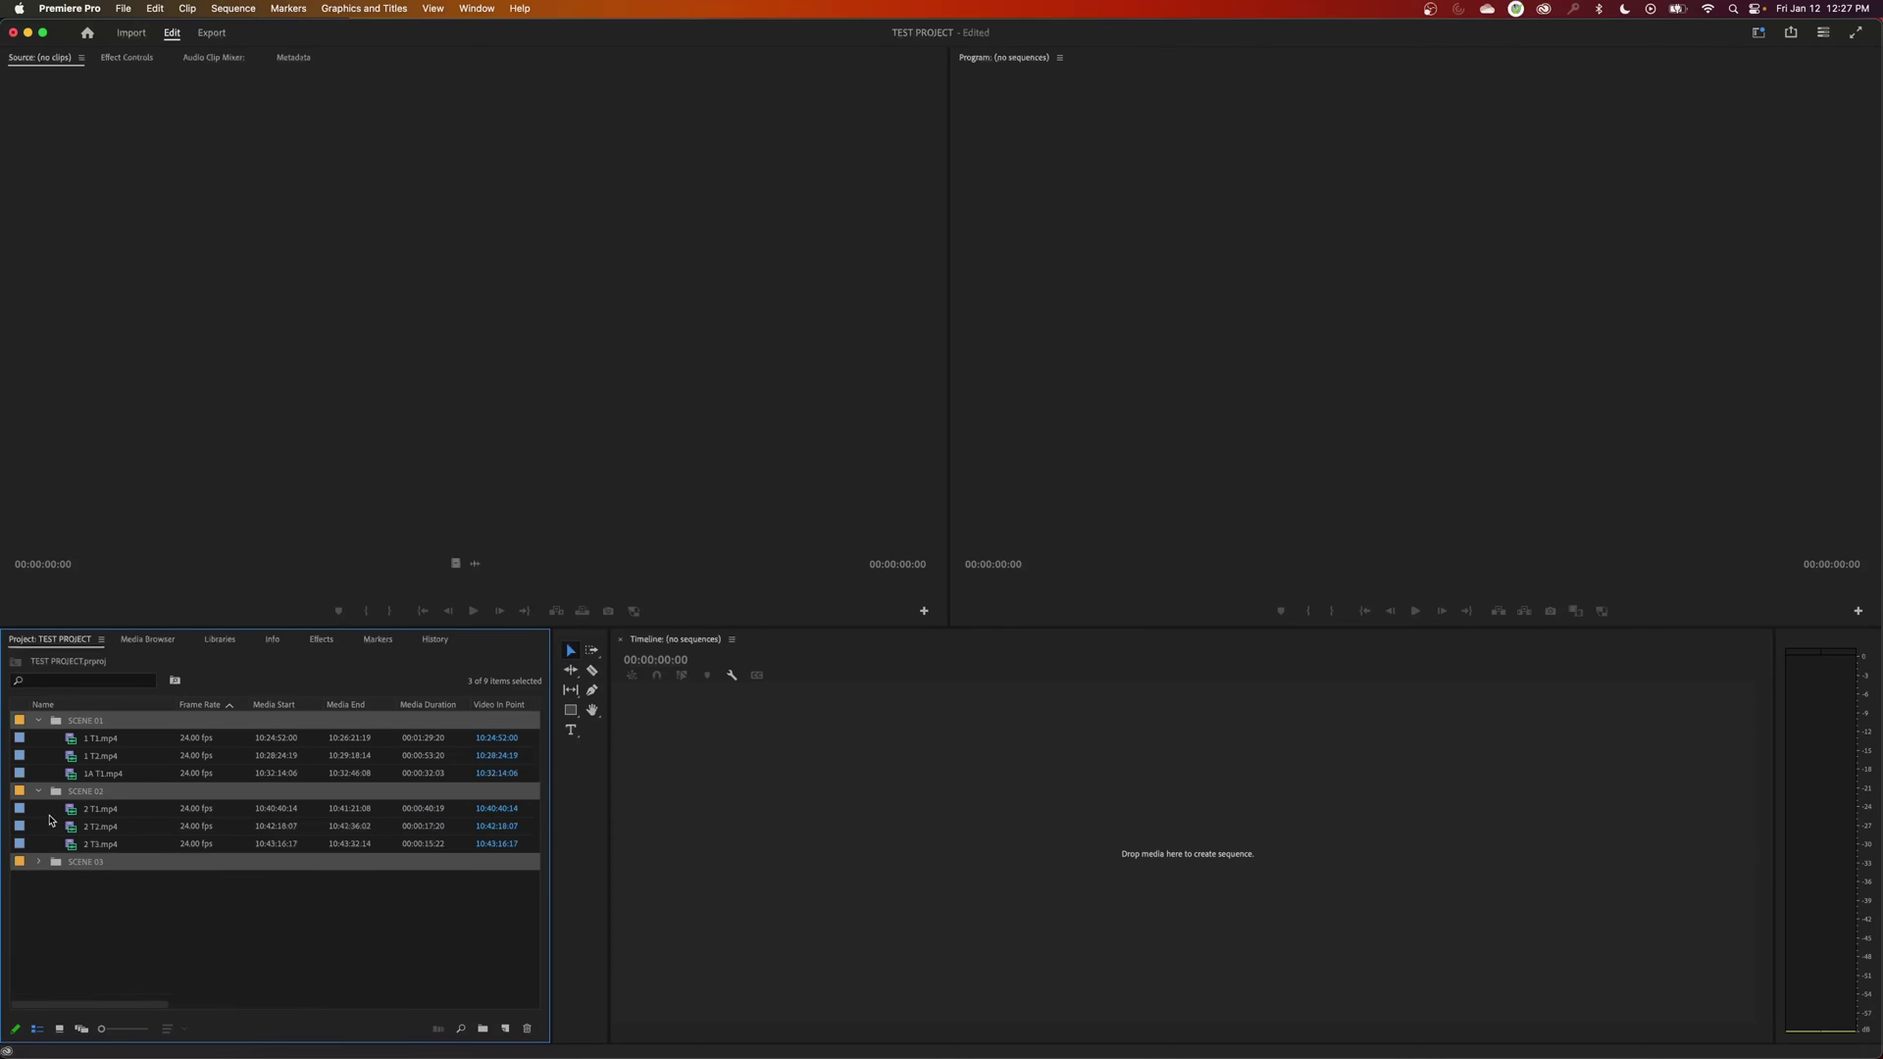
click(38, 790)
click(39, 720)
click(181, 853)
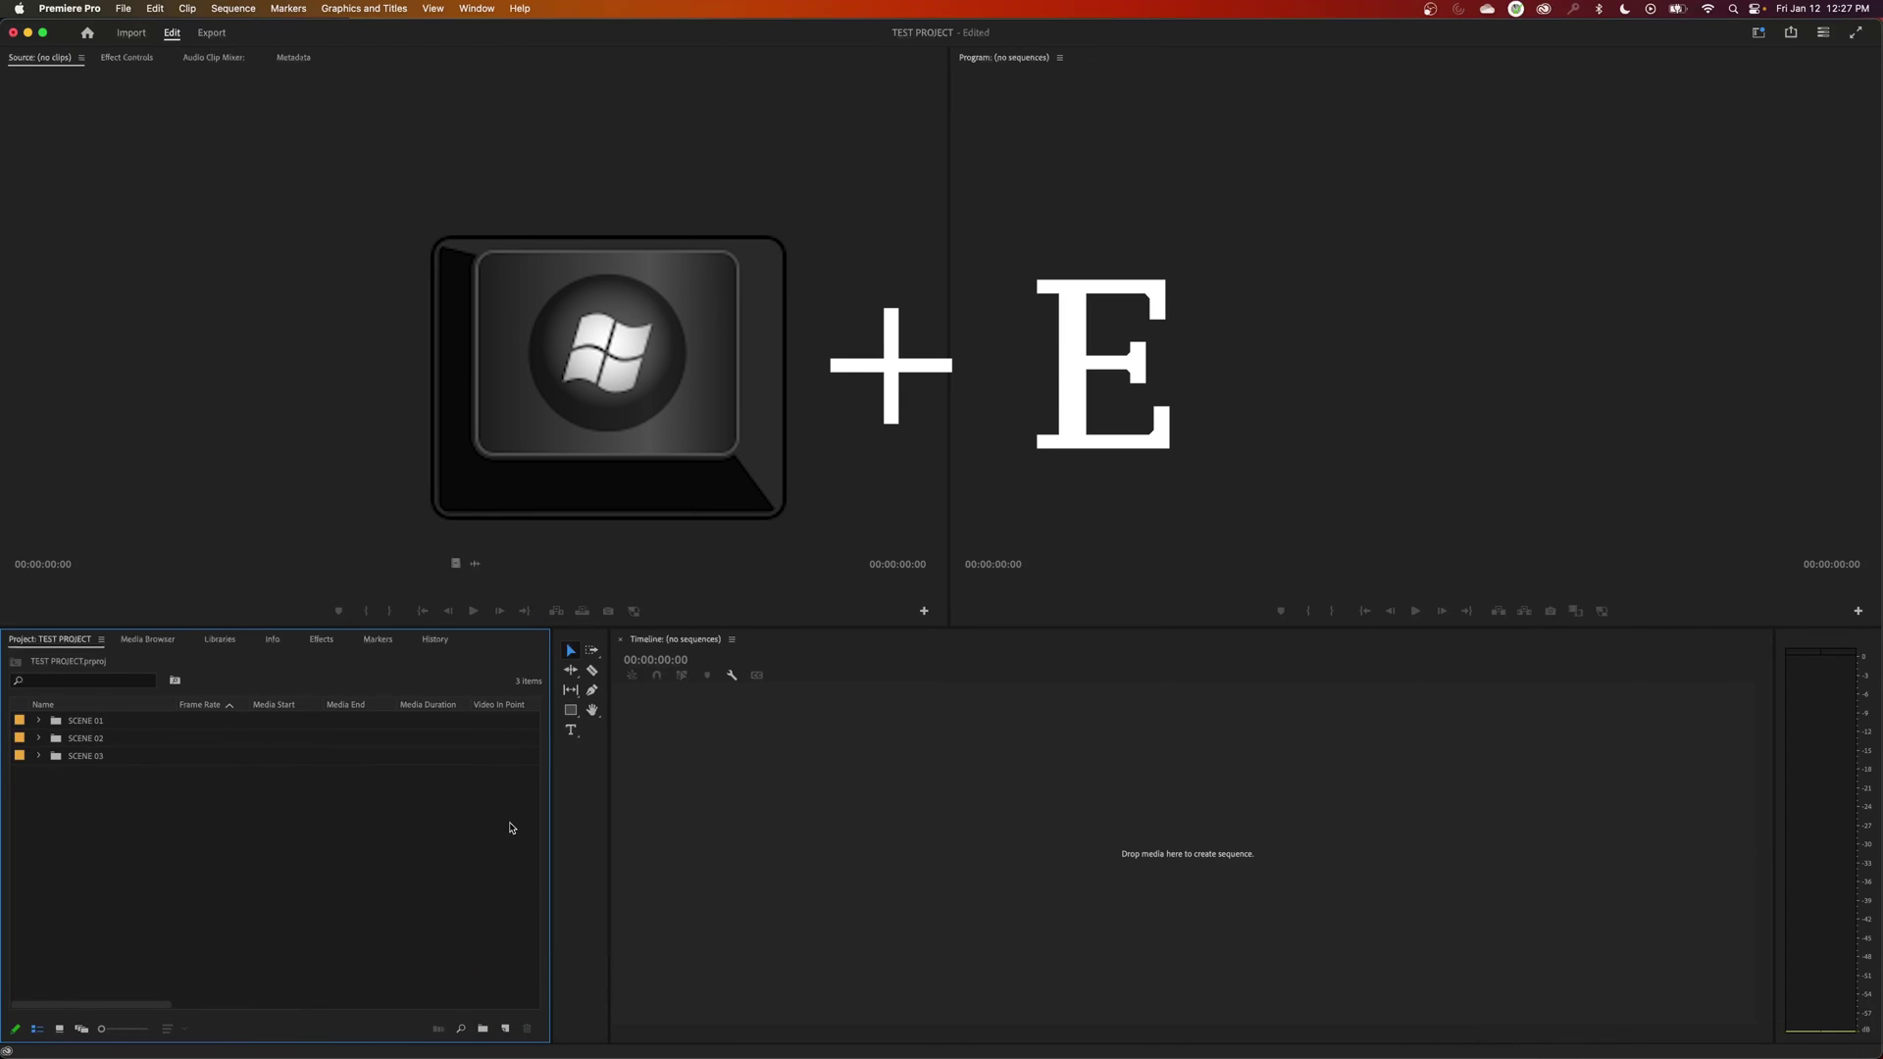
Bring up Finder, move its window, and release the SCENE folder selection.
click(408, 1012)
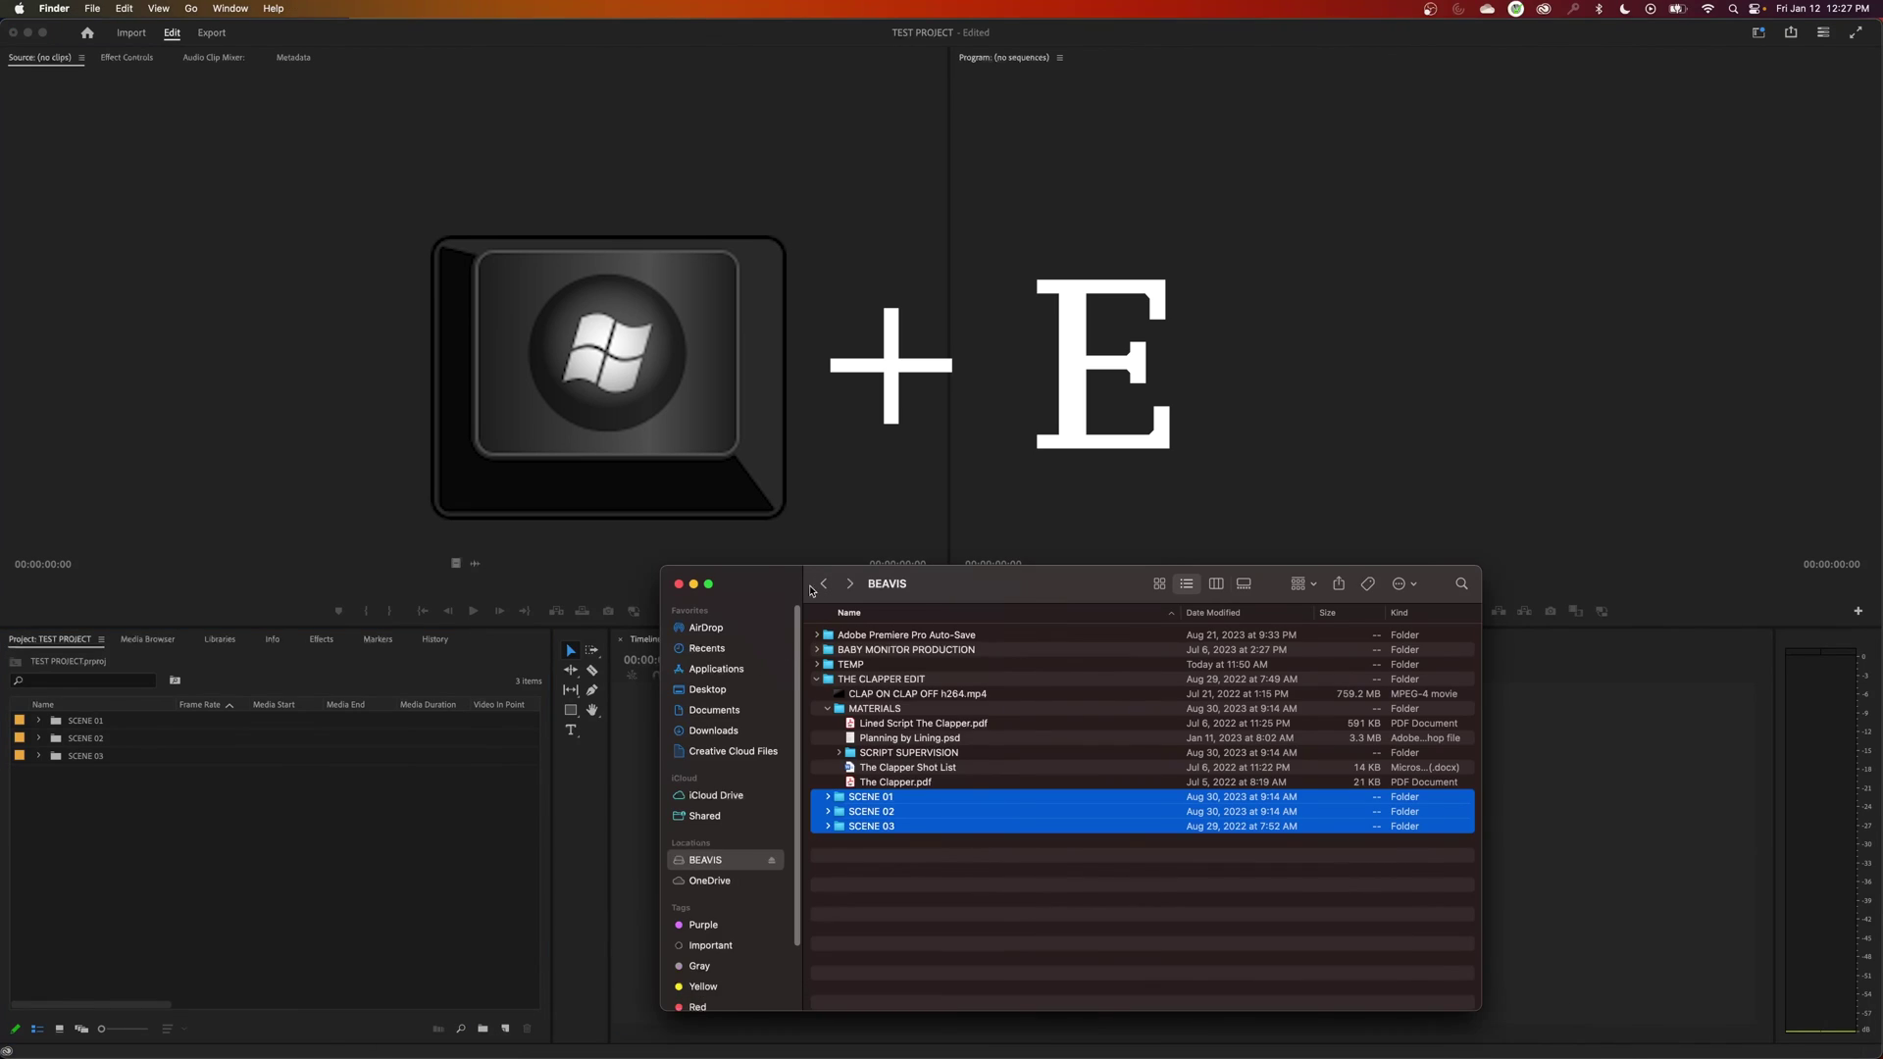
drag(980, 446, 886, 312)
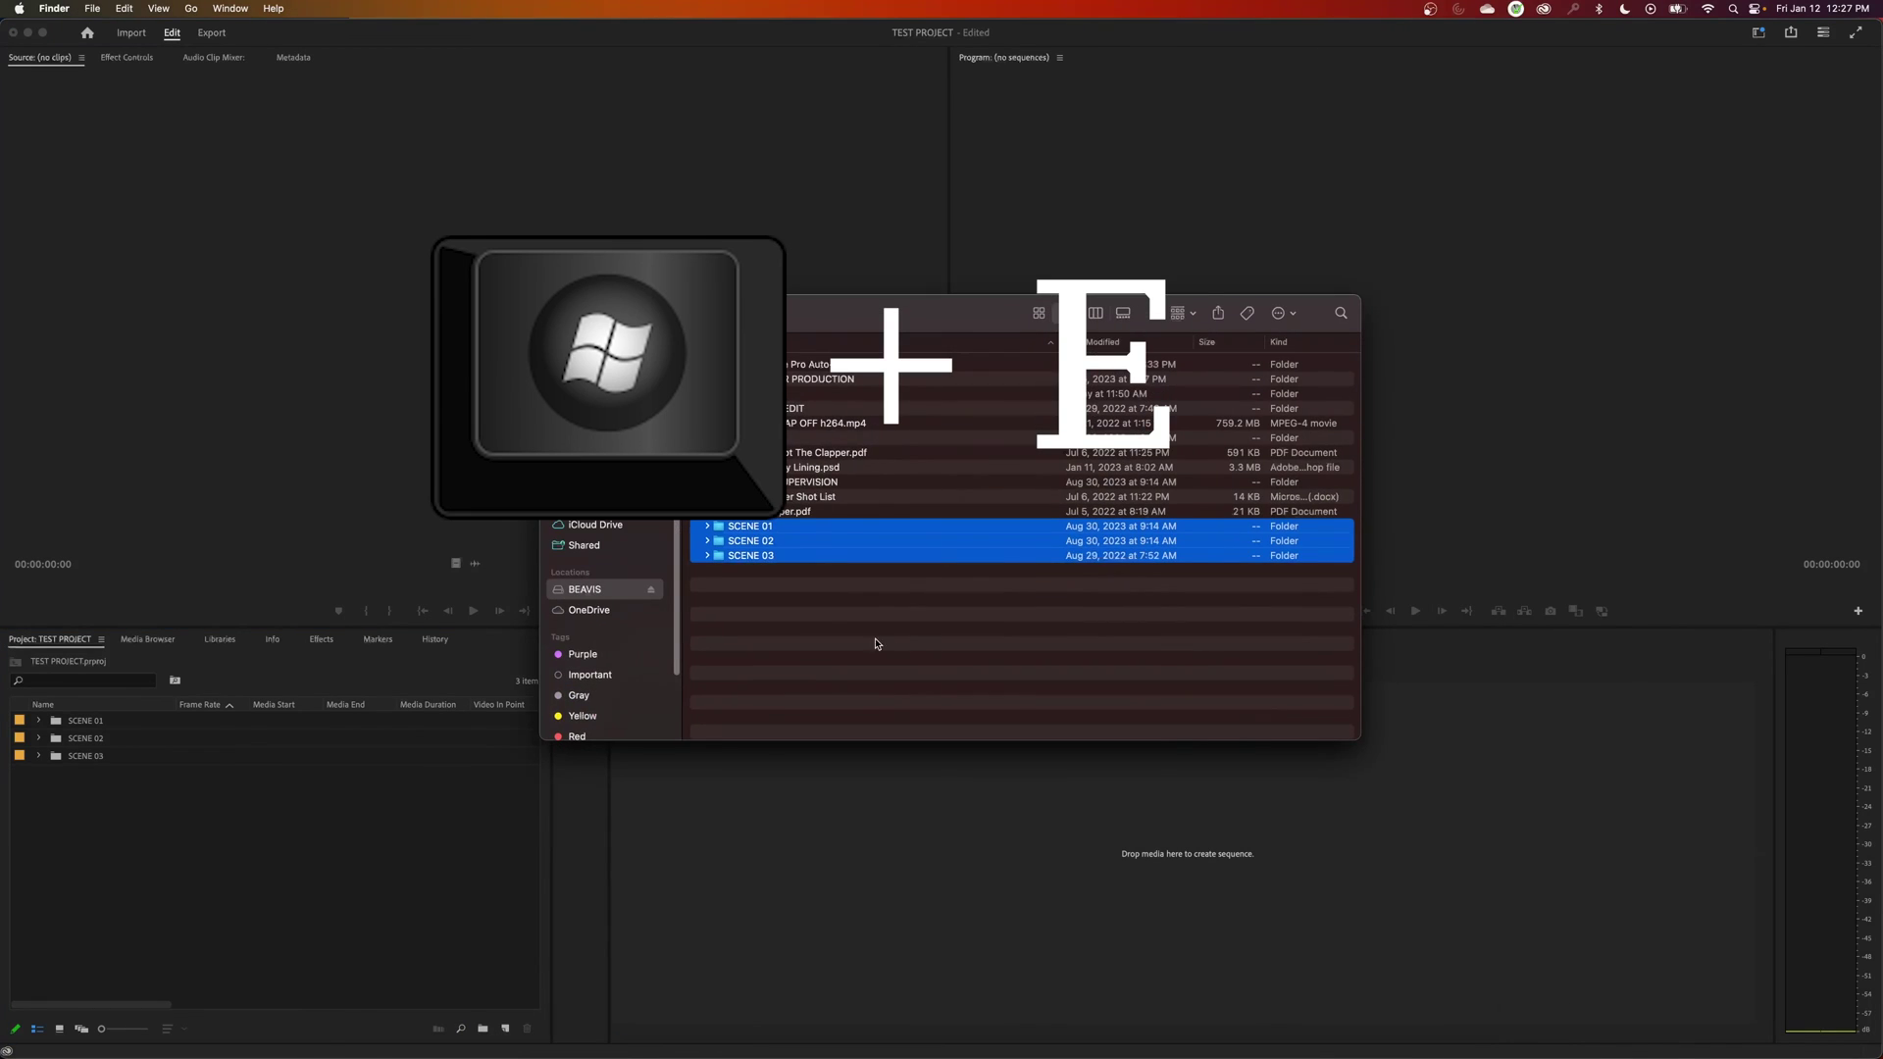
drag(719, 532, 744, 601)
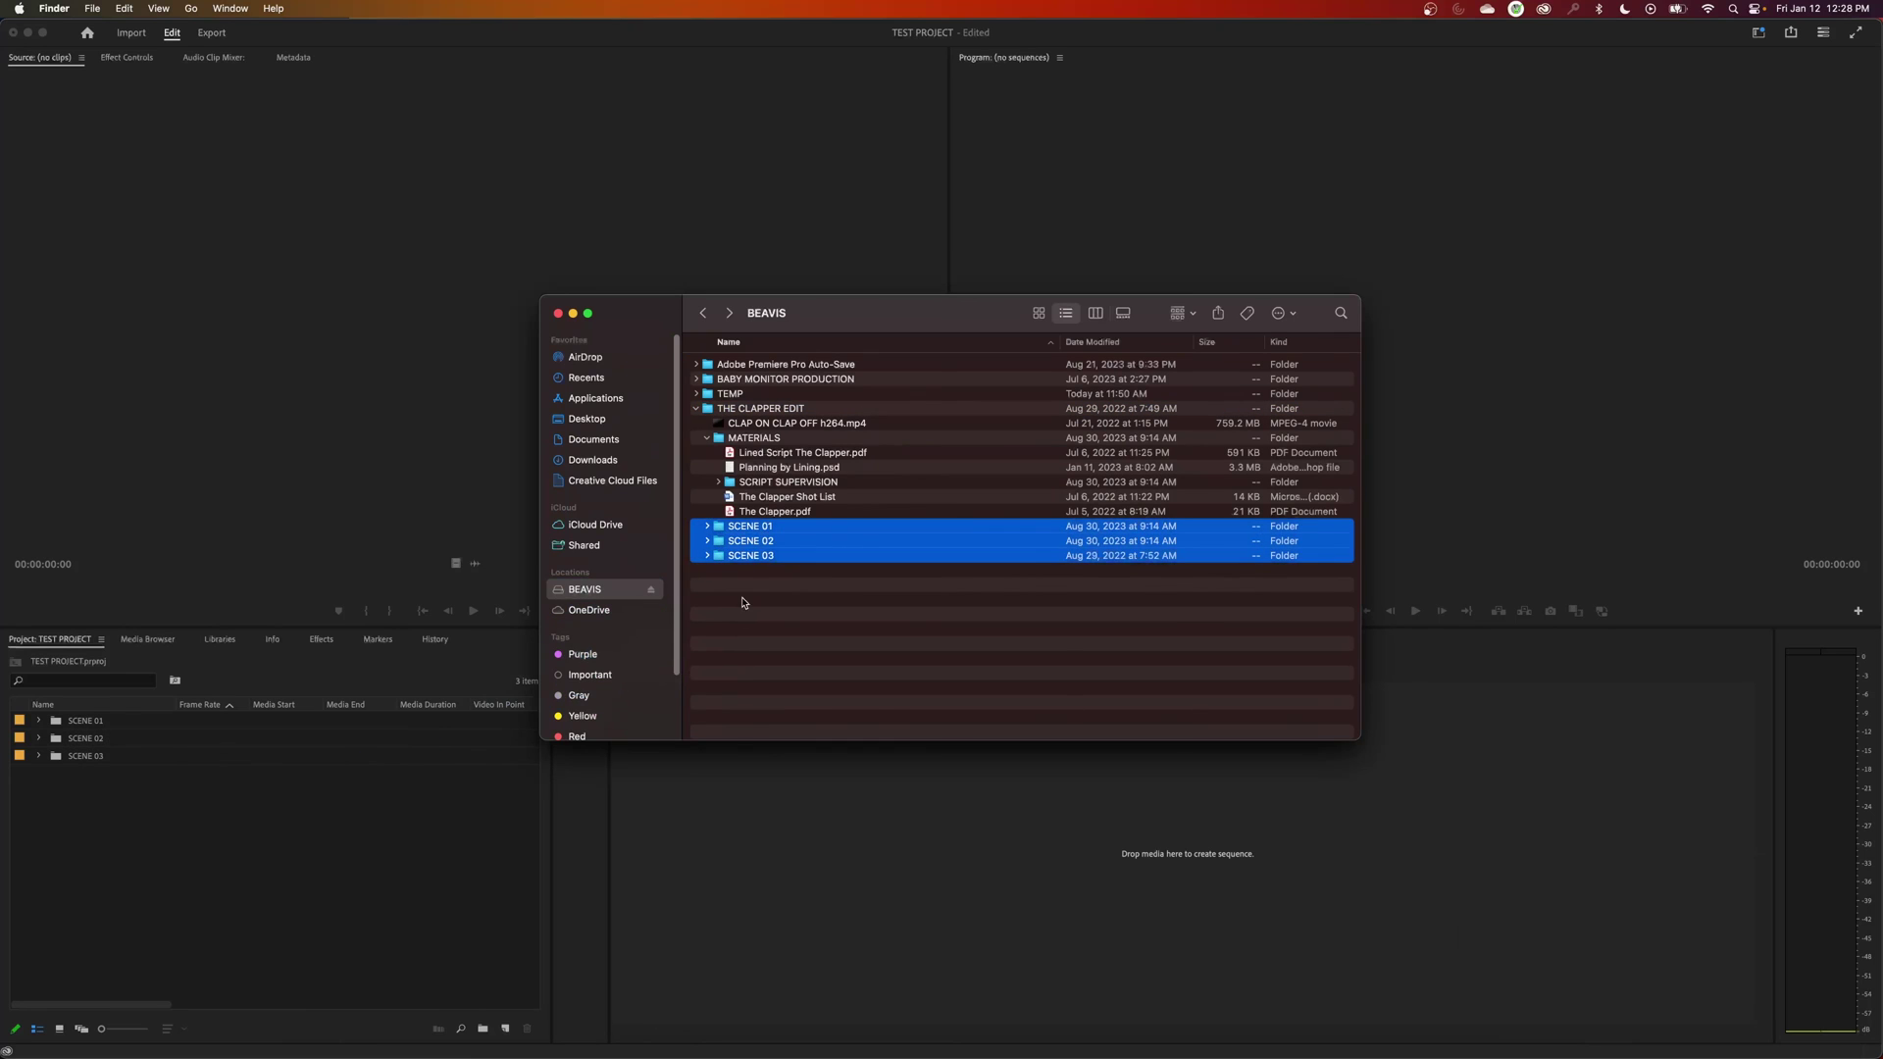
click(798, 588)
Collapse THE CLAPPER EDIT and expand BABY MONITOR PRODUCTION, browsing its audio and footage folders.
click(695, 409)
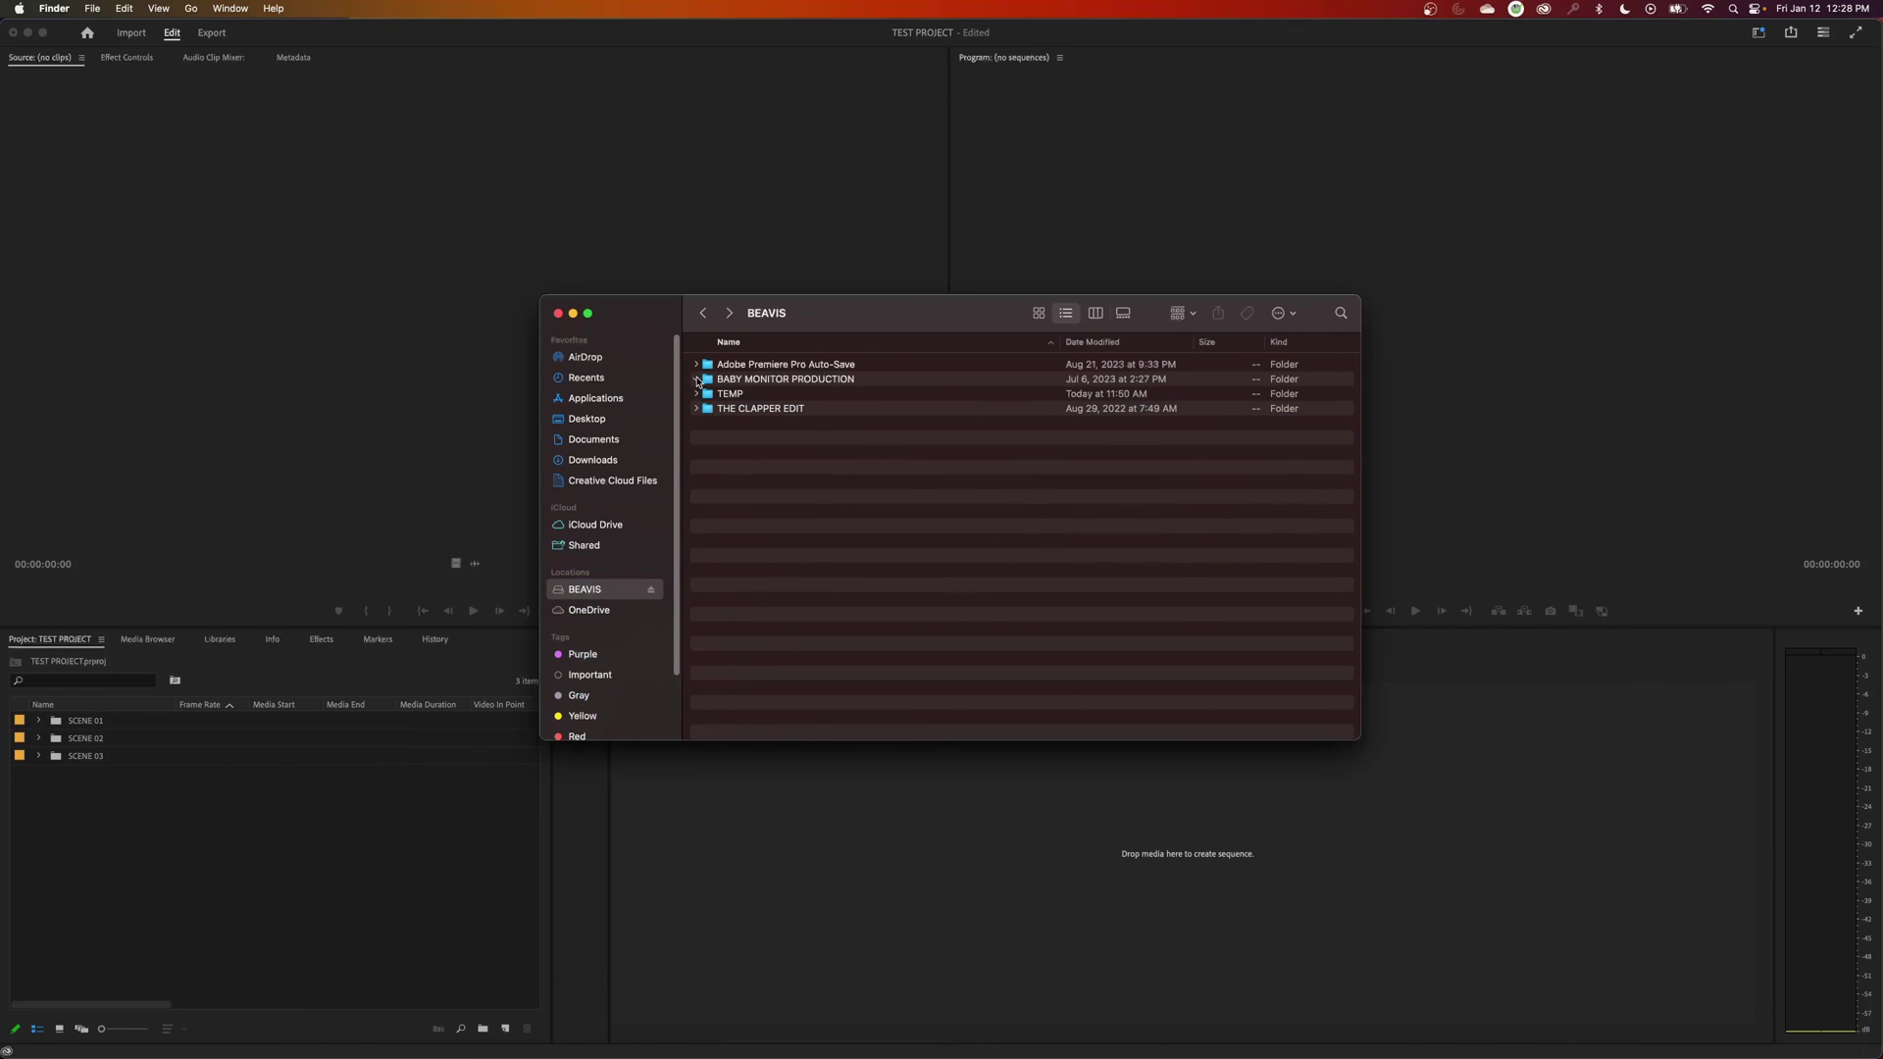
click(696, 378)
click(758, 394)
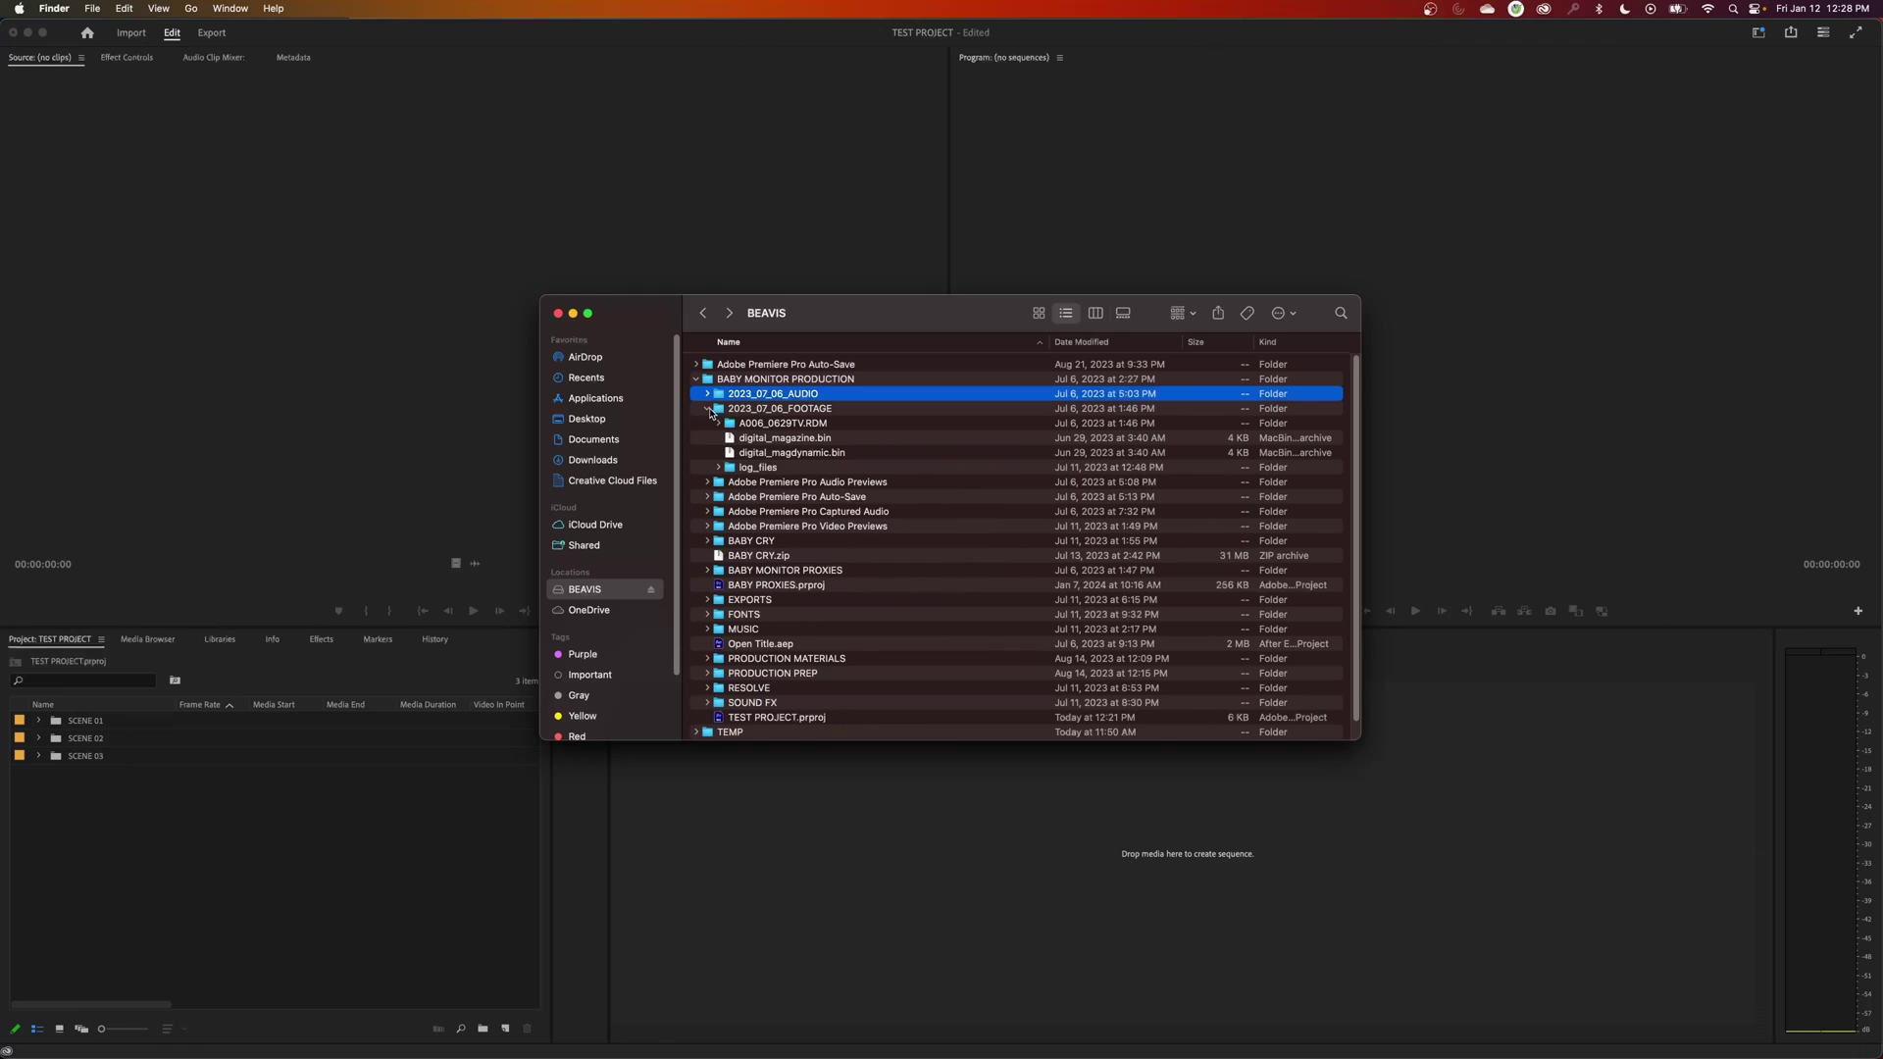
click(707, 409)
click(708, 395)
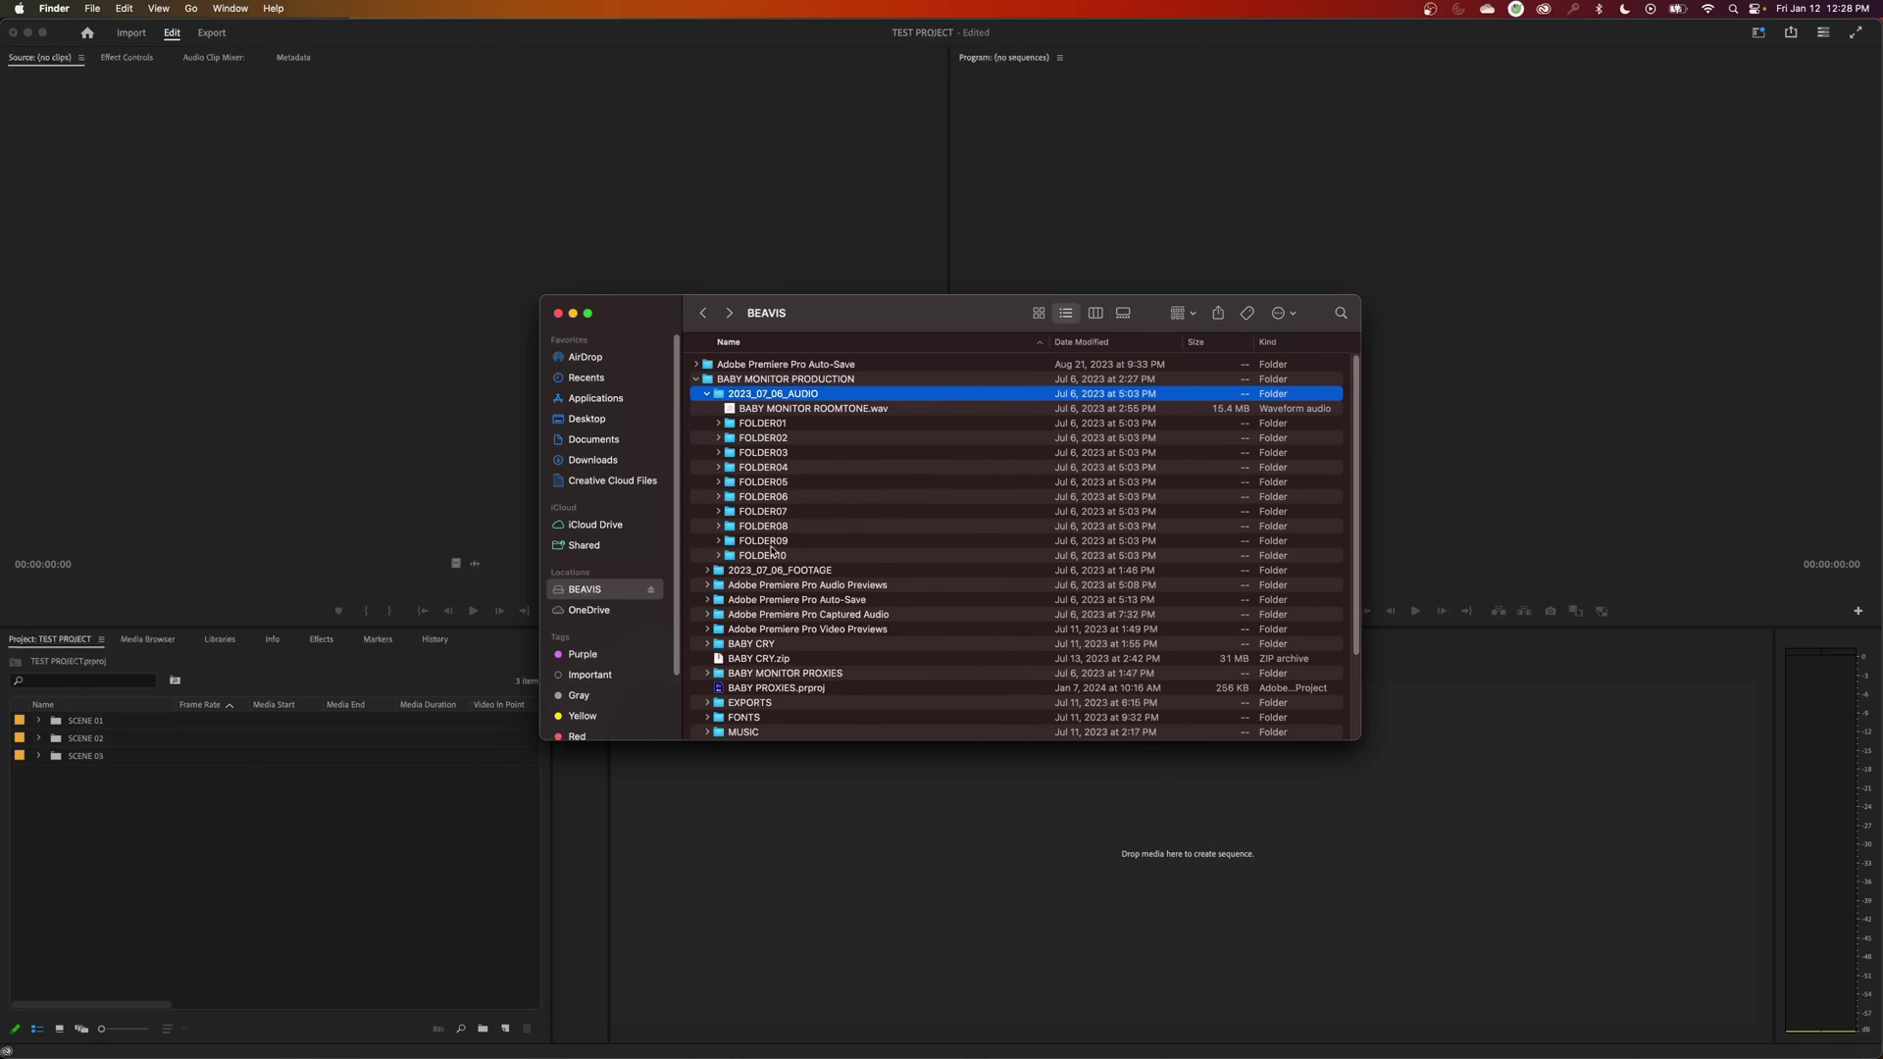
click(707, 394)
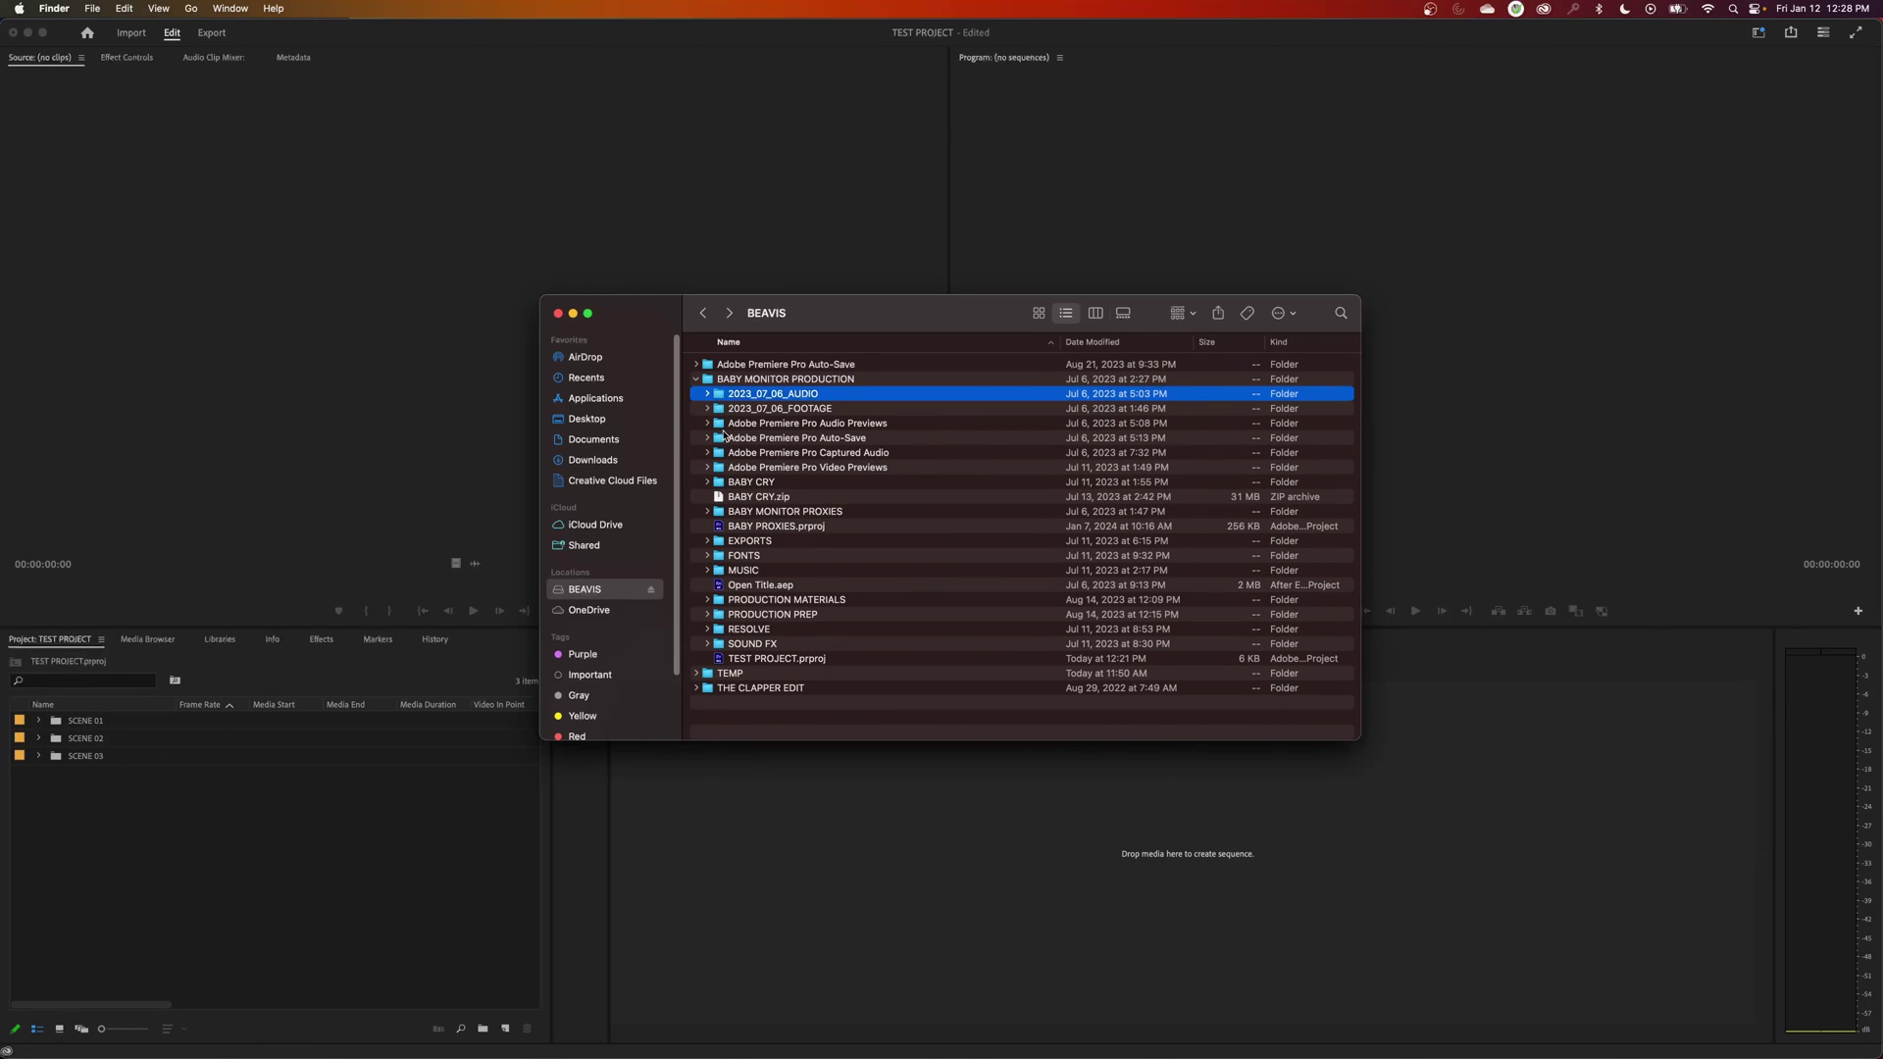
Return to Premiere Pro and open the Import workspace browsing BABY MONITOR PRODUCTION.
click(204, 835)
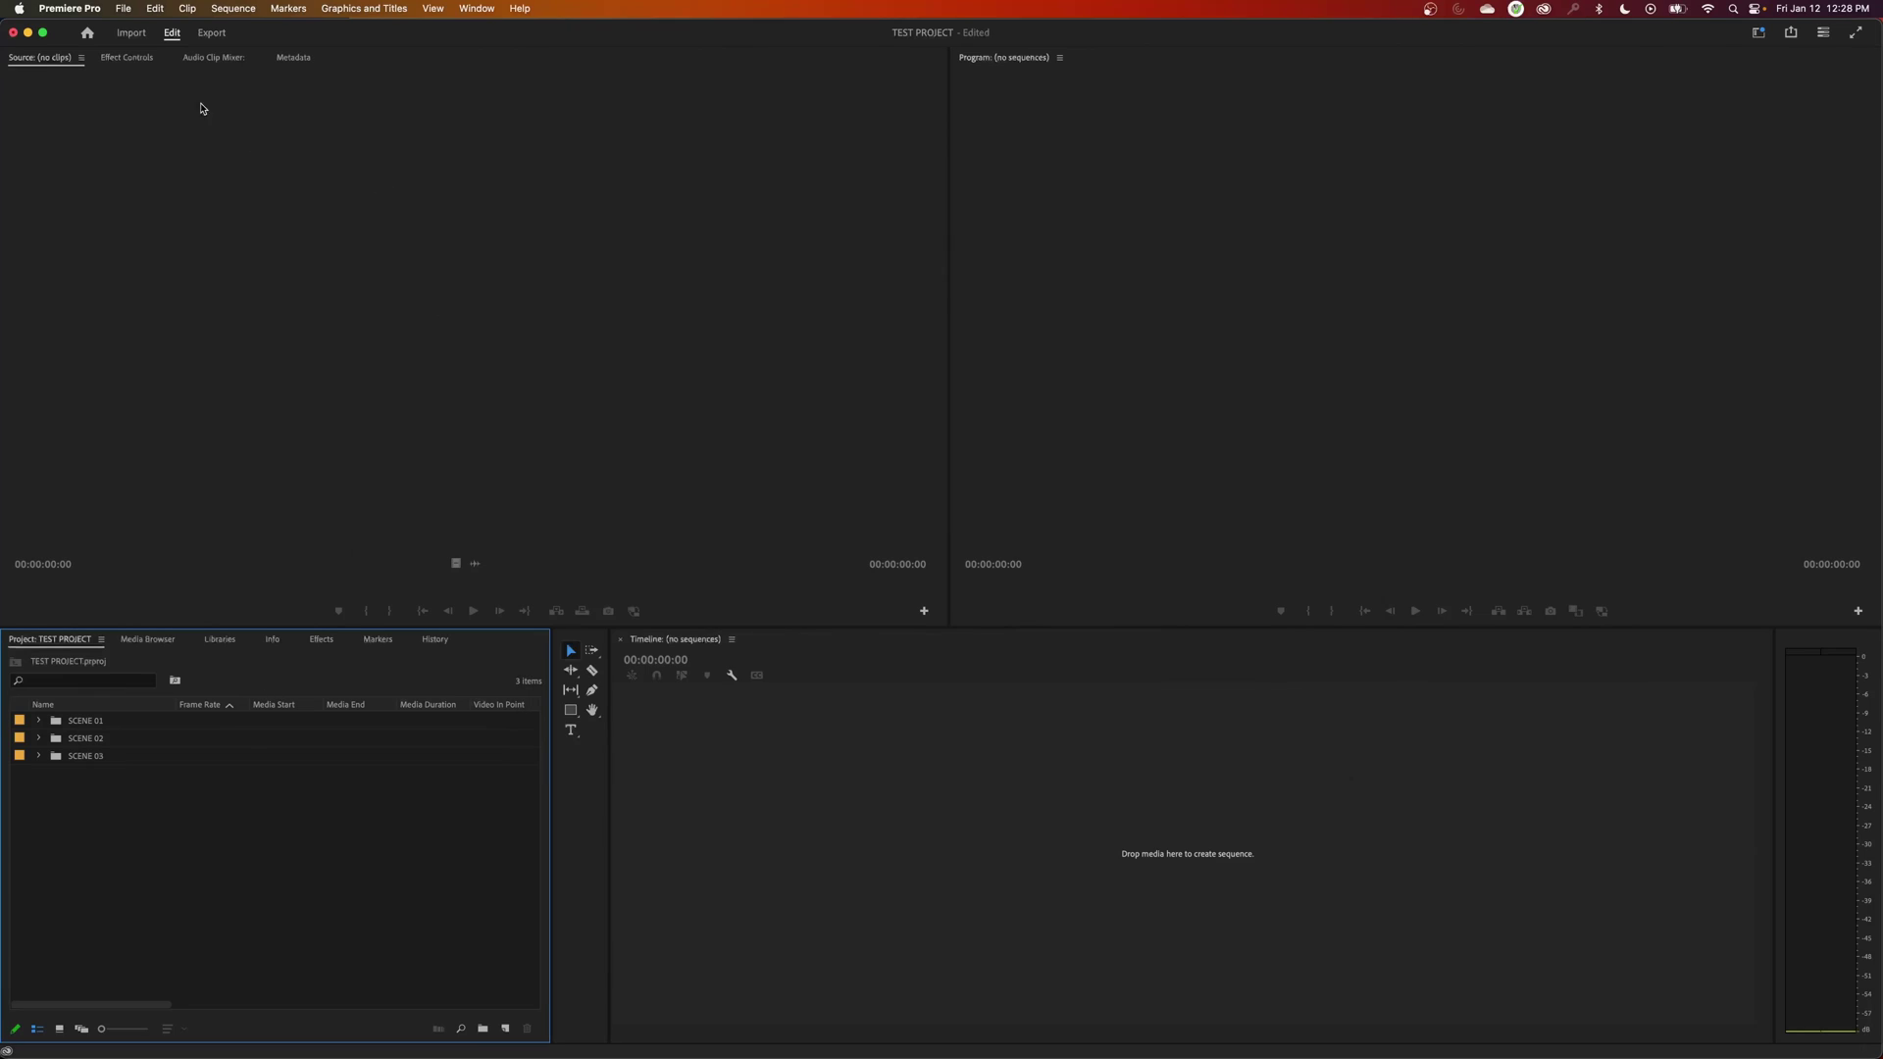
click(130, 35)
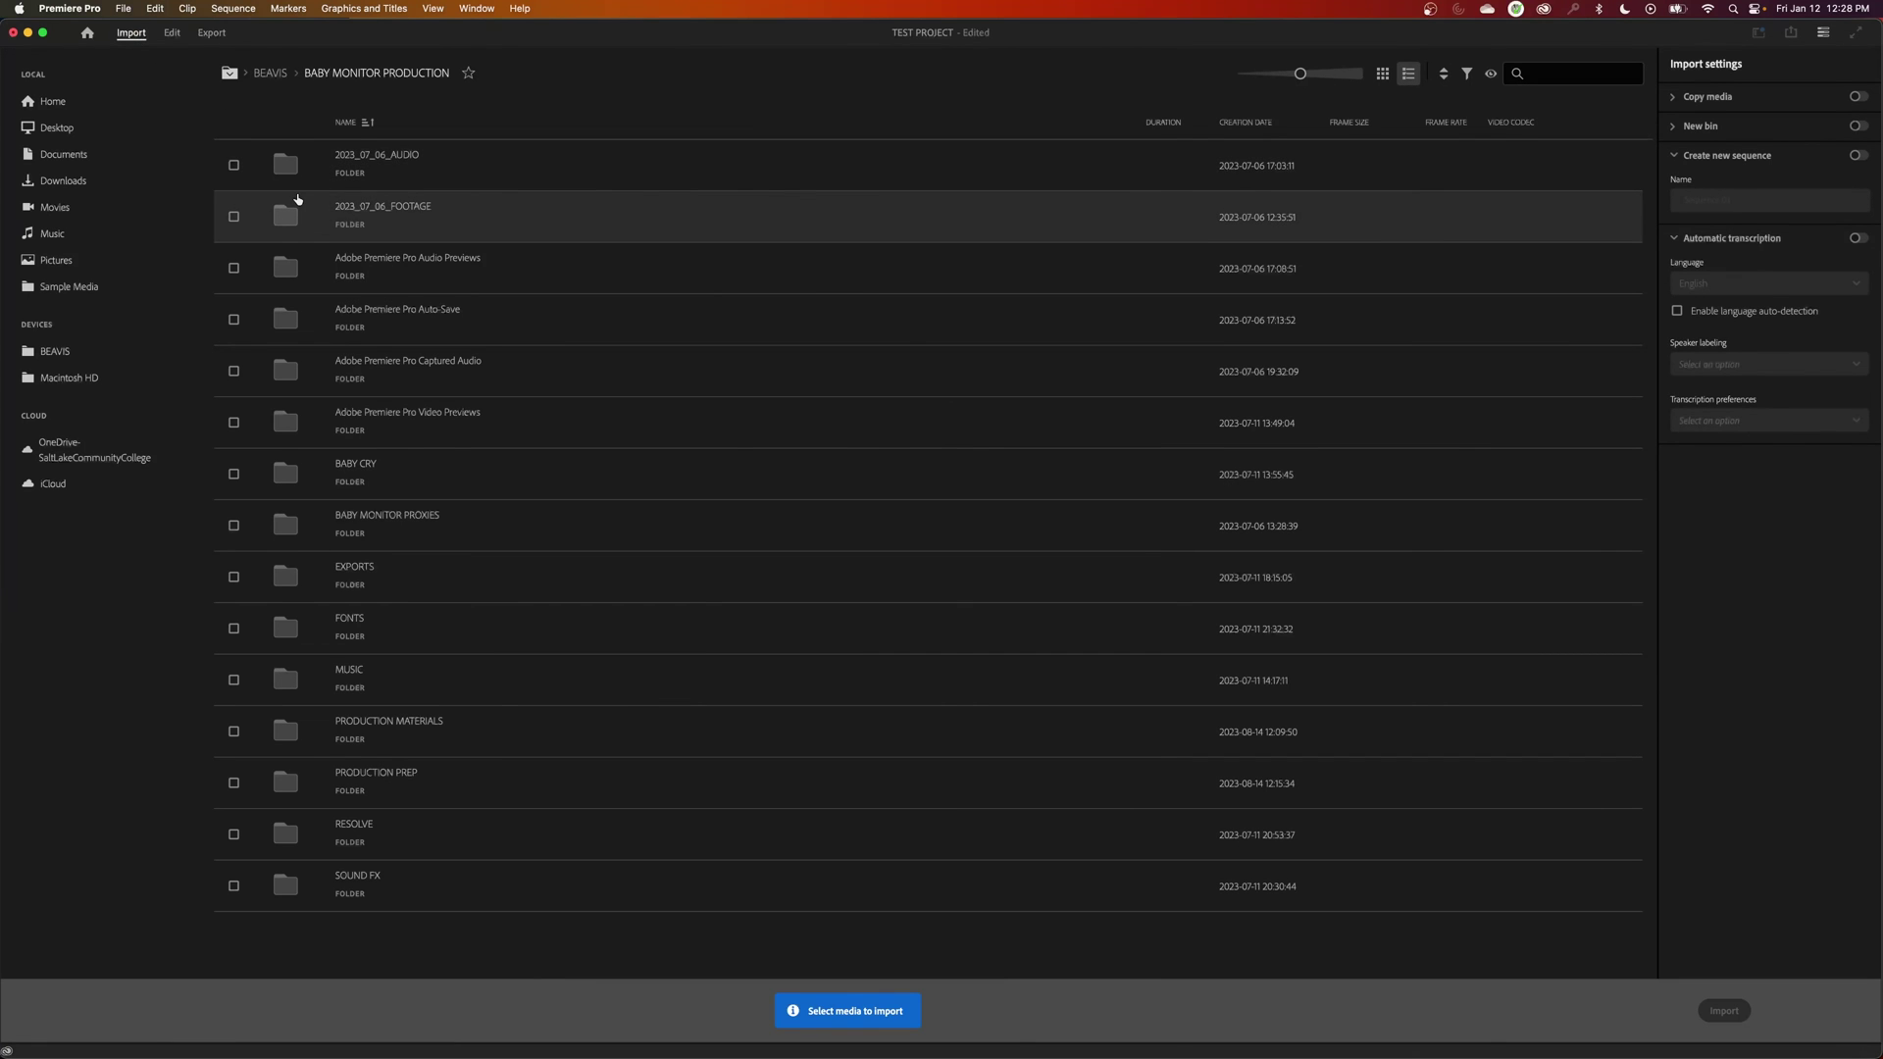